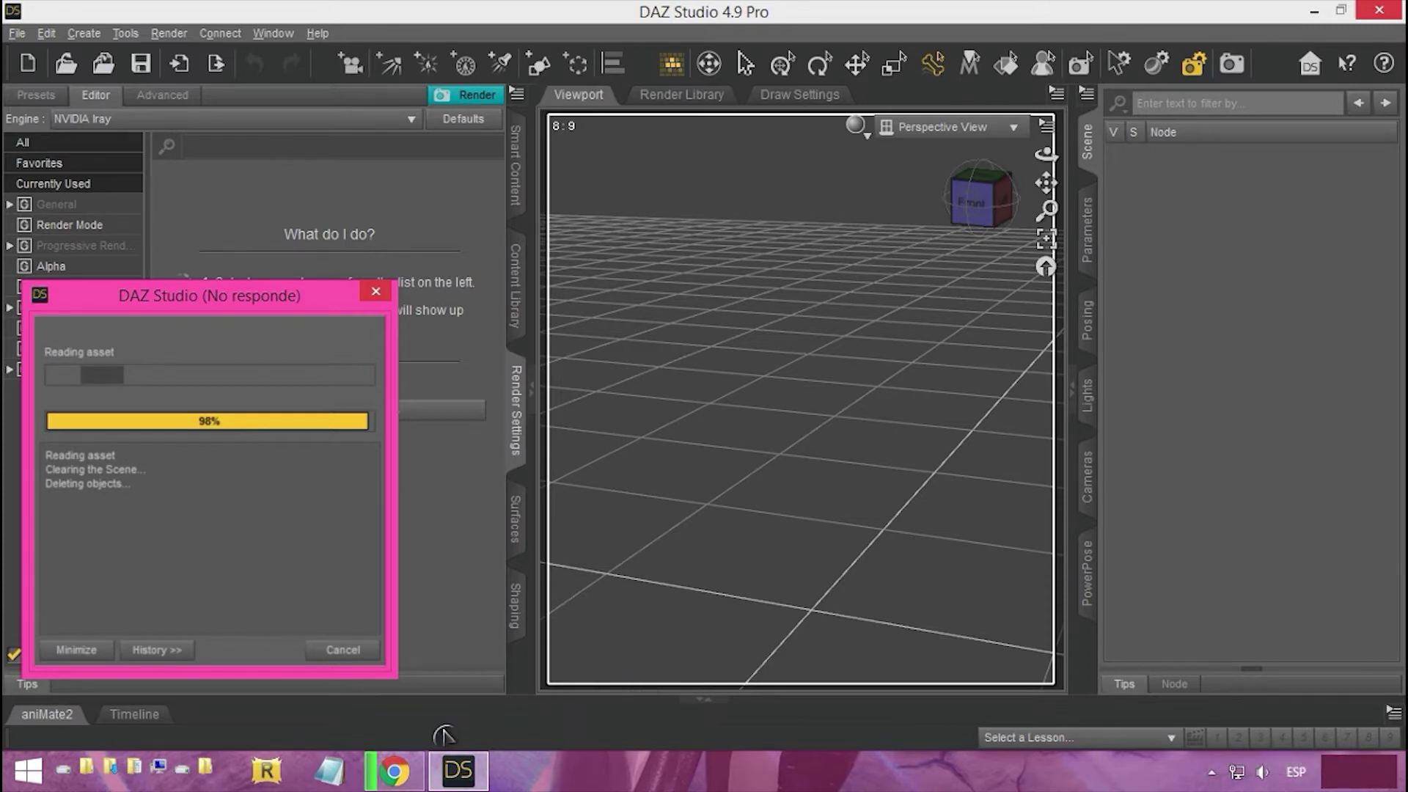
Step: Switch to Chrome and read the YouTube channel's viewer comments about adding a background to Daz Studio renders
{"action": "left_click", "coordinate": [400, 779]}
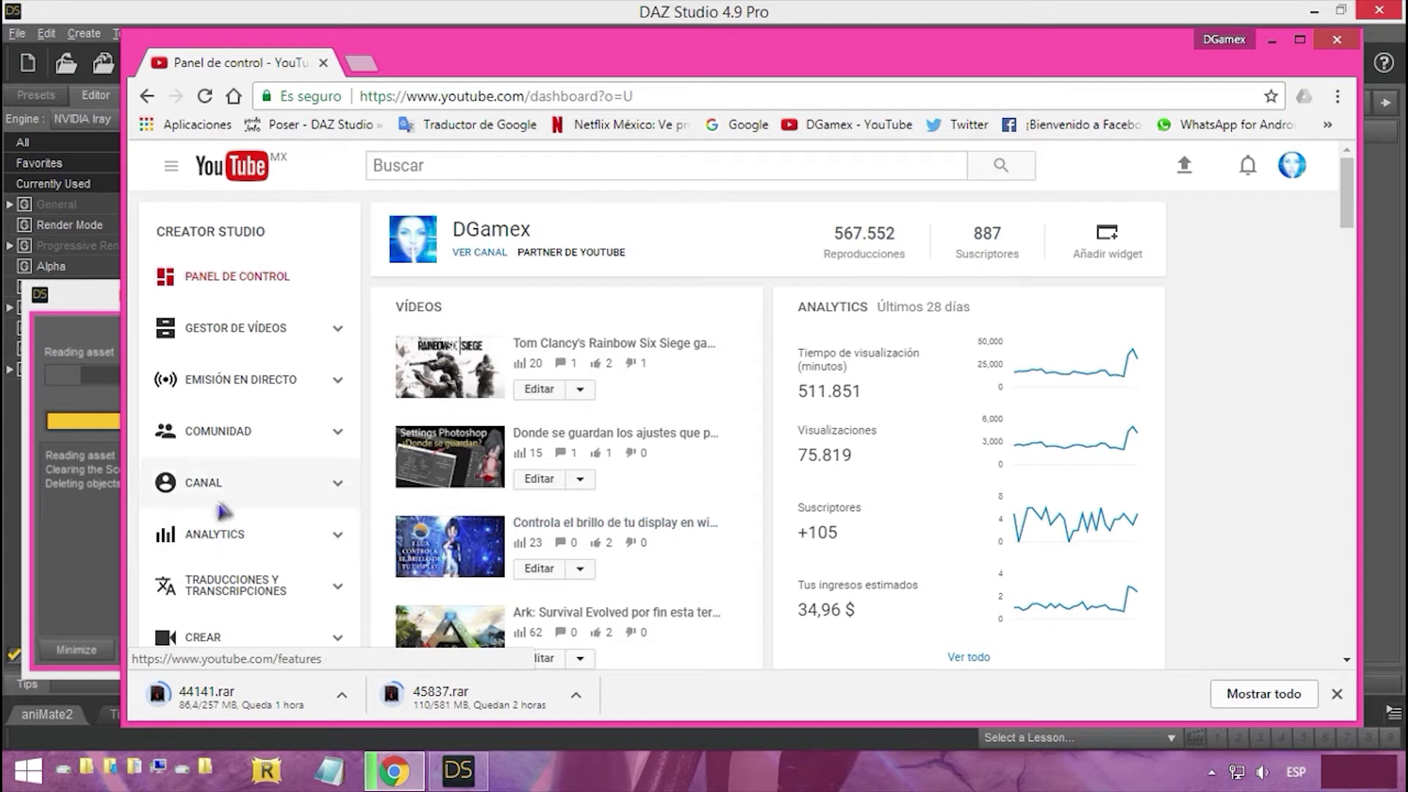
{"action": "left_click", "coordinate": [224, 444]}
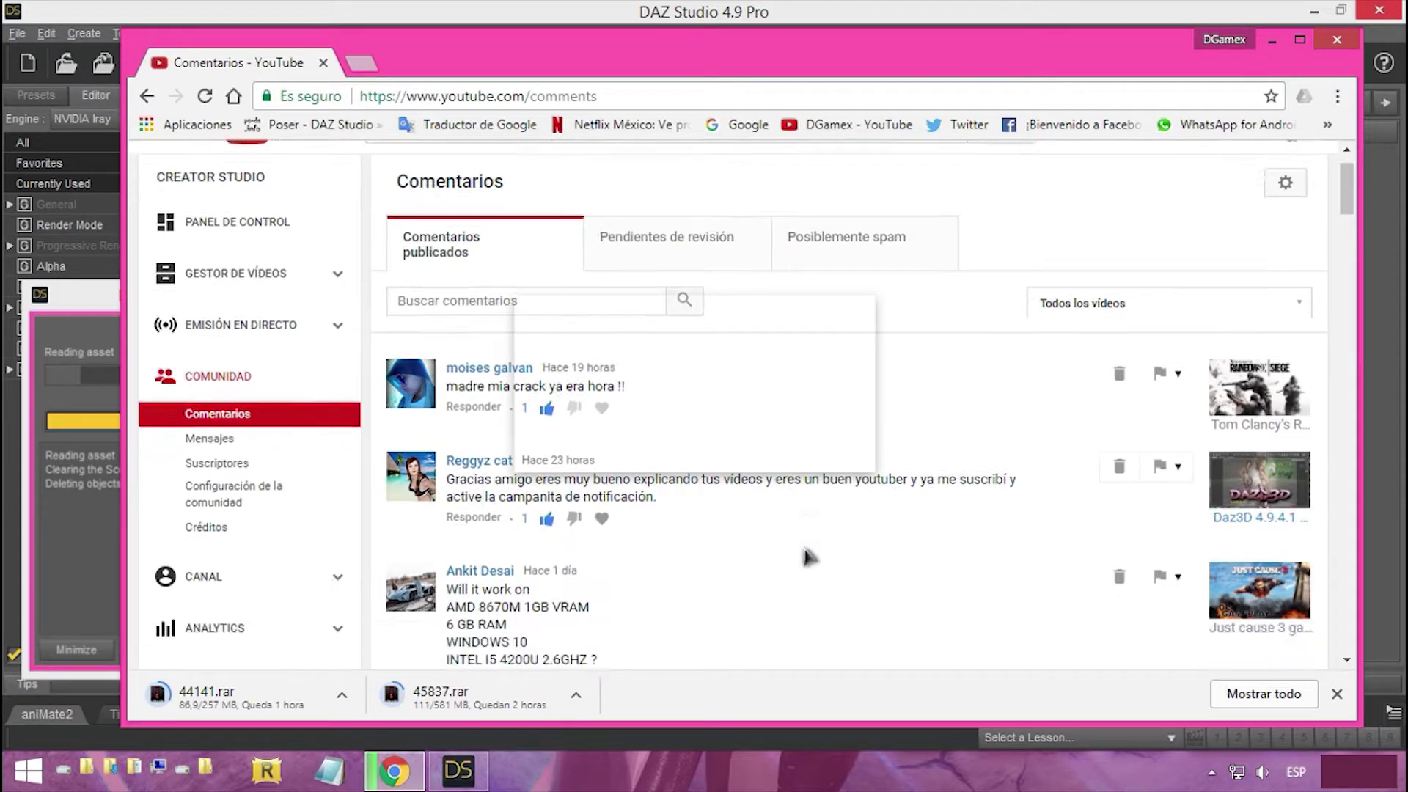
{"action": "scroll", "coordinate": [808, 559], "scroll_direction": "down", "scroll_amount": 7}
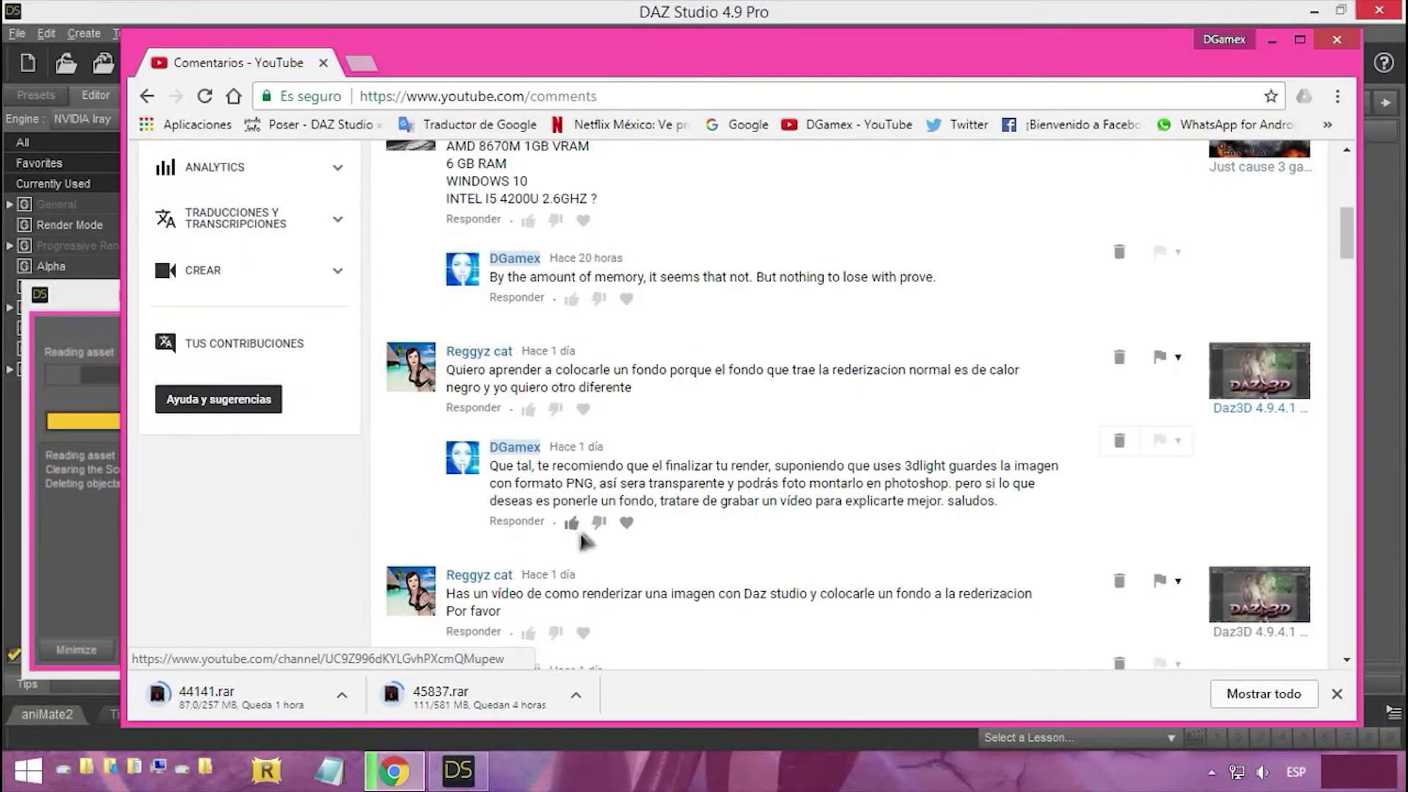
{"action": "scroll", "coordinate": [498, 616], "scroll_direction": "down", "scroll_amount": 2}
{"action": "scroll", "coordinate": [491, 616], "scroll_direction": "down", "scroll_amount": 1}
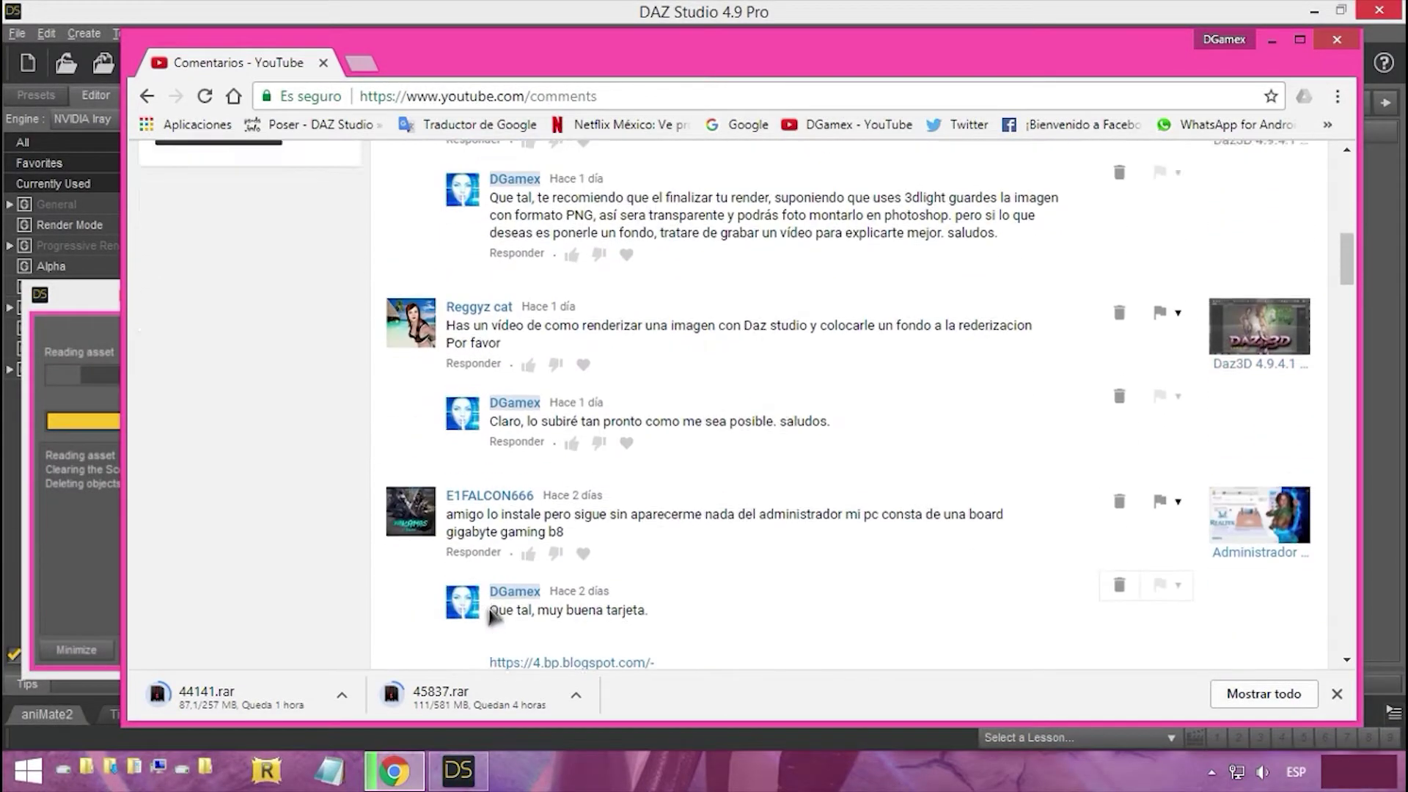
{"action": "scroll", "coordinate": [492, 616], "scroll_direction": "up", "scroll_amount": 2}
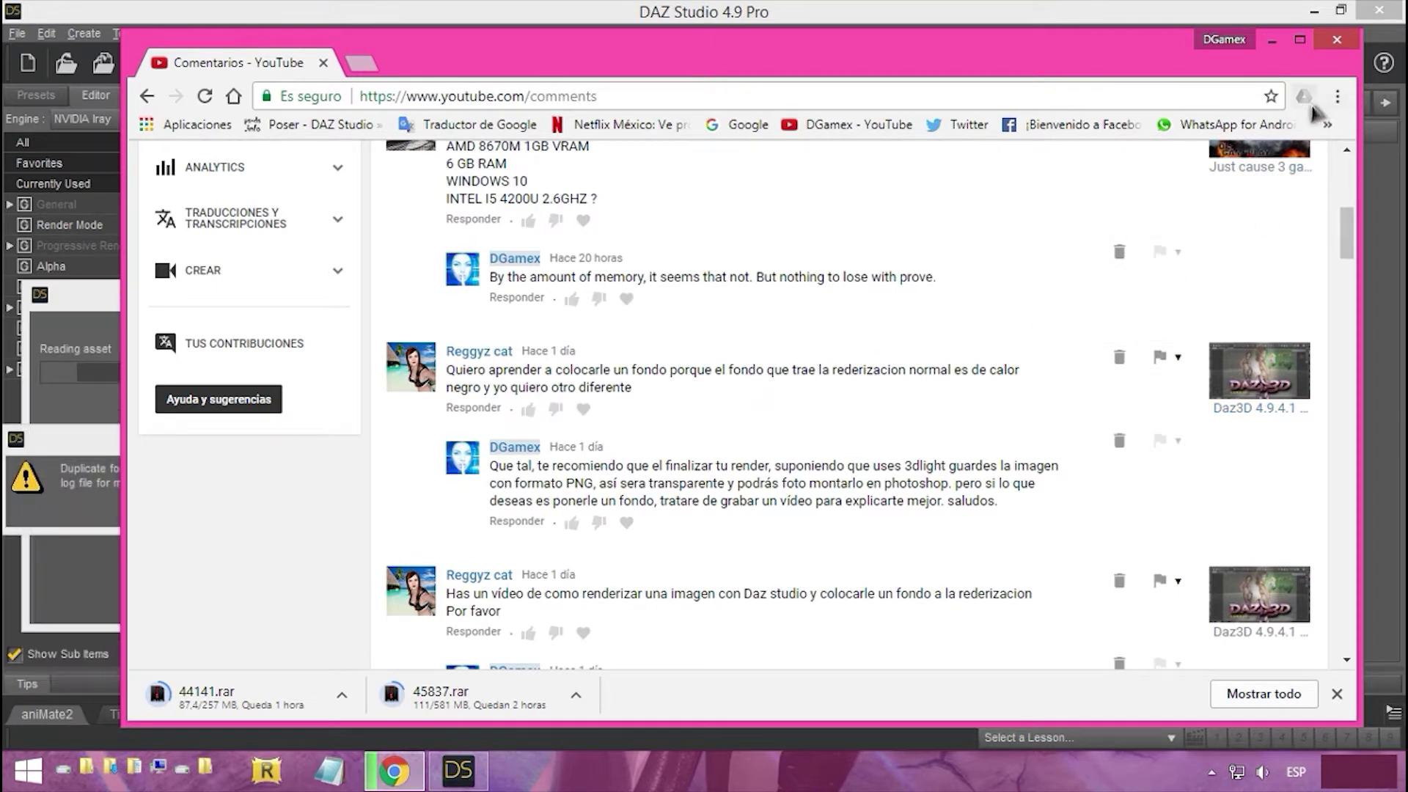
{"action": "left_click", "coordinate": [1272, 41]}
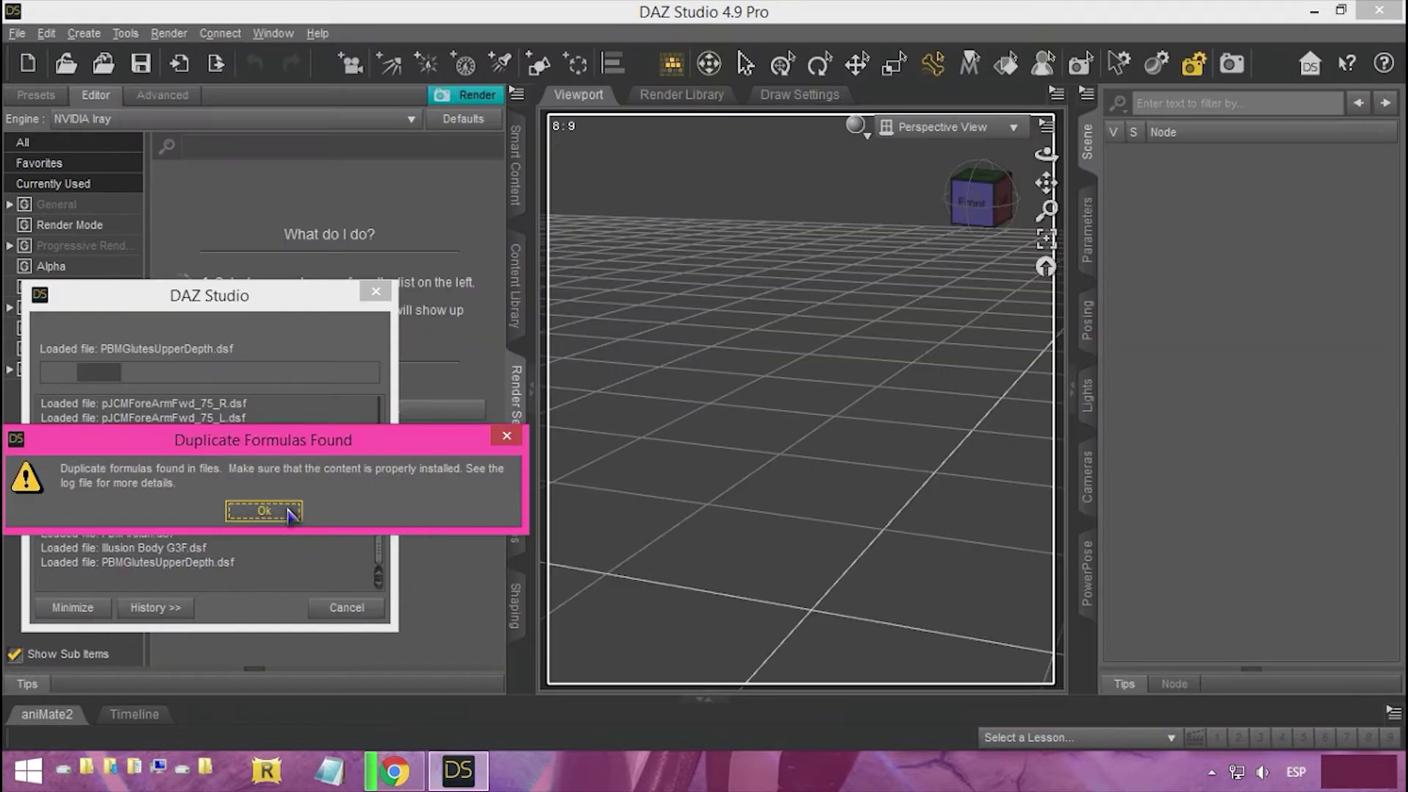
Step: Dismiss the duplicate formulas warning and set the render engine to 3Delight
{"action": "left_click", "coordinate": [282, 512]}
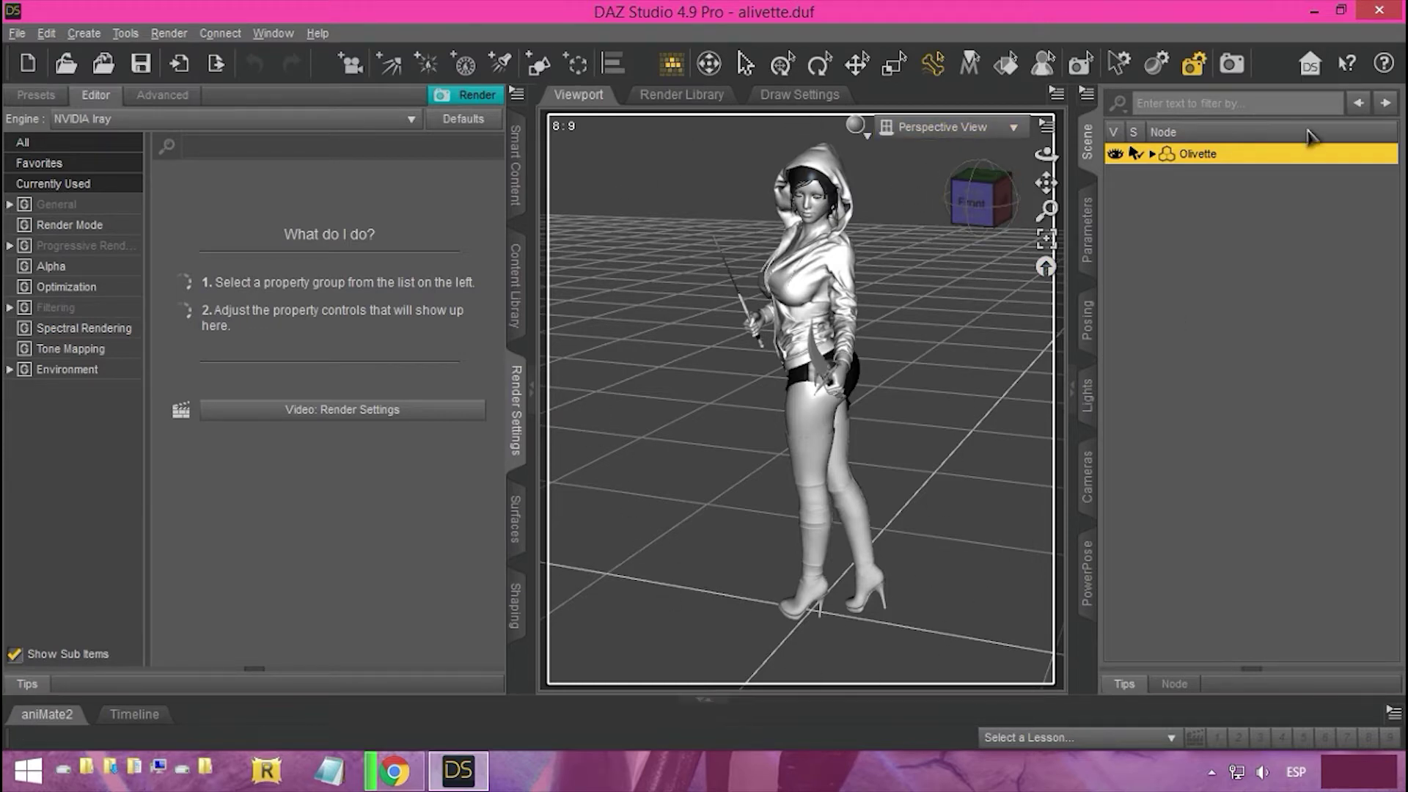
{"action": "left_click", "coordinate": [390, 126]}
{"action": "left_click", "coordinate": [230, 141]}
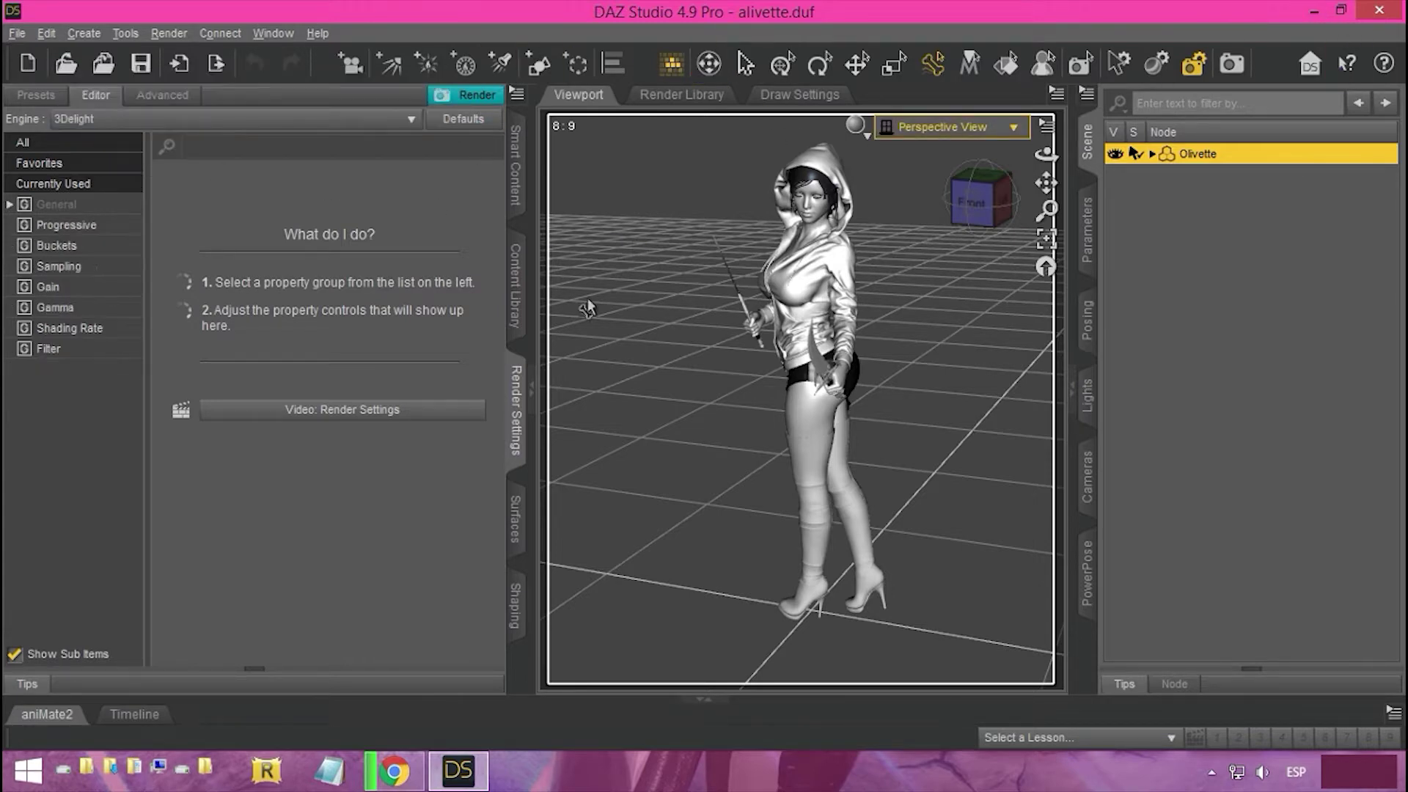
Step: Frame the figure from the front in the perspective view, showing it from the hood down to the upper thighs
{"action": "left_click_drag", "start_coordinate": [976, 202], "coordinate": [936, 229]}
{"action": "scroll", "coordinate": [937, 230], "scroll_direction": "up", "scroll_amount": 5}
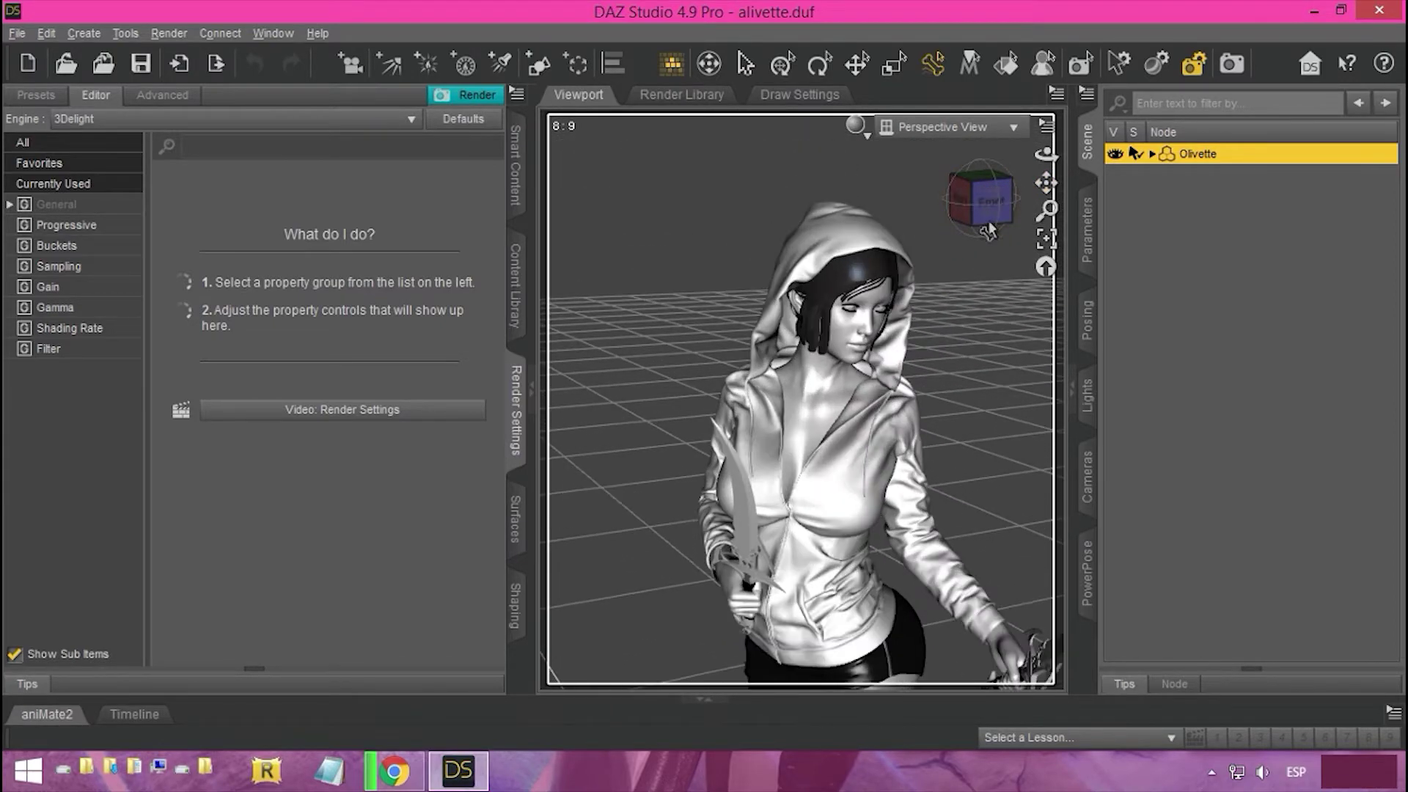
{"action": "left_click_drag", "start_coordinate": [1046, 183], "coordinate": [974, 121]}
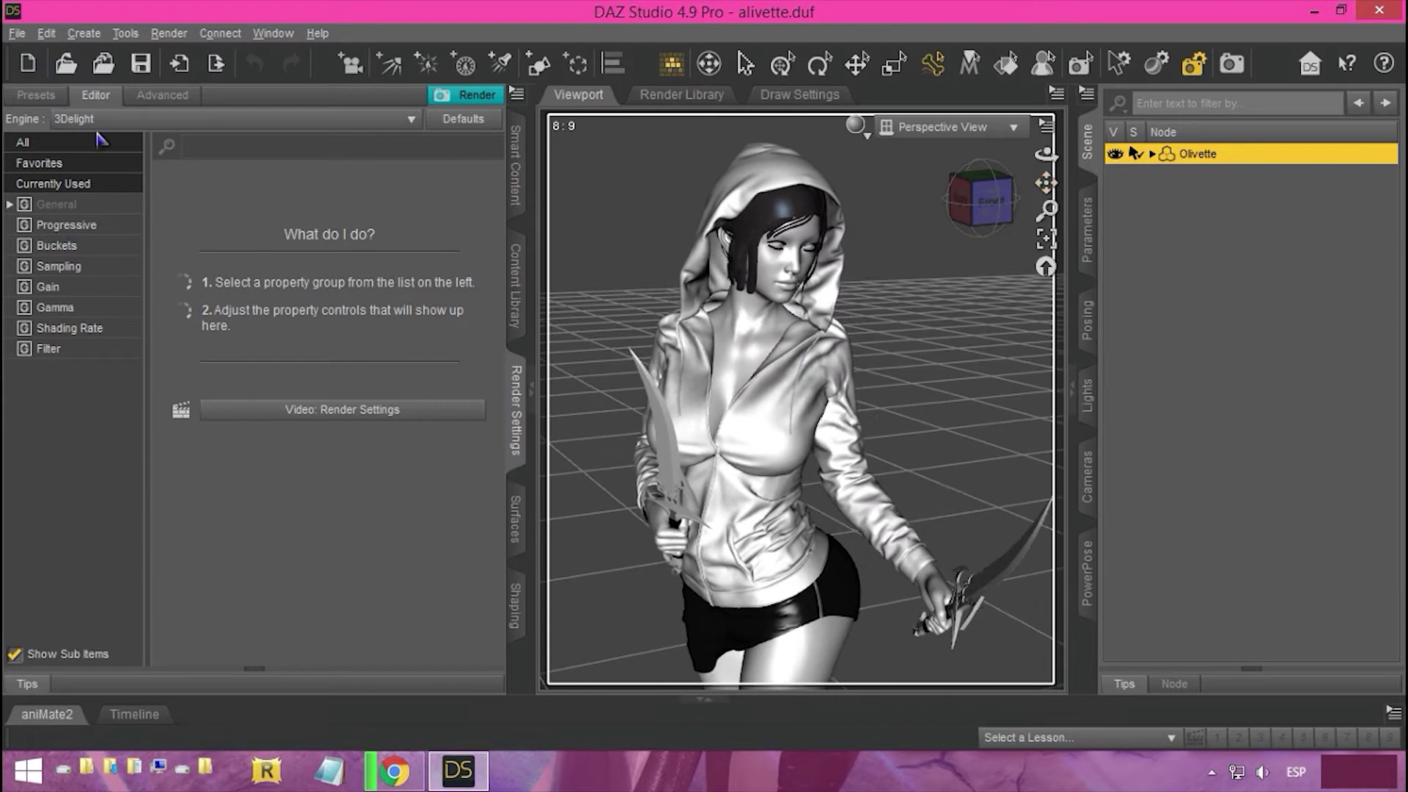
Step: Try a 12:9 aspect ratio in the general render settings and restore it to 8:9
{"action": "left_click", "coordinate": [48, 205]}
{"action": "left_click", "coordinate": [309, 189]}
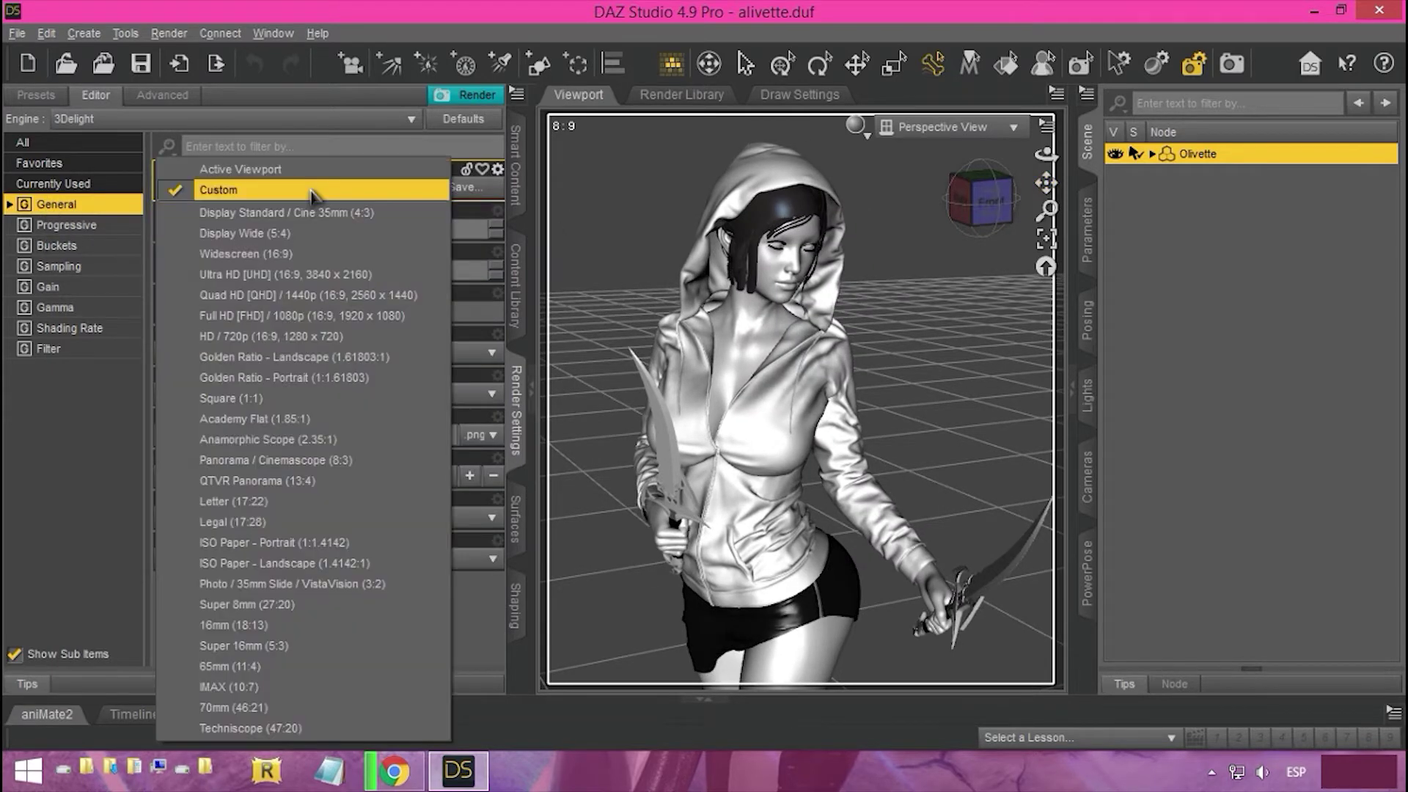
{"action": "left_click", "coordinate": [316, 277]}
{"action": "left_click", "coordinate": [319, 275]}
{"action": "left_click", "coordinate": [319, 275]}
{"action": "left_click", "coordinate": [319, 275]}
{"action": "left_click", "coordinate": [319, 275]}
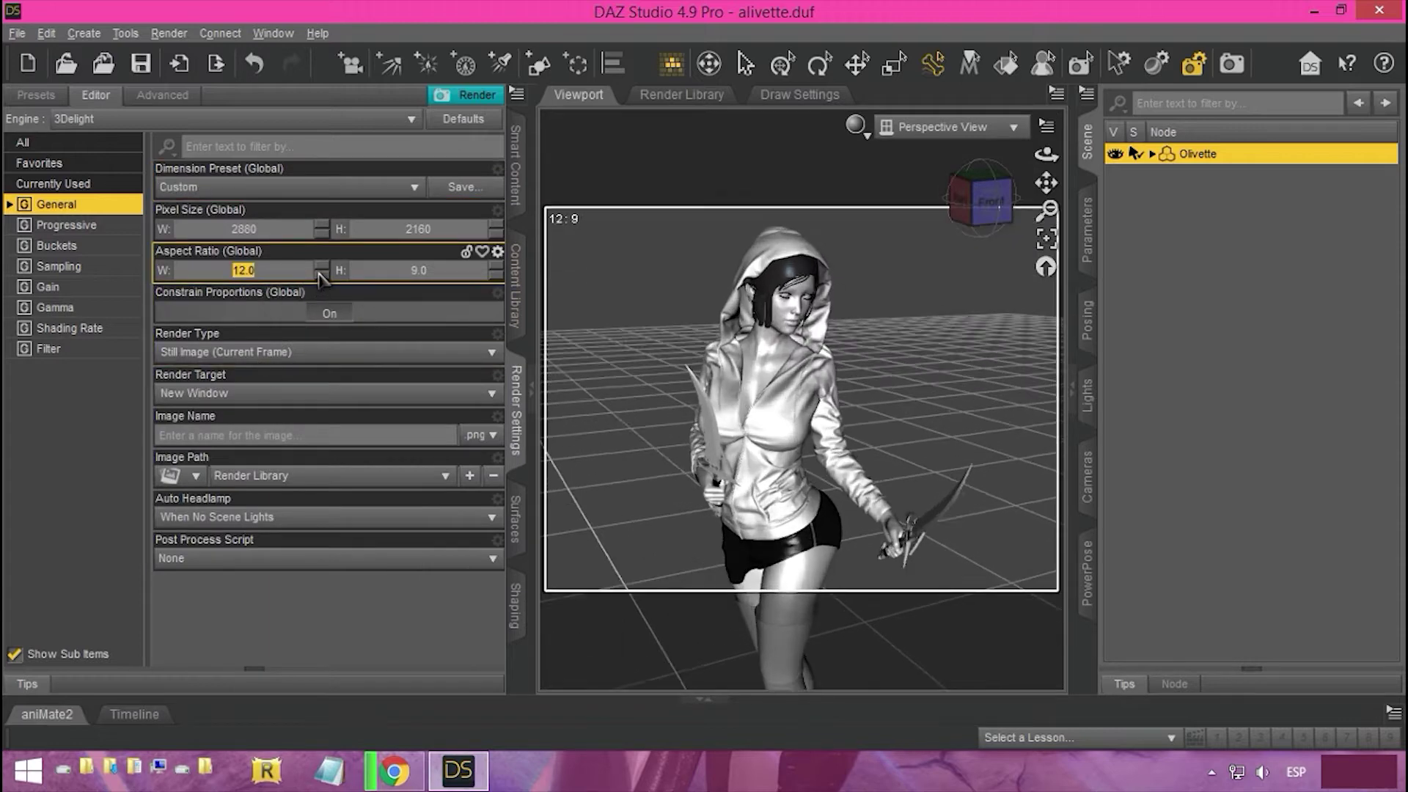
{"action": "left_click", "coordinate": [319, 275]}
{"action": "left_click", "coordinate": [319, 275]}
{"action": "left_click", "coordinate": [319, 275]}
{"action": "left_click", "coordinate": [319, 275]}
{"action": "left_click", "coordinate": [319, 275]}
{"action": "left_click", "coordinate": [323, 266]}
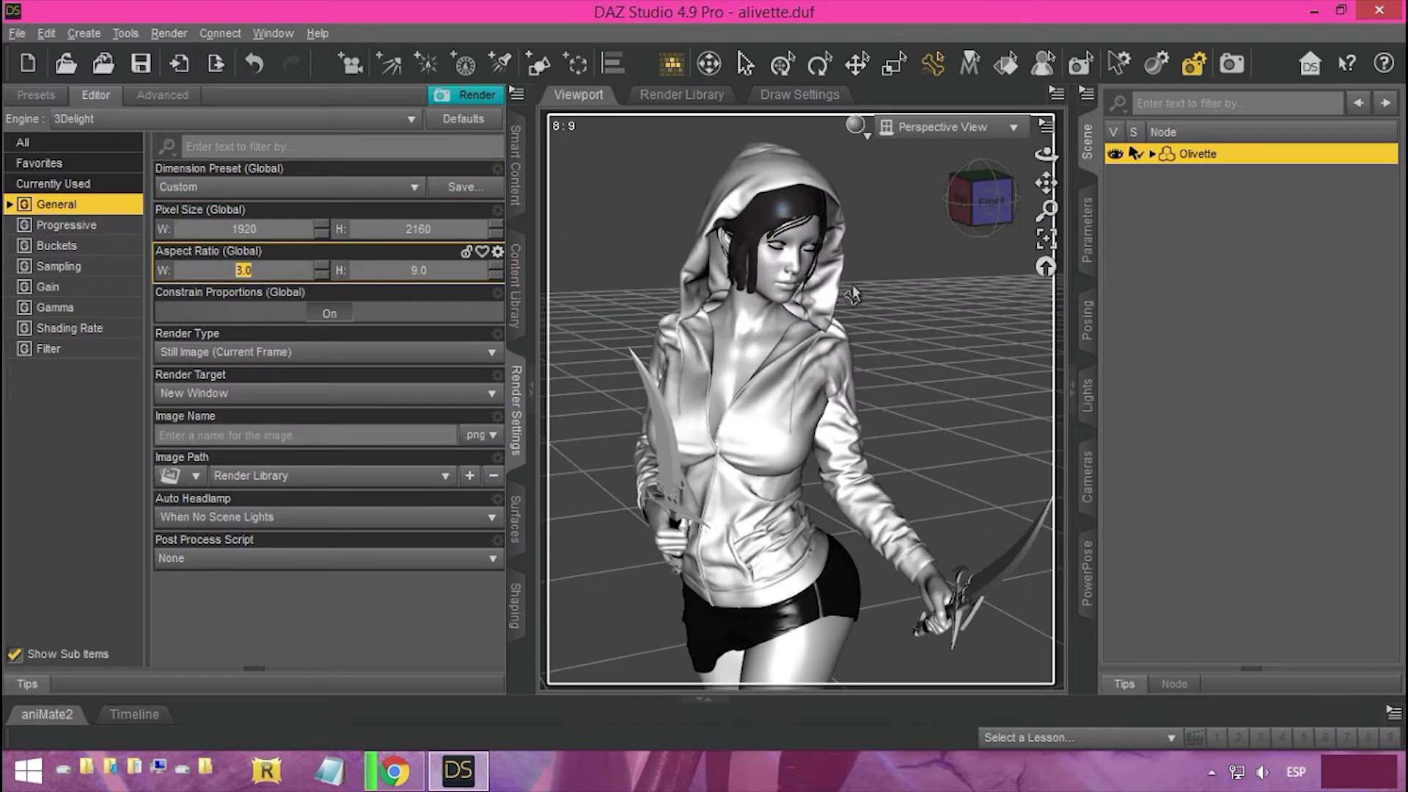
Step: Start a 3Delight render of the framed figure and cancel it, closing the render window without saving
{"action": "left_click_drag", "start_coordinate": [1046, 182], "coordinate": [1043, 185]}
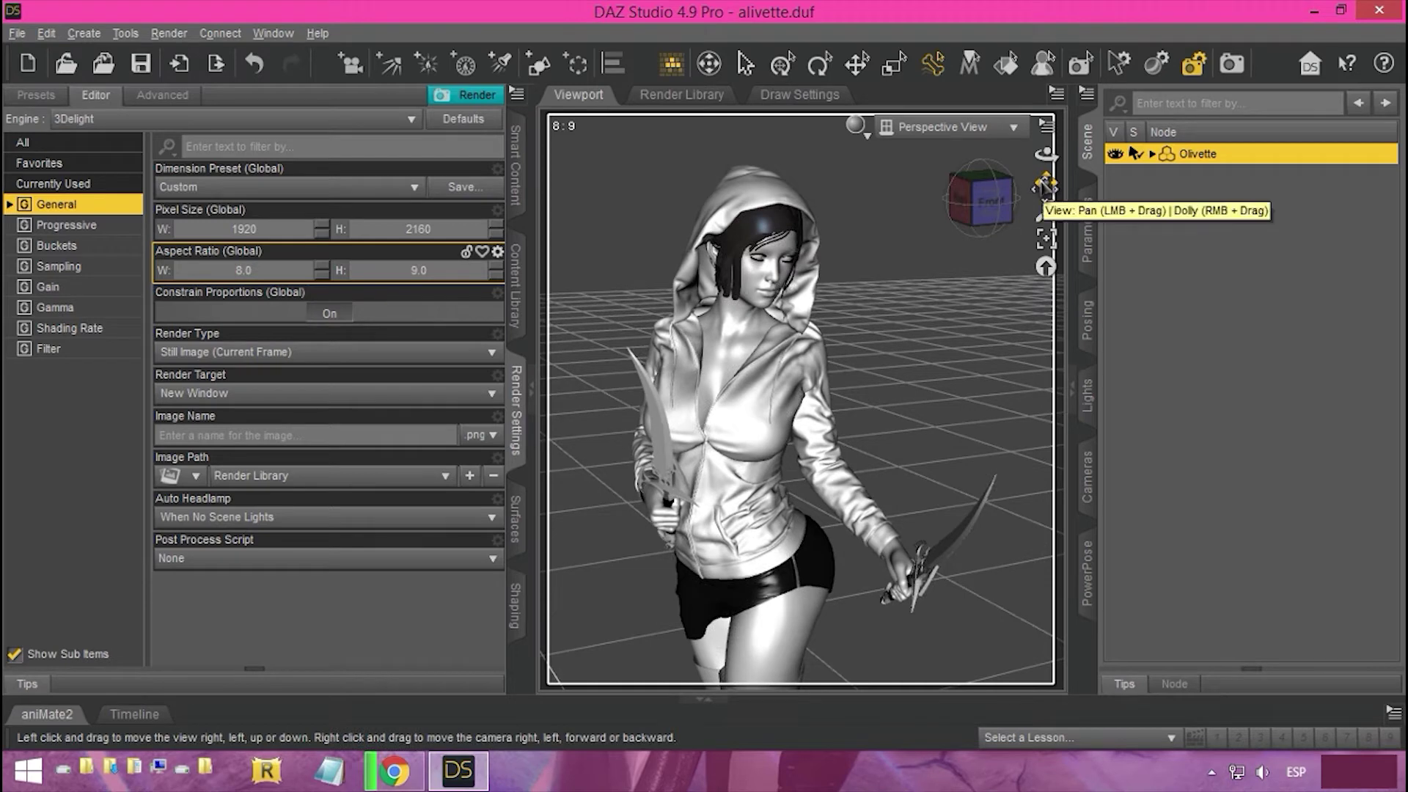
{"action": "left_click", "coordinate": [498, 99]}
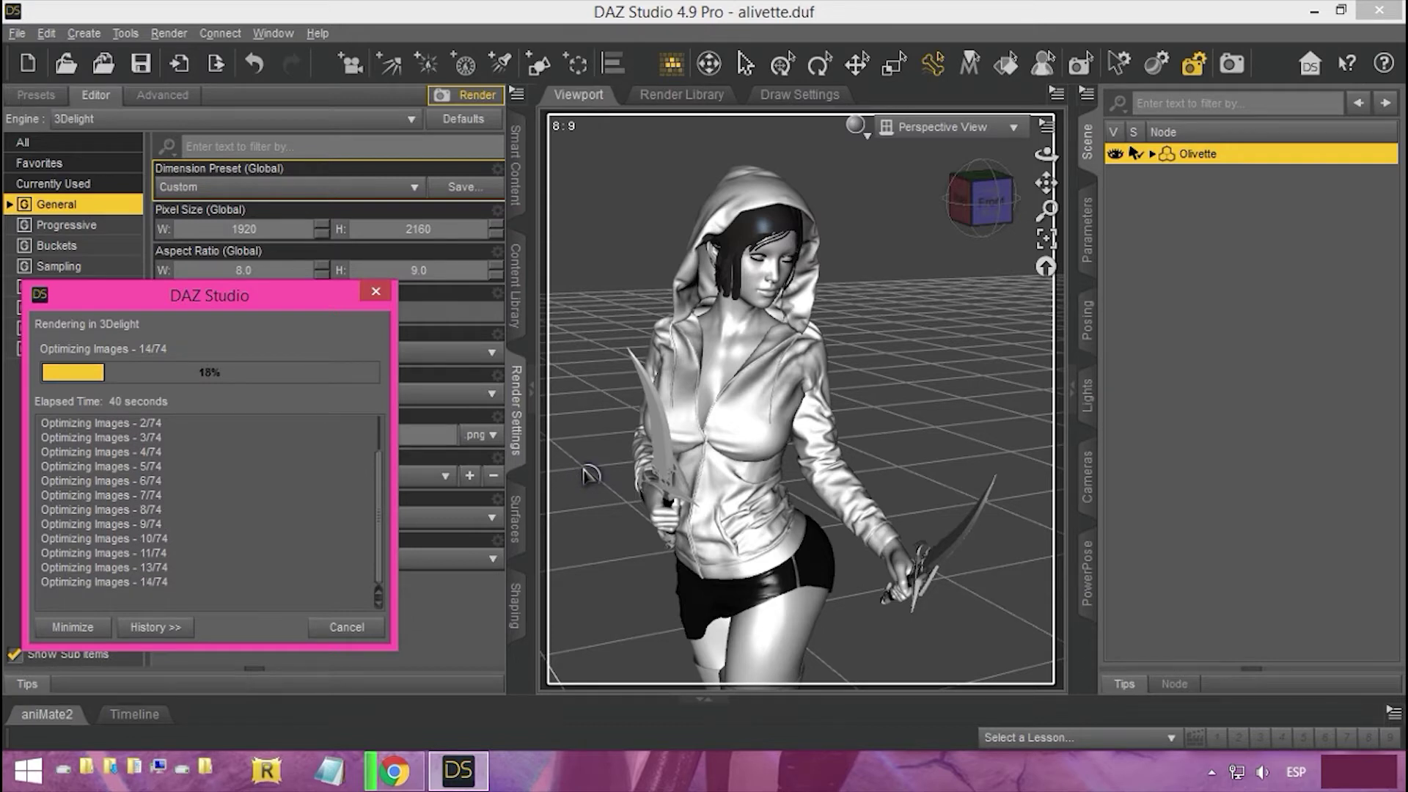
{"action": "left_click_drag", "start_coordinate": [213, 302], "coordinate": [274, 224]}
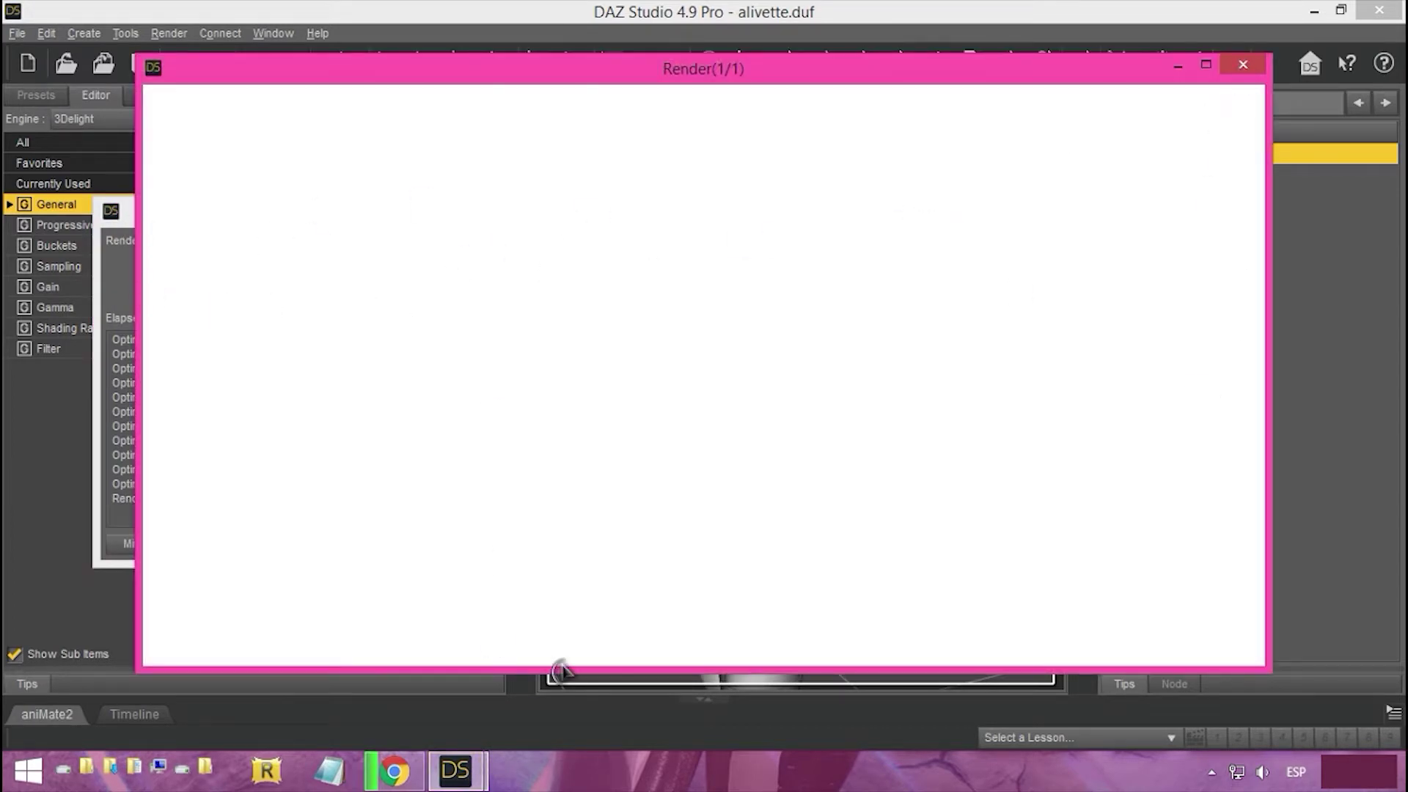
{"action": "key", "text": "Escape"}
{"action": "left_click", "coordinate": [664, 391]}
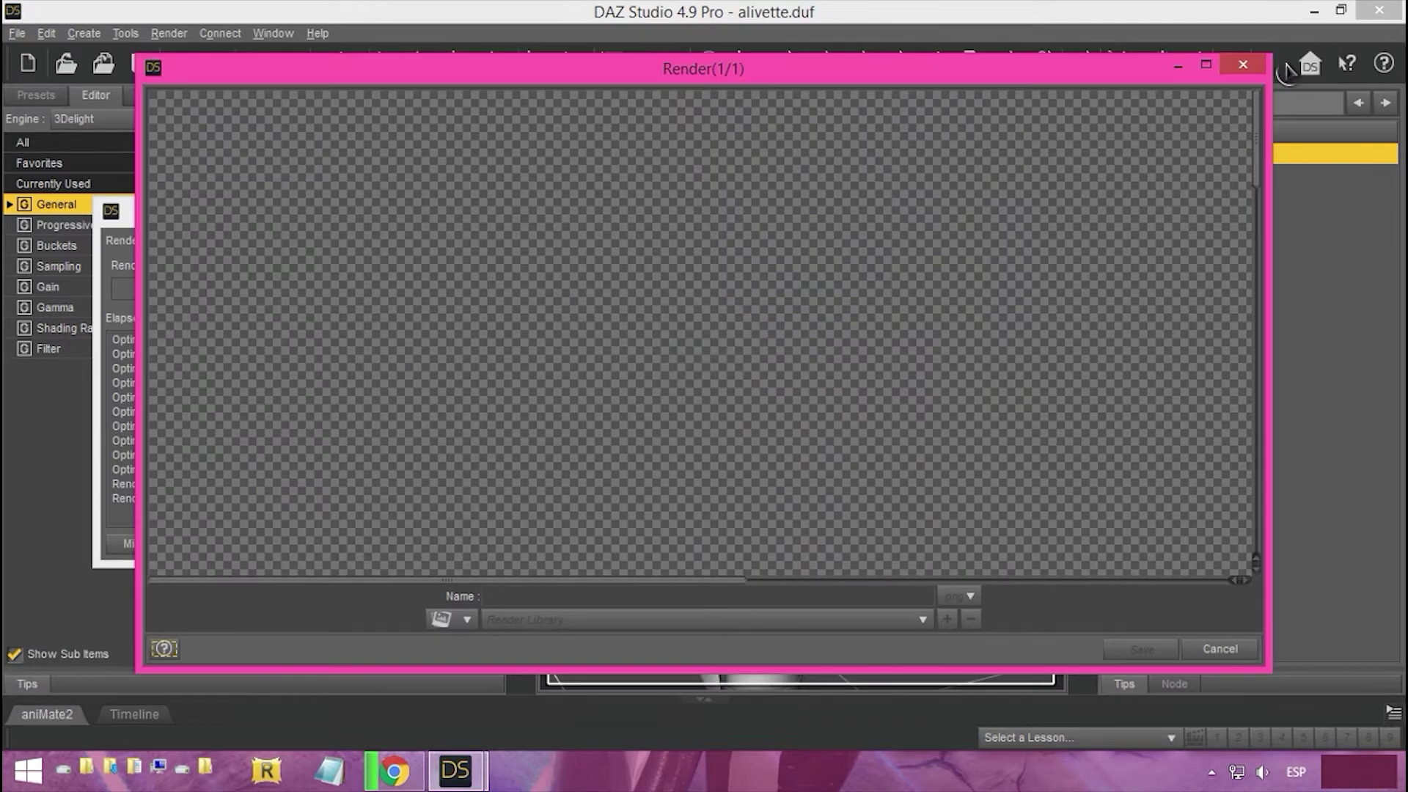
{"action": "left_click", "coordinate": [1243, 64]}
{"action": "left_click", "coordinate": [644, 387]}
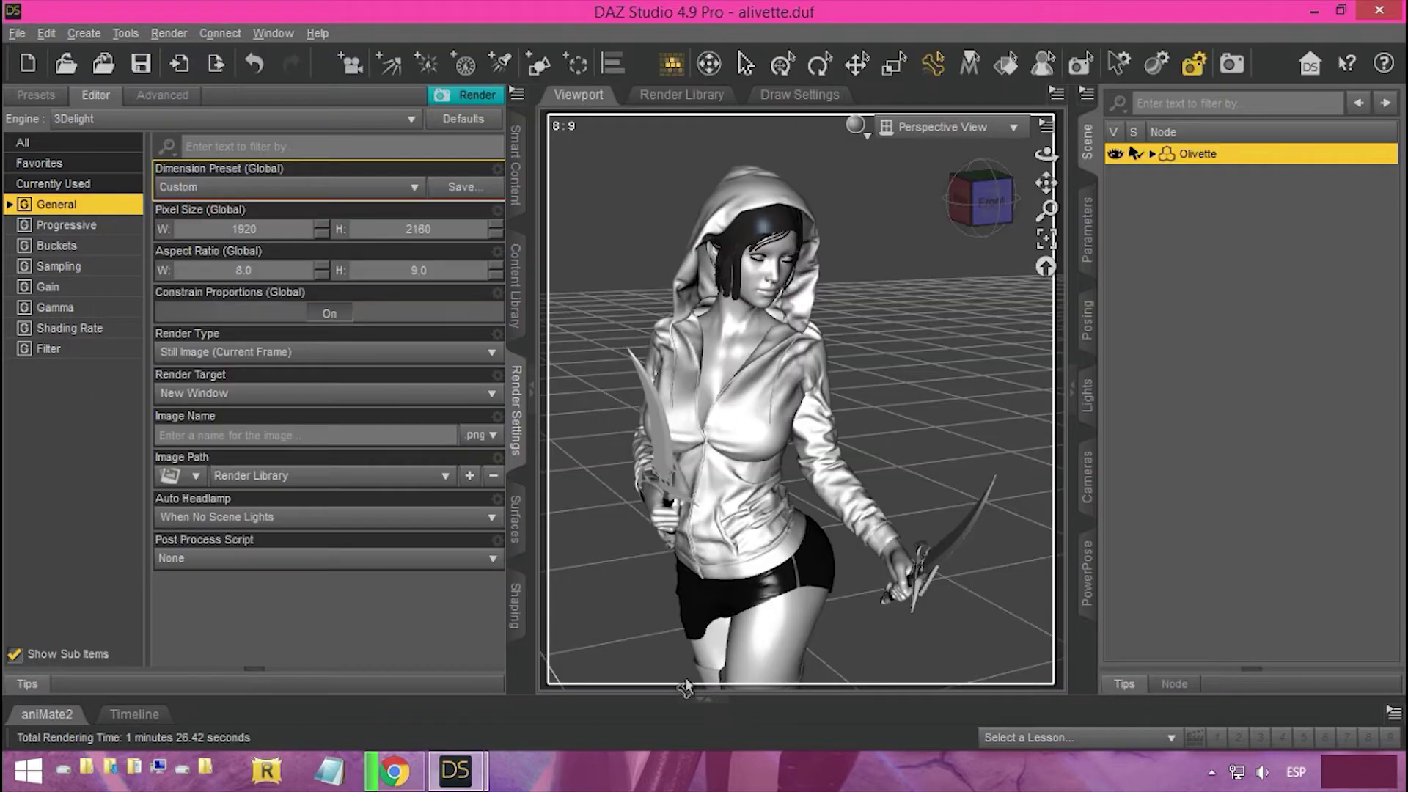
{"action": "mouse_move", "coordinate": [455, 770]}
{"action": "left_click", "coordinate": [565, 664]}
{"action": "left_click", "coordinate": [1245, 64]}
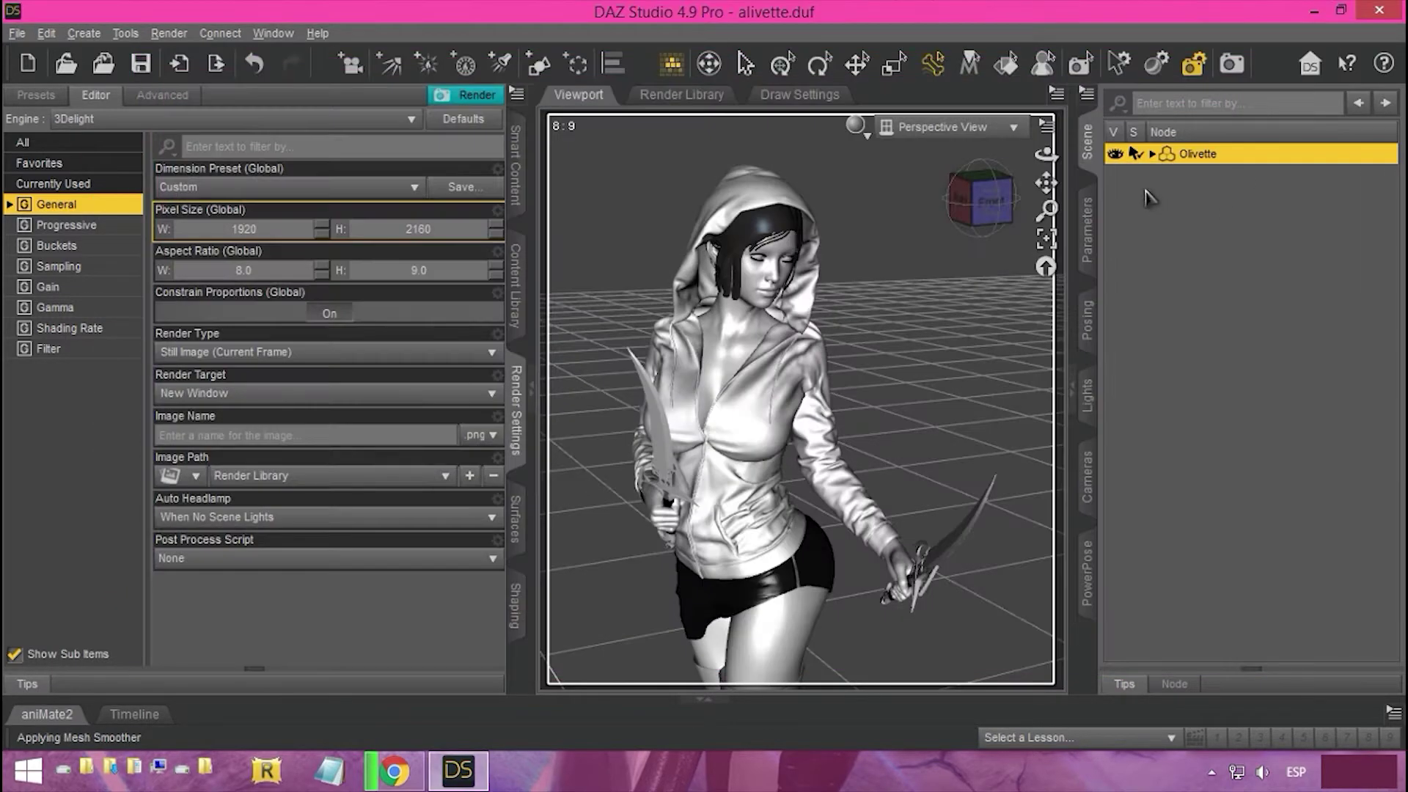
Step: Expand the Olivette node, select Fantasy Hair and switch the viewport draw style to display textures
{"action": "left_click", "coordinate": [1152, 154]}
{"action": "left_click", "coordinate": [1221, 195]}
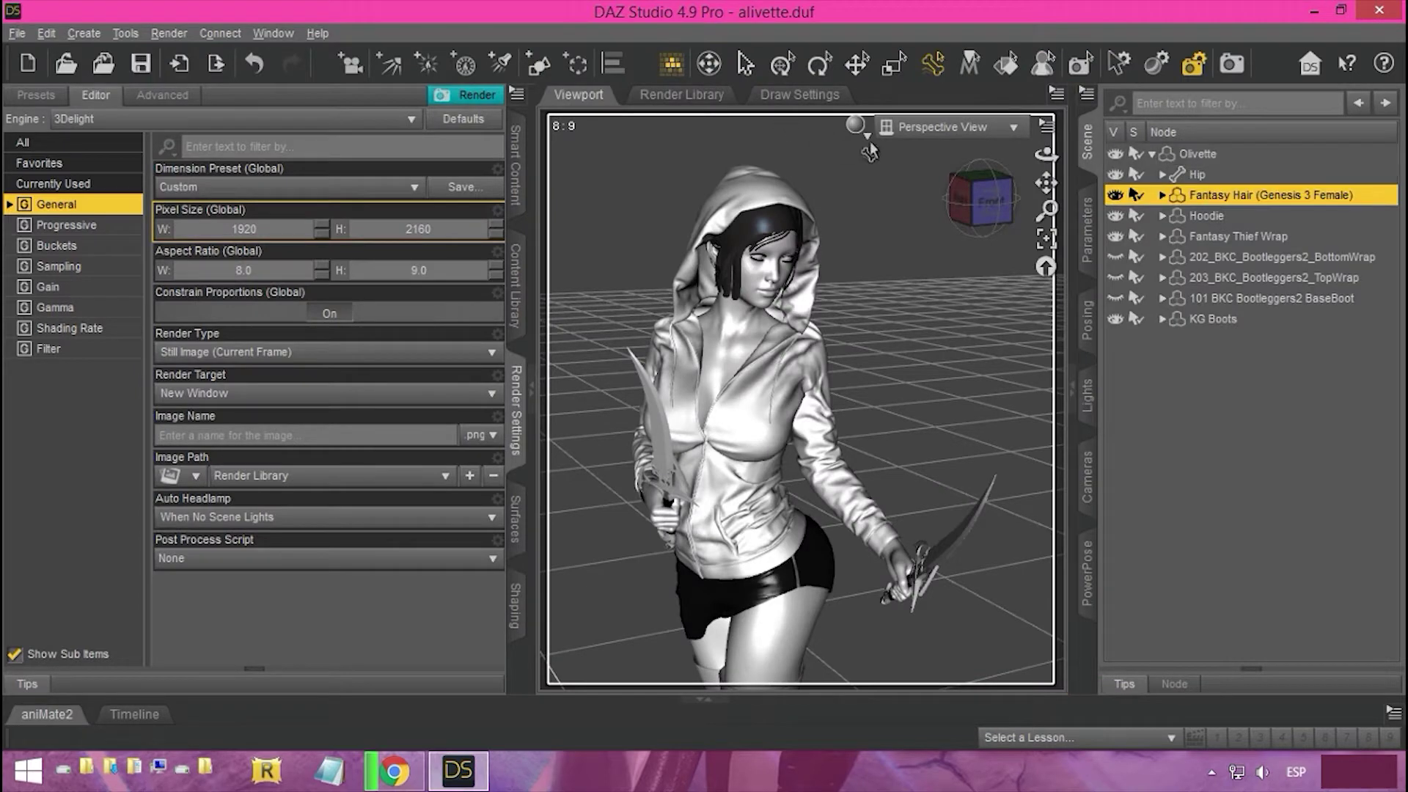
{"action": "left_click", "coordinate": [855, 126]}
{"action": "left_click", "coordinate": [852, 327]}
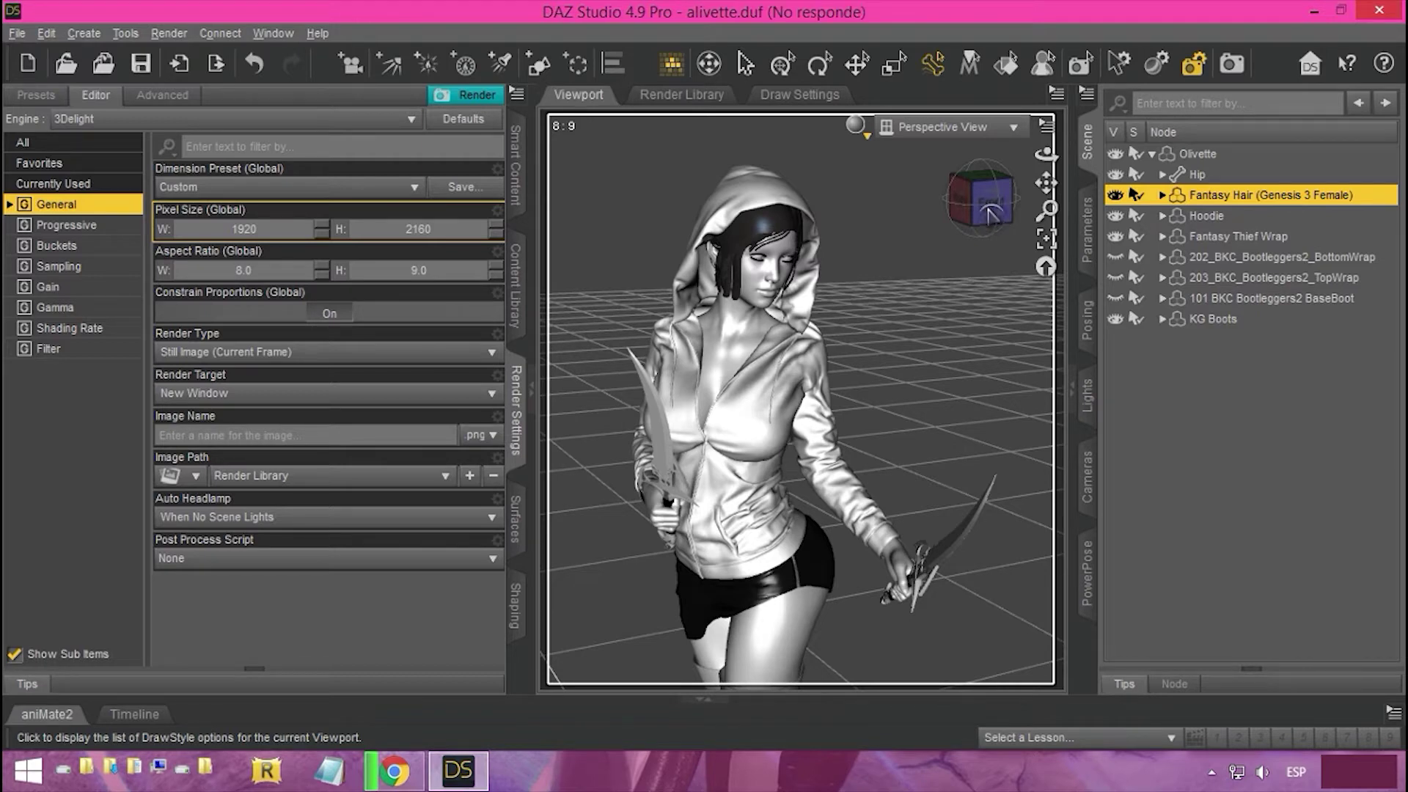
Step: Select the Hoodie under Olivette and check its visibility by hiding and showing it
{"action": "left_click", "coordinate": [1179, 217]}
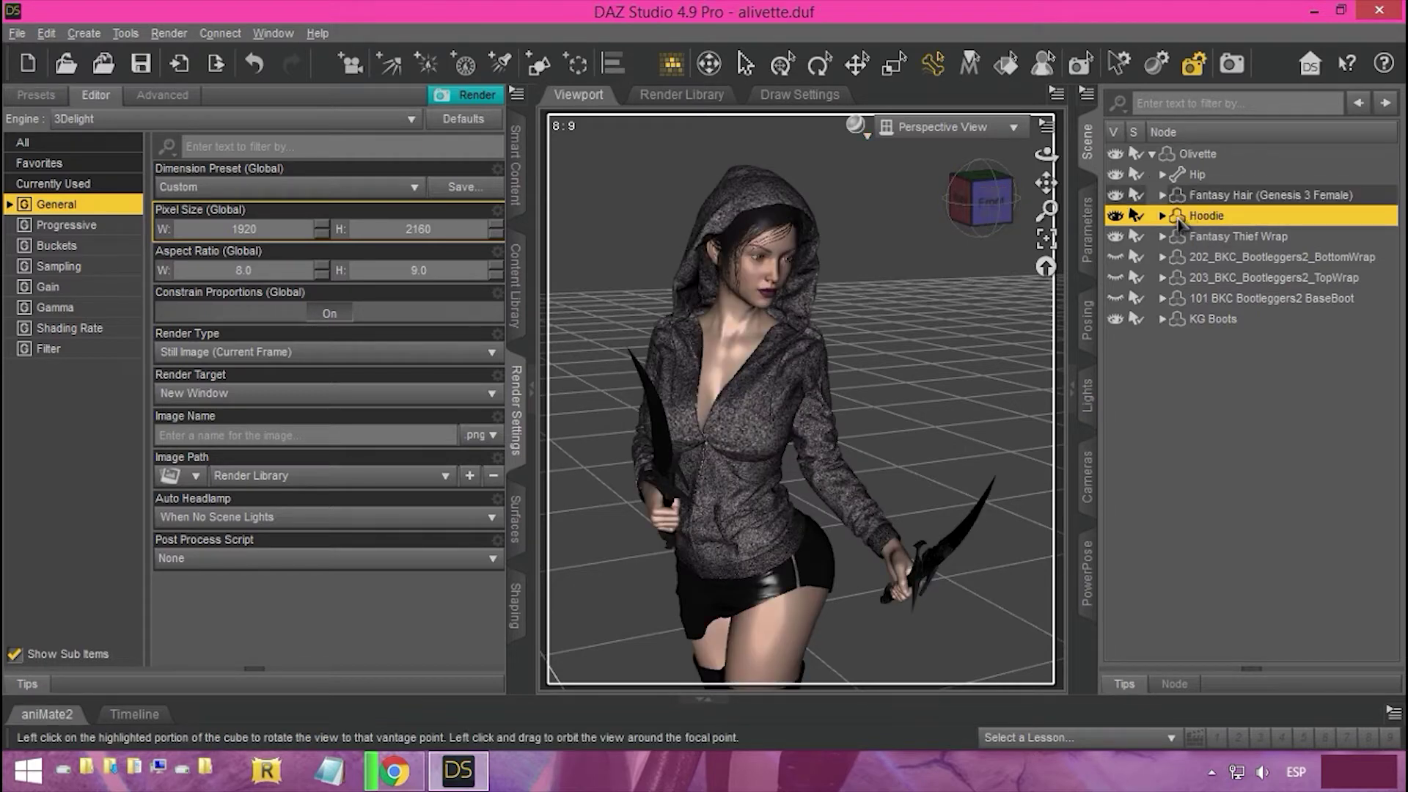
{"action": "left_click", "coordinate": [1115, 215]}
{"action": "left_click", "coordinate": [1115, 215]}
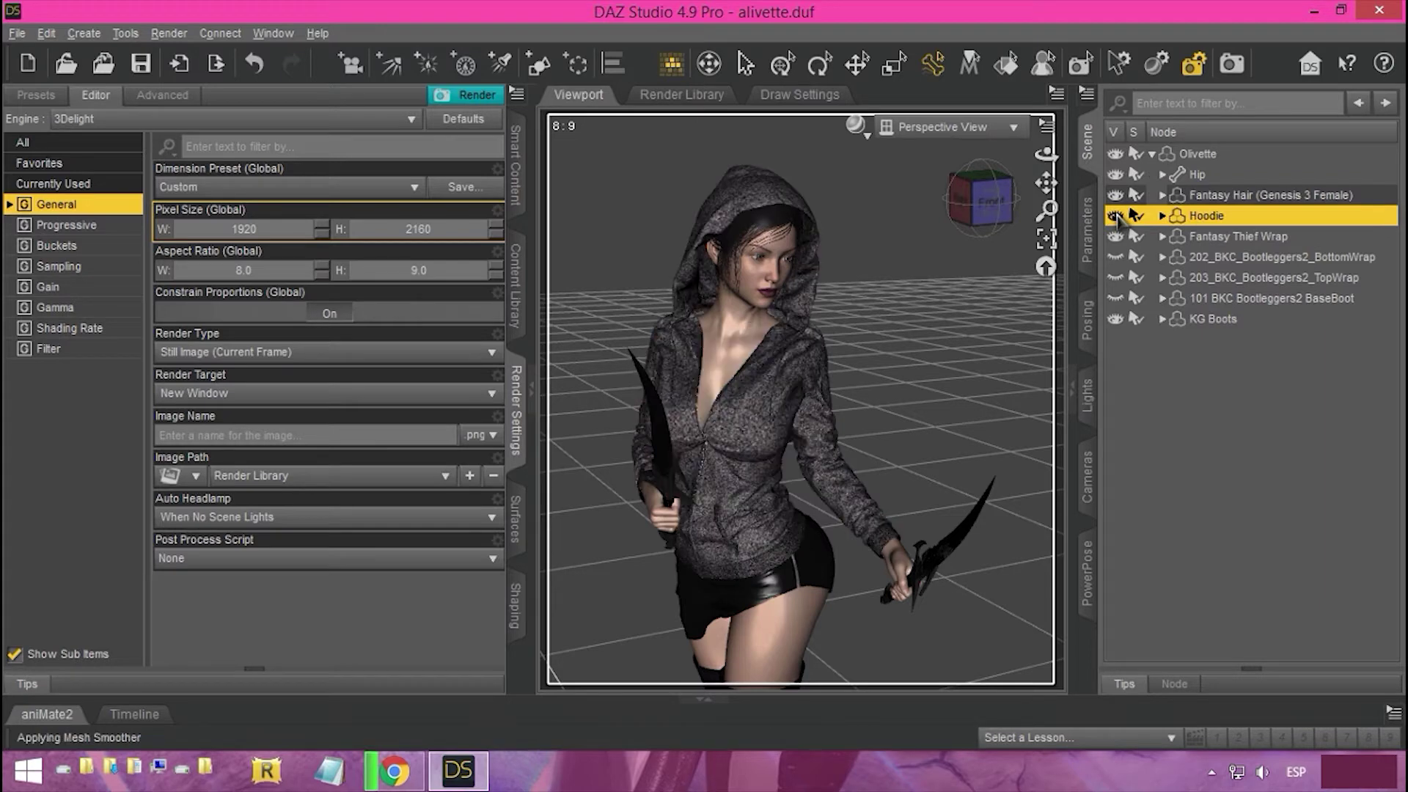
Step: Browse the Hoodie's material presets in Smart Content, including those in the Iray category
{"action": "left_click", "coordinate": [516, 169]}
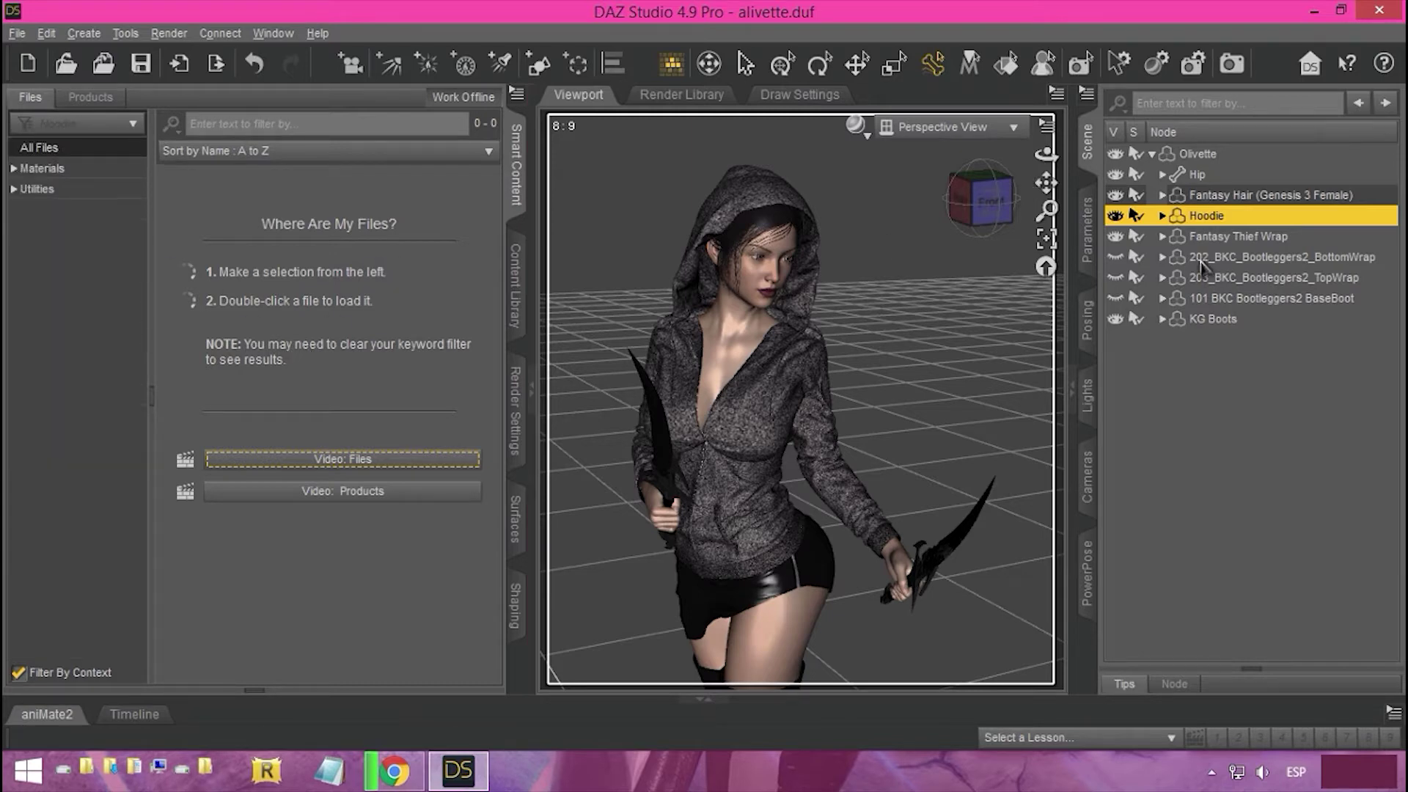
{"action": "left_click", "coordinate": [69, 169]}
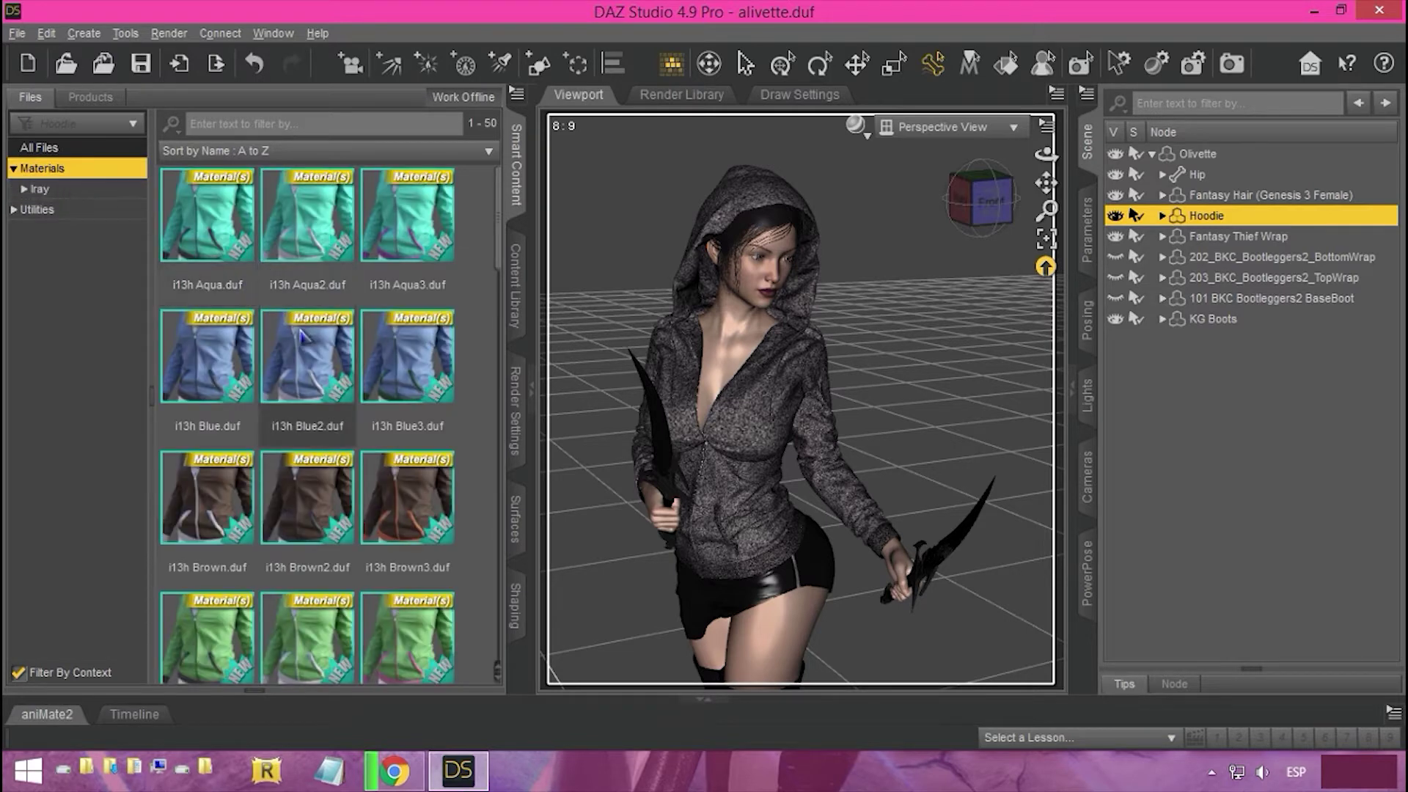
{"action": "left_click", "coordinate": [327, 242]}
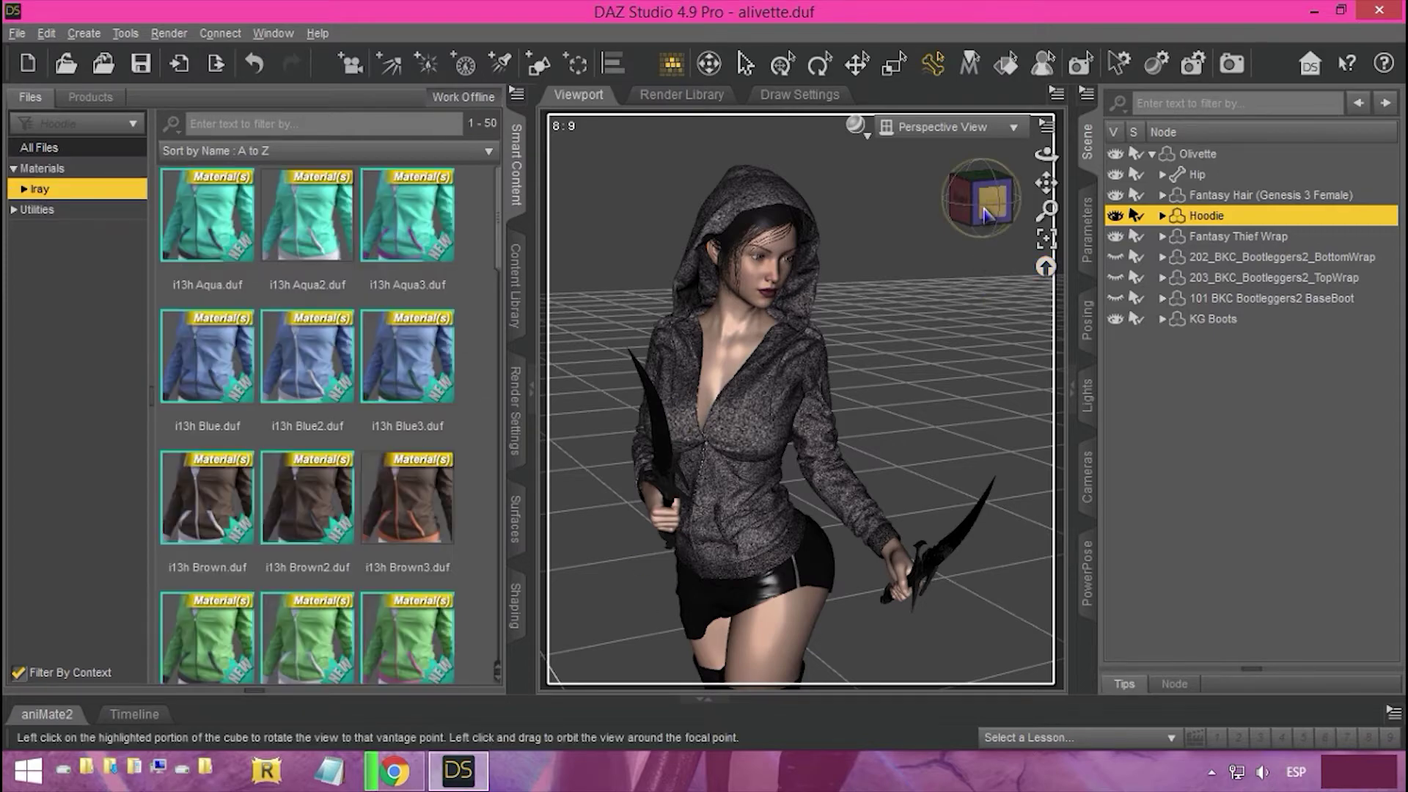
{"action": "left_click_drag", "start_coordinate": [981, 199], "coordinate": [673, 251]}
{"action": "left_click", "coordinate": [44, 169]}
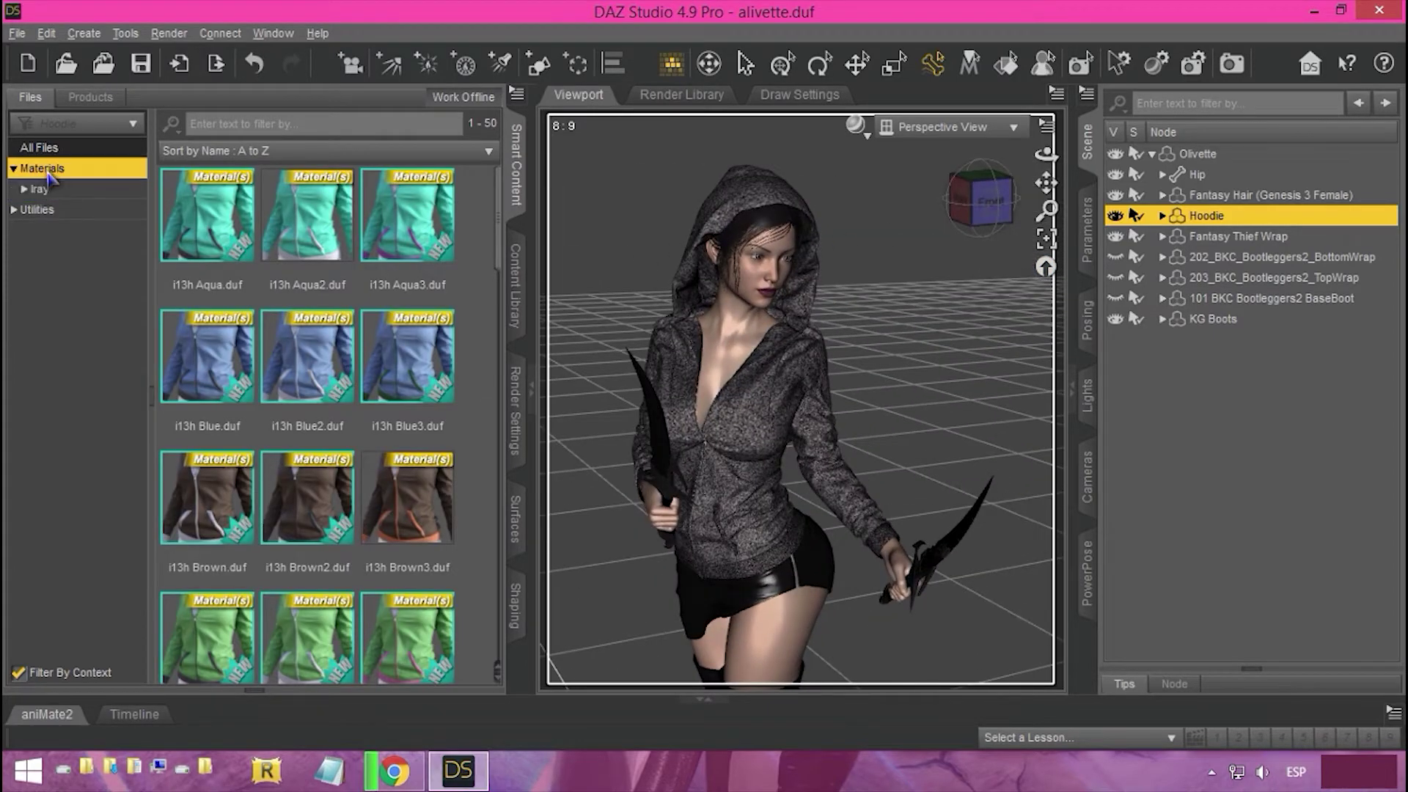
{"action": "left_click", "coordinate": [41, 189]}
{"action": "scroll", "coordinate": [387, 386], "scroll_direction": "down", "scroll_amount": 10}
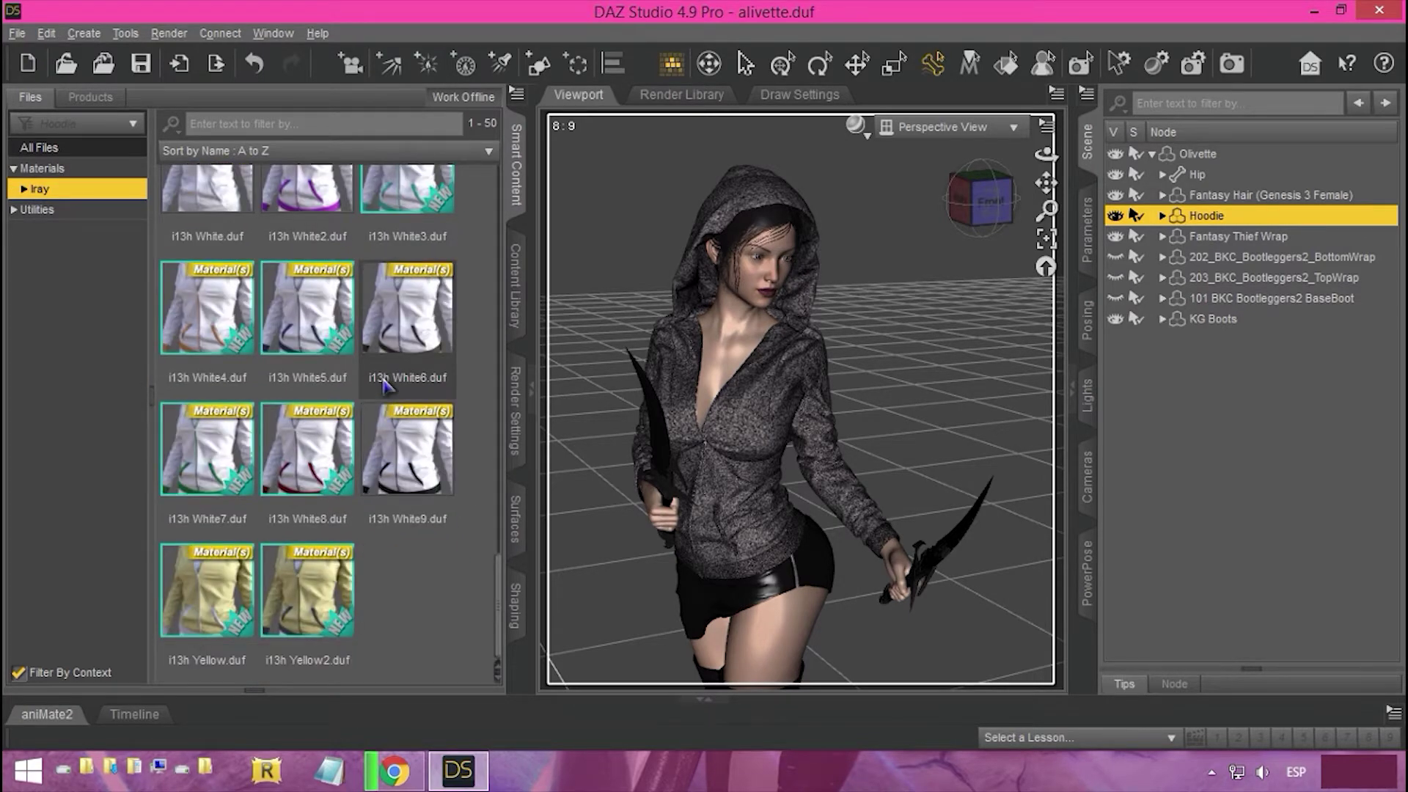
{"action": "scroll", "coordinate": [386, 386], "scroll_direction": "up", "scroll_amount": 10}
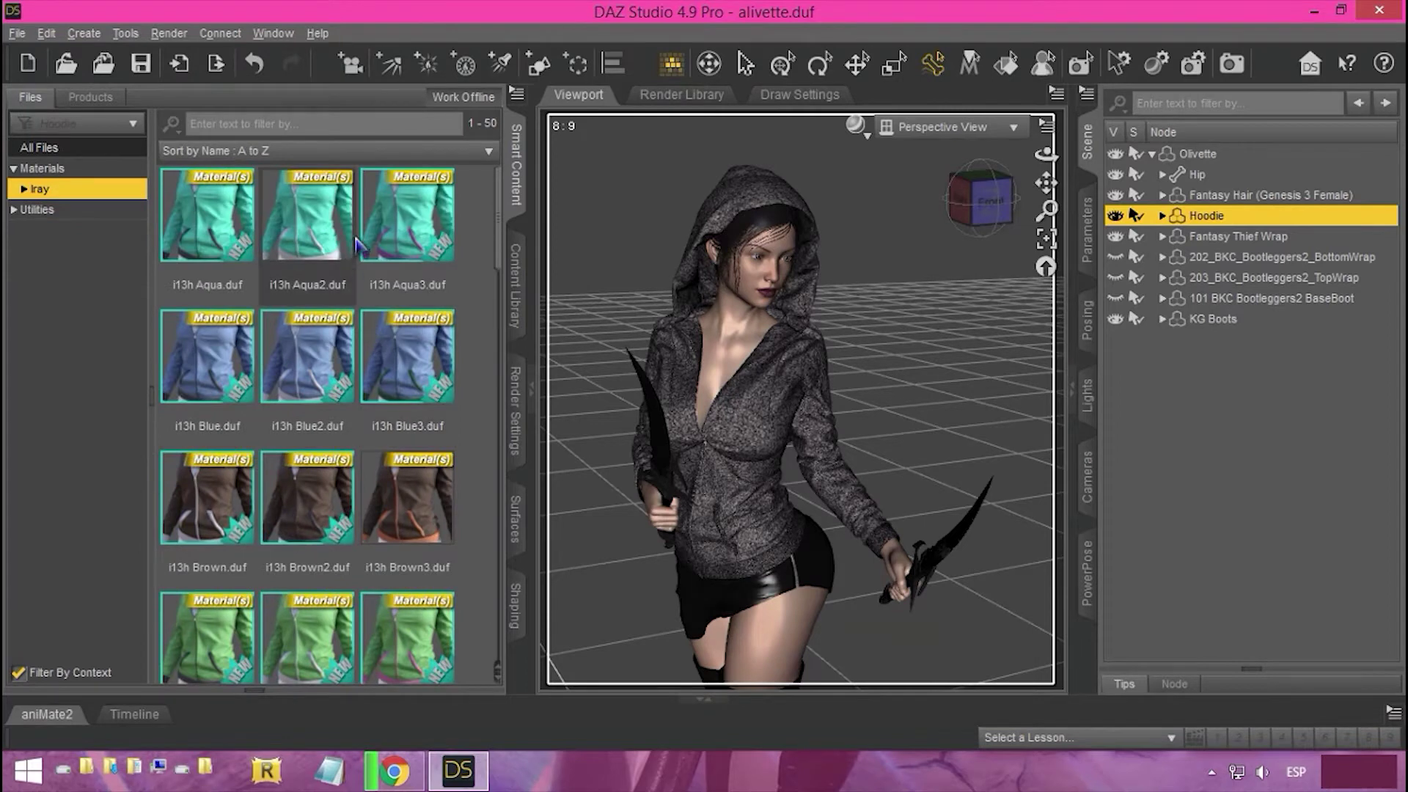
{"action": "left_click_drag", "start_coordinate": [1001, 213], "coordinate": [997, 217]}
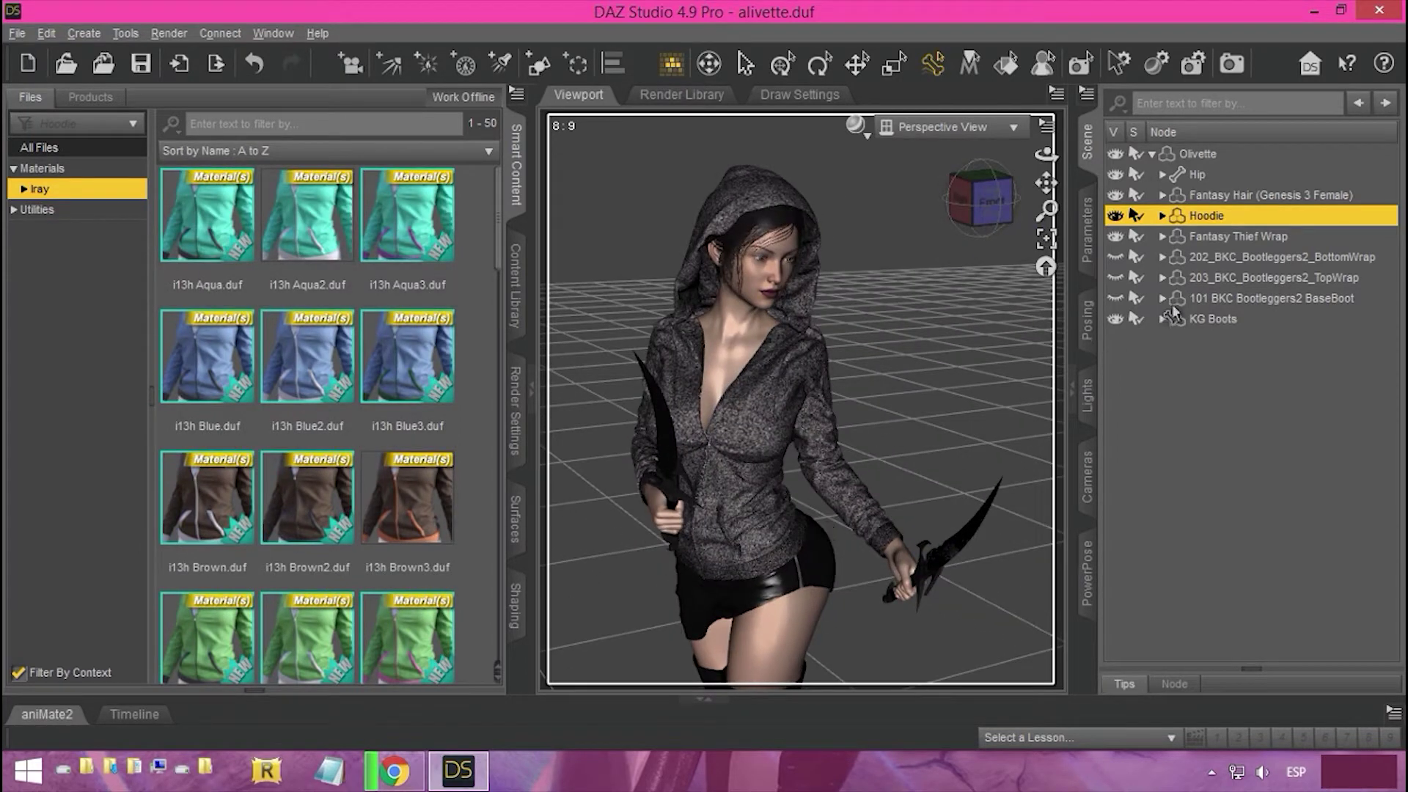
Step: Select KG Boots, bring the legs into view and look at the black, blue and brown Iray boot materials
{"action": "left_click", "coordinate": [1208, 325]}
{"action": "left_click_drag", "start_coordinate": [1046, 182], "coordinate": [1082, 50]}
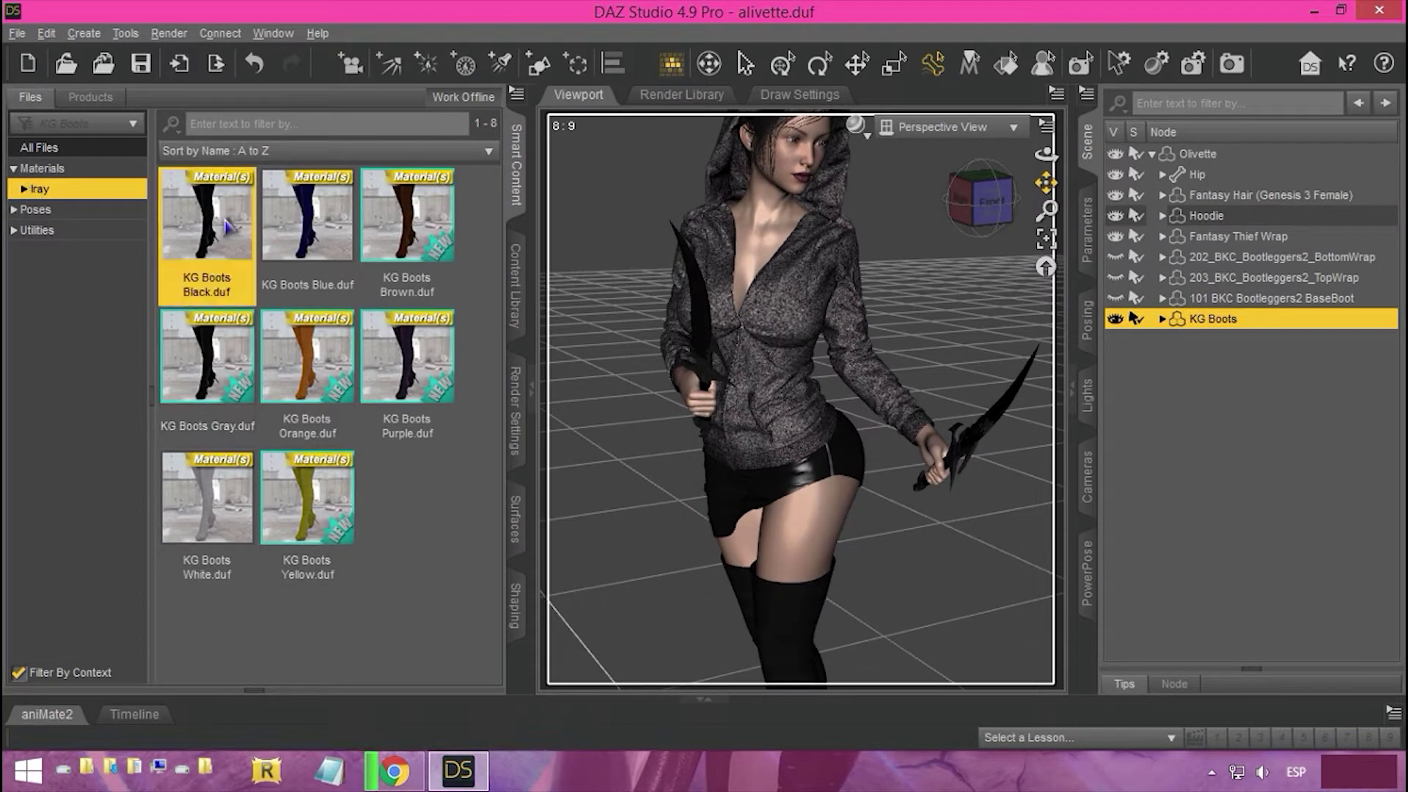
{"action": "left_click", "coordinate": [314, 222]}
{"action": "left_click", "coordinate": [424, 238]}
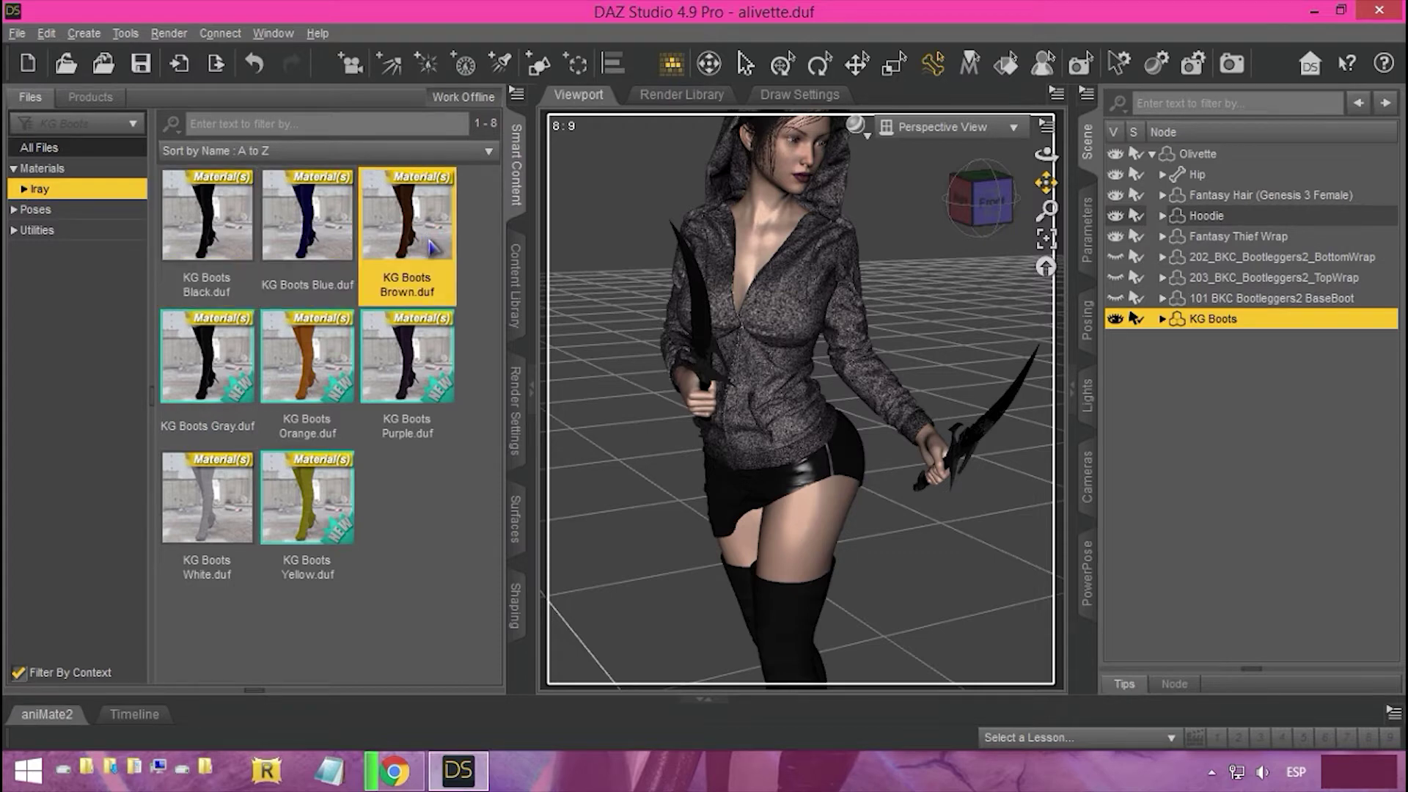
Step: Hide the KG Boots and check the Fantasy Thief Wrap by toggling its visibility off and on
{"action": "left_click", "coordinate": [1115, 320]}
{"action": "scroll", "coordinate": [959, 467], "scroll_direction": "down", "scroll_amount": 4}
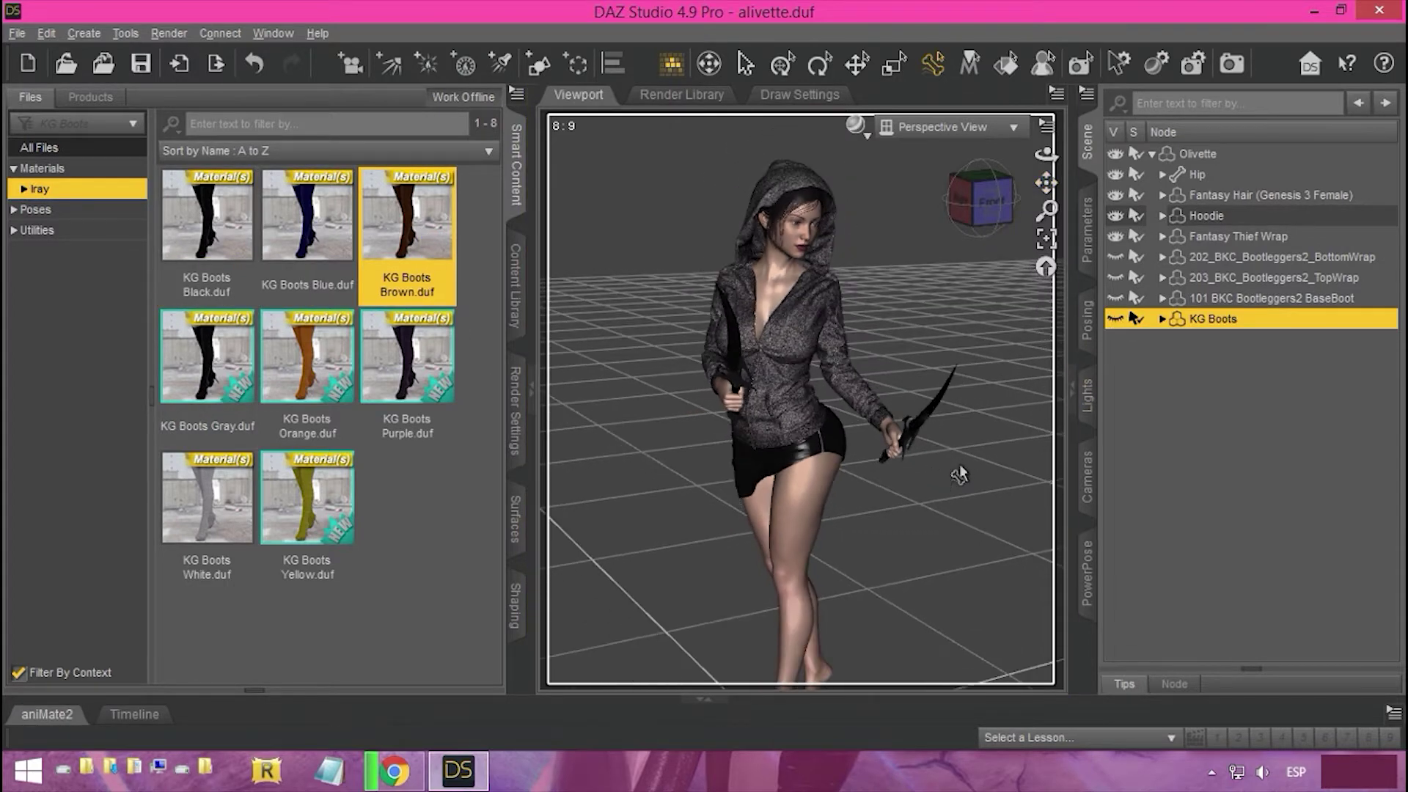
{"action": "scroll", "coordinate": [959, 467], "scroll_direction": "up", "scroll_amount": 2}
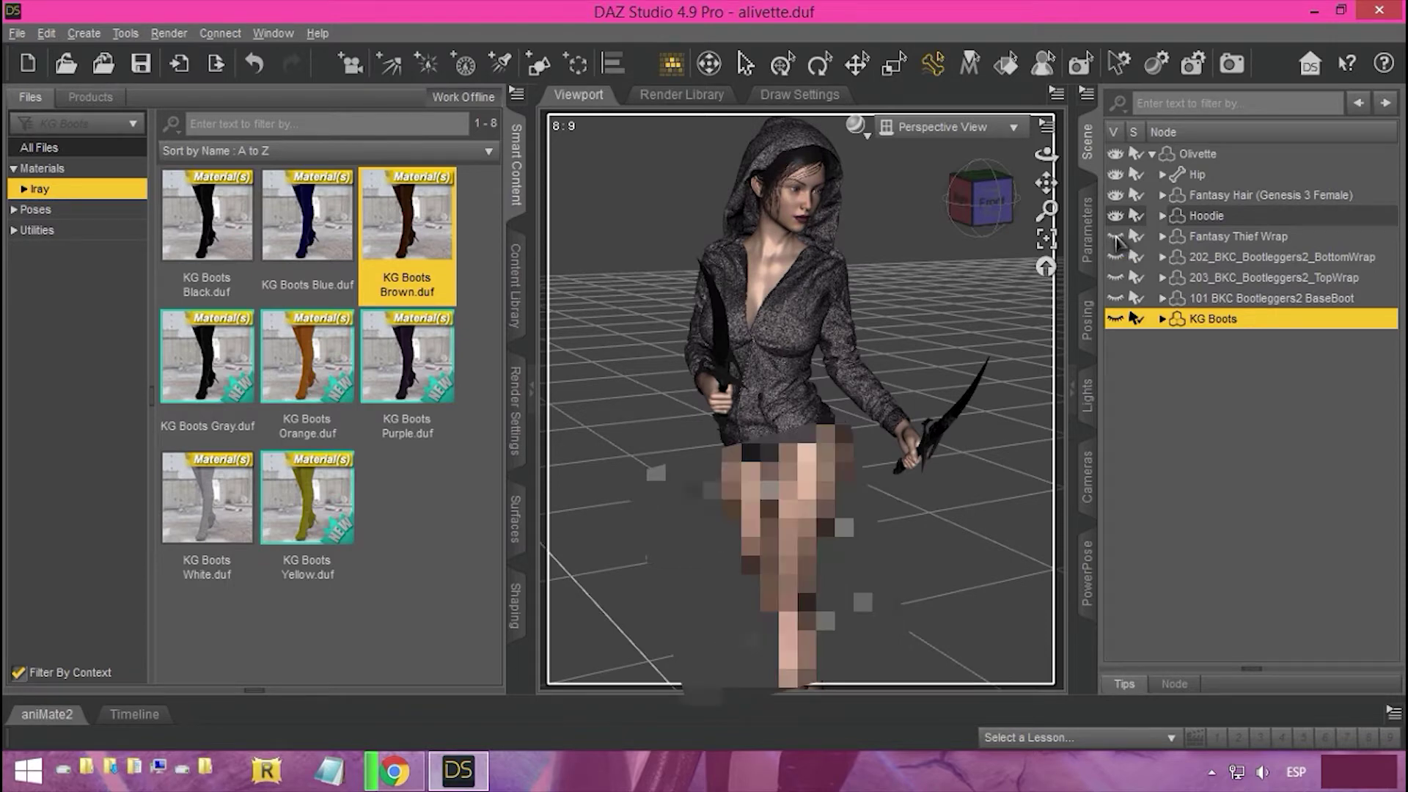
{"action": "scroll", "coordinate": [813, 263], "scroll_direction": "up", "scroll_amount": 3}
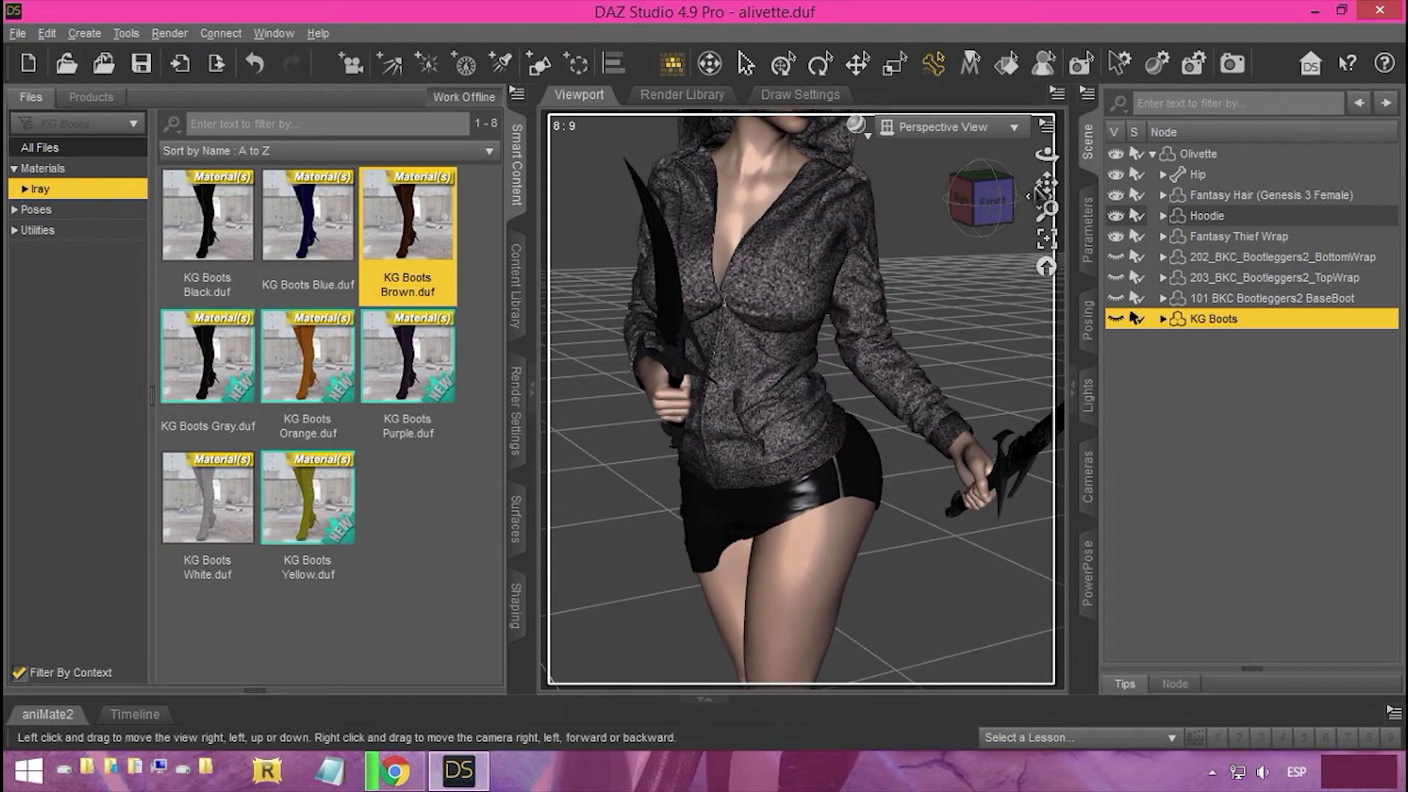
Step: Select the Fantasy Thief Wrap and look at its Wardrobe and Iray material presets
{"action": "left_click_drag", "start_coordinate": [1047, 184], "coordinate": [1011, 257]}
{"action": "left_click", "coordinate": [983, 200]}
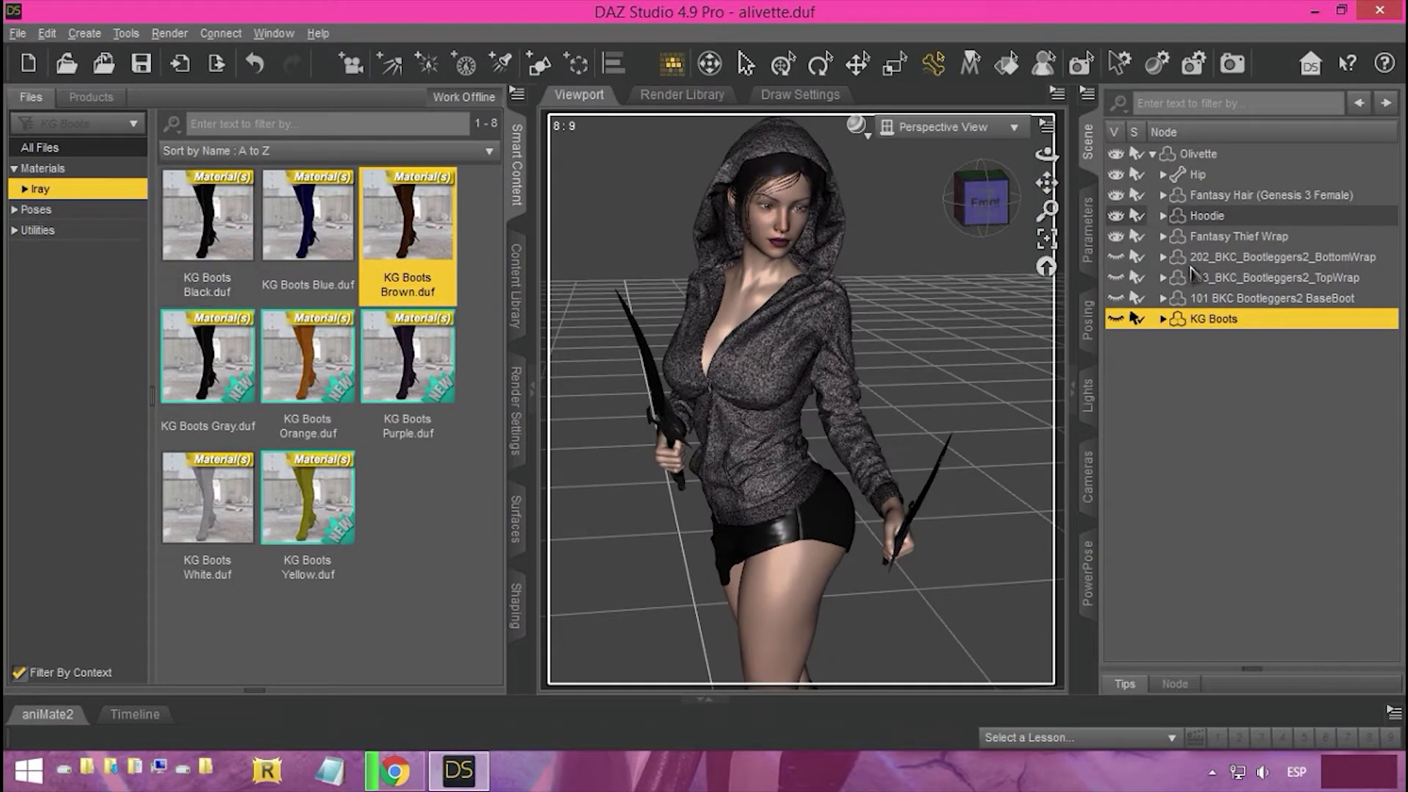
{"action": "left_click", "coordinate": [1206, 236]}
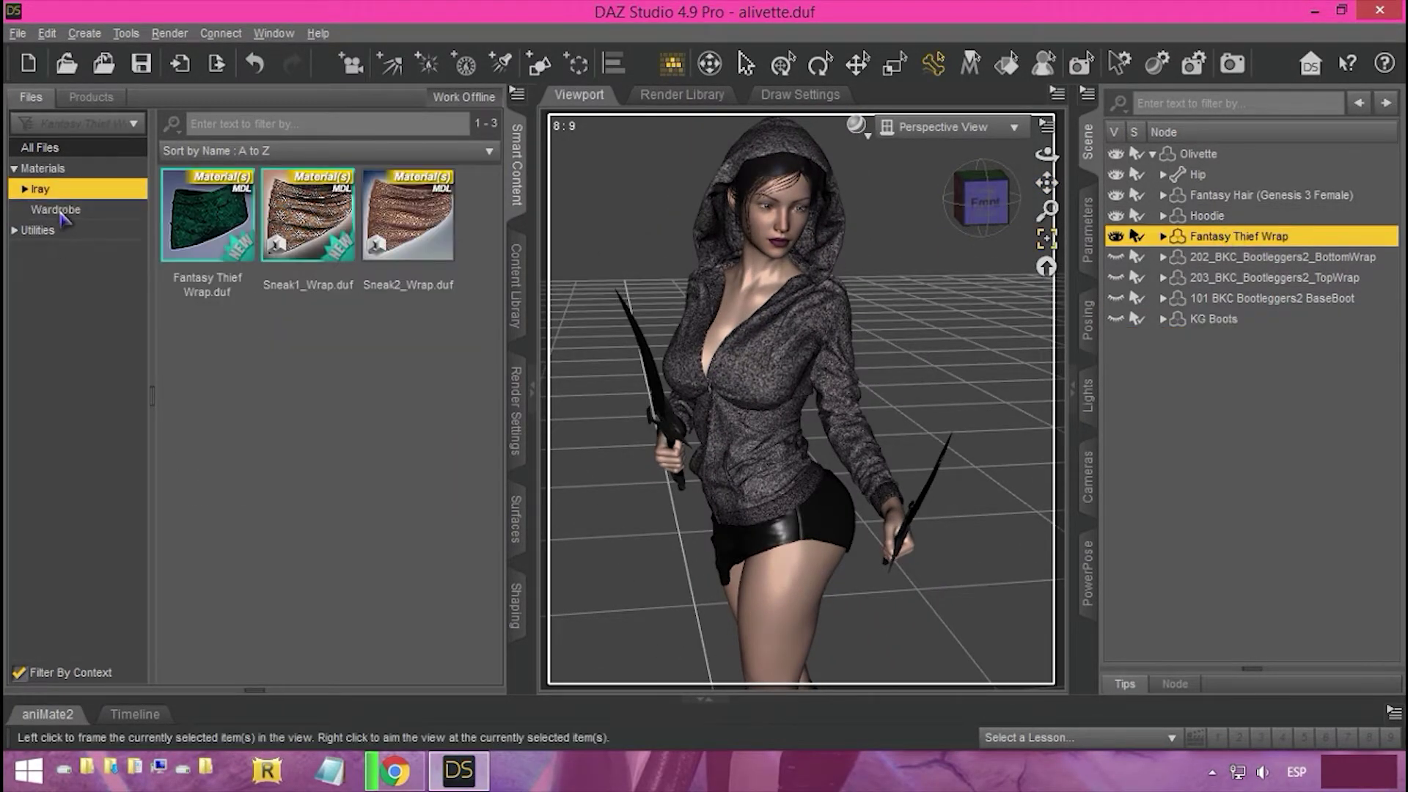
{"action": "left_click", "coordinate": [56, 210]}
{"action": "left_click", "coordinate": [43, 190]}
{"action": "left_click_drag", "start_coordinate": [982, 202], "coordinate": [1047, 199]}
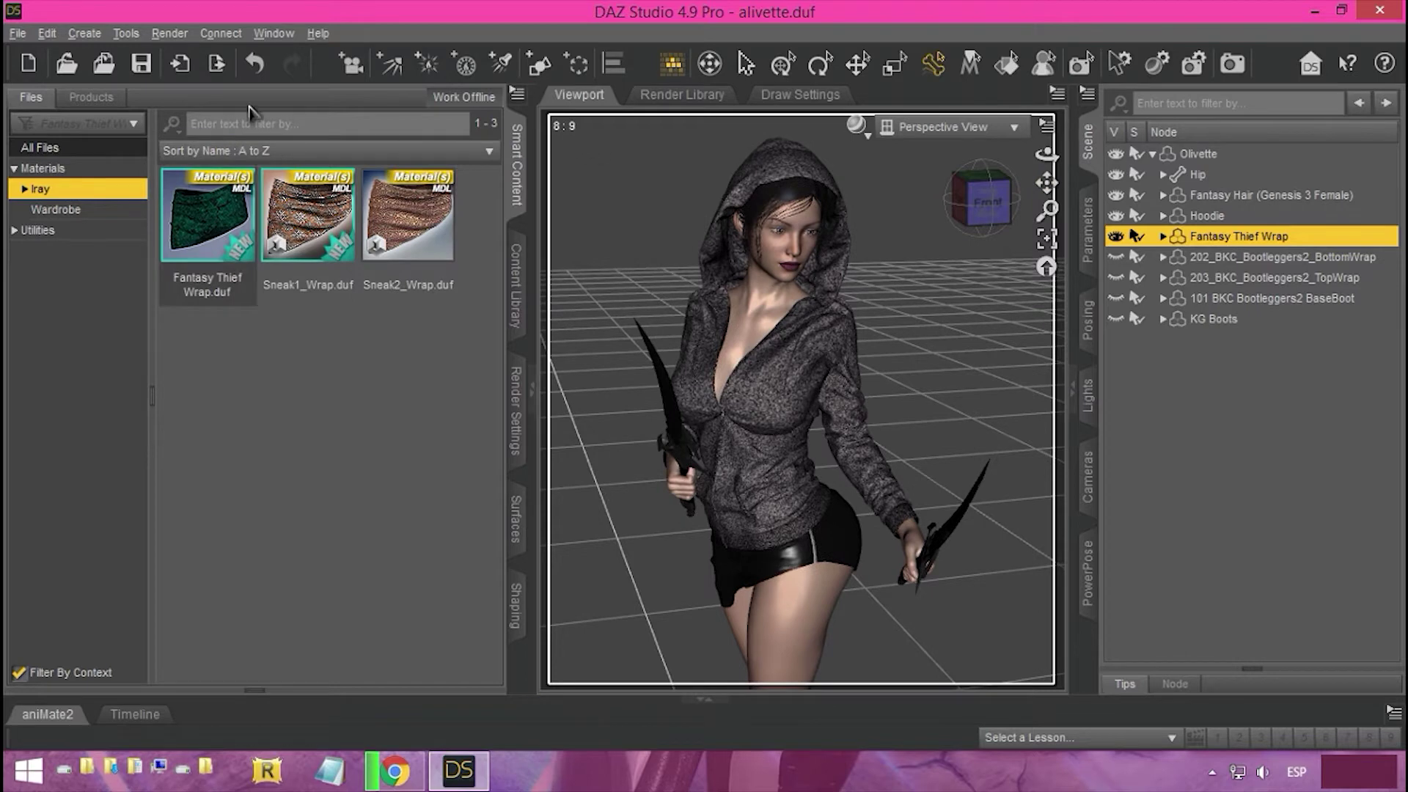
Step: Set the render dimension preset to Widescreen (16:9) in the render settings
{"action": "left_click", "coordinate": [516, 409]}
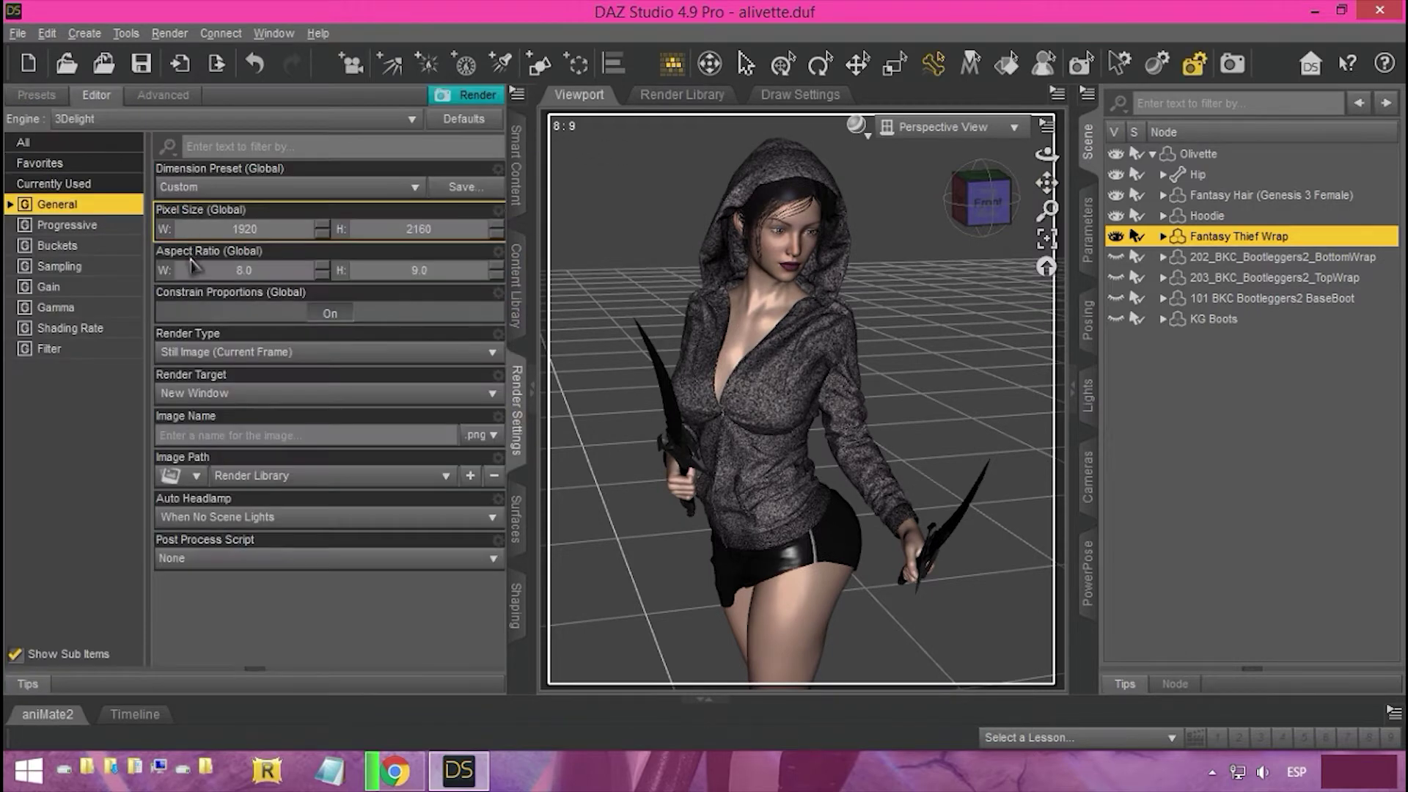
{"action": "left_click", "coordinate": [268, 191]}
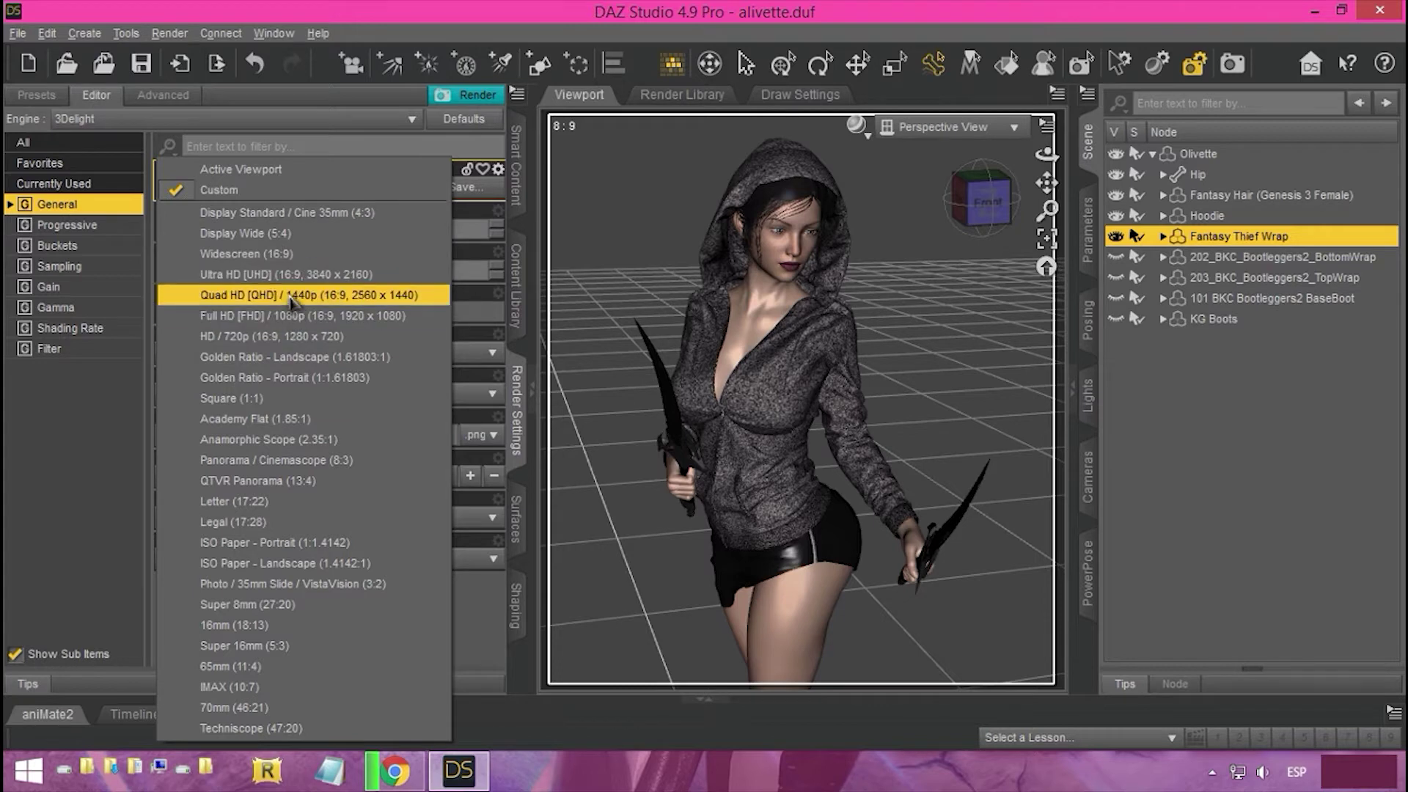
{"action": "left_click", "coordinate": [259, 258]}
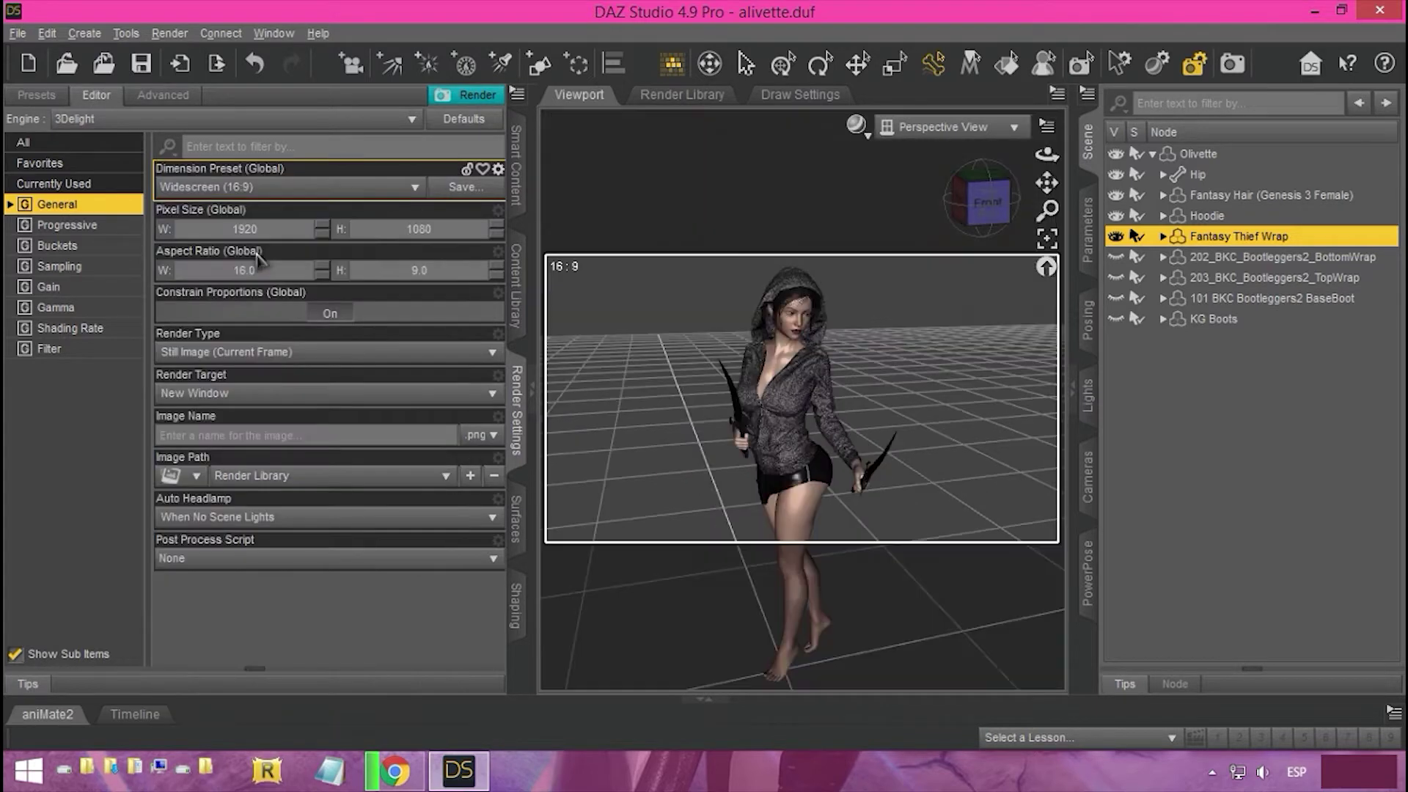
Step: Reduce the render aspect ratio width to 7.0 for a portrait frame
{"action": "left_click", "coordinate": [321, 274]}
{"action": "left_click", "coordinate": [322, 275]}
{"action": "left_click", "coordinate": [322, 275]}
{"action": "left_click", "coordinate": [322, 275]}
{"action": "left_click", "coordinate": [322, 275]}
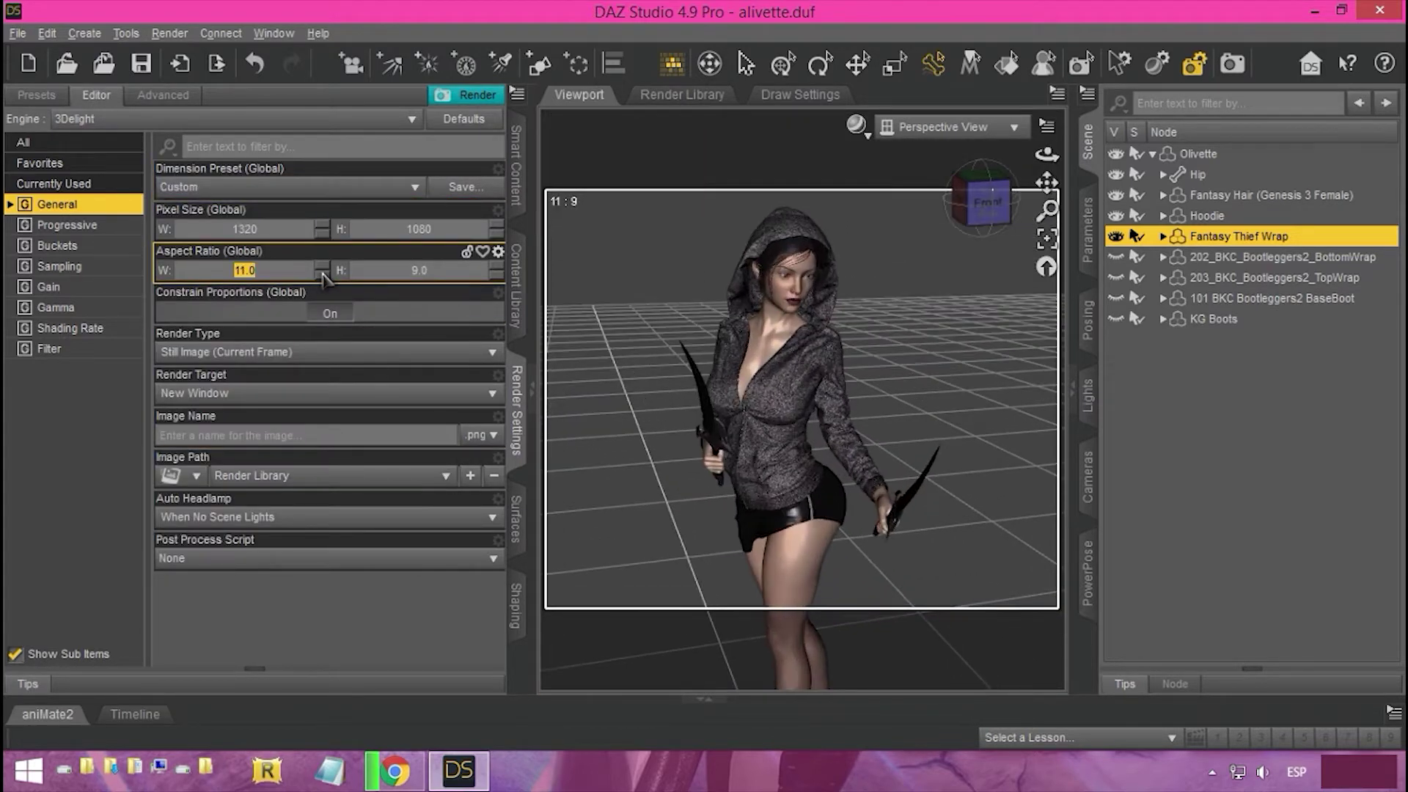
{"action": "left_click", "coordinate": [322, 275]}
{"action": "left_click", "coordinate": [322, 275]}
{"action": "left_click", "coordinate": [322, 275]}
{"action": "left_click", "coordinate": [322, 275]}
Step: Render the figure with 3Delight and inspect it from the hood down to the legs
{"action": "left_click", "coordinate": [470, 95]}
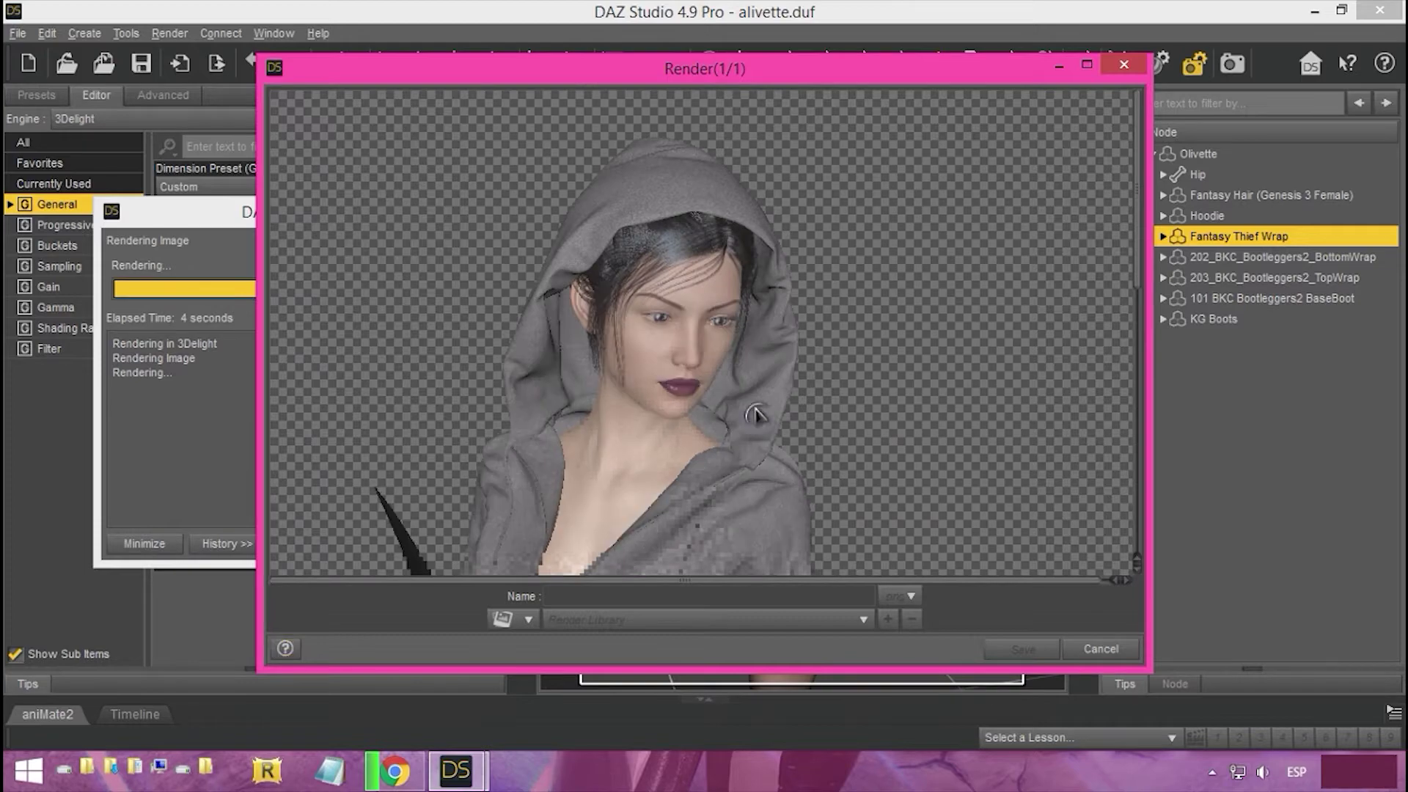
{"action": "scroll", "coordinate": [755, 414], "scroll_direction": "down", "scroll_amount": 10}
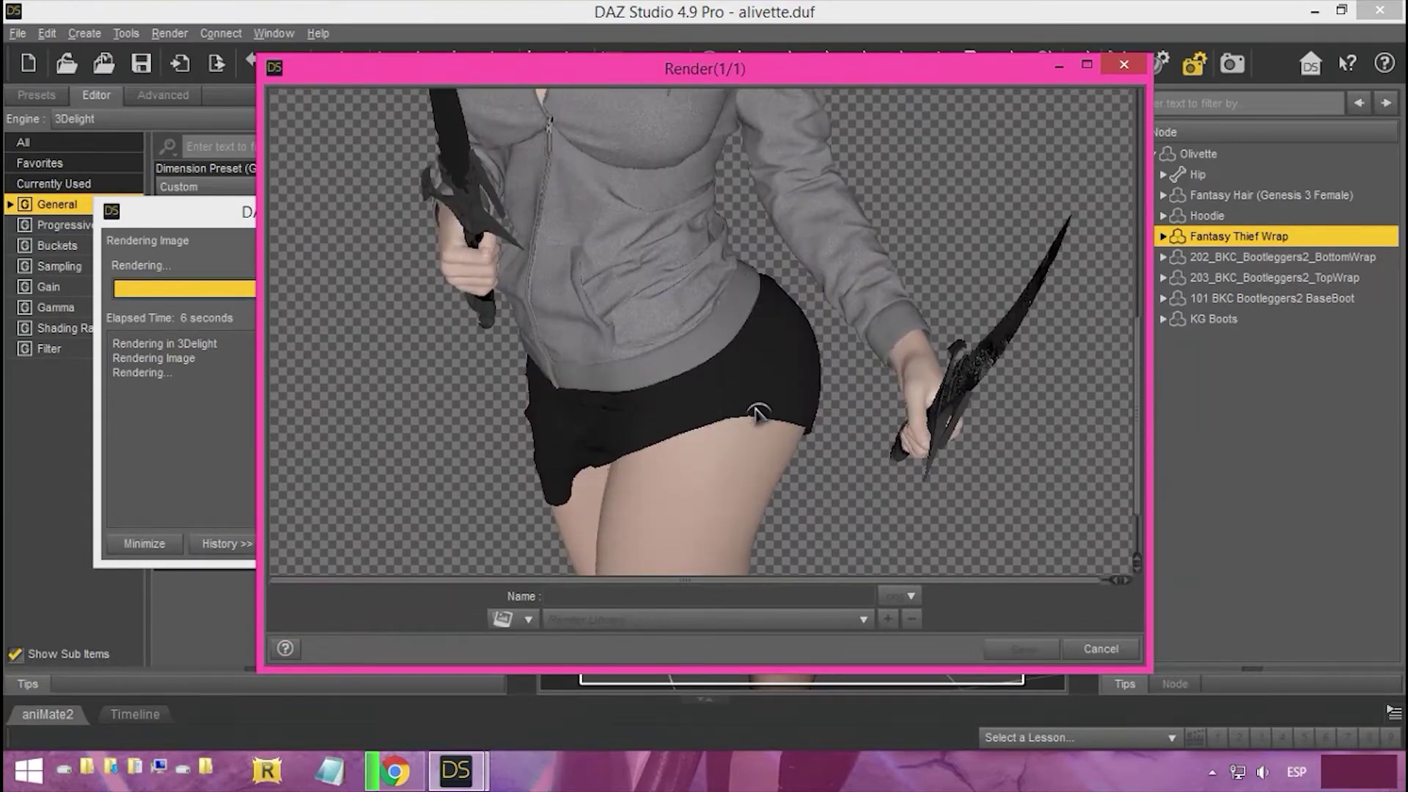
{"action": "scroll", "coordinate": [757, 414], "scroll_direction": "down", "scroll_amount": 1}
{"action": "scroll", "coordinate": [748, 357], "scroll_direction": "up", "scroll_amount": 8}
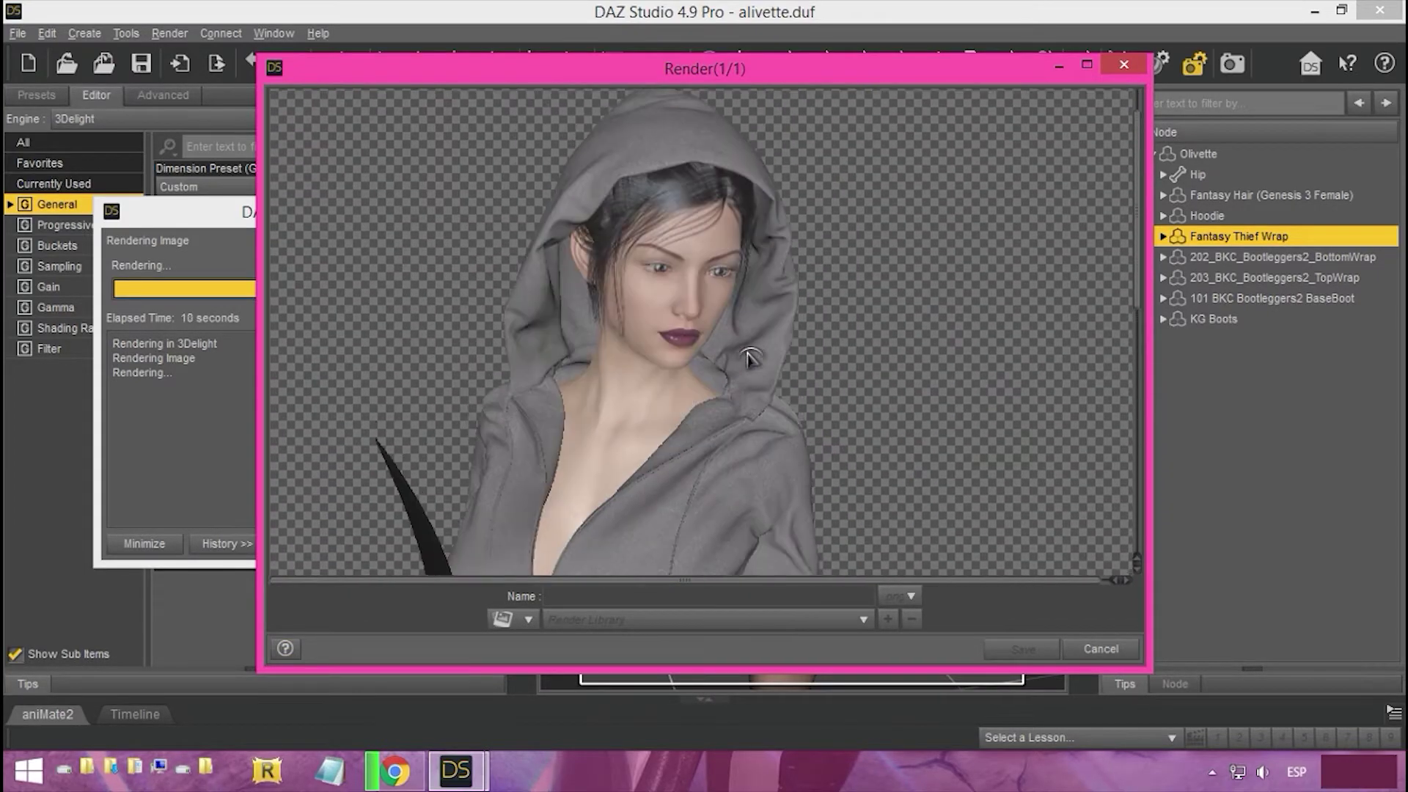
{"action": "scroll", "coordinate": [752, 359], "scroll_direction": "down", "scroll_amount": 10}
{"action": "scroll", "coordinate": [863, 227], "scroll_direction": "up", "scroll_amount": 10}
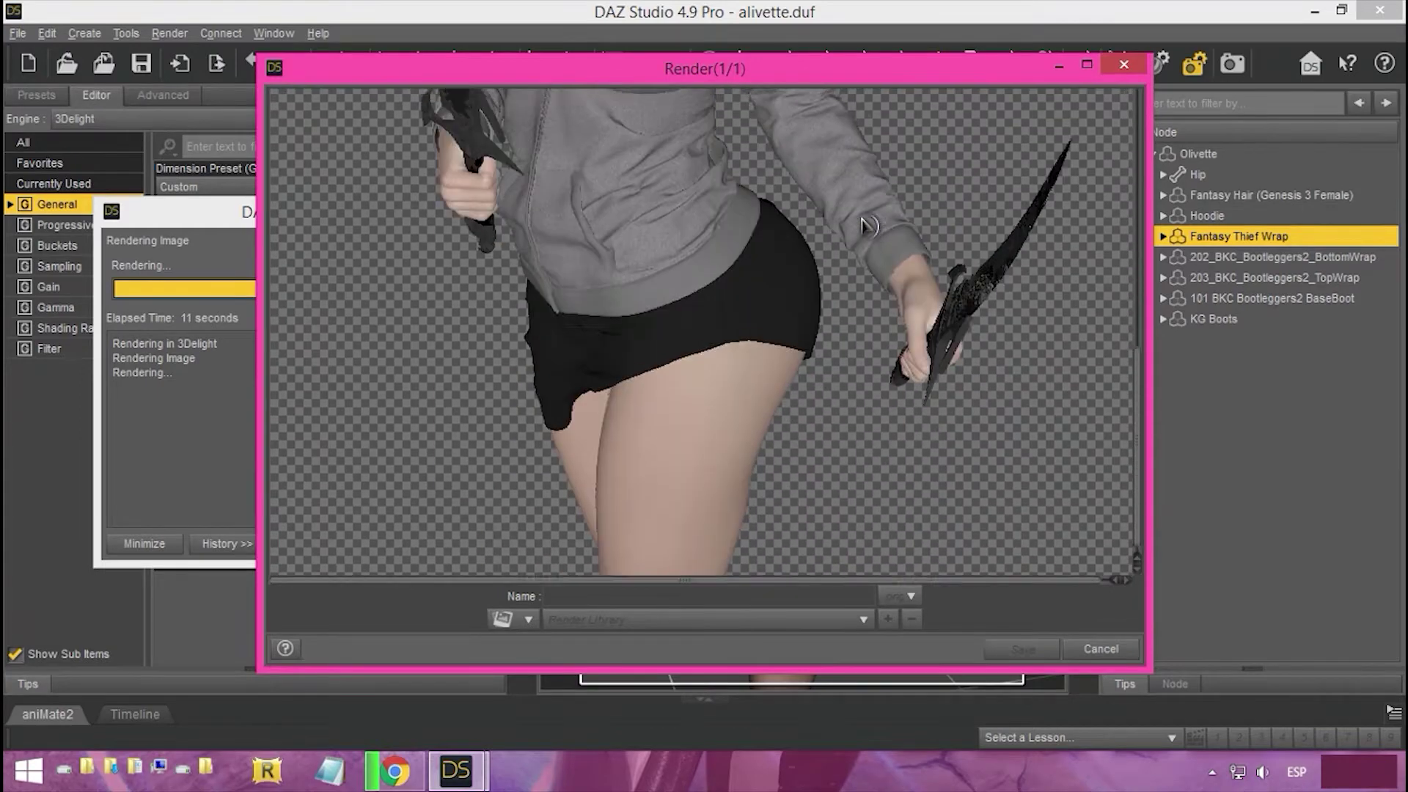
Step: Save the finished render to the Render Library as a jpg named dfdfdfdf
{"action": "left_click_drag", "start_coordinate": [749, 71], "coordinate": [834, 72]}
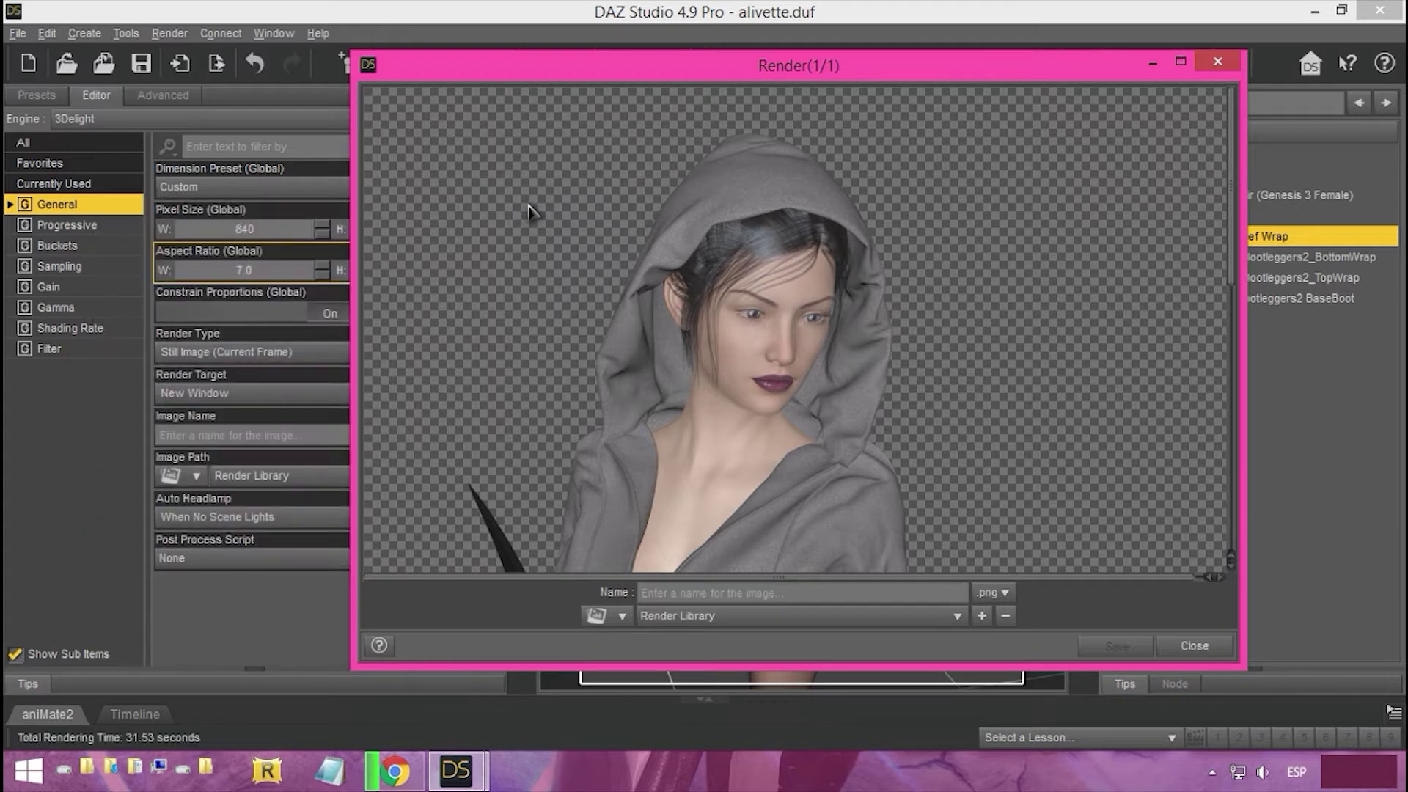
{"action": "left_click", "coordinate": [700, 617]}
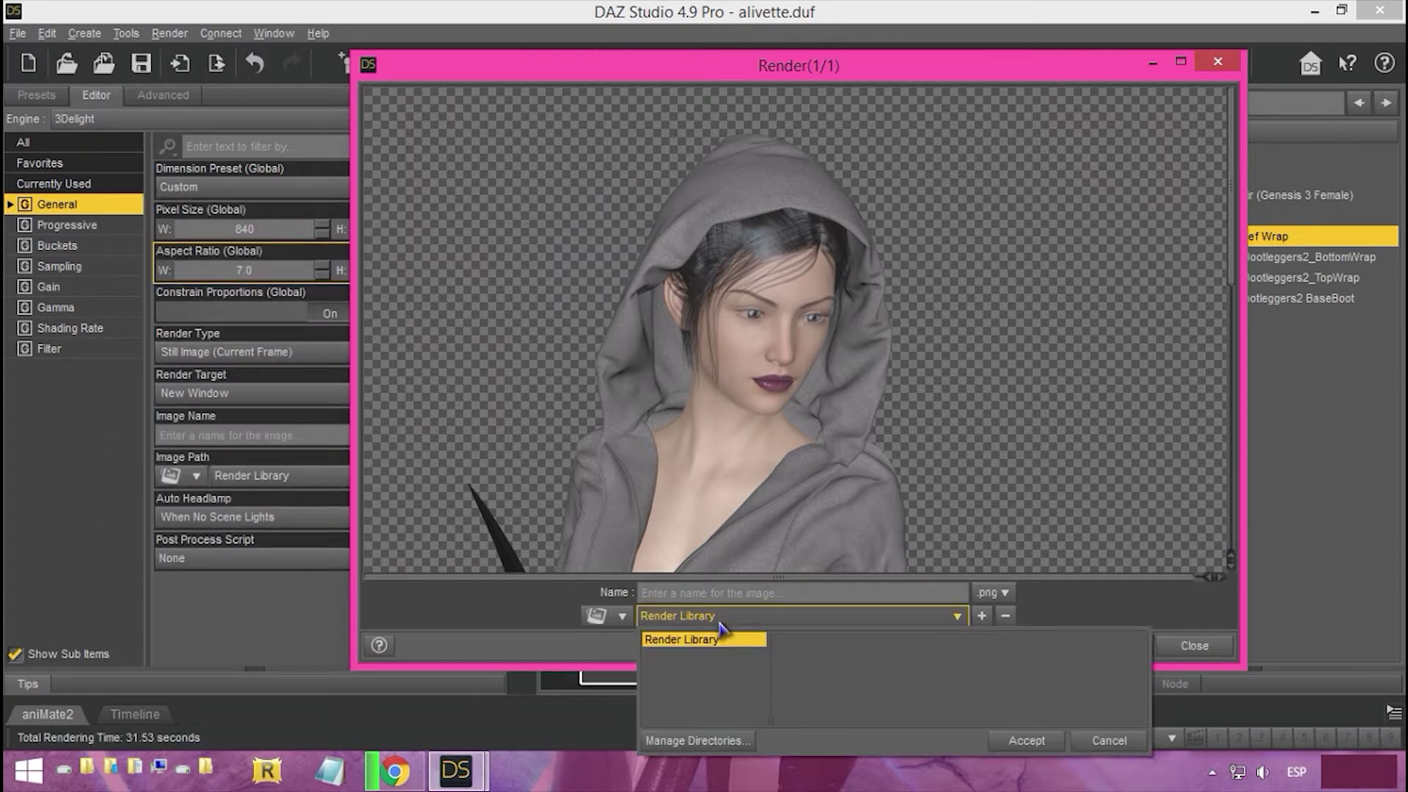
{"action": "left_click", "coordinate": [999, 593]}
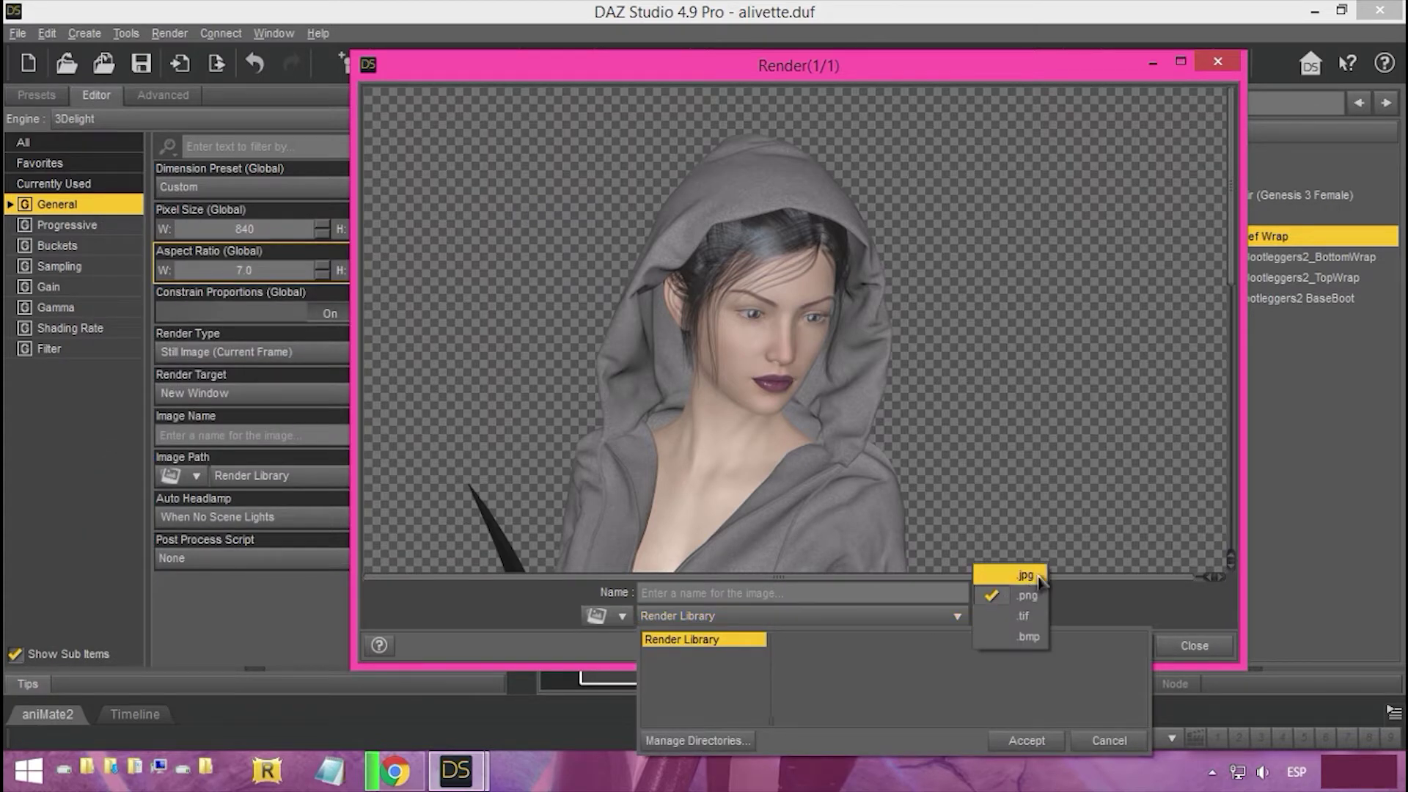
{"action": "left_click", "coordinate": [1020, 575]}
{"action": "left_click", "coordinate": [994, 593]}
{"action": "left_click", "coordinate": [1010, 583]}
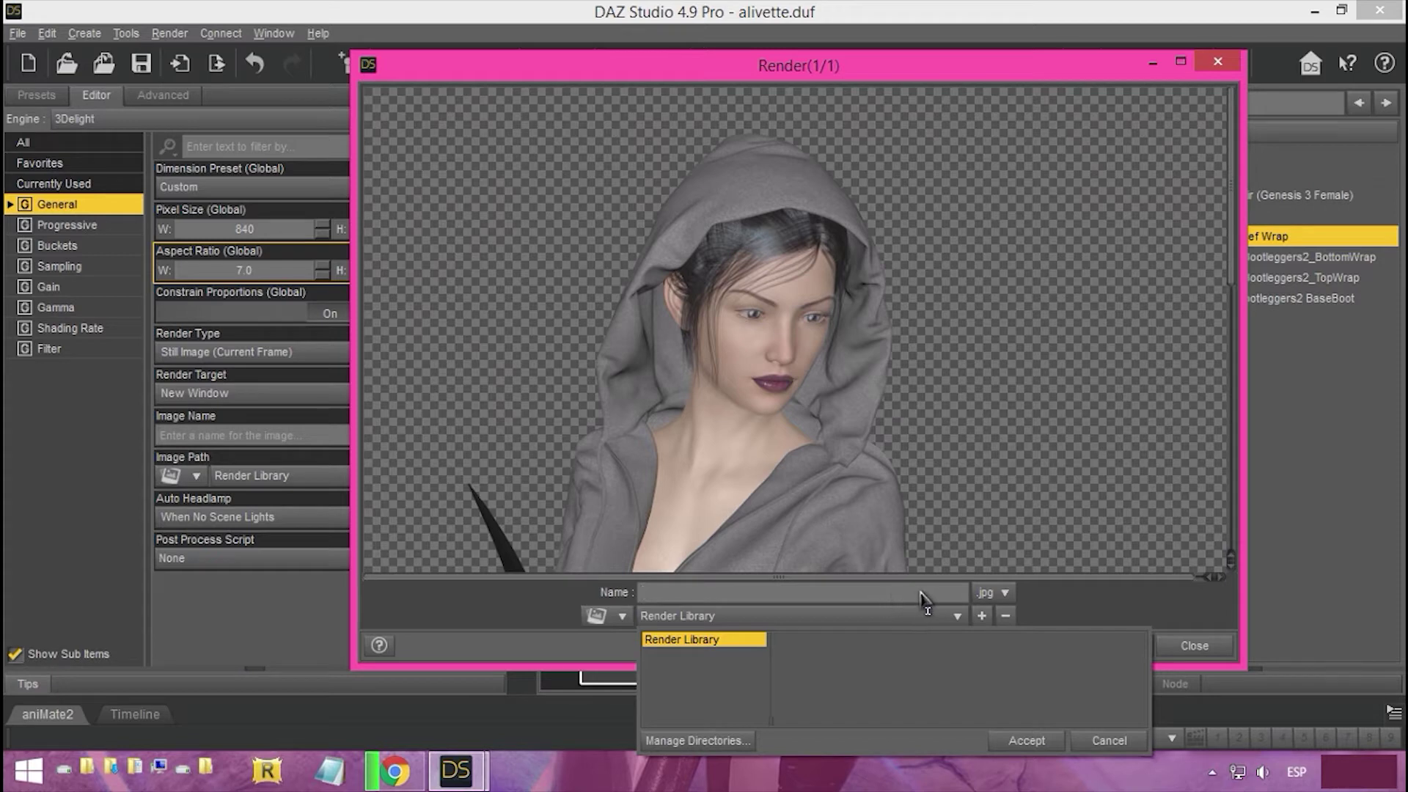
{"action": "left_click", "coordinate": [1005, 592]}
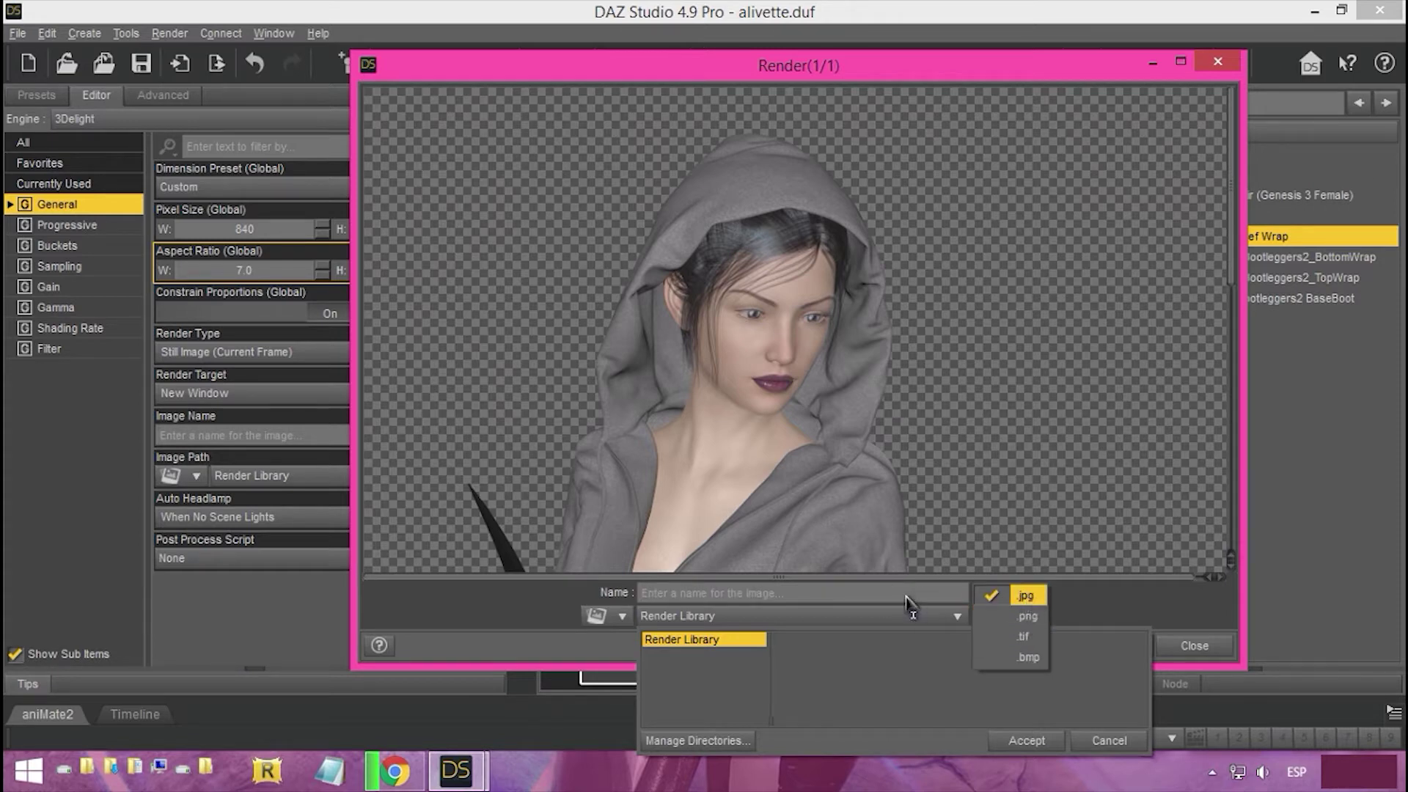
{"action": "left_click", "coordinate": [854, 595]}
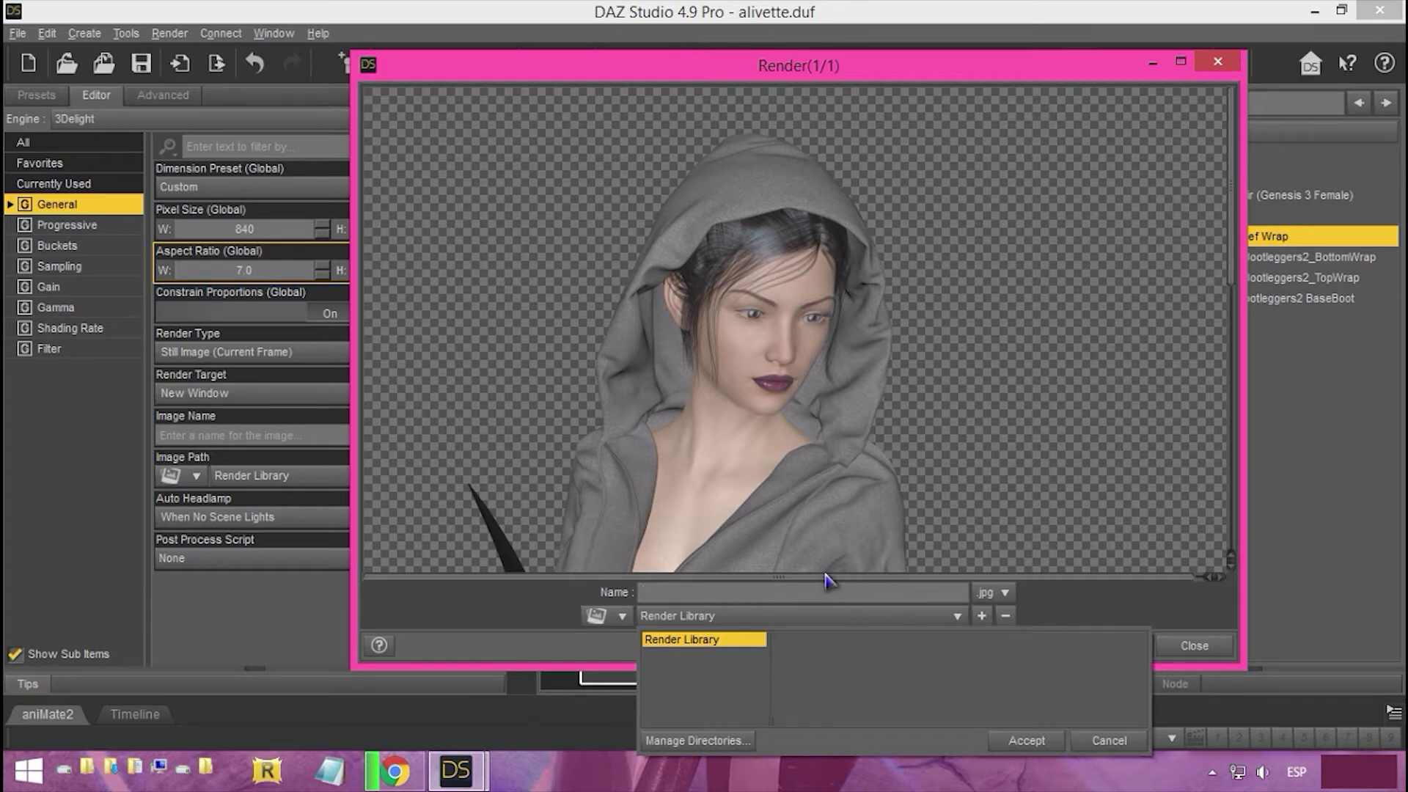
{"action": "left_click", "coordinate": [1109, 741]}
{"action": "left_click", "coordinate": [1107, 646]}
Step: Browse the Render Library, switch it to a list view and find dfdfdfdf.jpg
{"action": "left_click", "coordinate": [681, 95]}
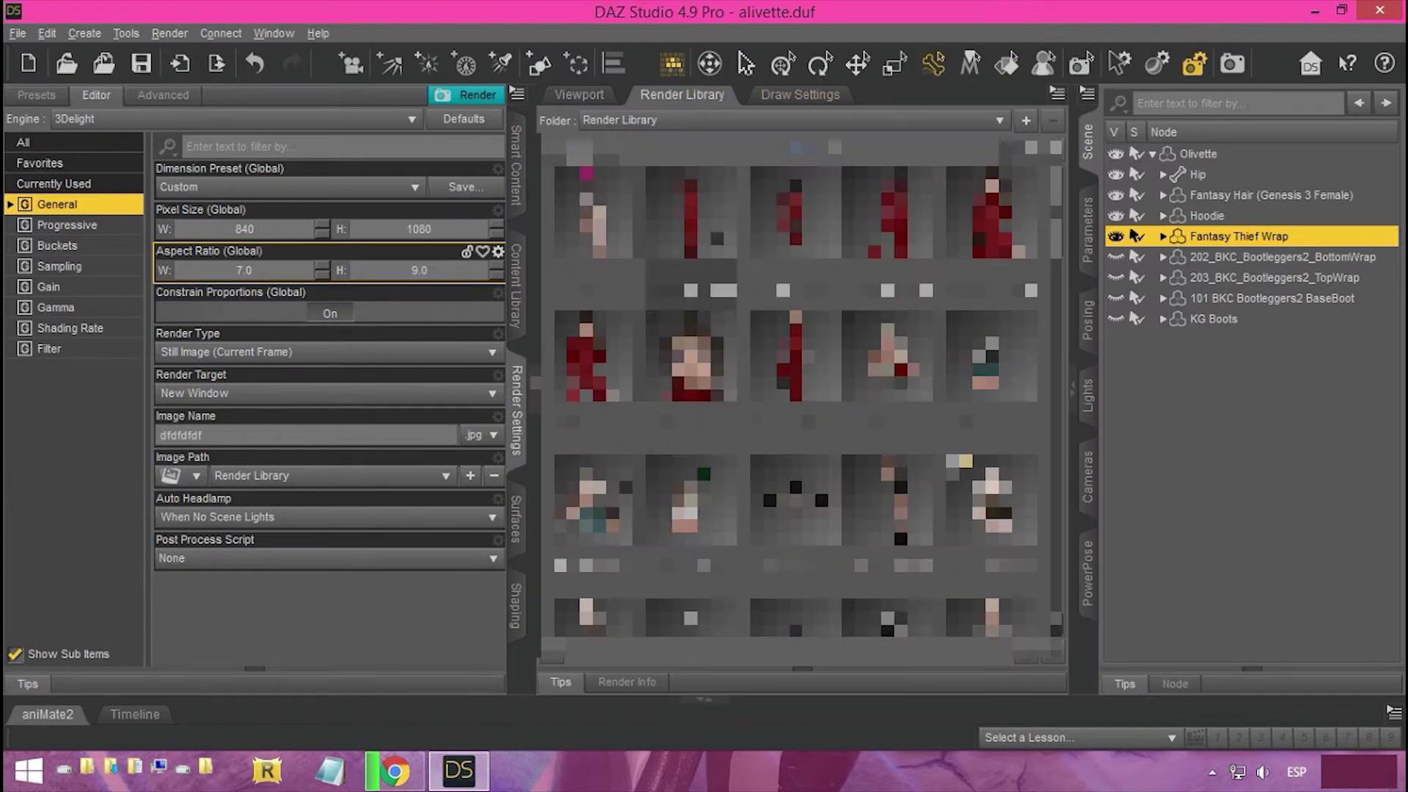
{"action": "left_click_drag", "start_coordinate": [1056, 227], "coordinate": [1047, 636]}
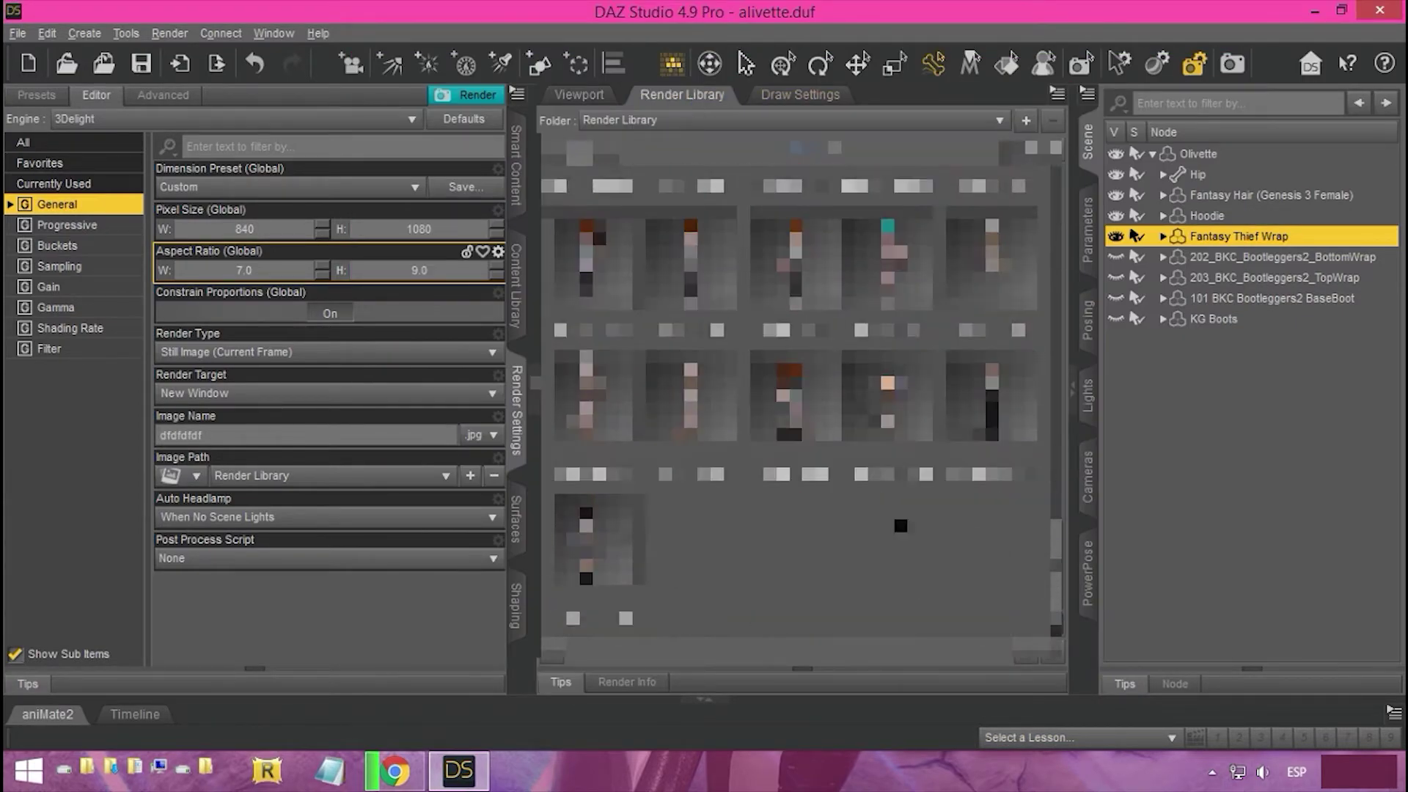
{"action": "scroll", "coordinate": [799, 513], "scroll_direction": "up", "scroll_amount": 8}
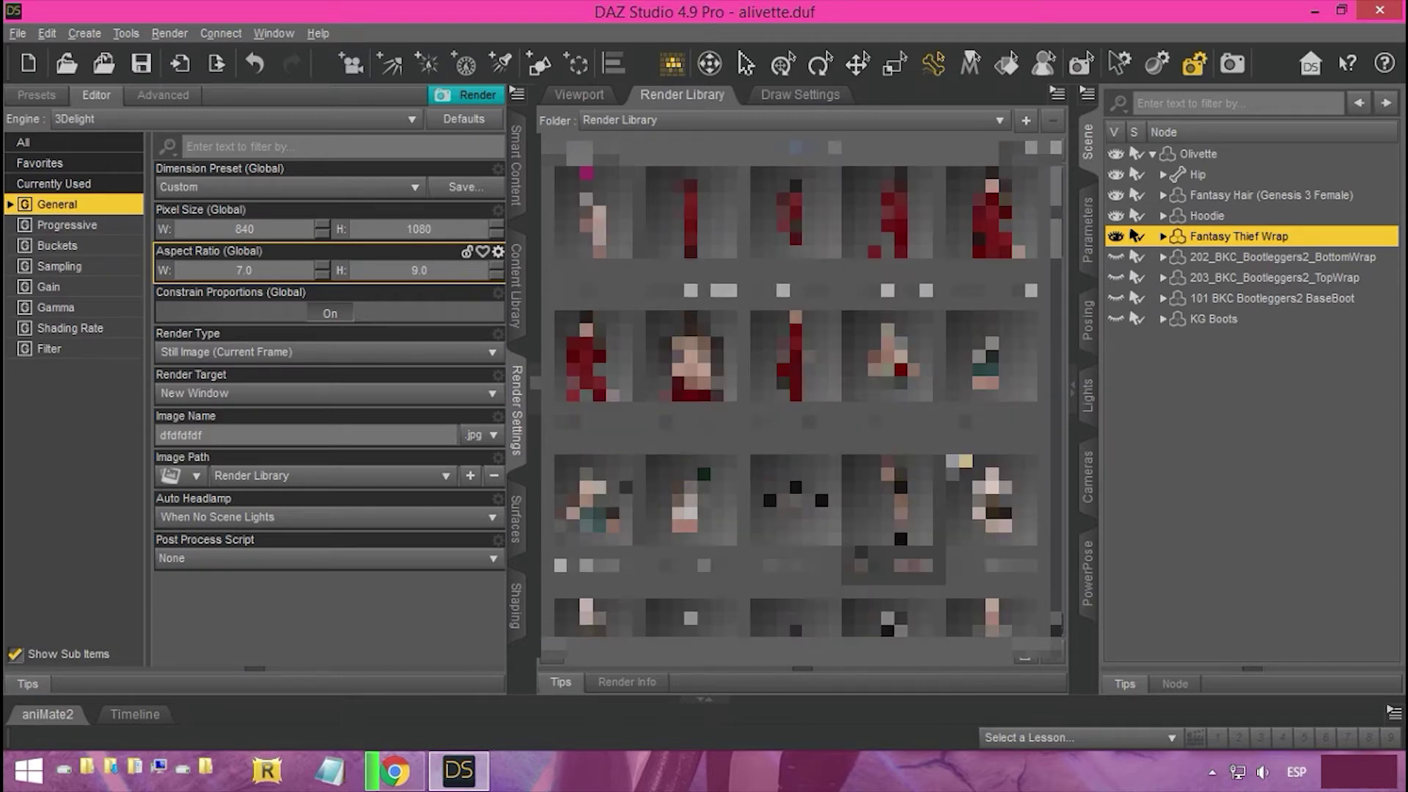
{"action": "left_click", "coordinate": [717, 239]}
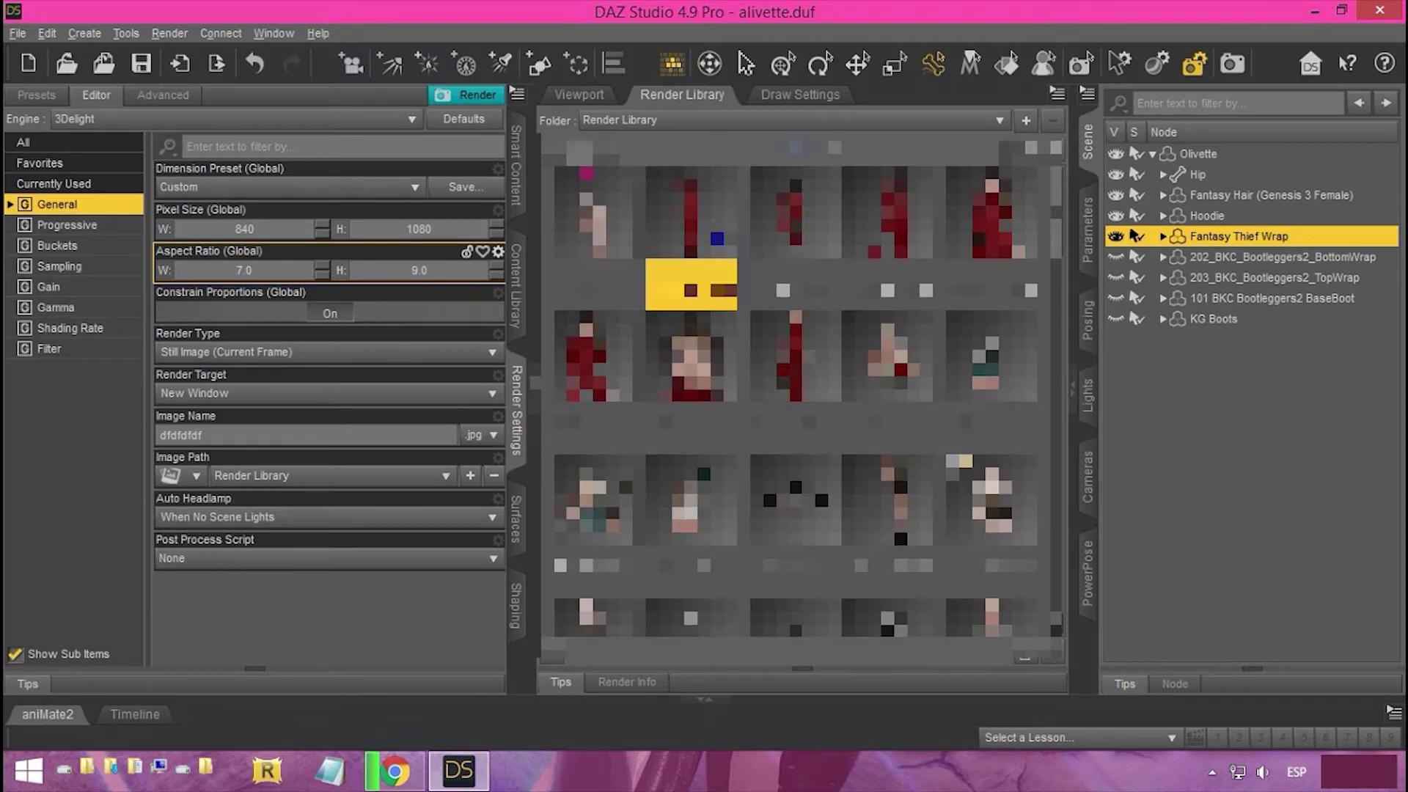
{"action": "left_click", "coordinate": [1053, 151]}
{"action": "left_click", "coordinate": [671, 499]}
{"action": "scroll", "coordinate": [671, 495], "scroll_direction": "down", "scroll_amount": 10}
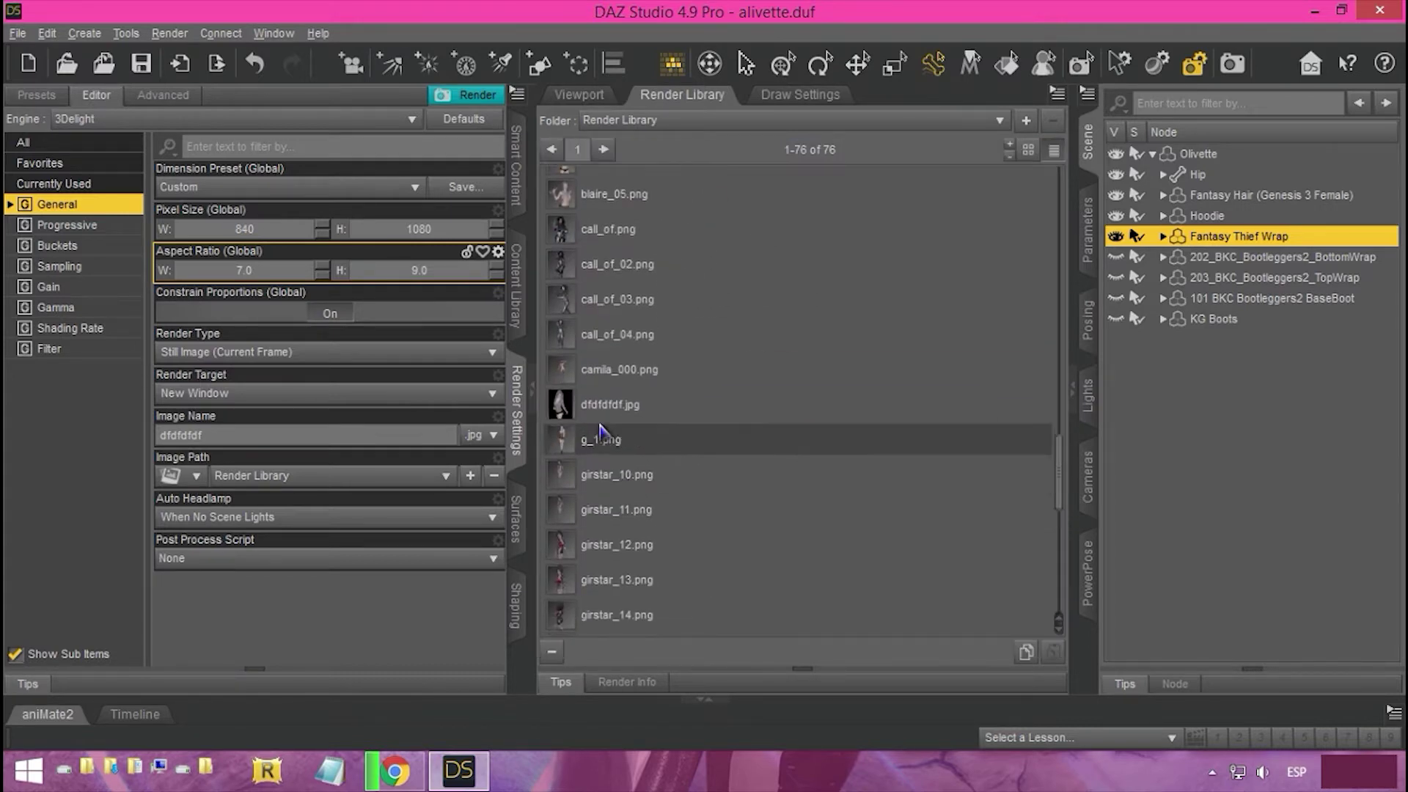
Step: Open dfdfdfdf.jpg, inspect the rendered face and hoodie up close, and close the image
{"action": "double_click", "coordinate": [660, 404]}
{"action": "scroll", "coordinate": [689, 341], "scroll_direction": "up", "scroll_amount": 4}
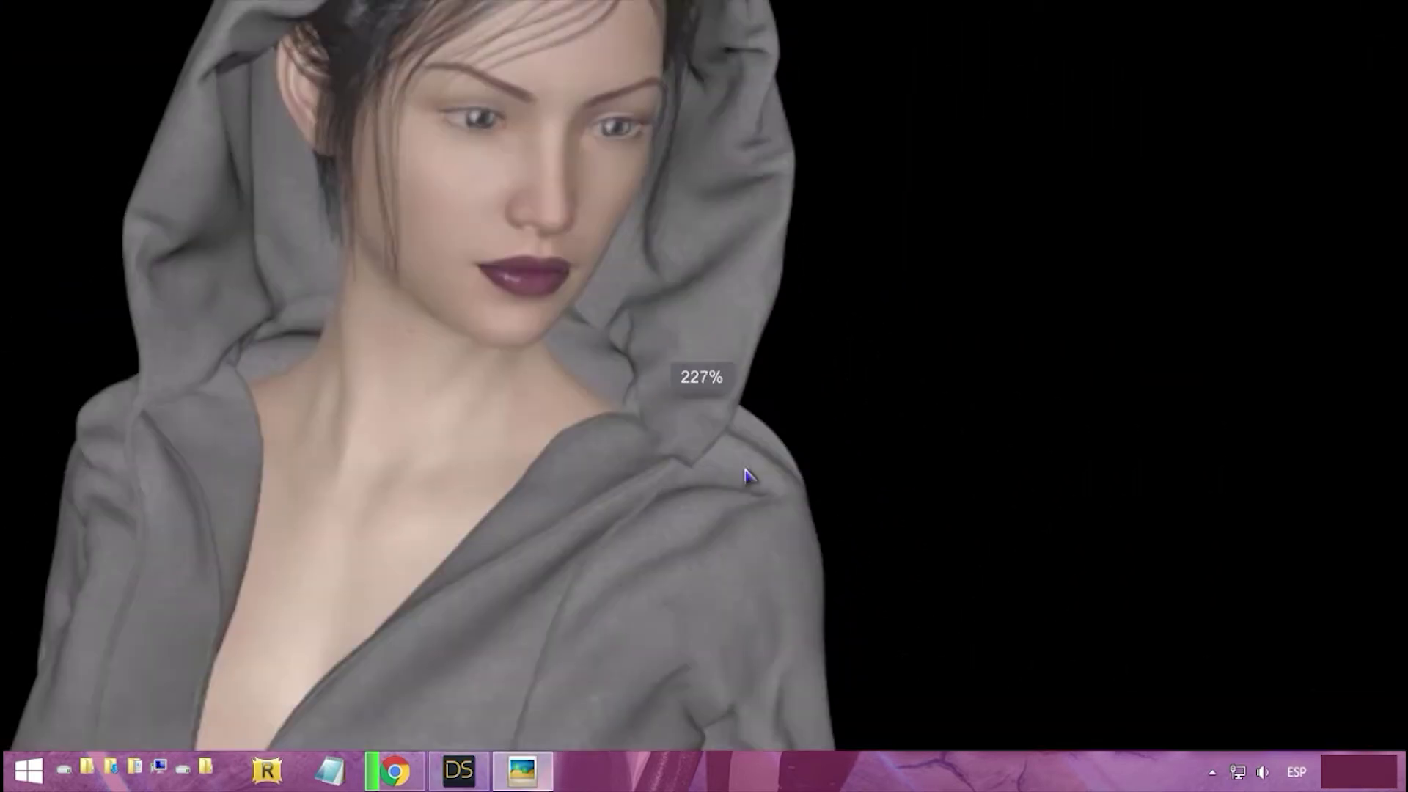
{"action": "scroll", "coordinate": [748, 478], "scroll_direction": "down", "scroll_amount": 4}
{"action": "left_click", "coordinate": [1206, 40]}
Step: Return to the viewport and frame the whole figure in the render area
{"action": "left_click", "coordinate": [579, 95]}
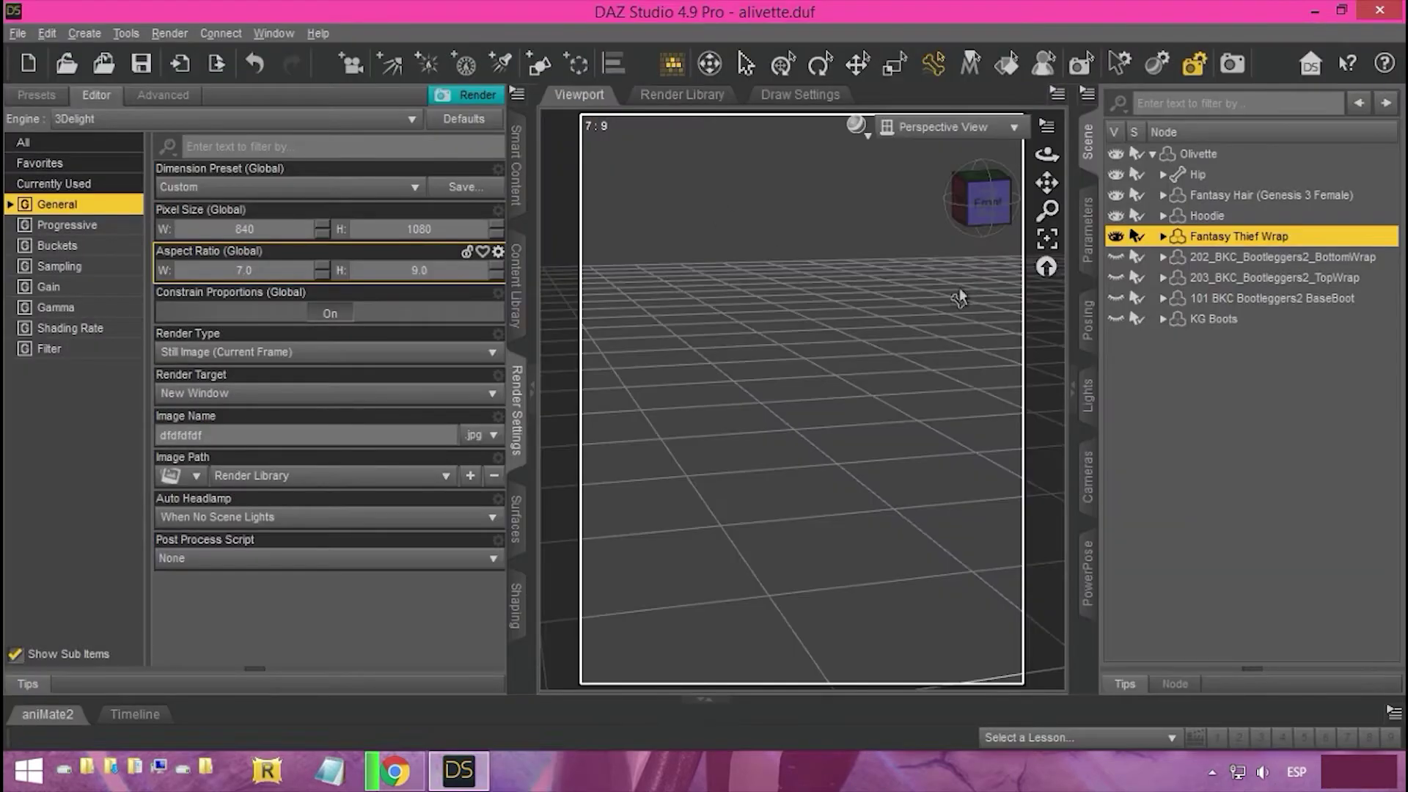
{"action": "left_click_drag", "start_coordinate": [983, 196], "coordinate": [984, 210]}
{"action": "left_click", "coordinate": [1047, 239]}
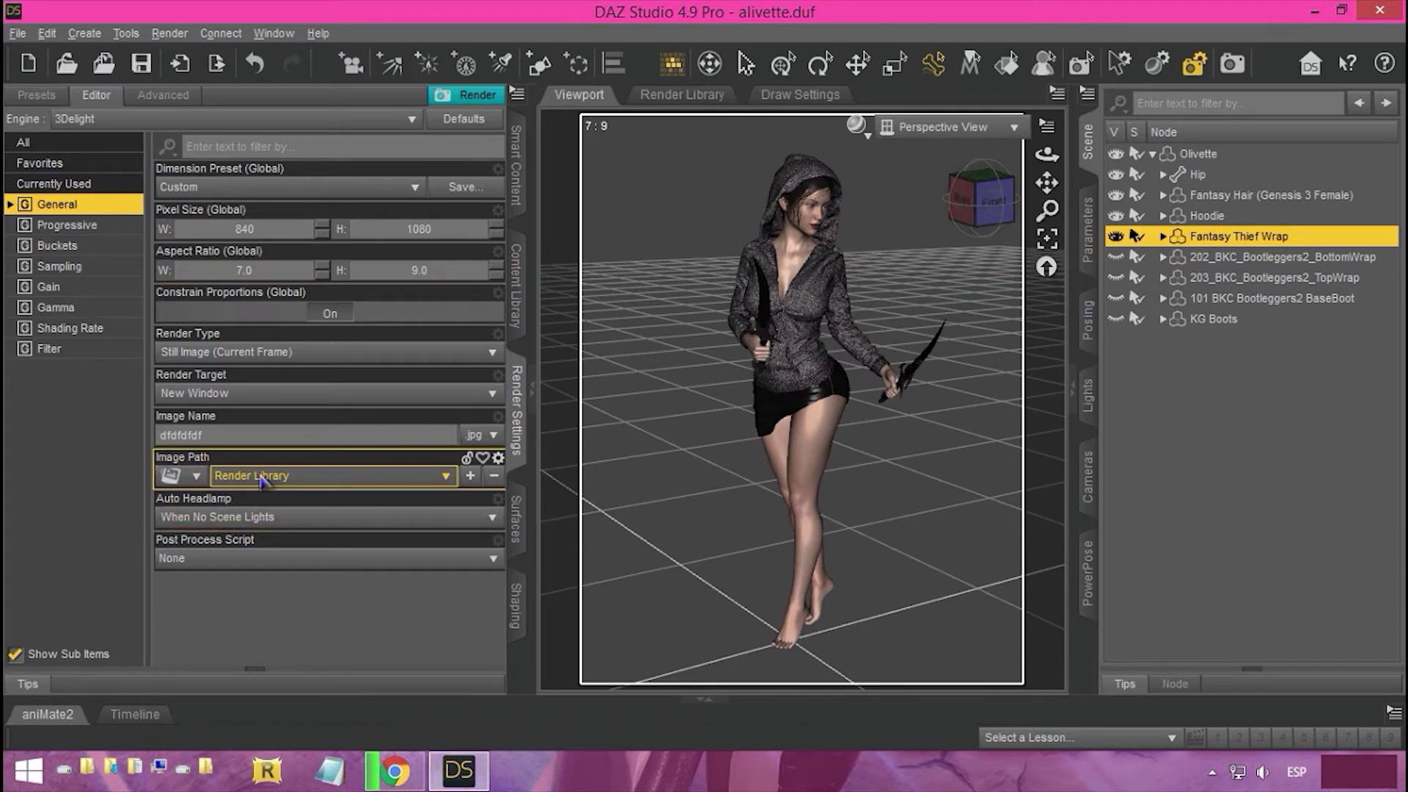
Step: Review the post process script options and every 3Delight render settings category, from Progressive through Filter and All
{"action": "left_click", "coordinate": [208, 559]}
{"action": "left_click", "coordinate": [223, 564]}
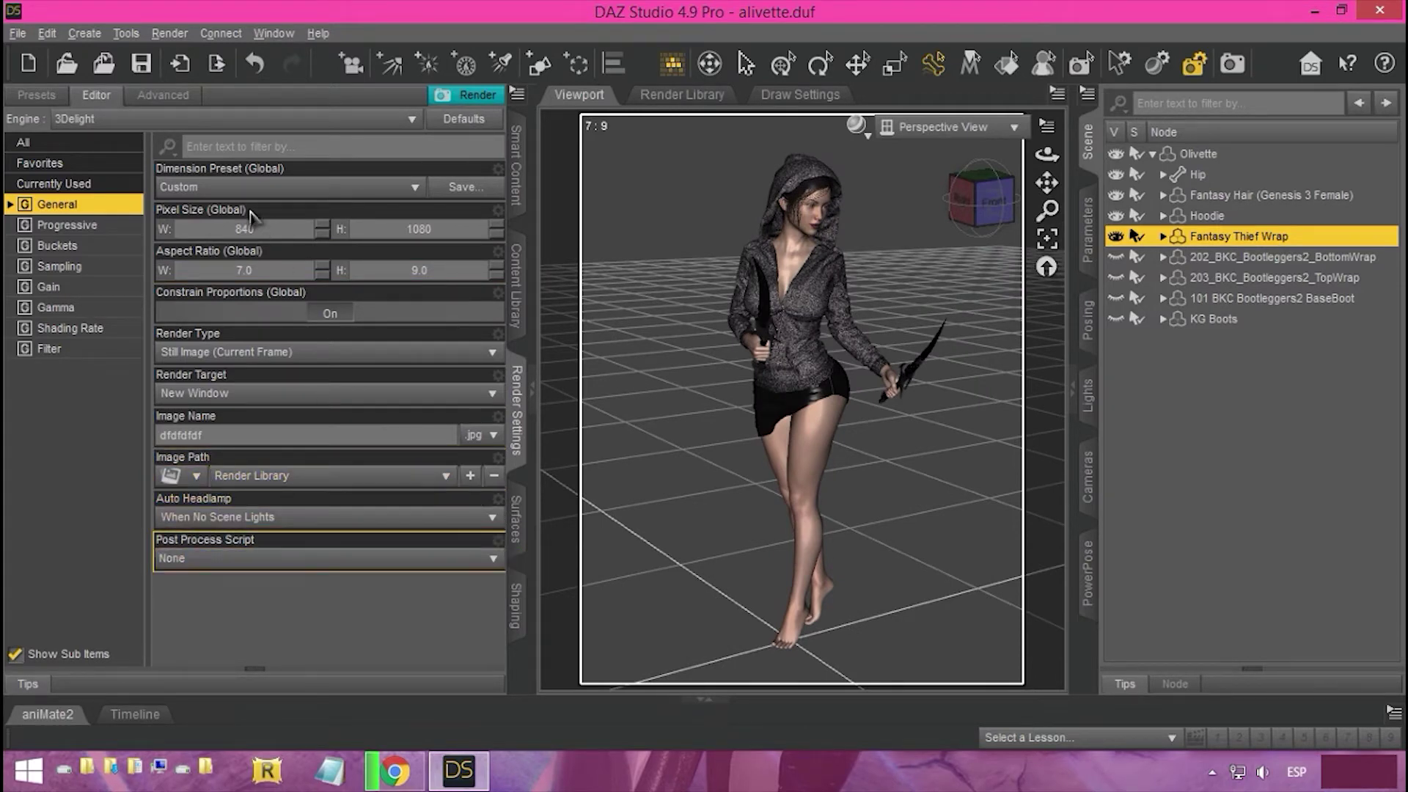
{"action": "left_click", "coordinate": [59, 226]}
{"action": "left_click", "coordinate": [58, 246]}
{"action": "left_click", "coordinate": [59, 267]}
{"action": "left_click", "coordinate": [59, 288]}
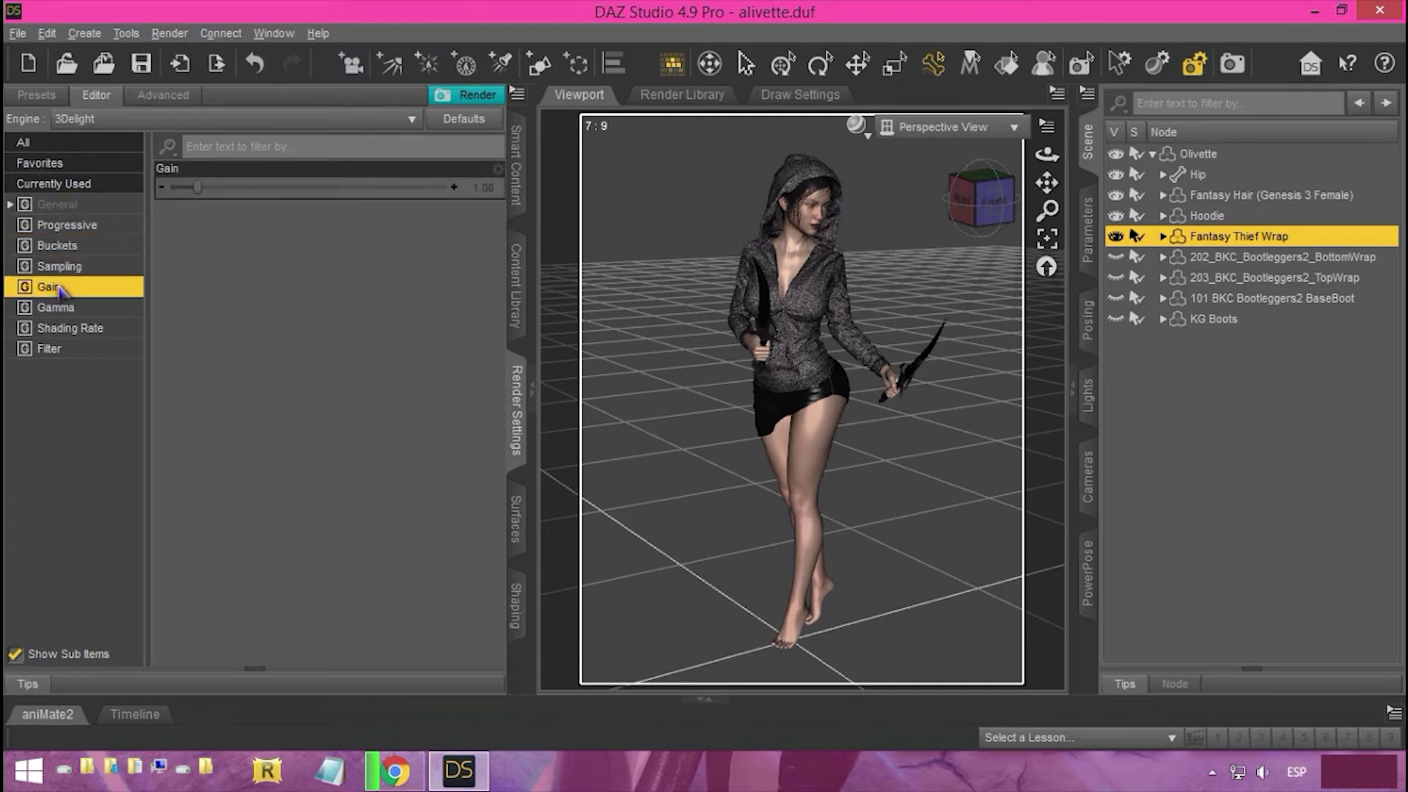
{"action": "left_click", "coordinate": [58, 309]}
{"action": "left_click", "coordinate": [56, 330]}
{"action": "left_click", "coordinate": [51, 350]}
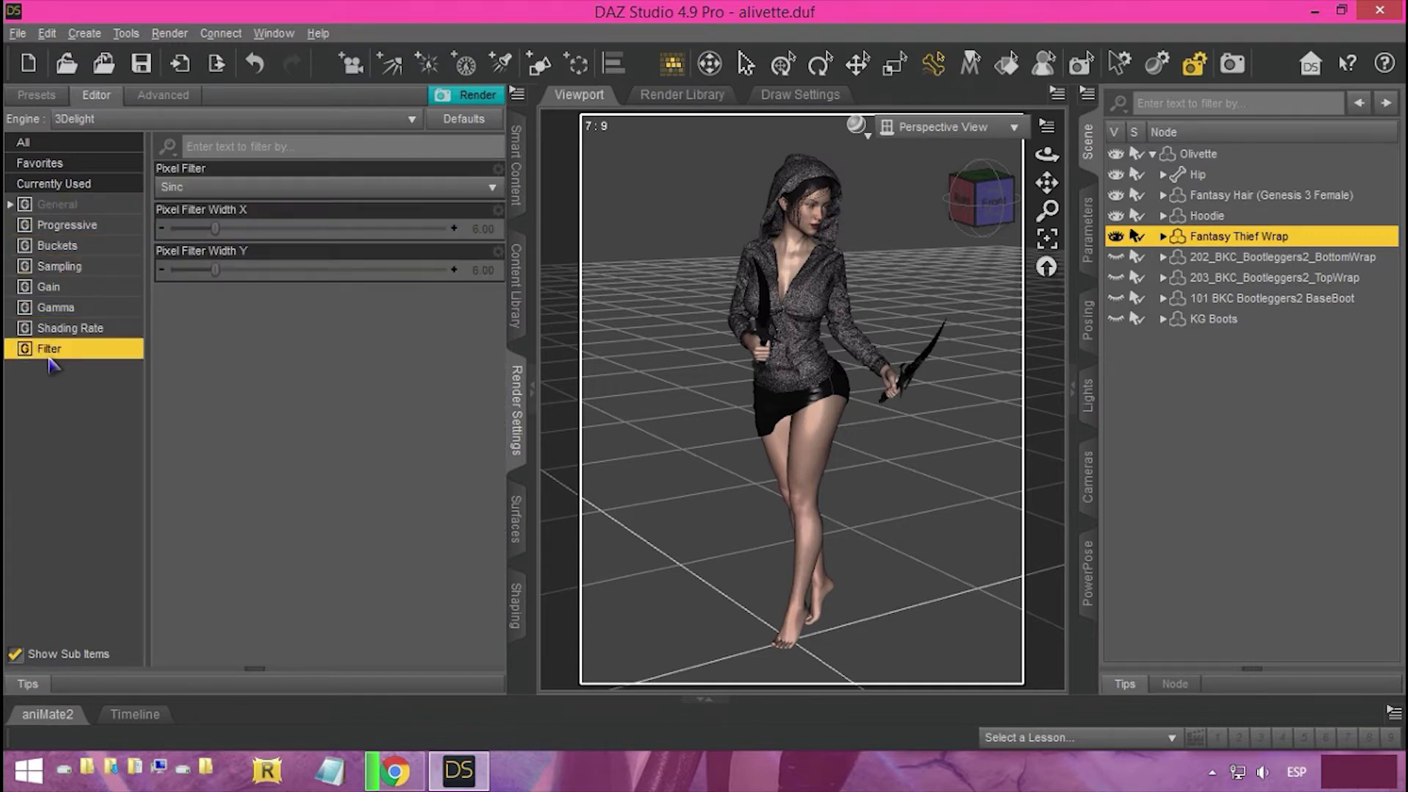
{"action": "left_click", "coordinate": [76, 144]}
{"action": "scroll", "coordinate": [271, 344], "scroll_direction": "down", "scroll_amount": 5}
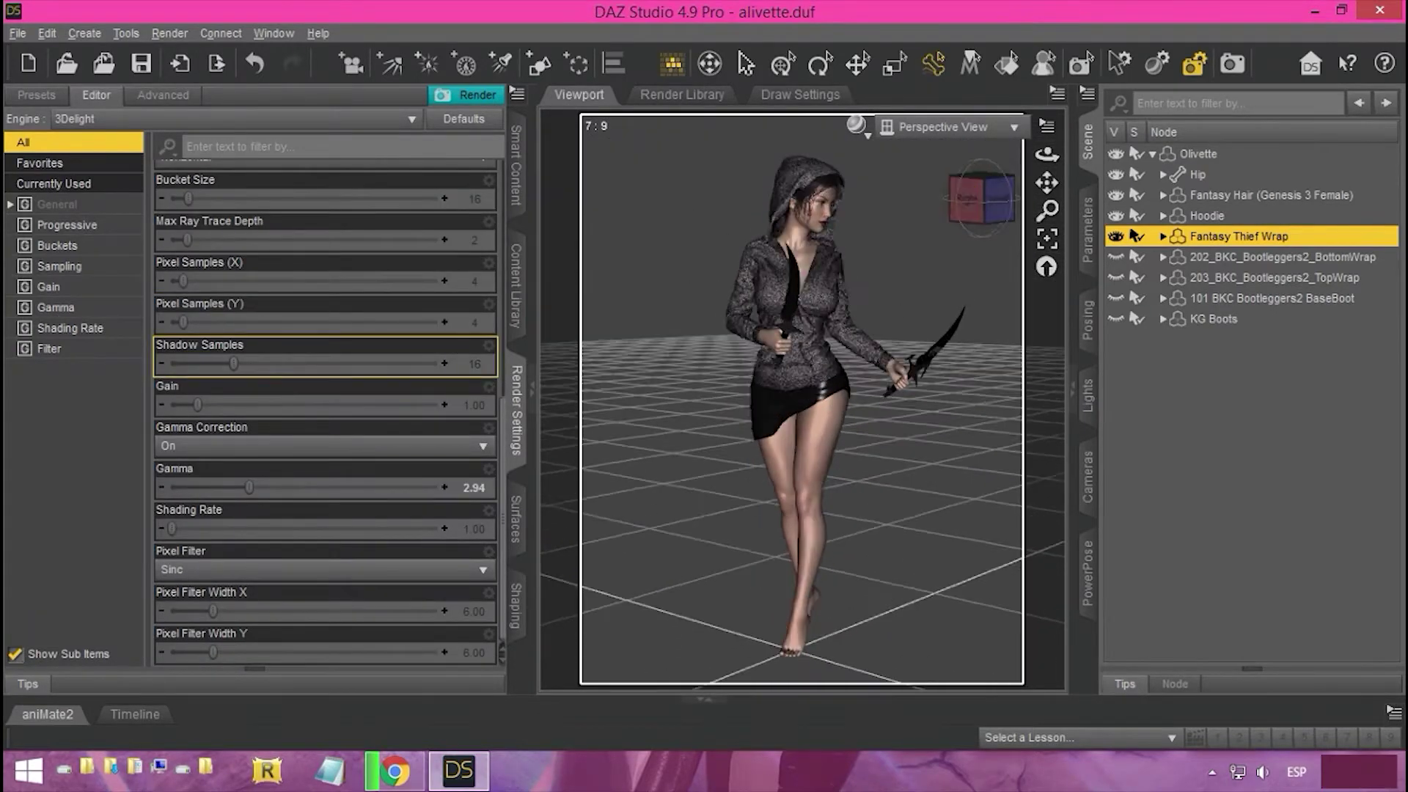
Step: Adjust the perspective view so the figure fills the render frame from the hood to the thighs
{"action": "middle_click_drag", "start_coordinate": [917, 184], "coordinate": [851, 173]}
{"action": "scroll", "coordinate": [848, 205], "scroll_direction": "up", "scroll_amount": 5}
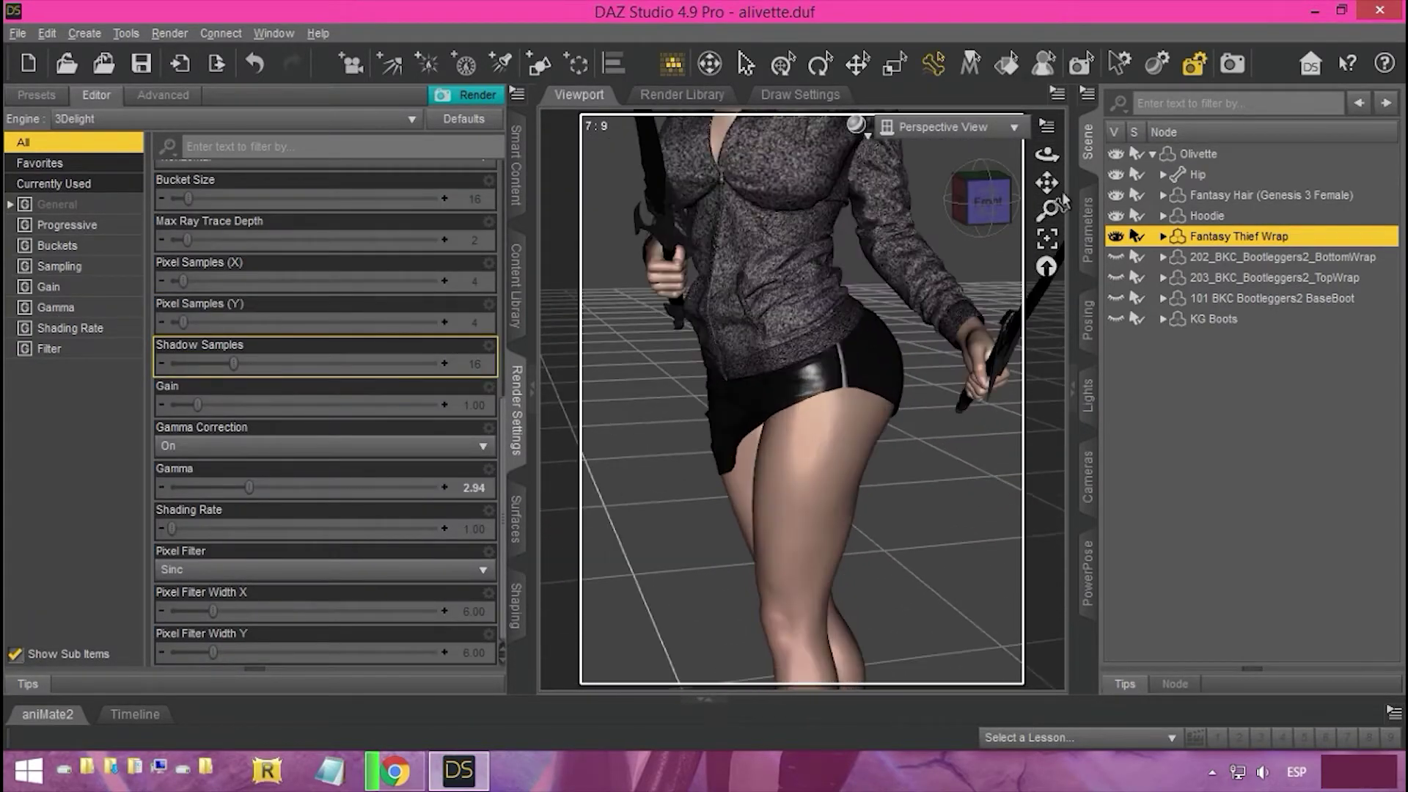
{"action": "left_click_drag", "start_coordinate": [1047, 184], "coordinate": [903, 371]}
{"action": "scroll", "coordinate": [979, 217], "scroll_direction": "down", "scroll_amount": 3}
{"action": "scroll", "coordinate": [970, 239], "scroll_direction": "down", "scroll_amount": 3}
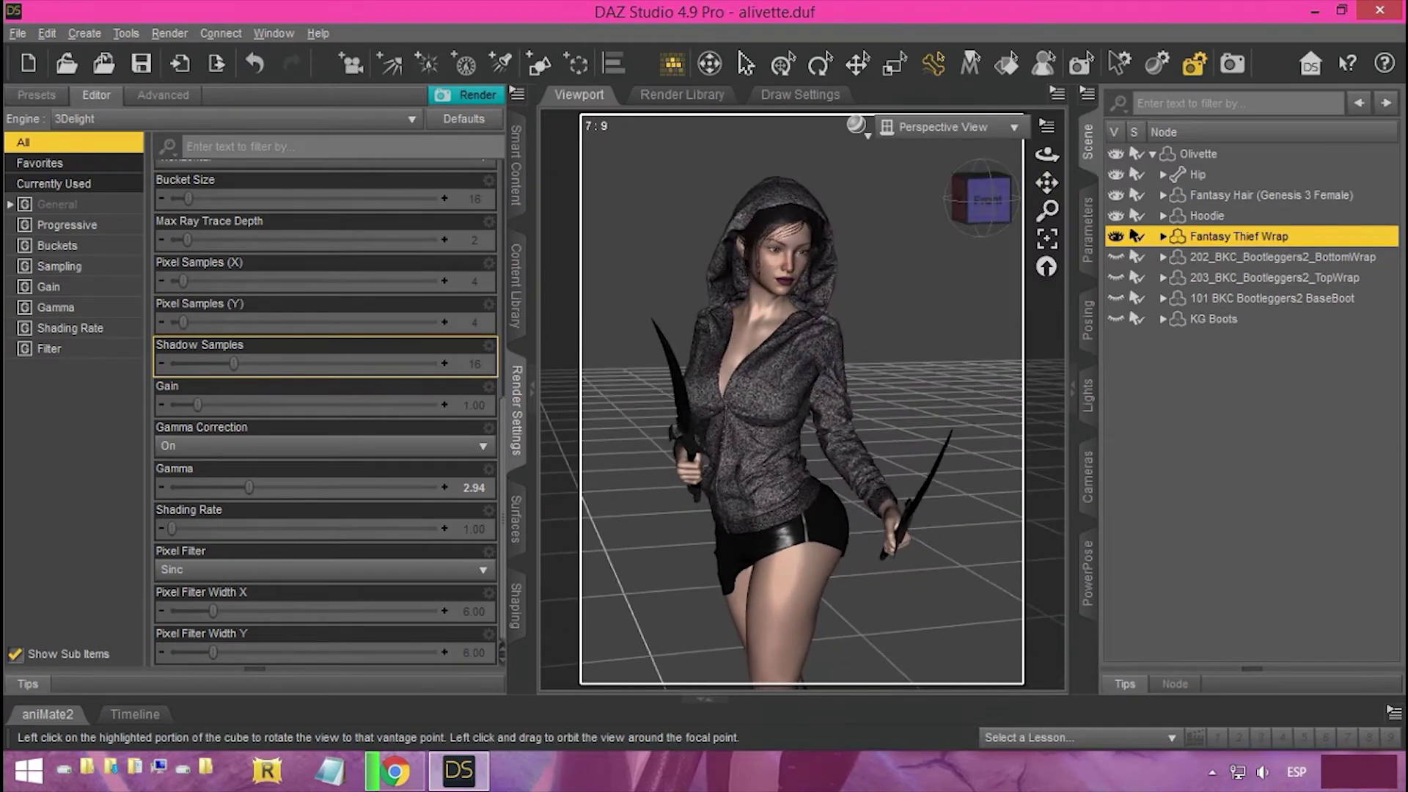
Step: Minimize the program and look at the character artwork on the desktop wallpaper
{"action": "left_click", "coordinate": [1322, 15]}
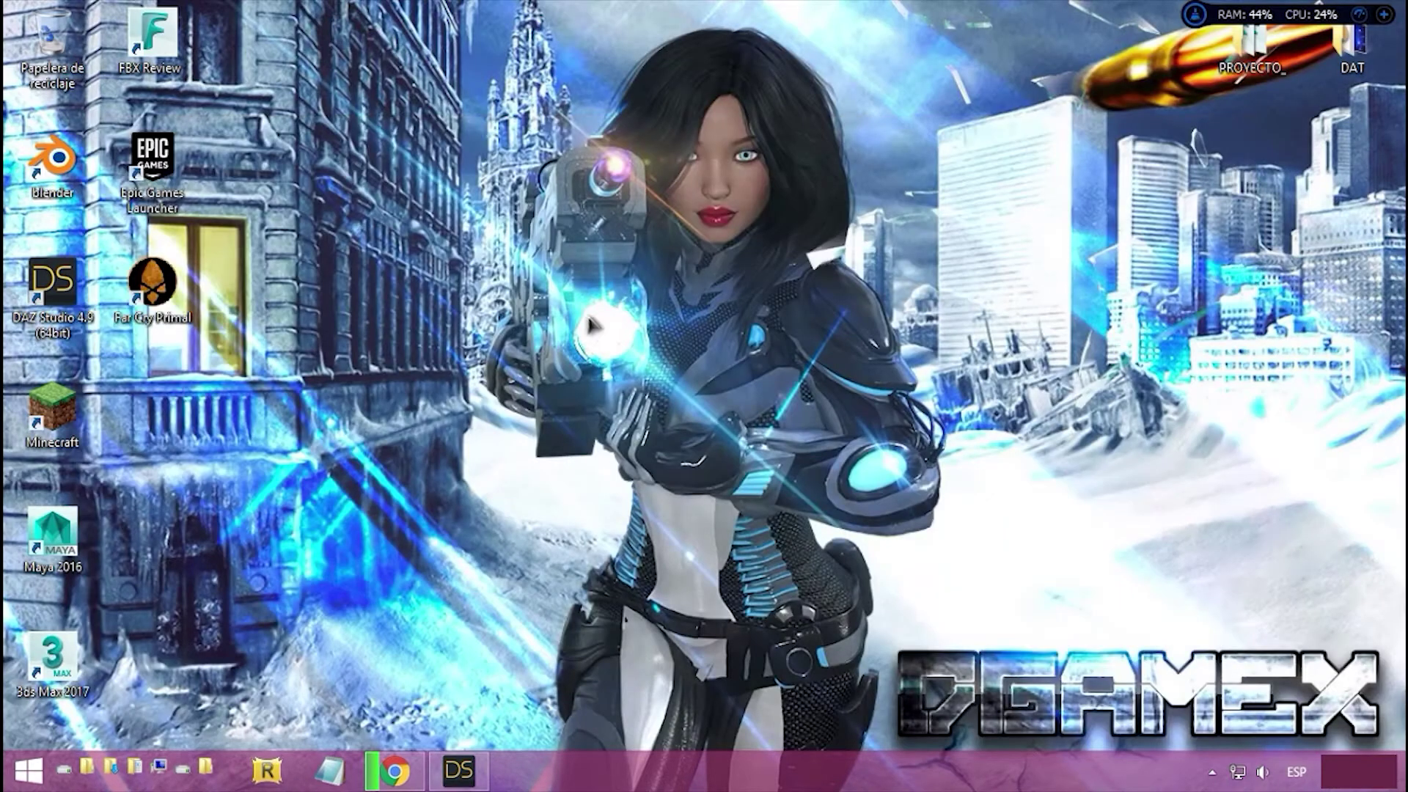
{"action": "left_click_drag", "start_coordinate": [1071, 675], "coordinate": [479, 33]}
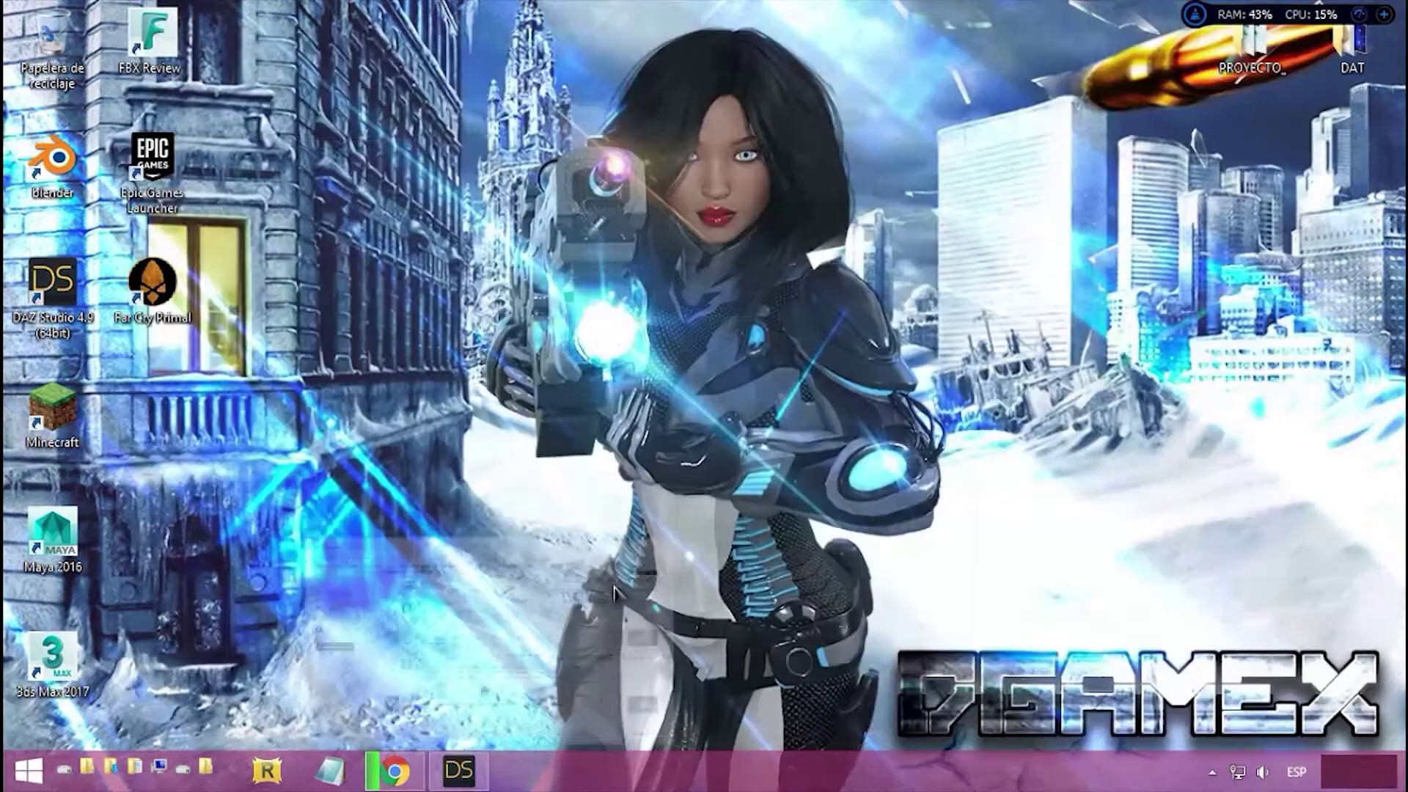
Step: Switch back to DAZ Studio, render the hooded figure with 3Delight and inspect the image while it renders
{"action": "left_click", "coordinate": [459, 770]}
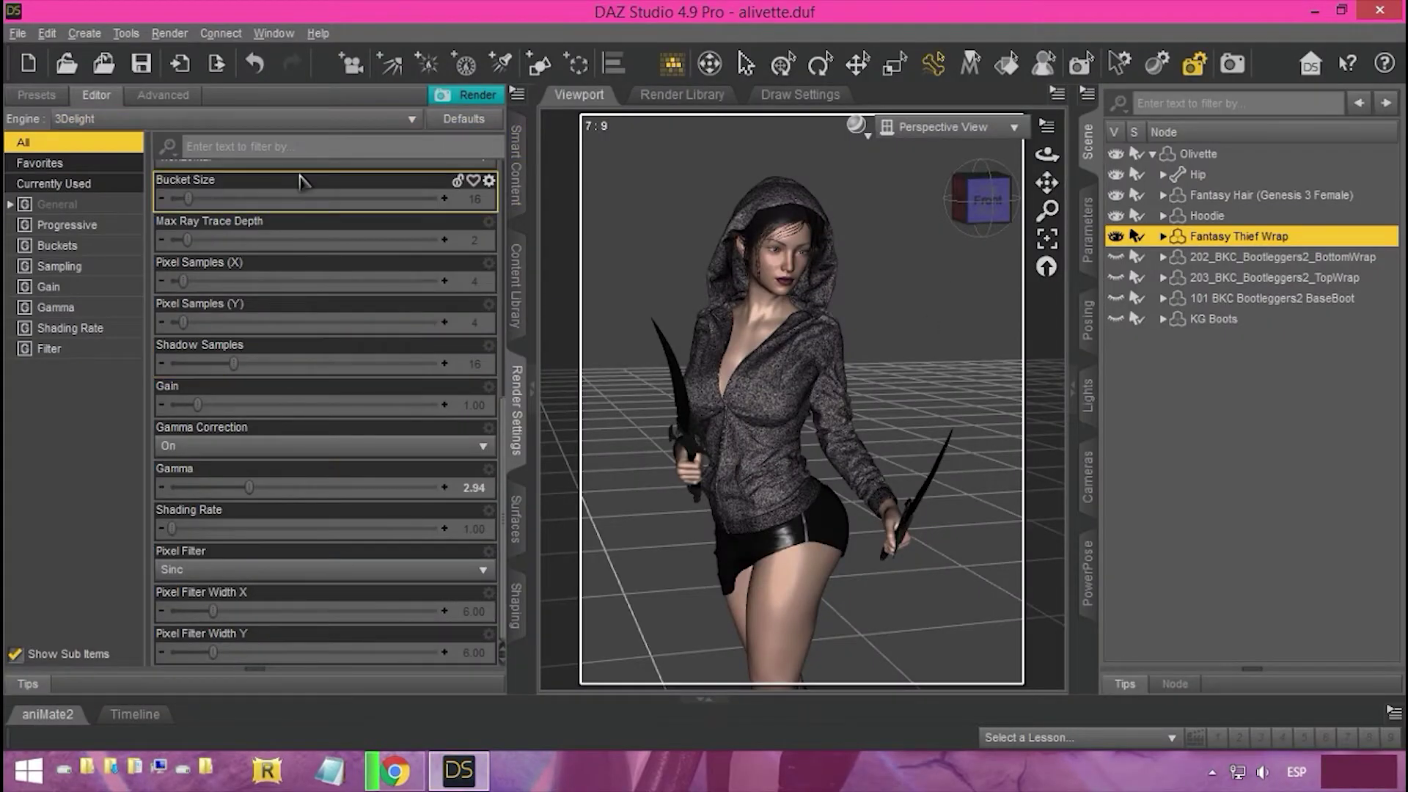
{"action": "left_click", "coordinate": [481, 94]}
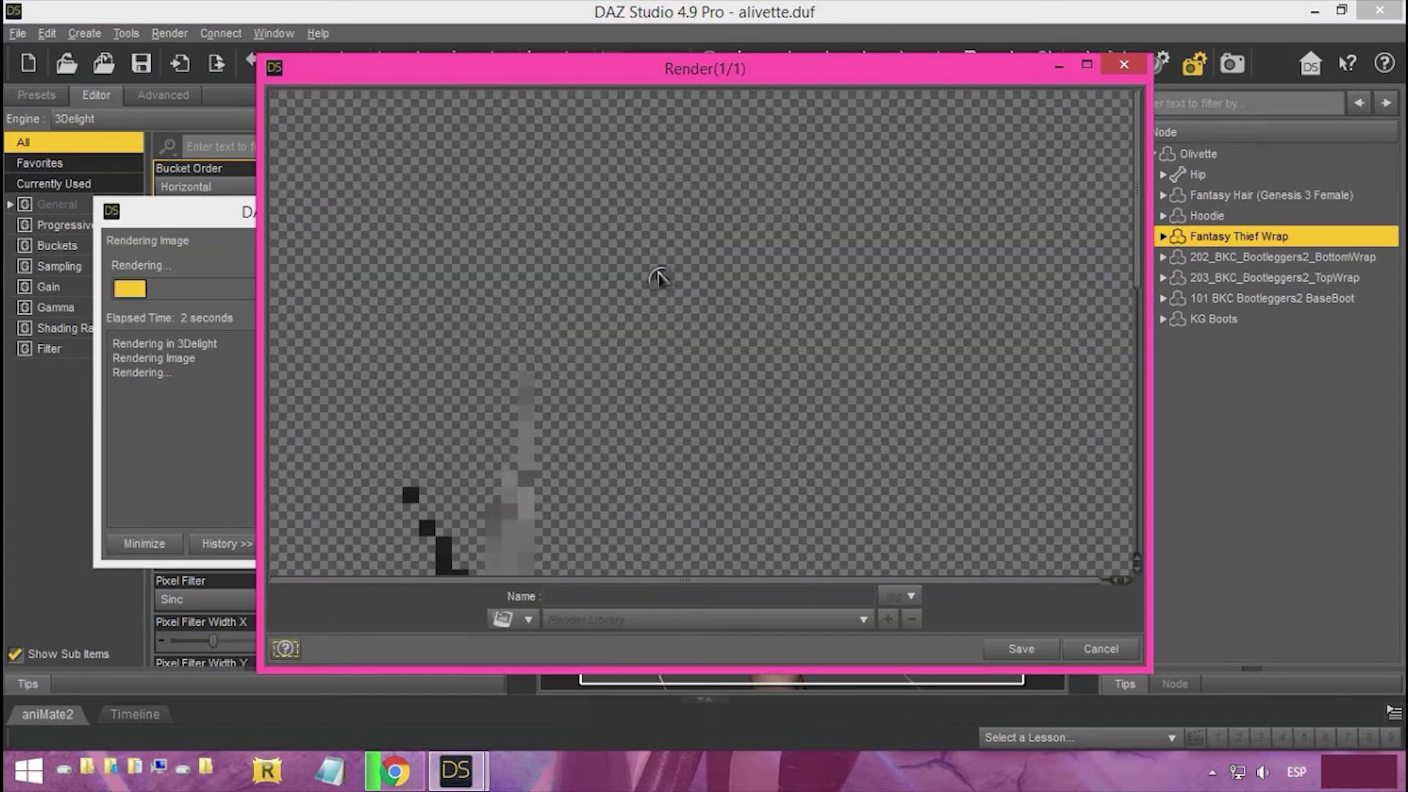
{"action": "left_click_drag", "start_coordinate": [699, 81], "coordinate": [872, 88]}
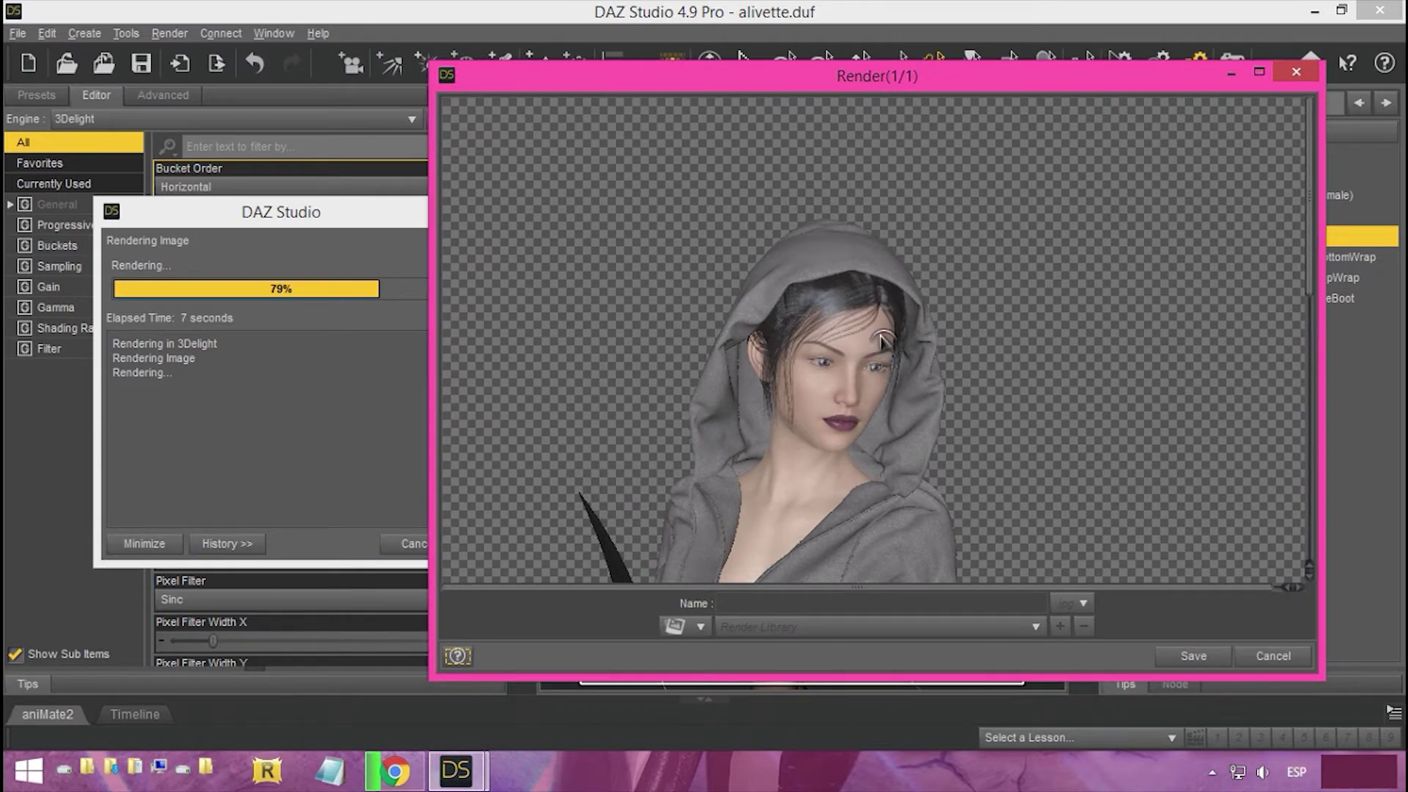
{"action": "scroll", "coordinate": [882, 341], "scroll_direction": "down", "scroll_amount": 5}
{"action": "scroll", "coordinate": [887, 348], "scroll_direction": "up", "scroll_amount": 1}
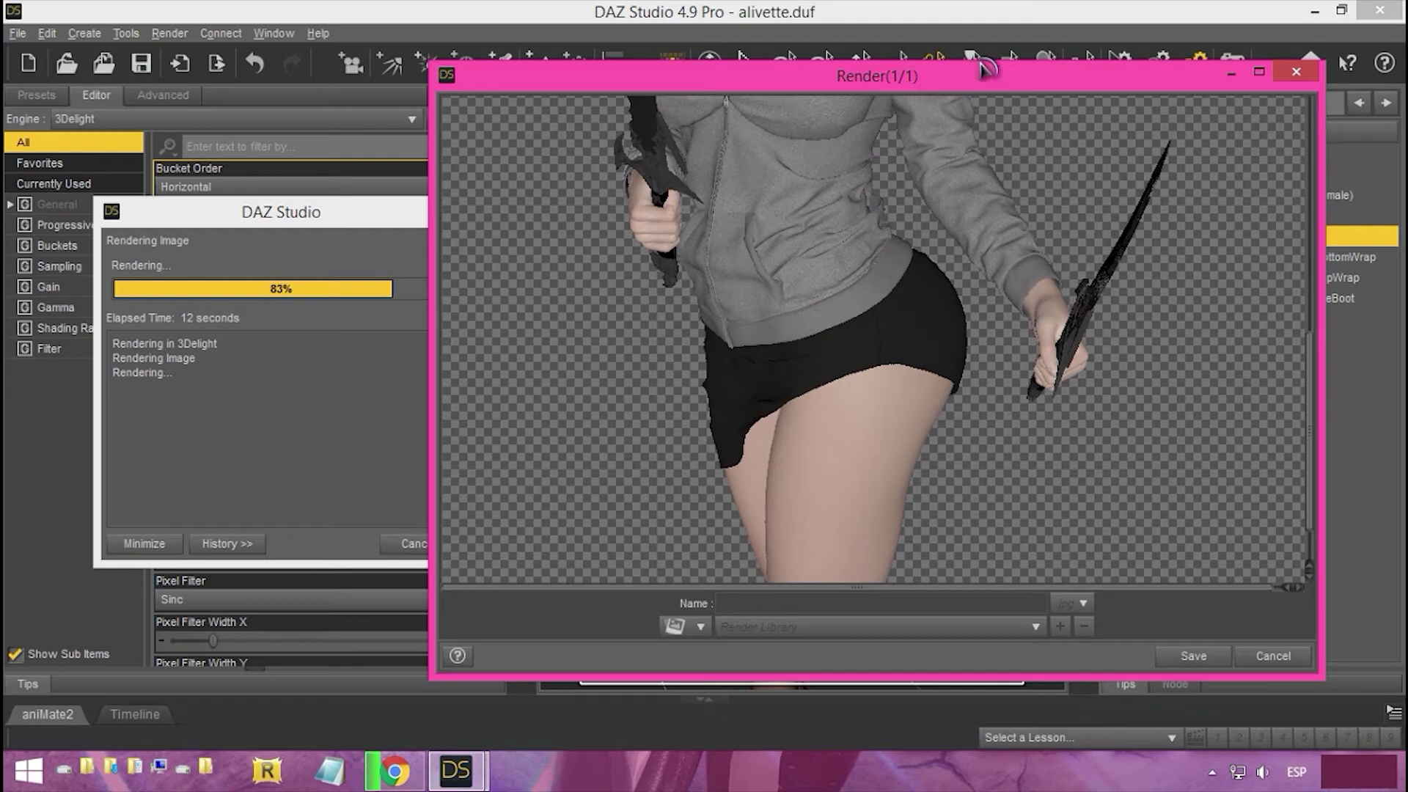
{"action": "left_click_drag", "start_coordinate": [983, 68], "coordinate": [386, 125]}
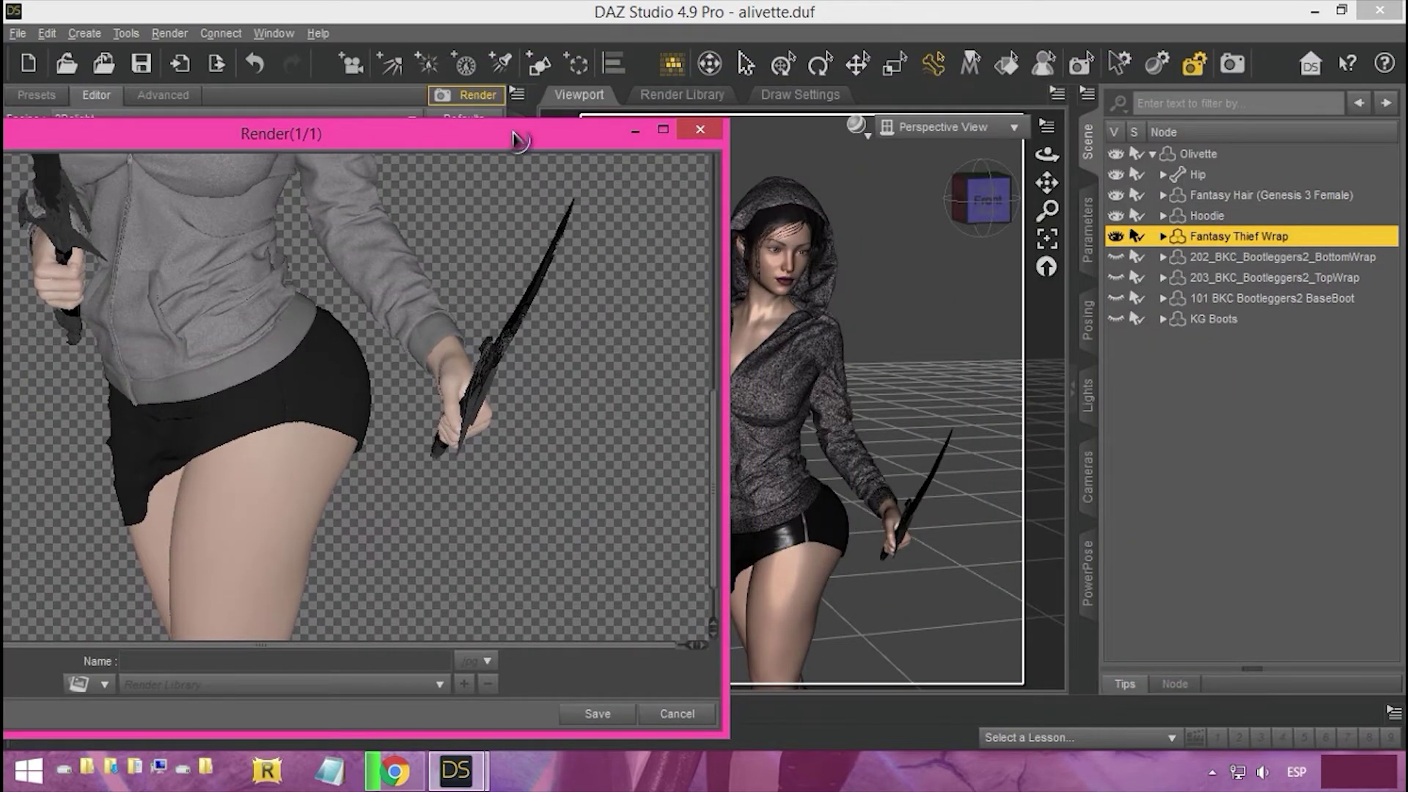
{"action": "left_click_drag", "start_coordinate": [515, 139], "coordinate": [1061, 135]}
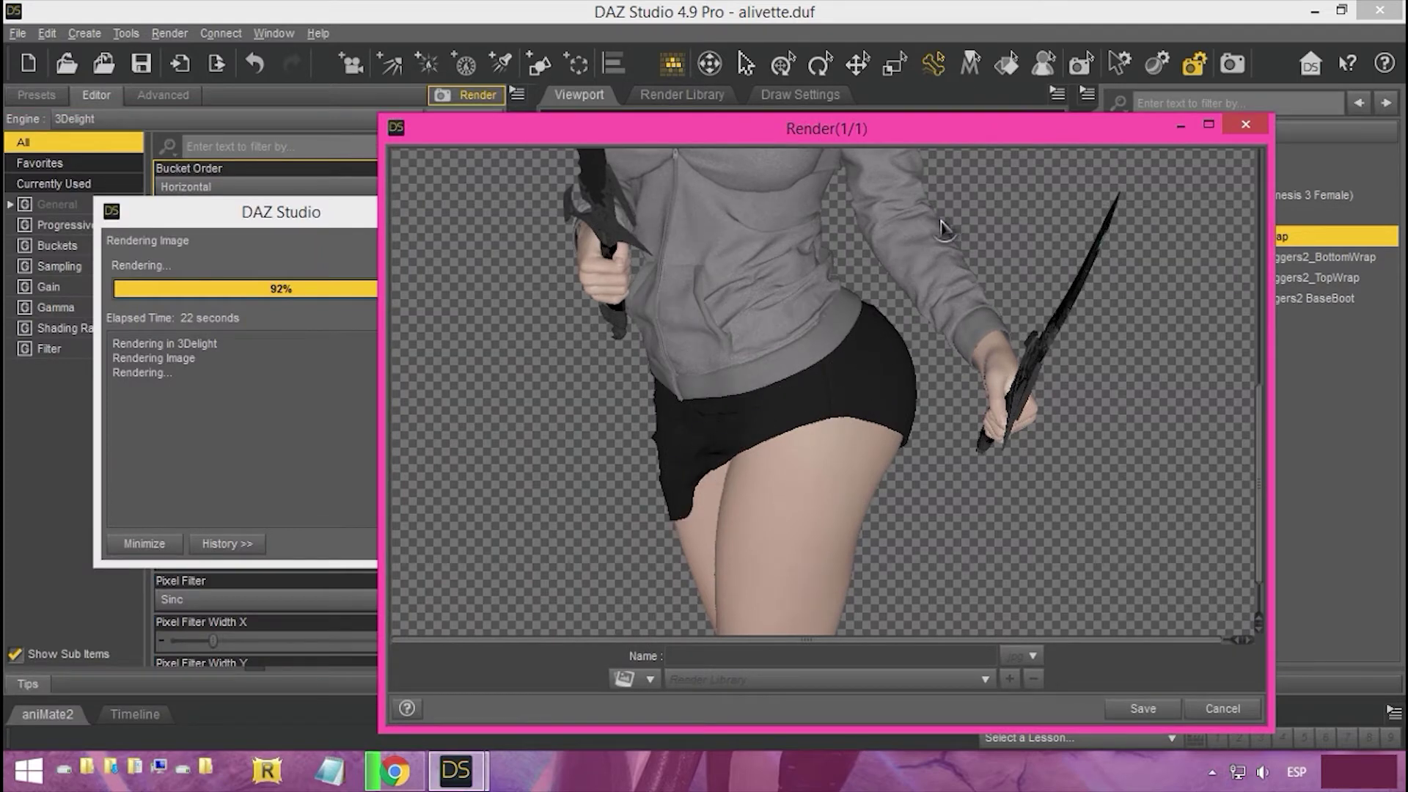
{"action": "left_click_drag", "start_coordinate": [1031, 140], "coordinate": [1027, 371]}
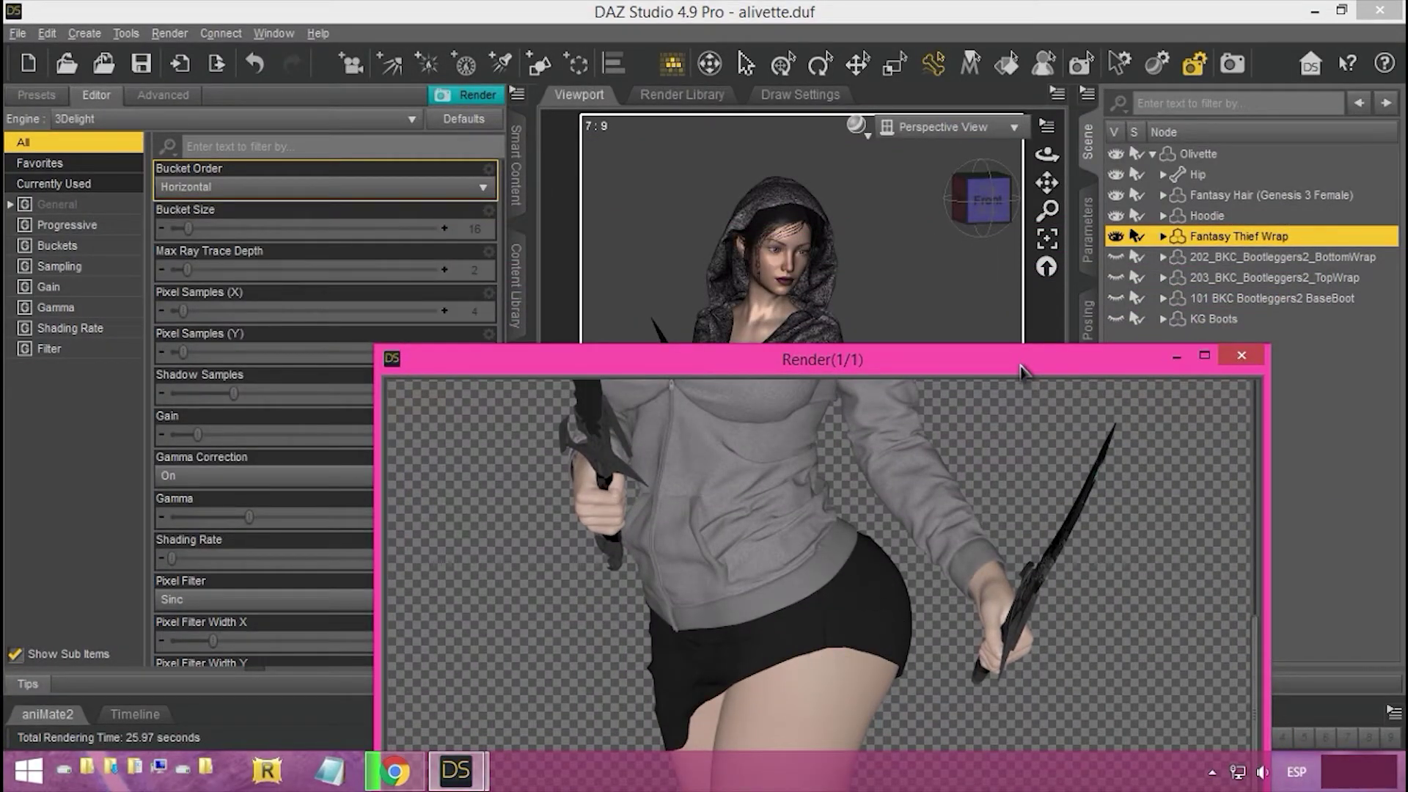
Step: Save the finished render to the Render Library as a PNG file named a
{"action": "left_click_drag", "start_coordinate": [1021, 366], "coordinate": [905, 16]}
{"action": "scroll", "coordinate": [909, 393], "scroll_direction": "up", "scroll_amount": 3}
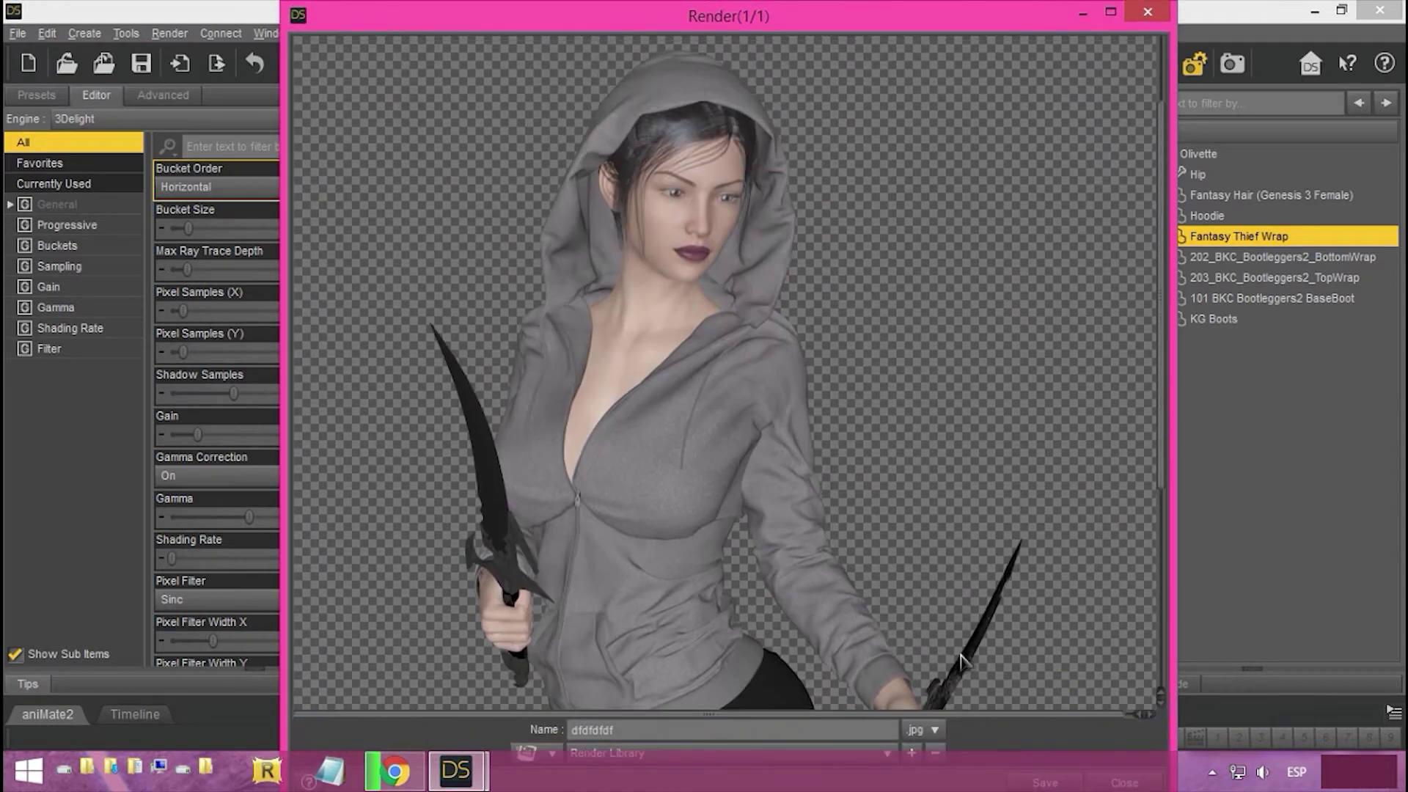
{"action": "left_click", "coordinate": [928, 730]}
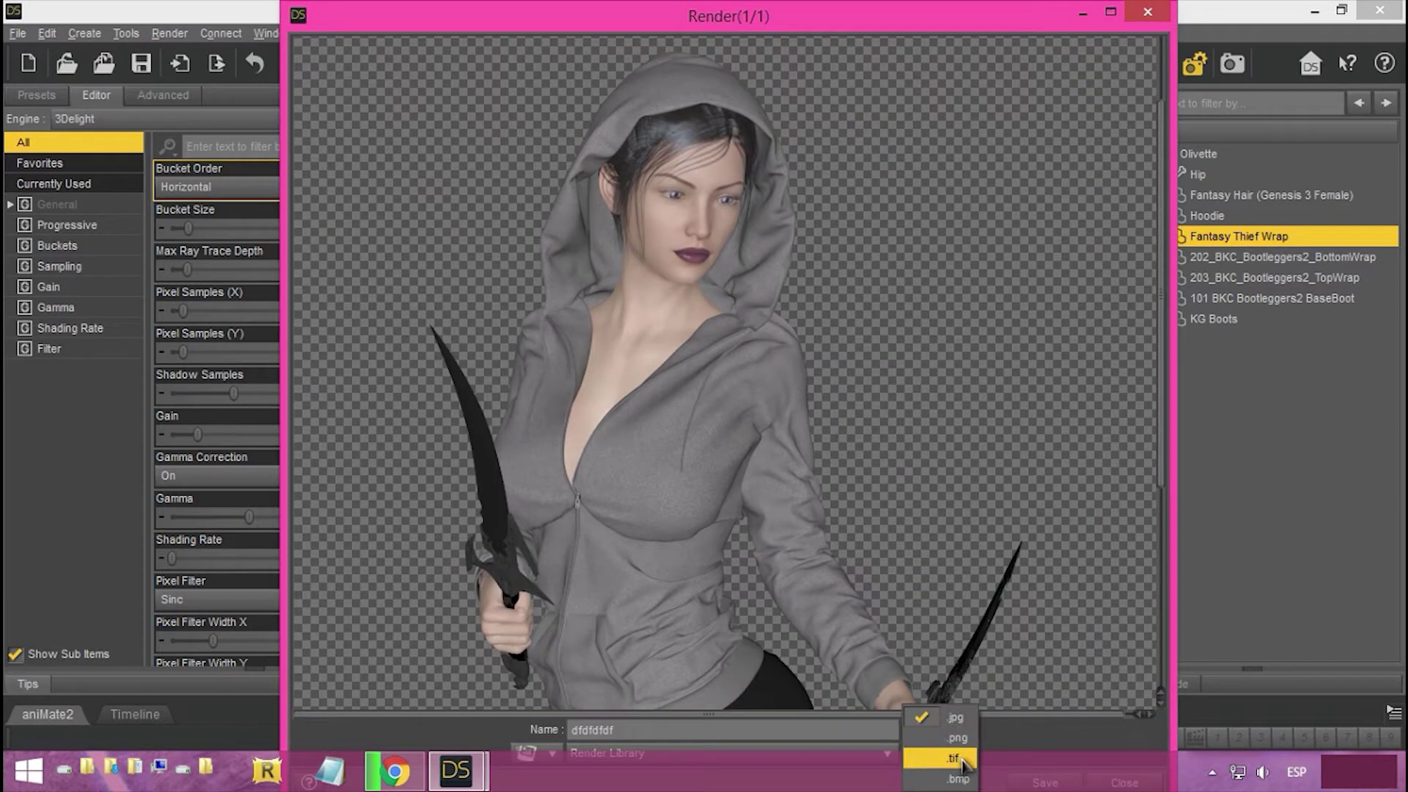
{"action": "left_click", "coordinate": [957, 738]}
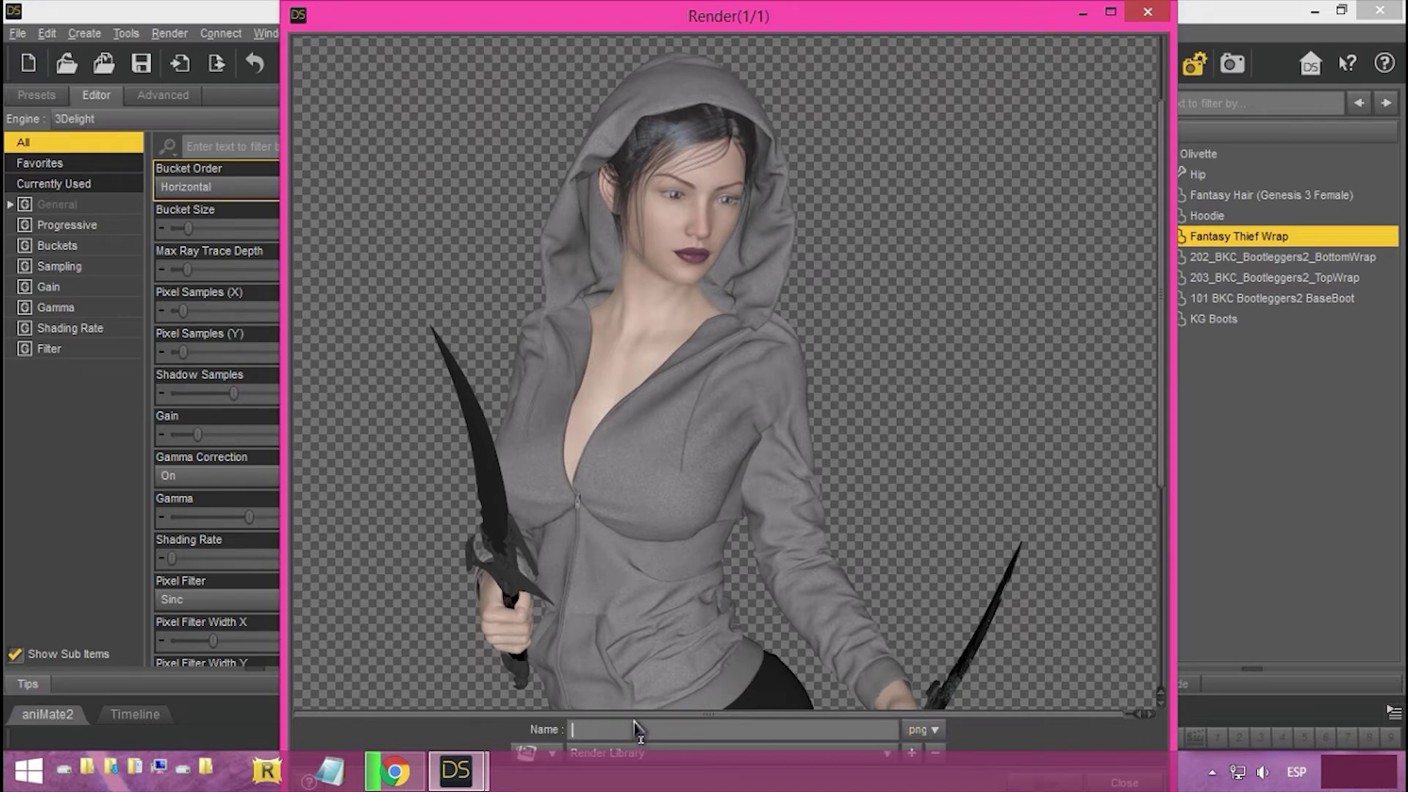
{"action": "left_click_drag", "start_coordinate": [1009, 29], "coordinate": [979, 33]}
{"action": "left_click", "coordinate": [1055, 704]}
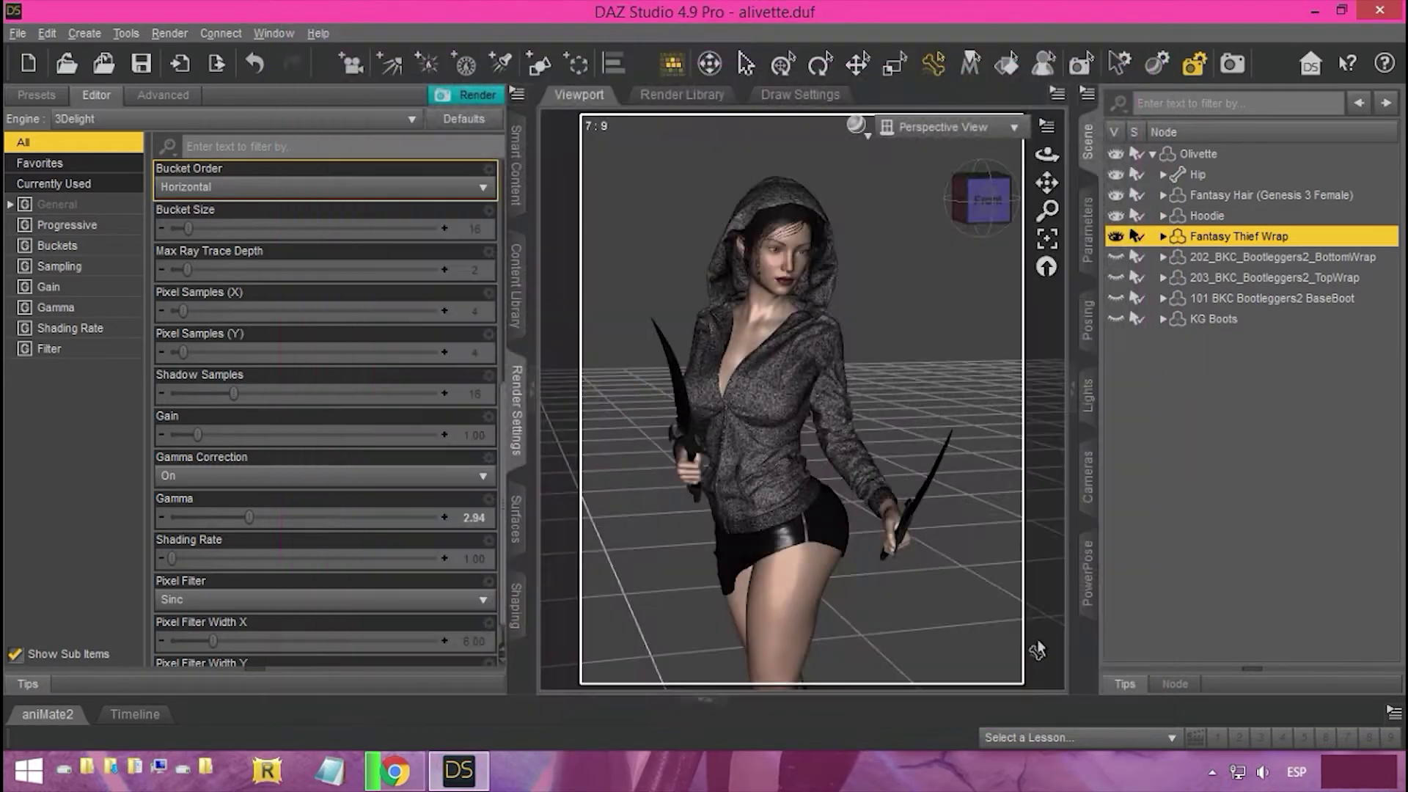
Step: Browse the list of saved images in the Render Library to find the new render
{"action": "left_click", "coordinate": [686, 94]}
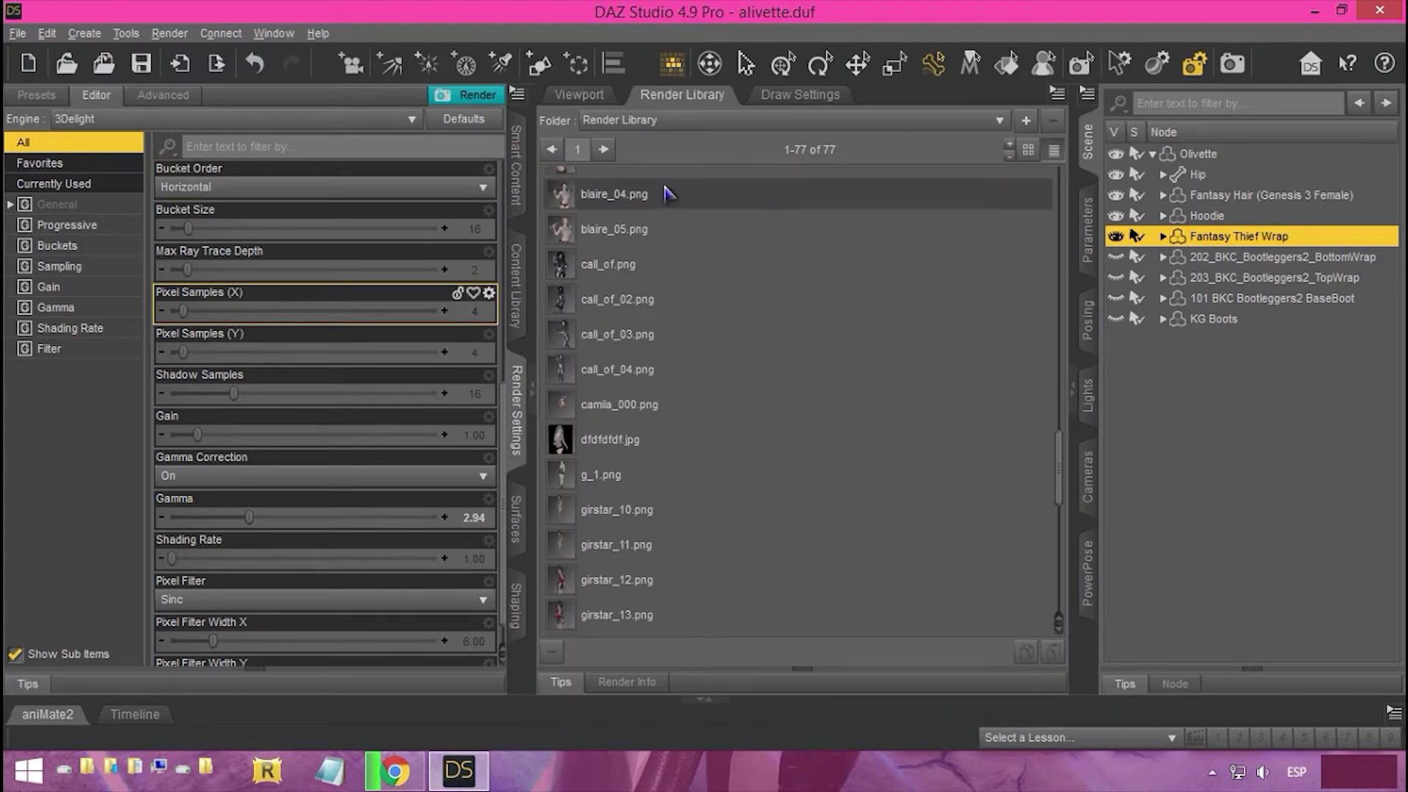
{"action": "scroll", "coordinate": [648, 228], "scroll_direction": "up", "scroll_amount": 5}
{"action": "scroll", "coordinate": [638, 212], "scroll_direction": "up", "scroll_amount": 10}
{"action": "left_click", "coordinate": [601, 185]}
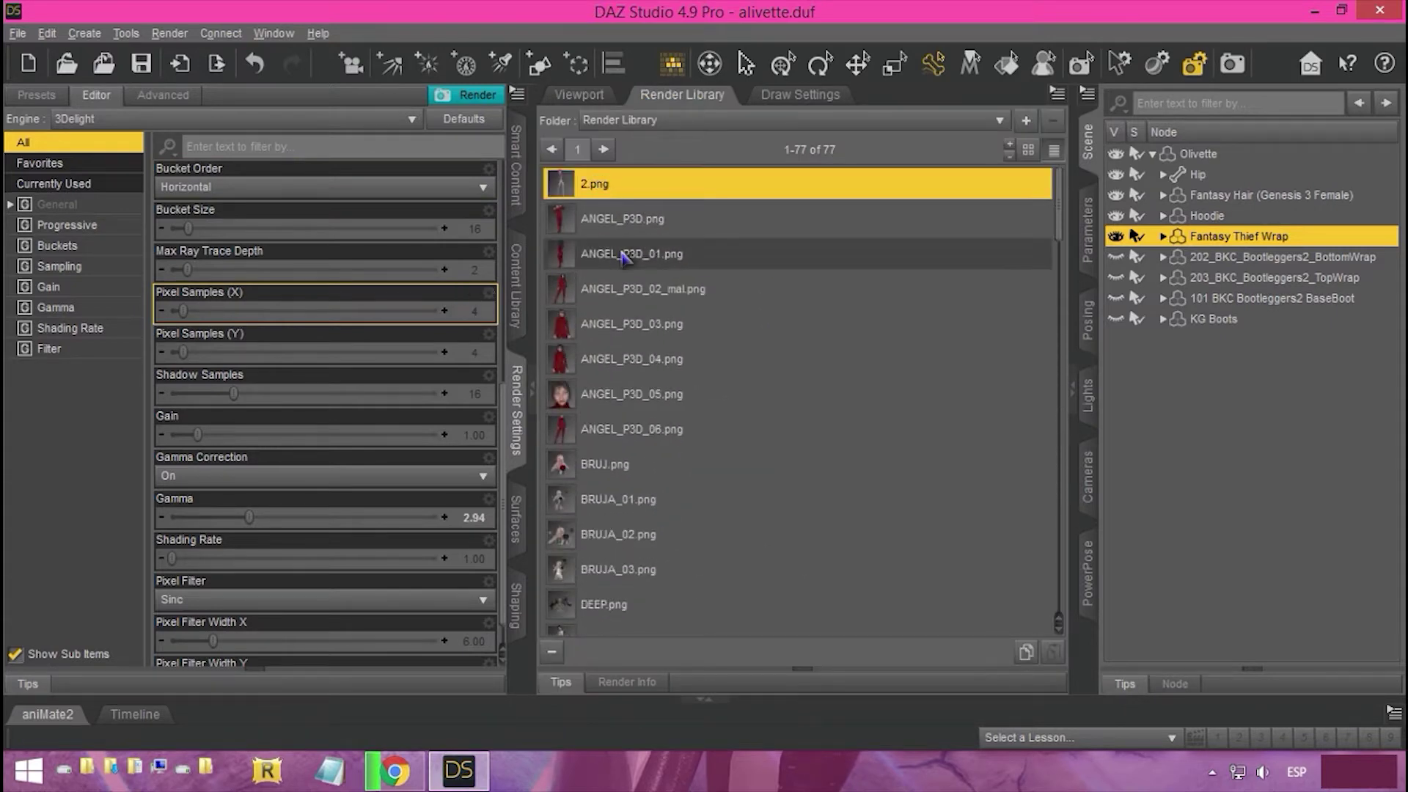
{"action": "scroll", "coordinate": [608, 440], "scroll_direction": "down", "scroll_amount": 12}
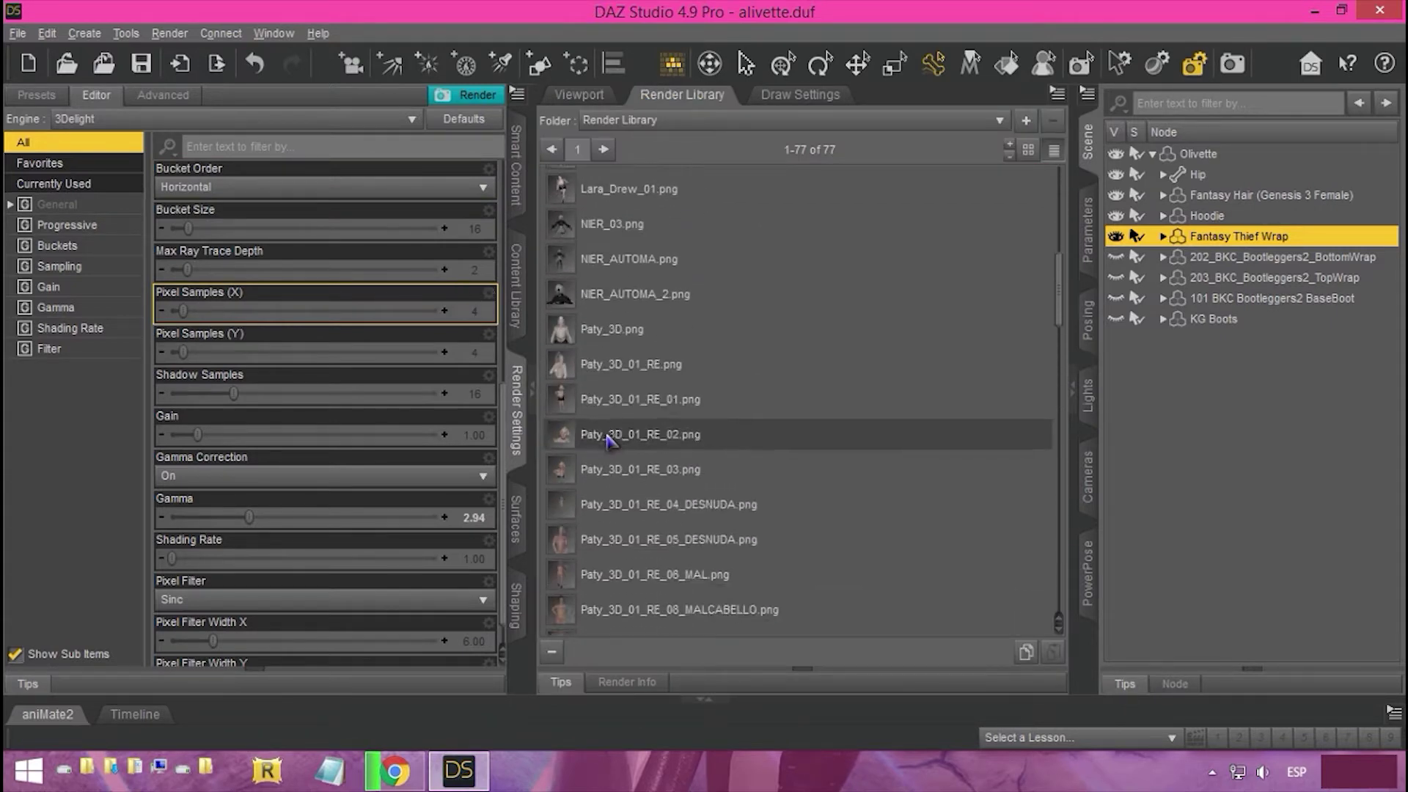
{"action": "scroll", "coordinate": [605, 440], "scroll_direction": "down", "scroll_amount": 10}
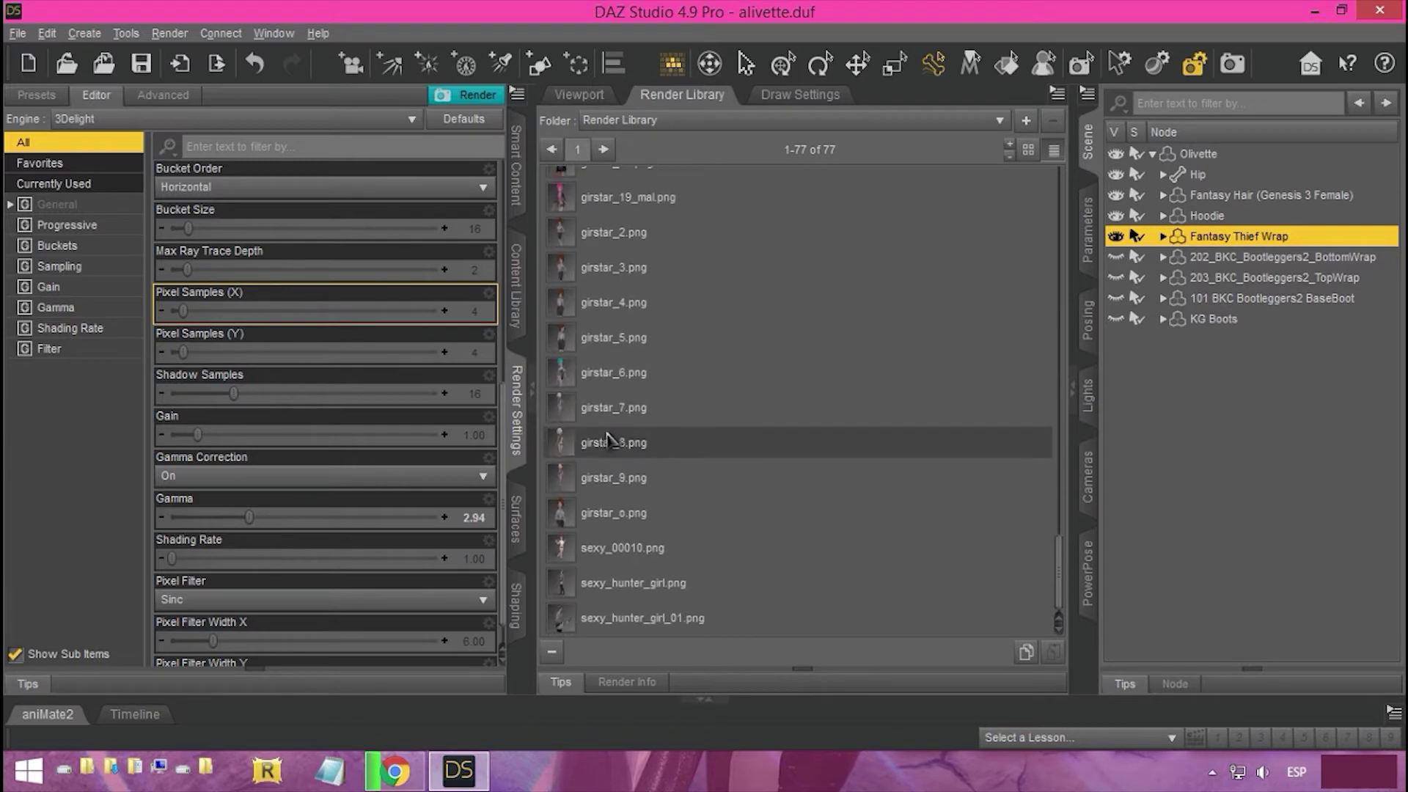
{"action": "scroll", "coordinate": [608, 477], "scroll_direction": "up", "scroll_amount": 7}
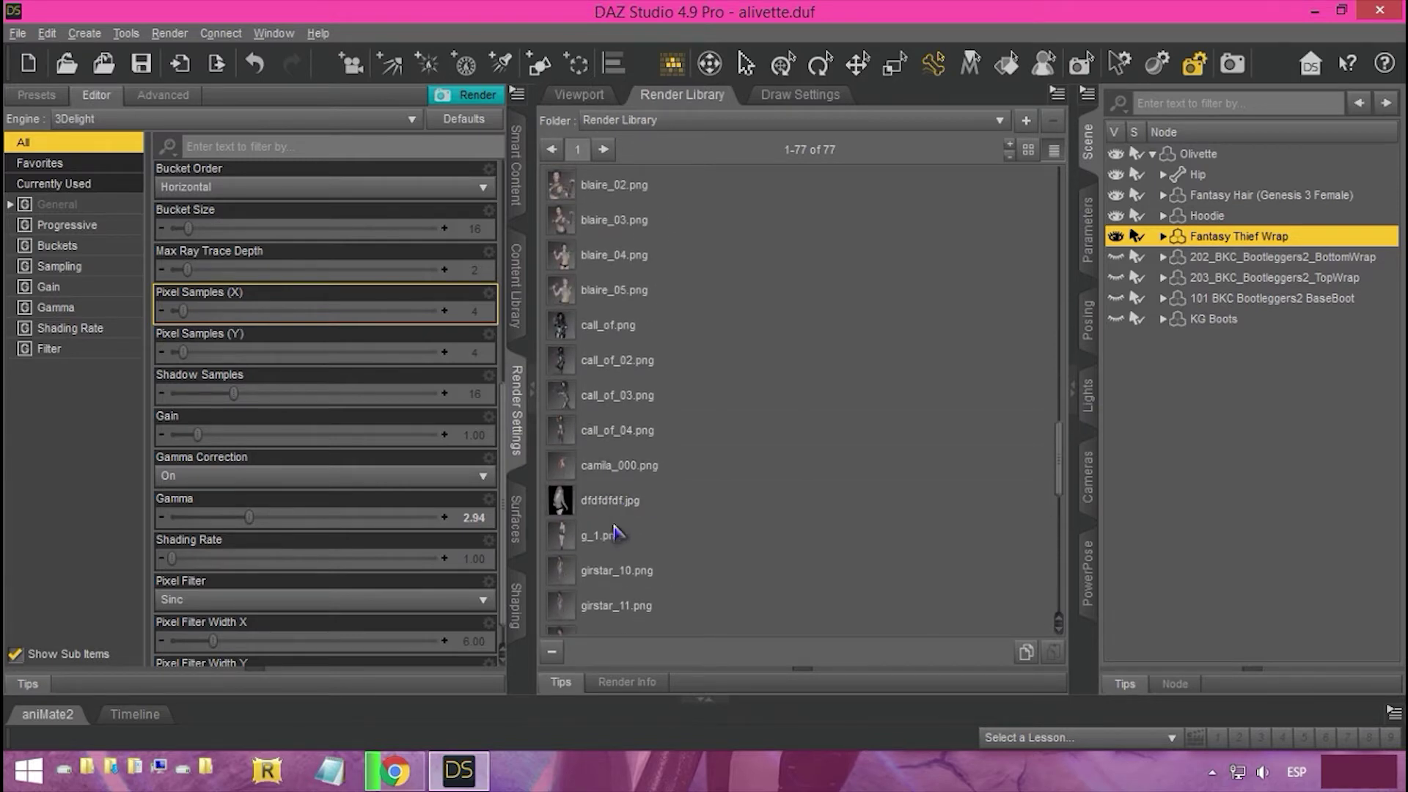
{"action": "double_click", "coordinate": [614, 535]}
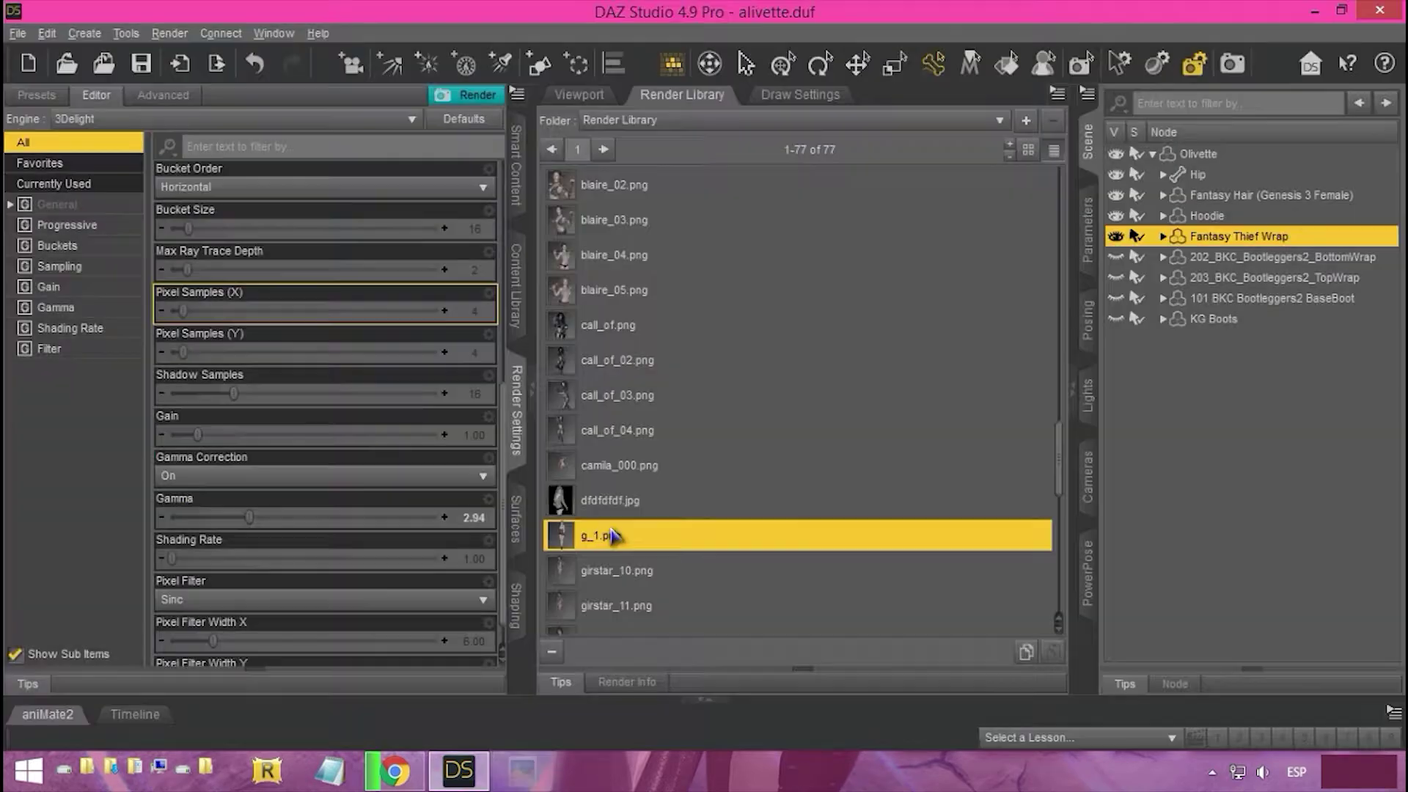
{"action": "scroll", "coordinate": [623, 546], "scroll_direction": "up", "scroll_amount": 8}
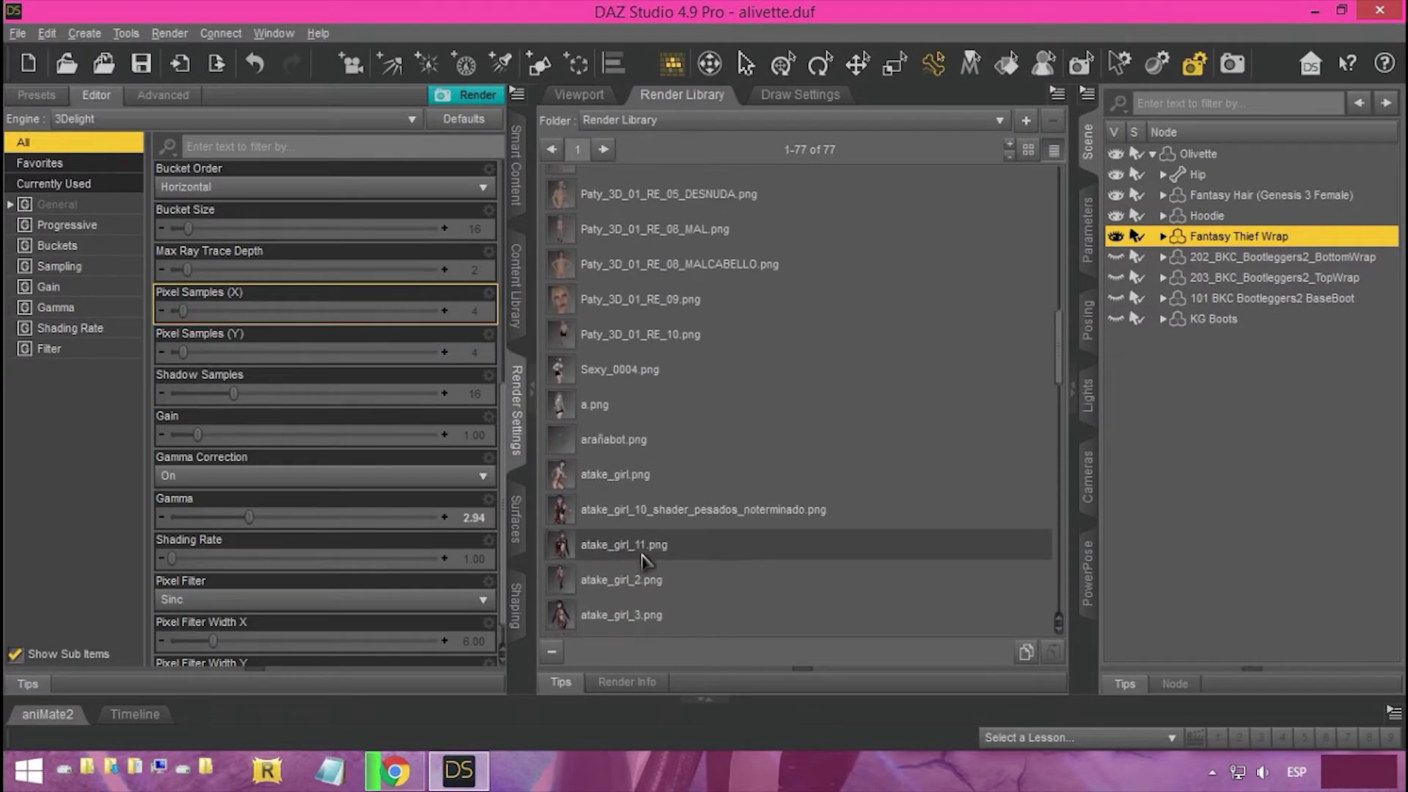
{"action": "scroll", "coordinate": [642, 555], "scroll_direction": "up", "scroll_amount": 5}
{"action": "left_click", "coordinate": [613, 378]}
{"action": "scroll", "coordinate": [613, 378], "scroll_direction": "up", "scroll_amount": 2}
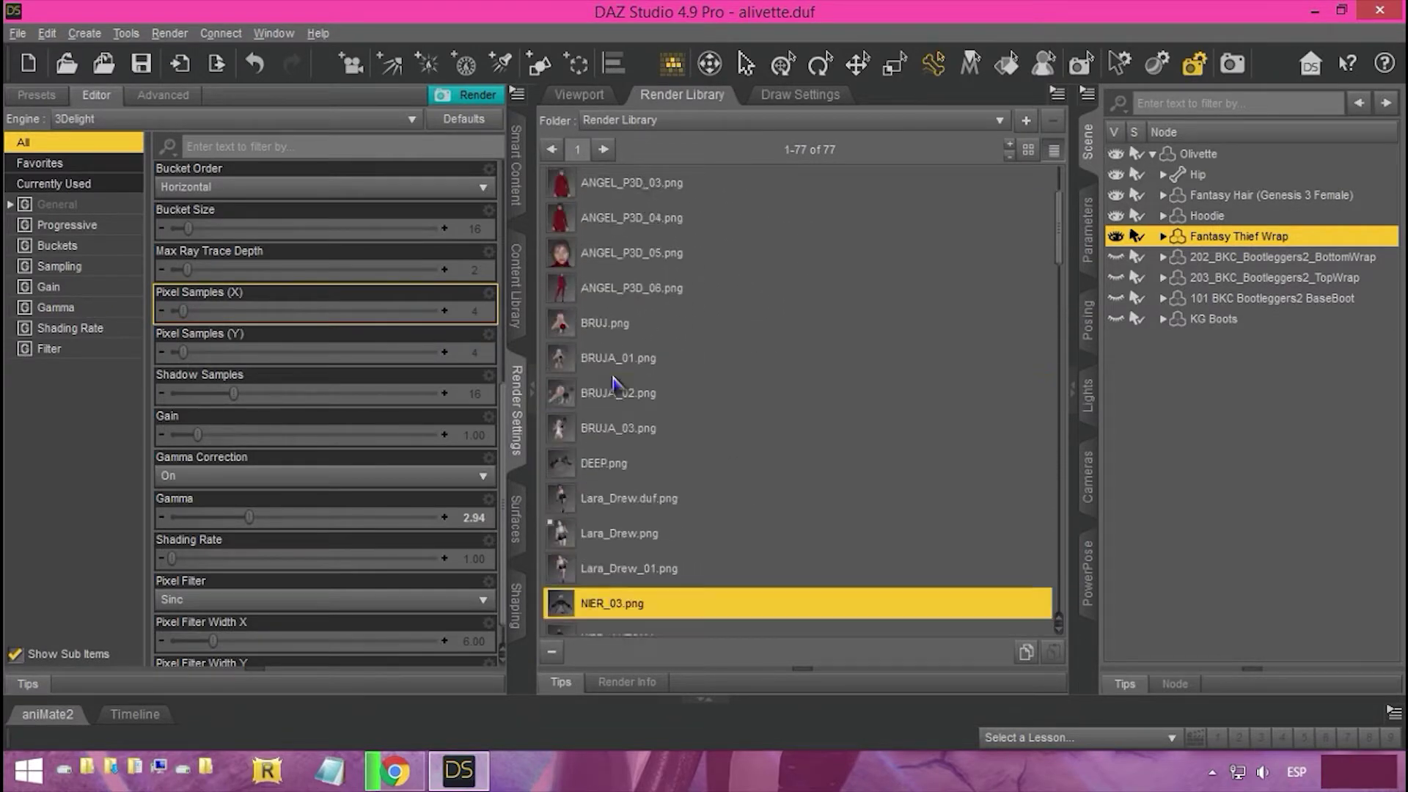
{"action": "scroll", "coordinate": [614, 381], "scroll_direction": "up", "scroll_amount": 2}
Step: Look through the Render Library as thumbnails, then return to the list view and continue looking for the saved render
{"action": "left_click", "coordinate": [1028, 151]}
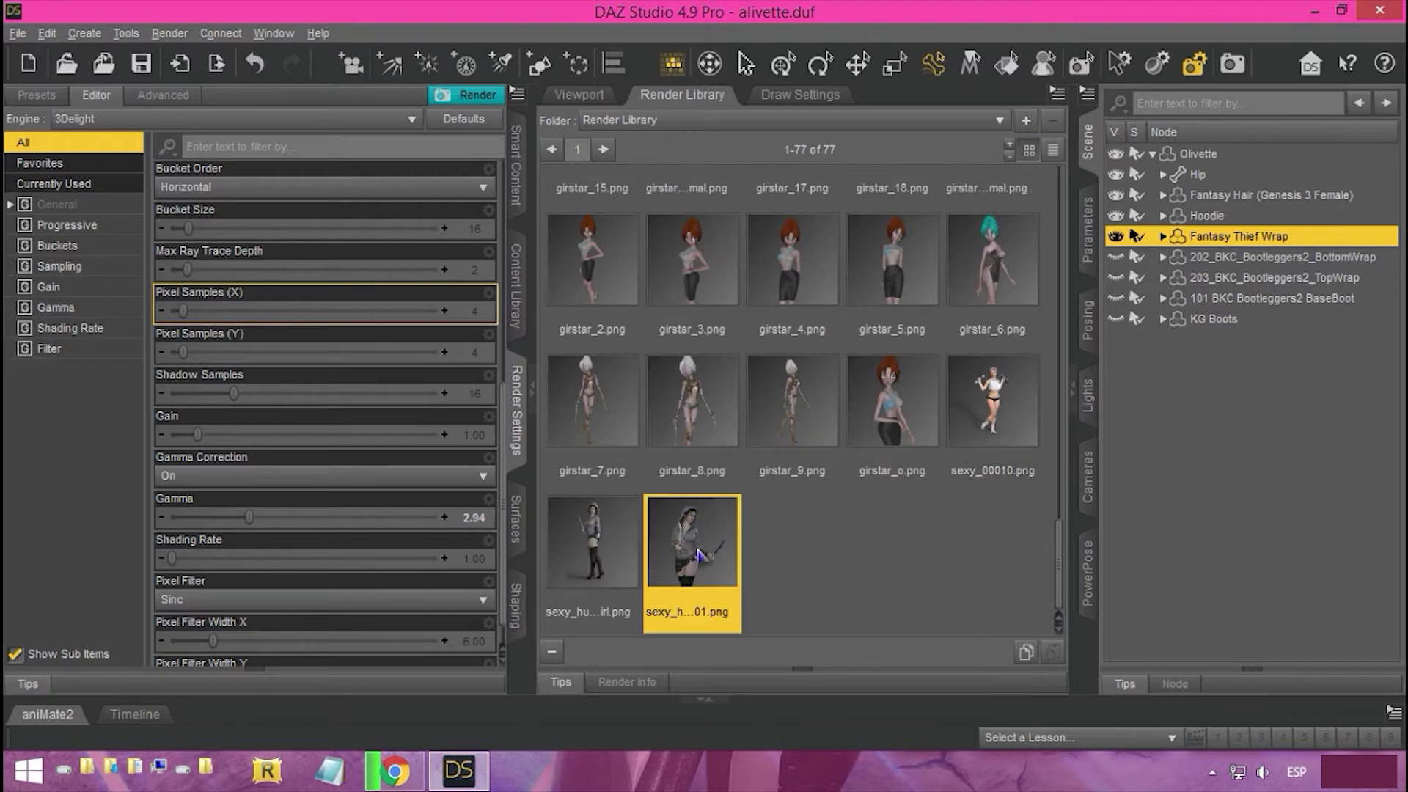
{"action": "left_click_drag", "start_coordinate": [1058, 546], "coordinate": [1056, 189]}
{"action": "left_click", "coordinate": [1053, 150]}
{"action": "scroll", "coordinate": [671, 460], "scroll_direction": "down", "scroll_amount": 4}
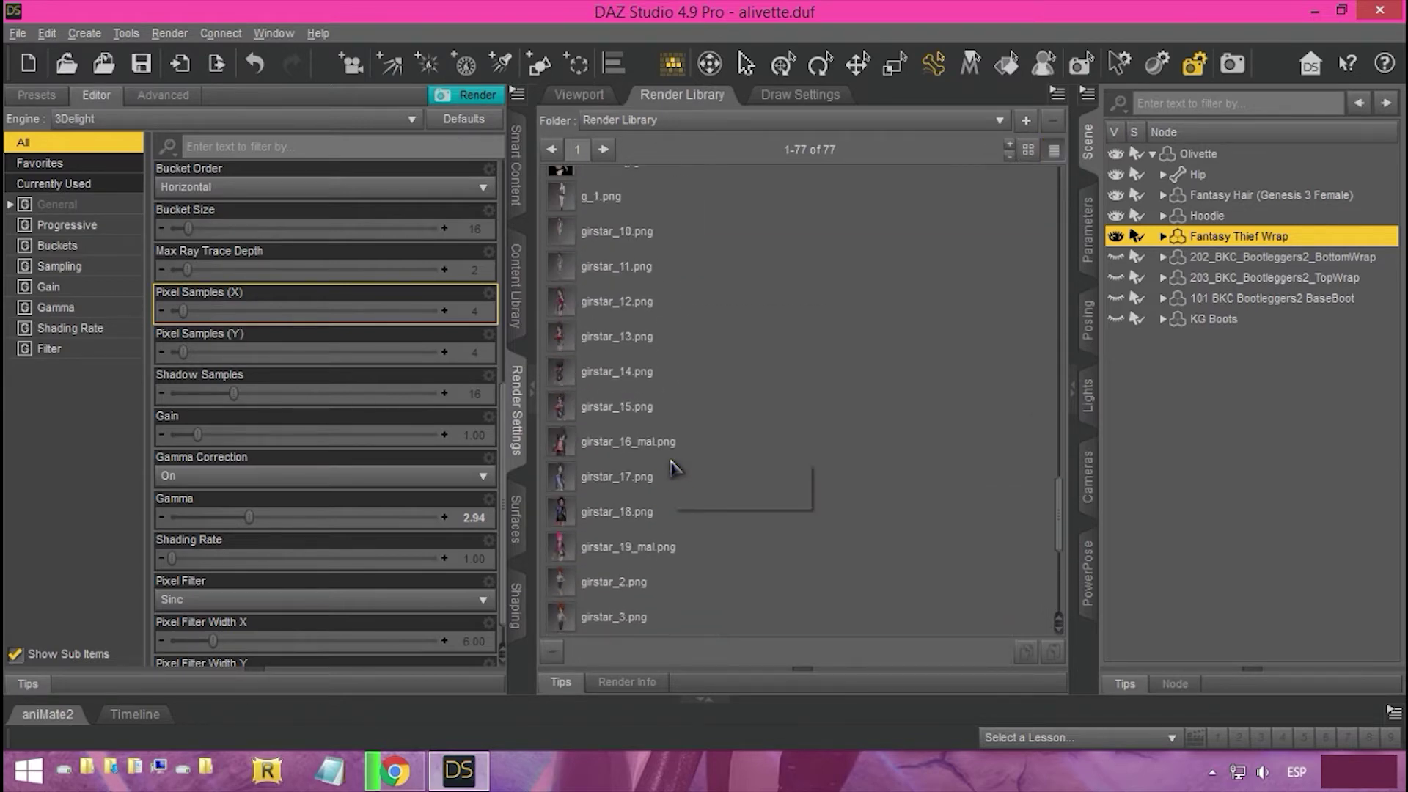
{"action": "scroll", "coordinate": [675, 511], "scroll_direction": "up", "scroll_amount": 5}
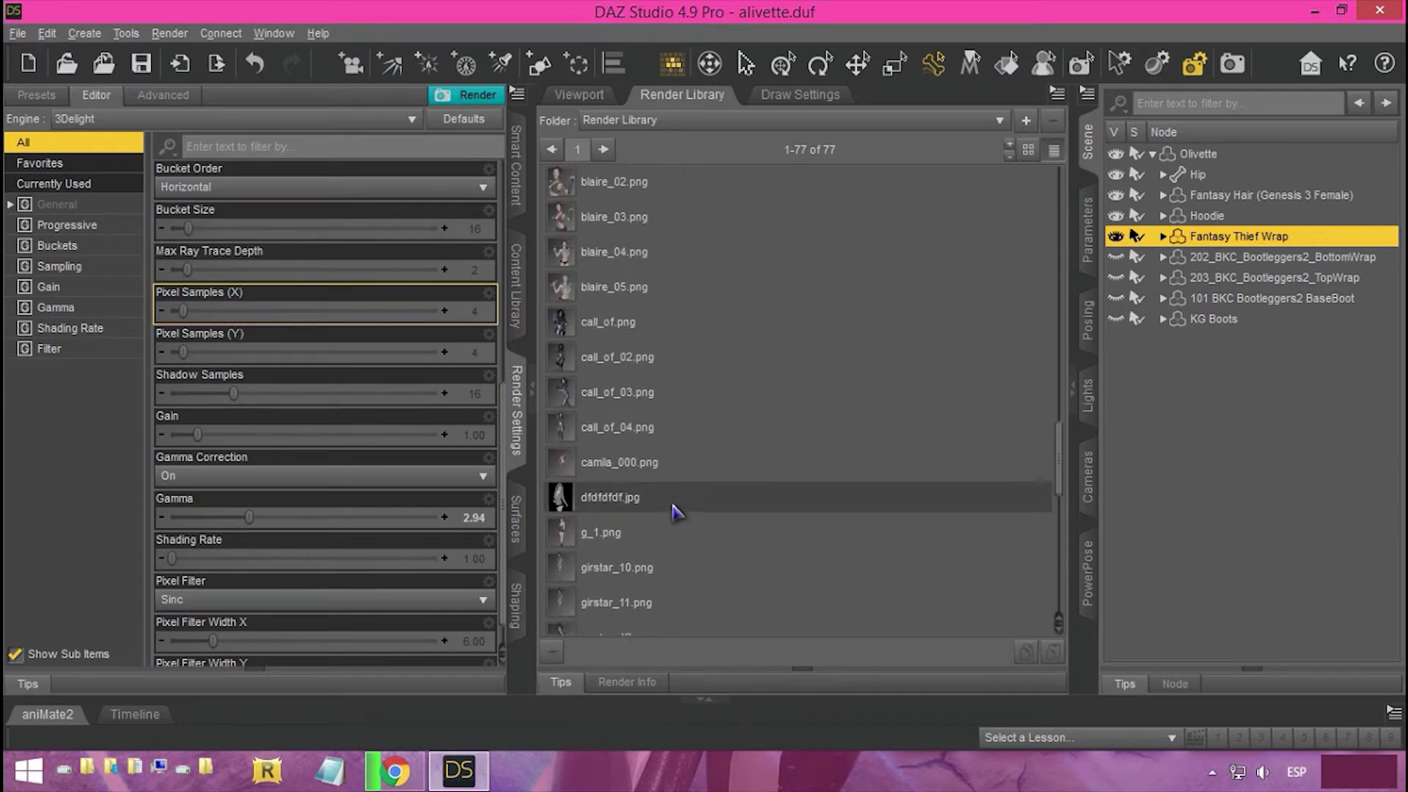
Step: Open a.png from the Render Library, examine the figure and transparent background up close, and close the image viewer
{"action": "double_click", "coordinate": [671, 419]}
{"action": "scroll", "coordinate": [873, 251], "scroll_direction": "up", "scroll_amount": 8}
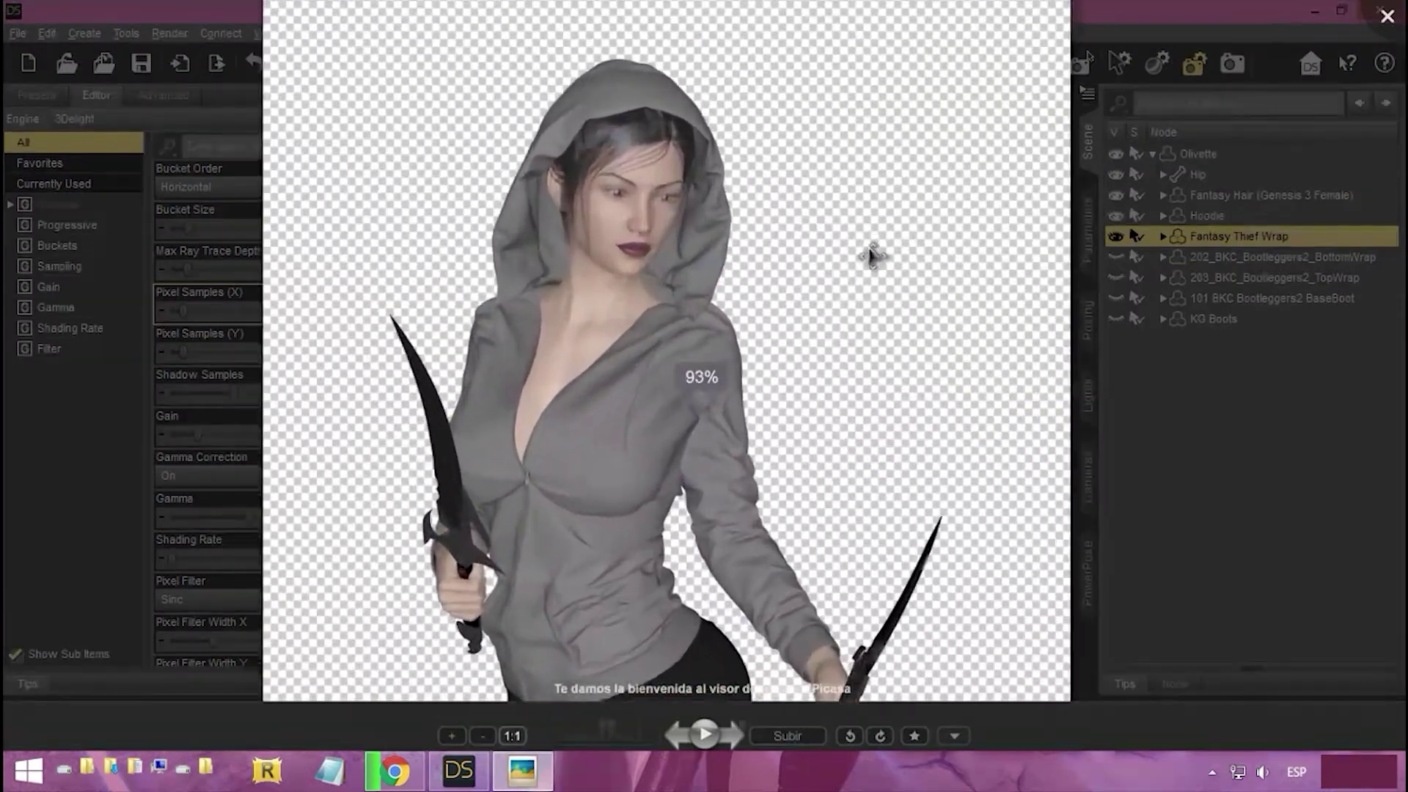
{"action": "scroll", "coordinate": [857, 551], "scroll_direction": "up", "scroll_amount": 6}
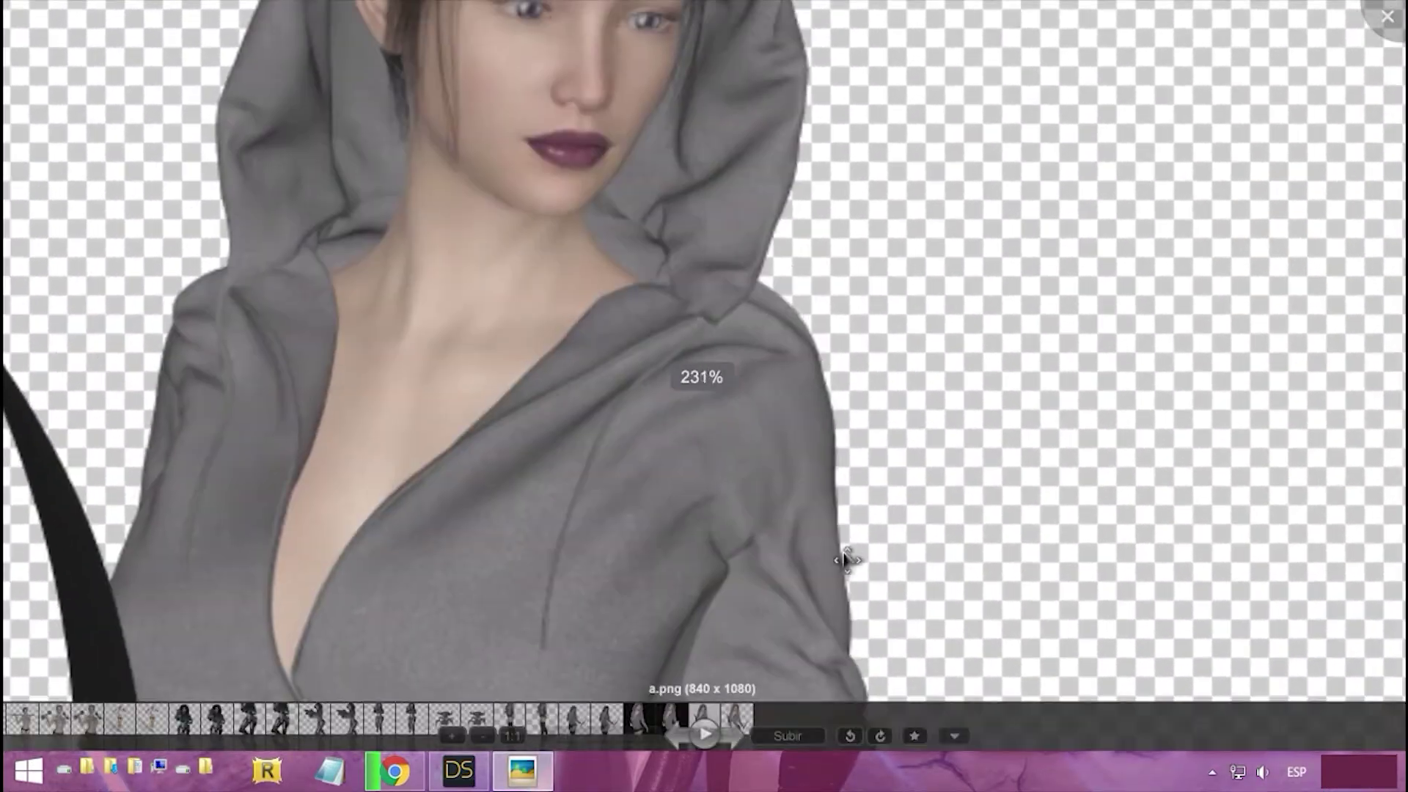
{"action": "scroll", "coordinate": [751, 481], "scroll_direction": "down", "scroll_amount": 8}
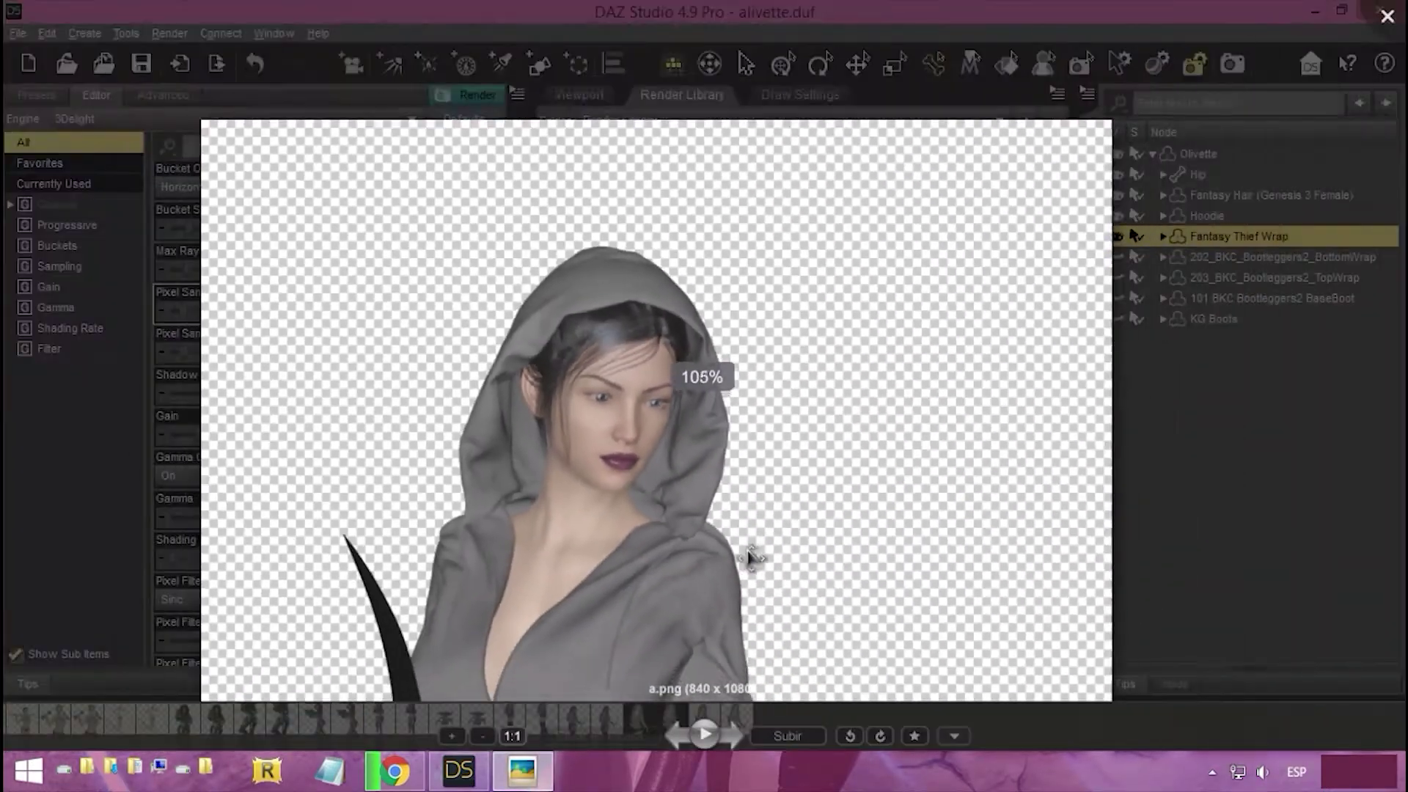
{"action": "key", "text": "Escape"}
Step: Return to the viewport, show the whole figure from an angled view and collapse the Olivette node in the scene list
{"action": "left_click", "coordinate": [579, 94]}
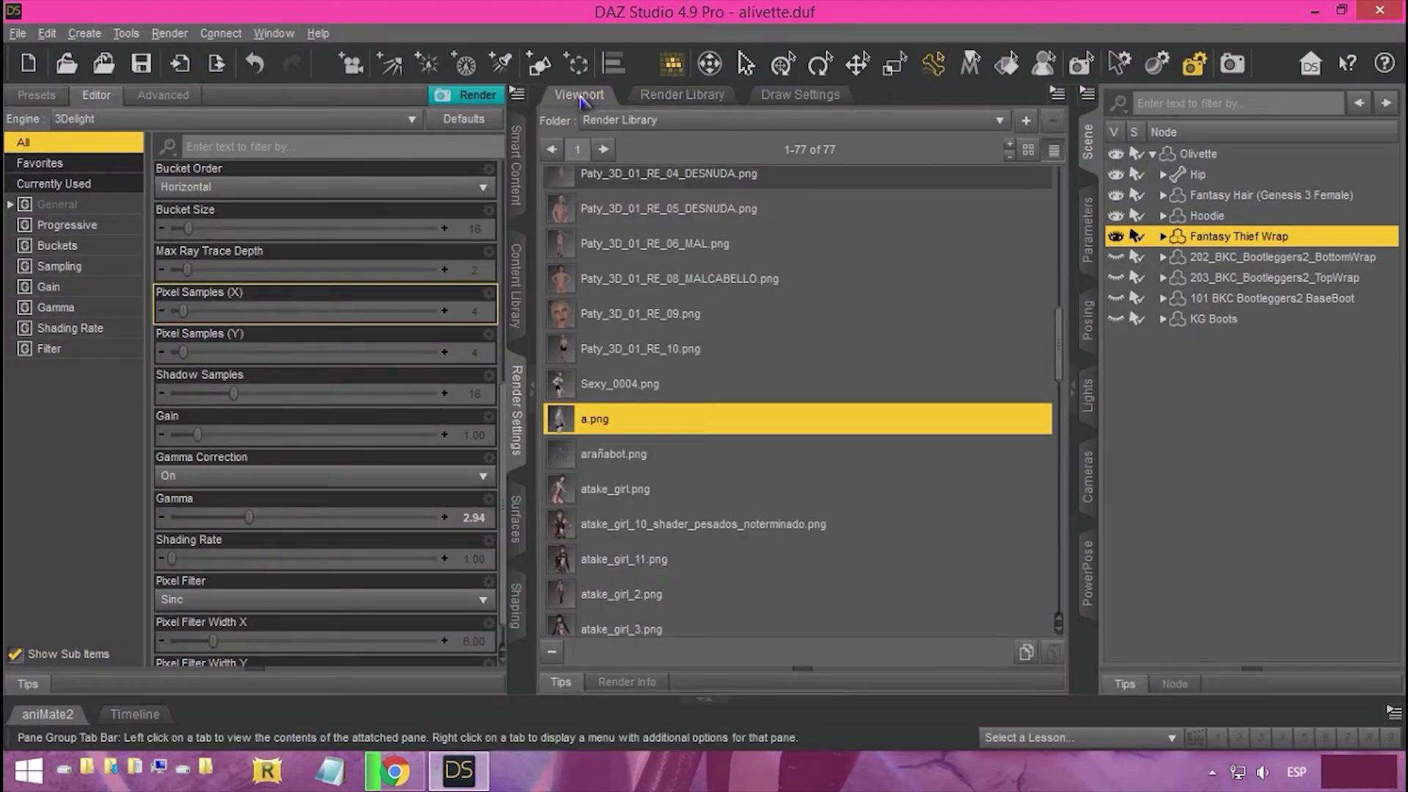
{"action": "scroll", "coordinate": [885, 308], "scroll_direction": "down", "scroll_amount": 2}
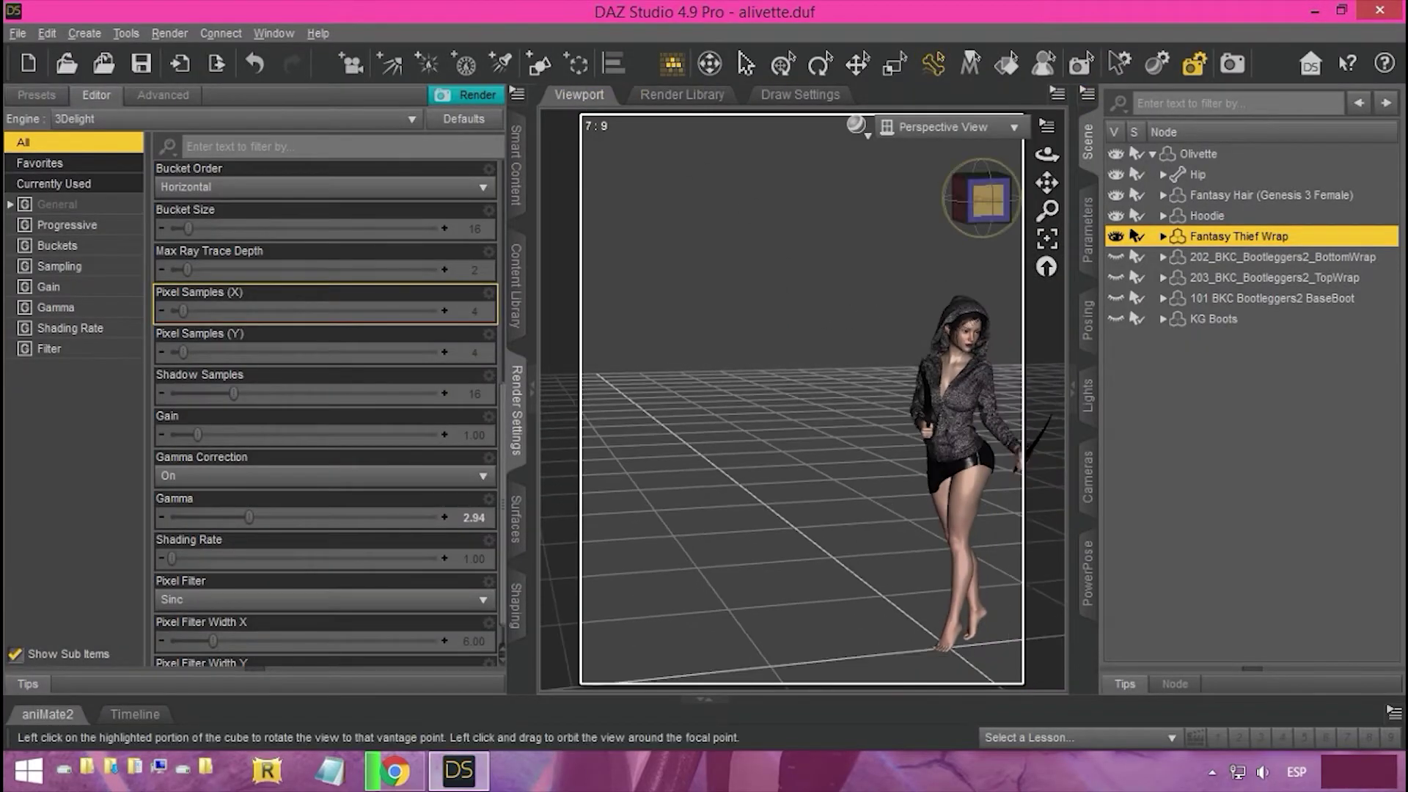
{"action": "mouse_move", "coordinate": [989, 202]}
{"action": "left_mouse_down"}
{"action": "mouse_move", "coordinate": [957, 199]}
{"action": "mouse_move", "coordinate": [993, 188]}
{"action": "mouse_move", "coordinate": [982, 195]}
{"action": "left_mouse_up"}
{"action": "left_click", "coordinate": [1151, 154]}
{"action": "left_click", "coordinate": [1153, 154]}
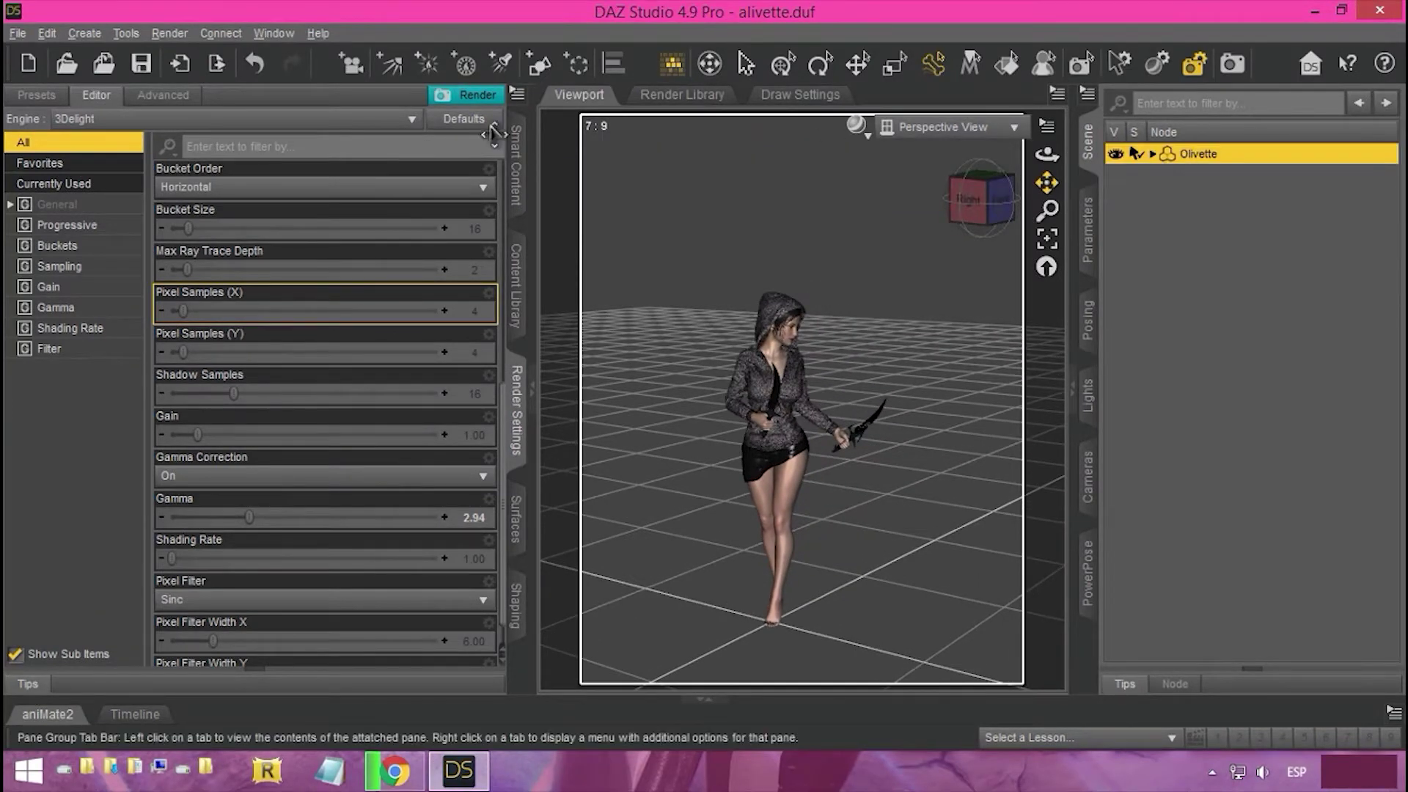
Step: Create a plane primitive at the world center with primary axis Z Positive, size 1 m and 1 division
{"action": "left_click", "coordinate": [82, 33]}
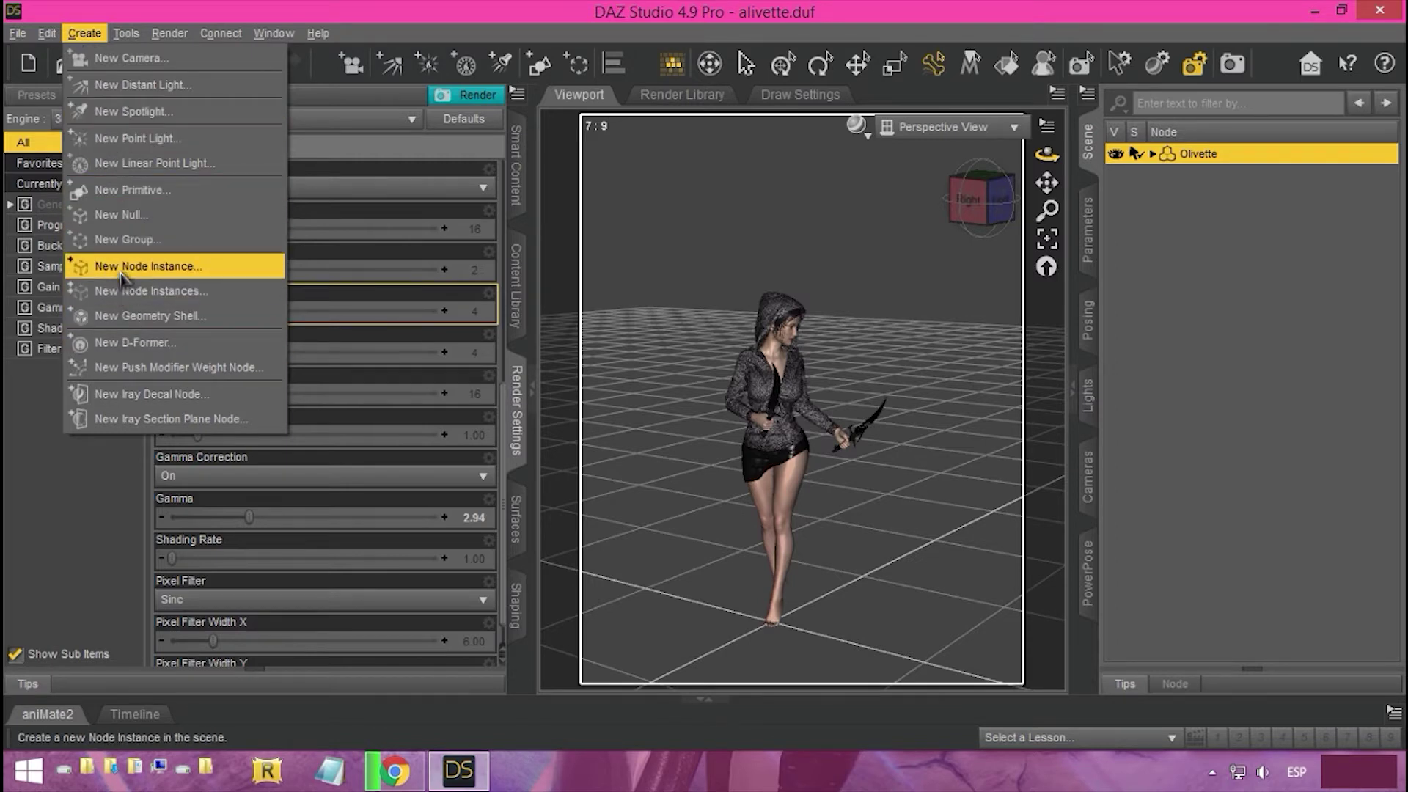
{"action": "left_click", "coordinate": [110, 192]}
{"action": "left_click", "coordinate": [729, 216]}
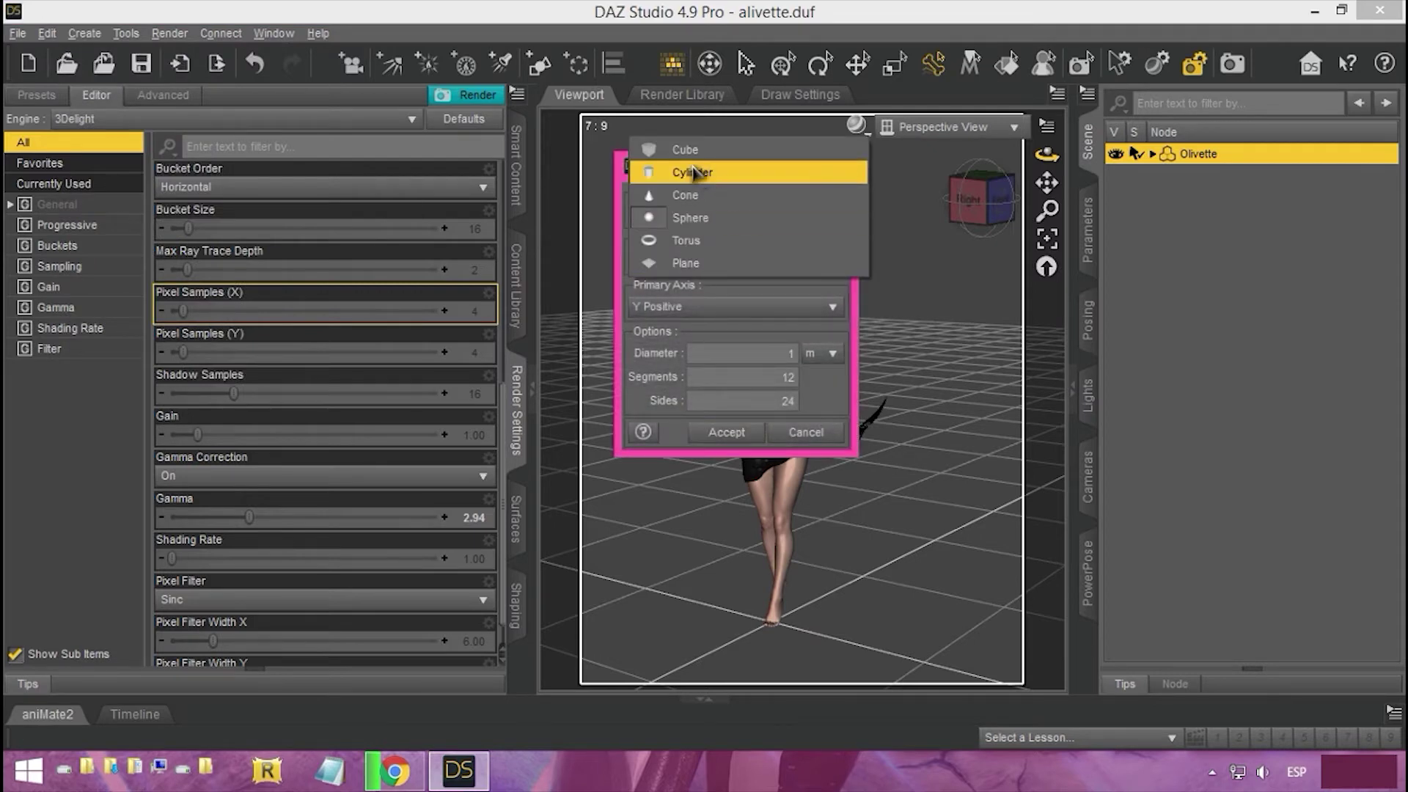
{"action": "left_click", "coordinate": [674, 263]}
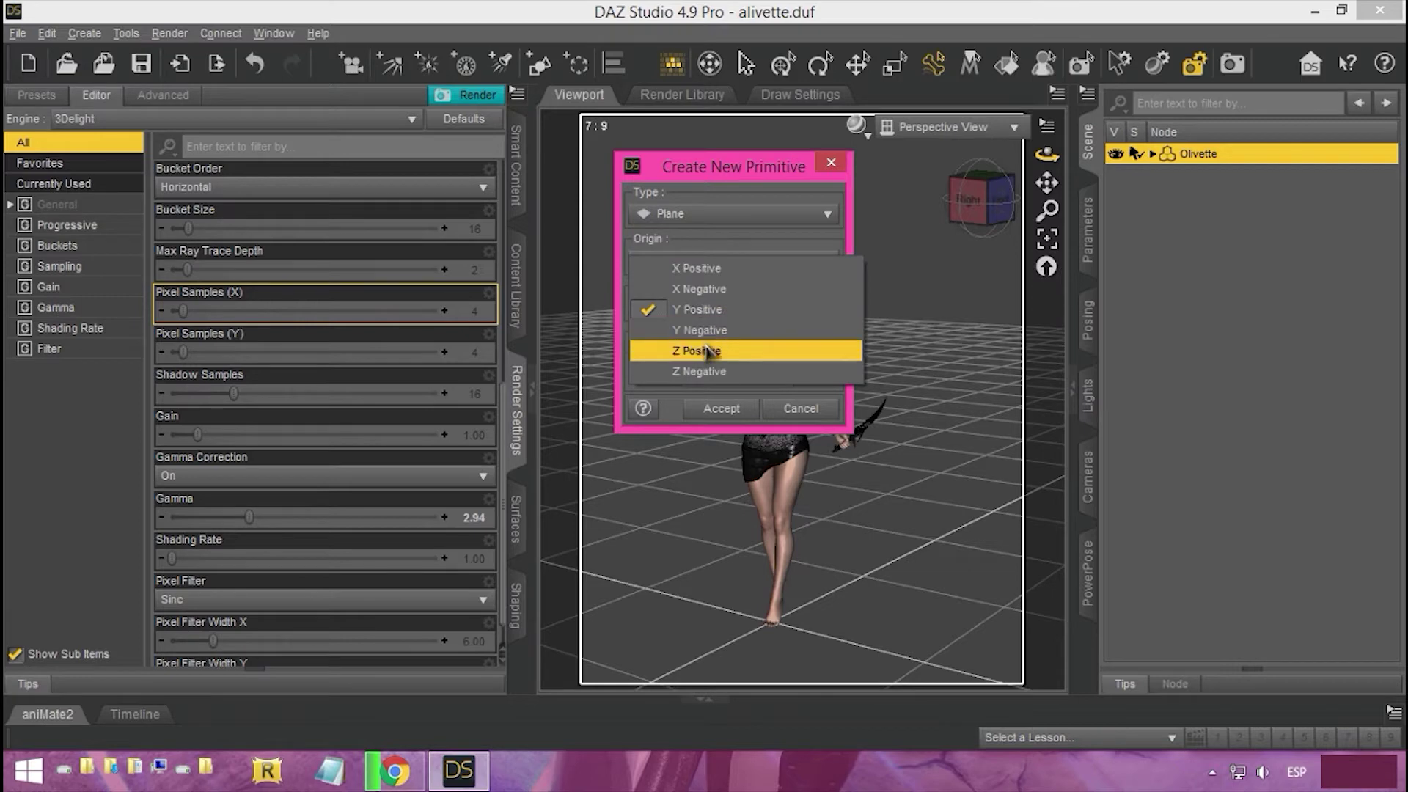
{"action": "left_click", "coordinate": [700, 352]}
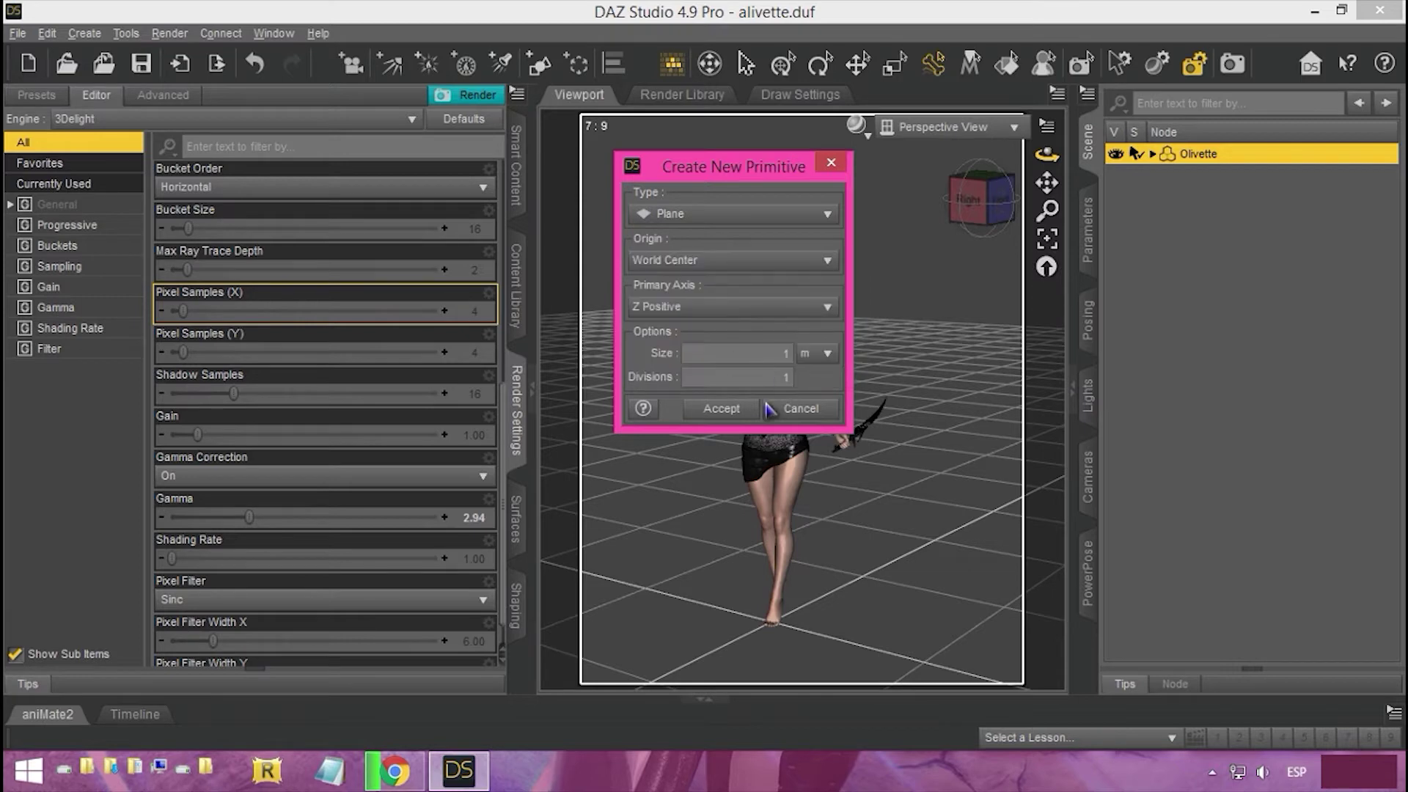
{"action": "left_click", "coordinate": [724, 408]}
Step: Select the plane and move it to about -6.66 in X and 55.59 in Y
{"action": "left_click_drag", "start_coordinate": [983, 202], "coordinate": [900, 131]}
{"action": "left_click", "coordinate": [1191, 180]}
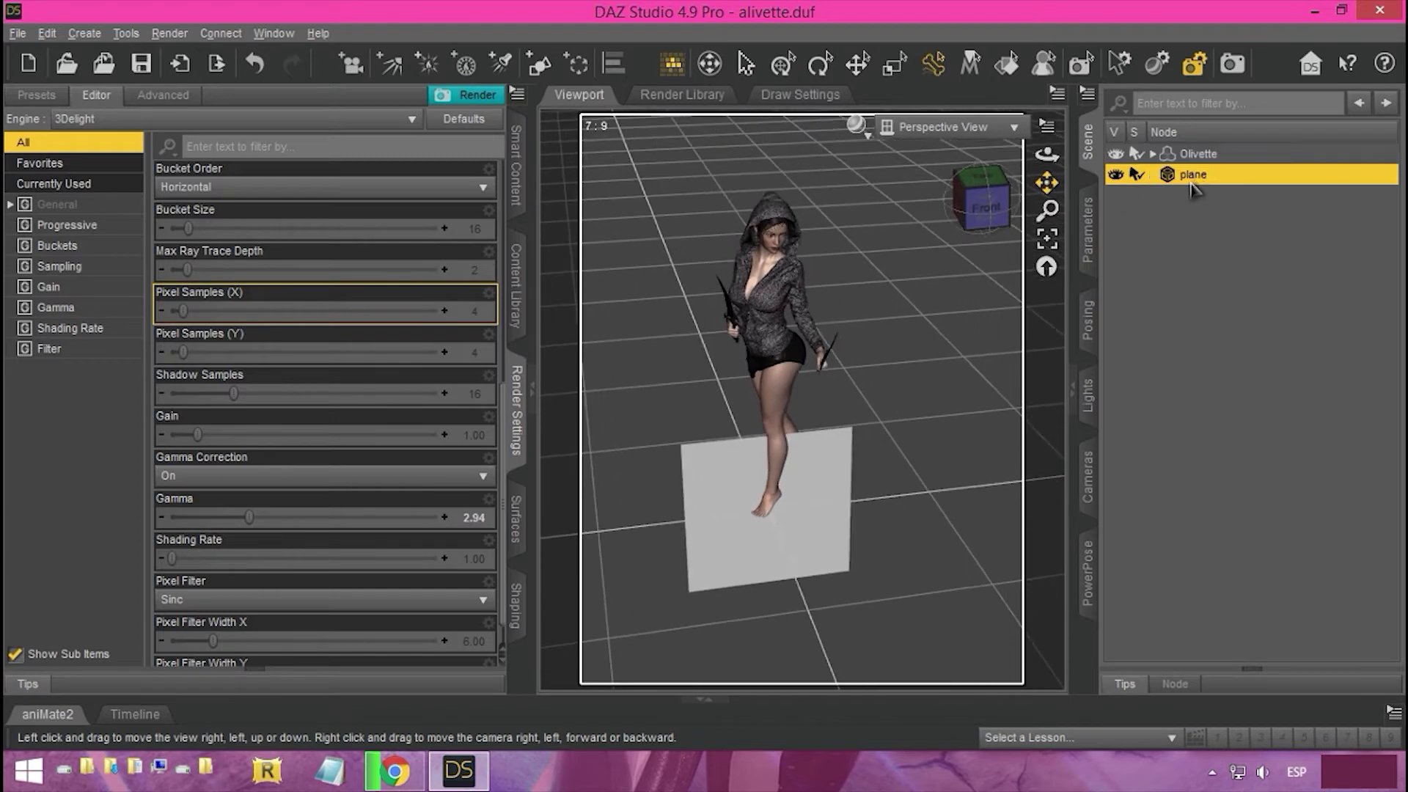
{"action": "left_click", "coordinate": [862, 65]}
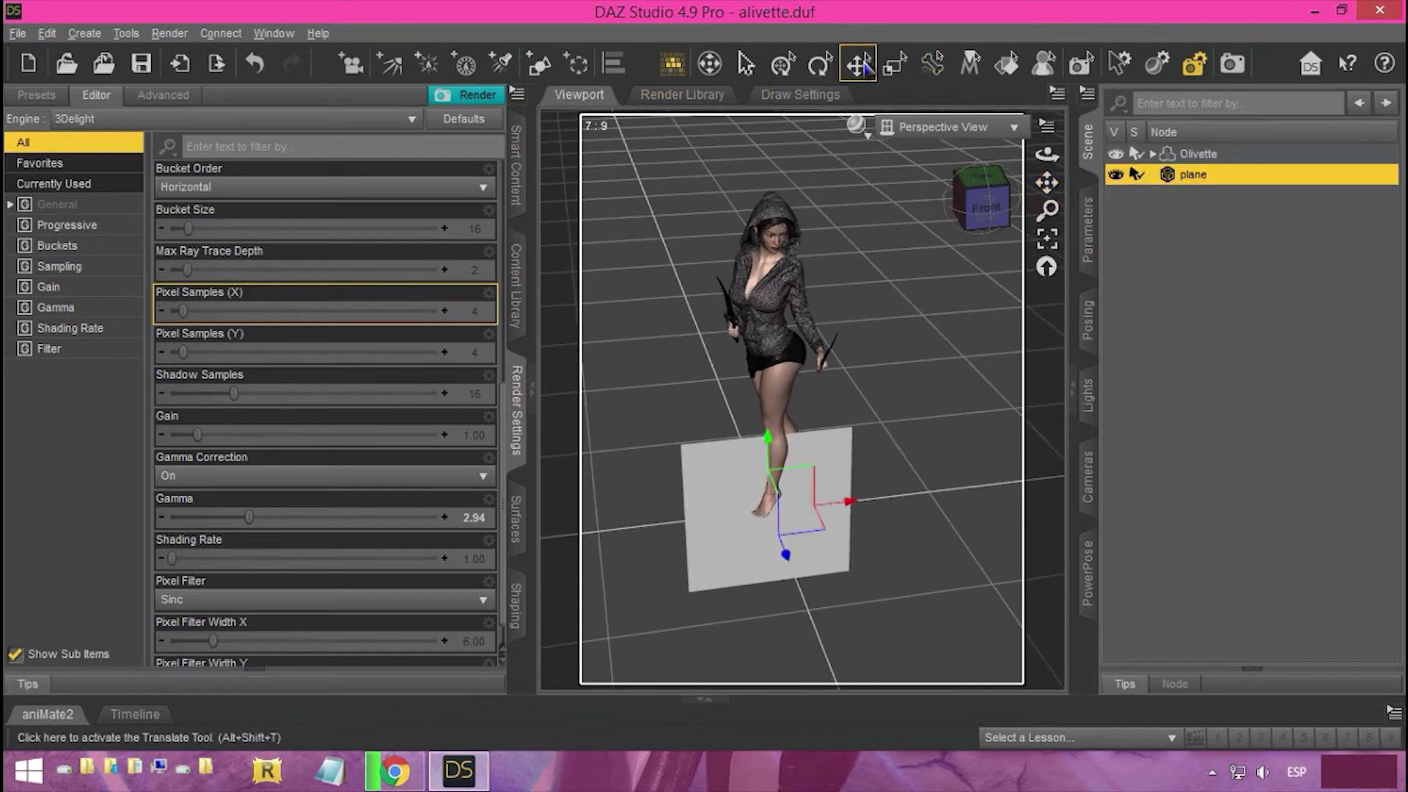
{"action": "left_click", "coordinate": [990, 220]}
{"action": "left_click", "coordinate": [1046, 239]}
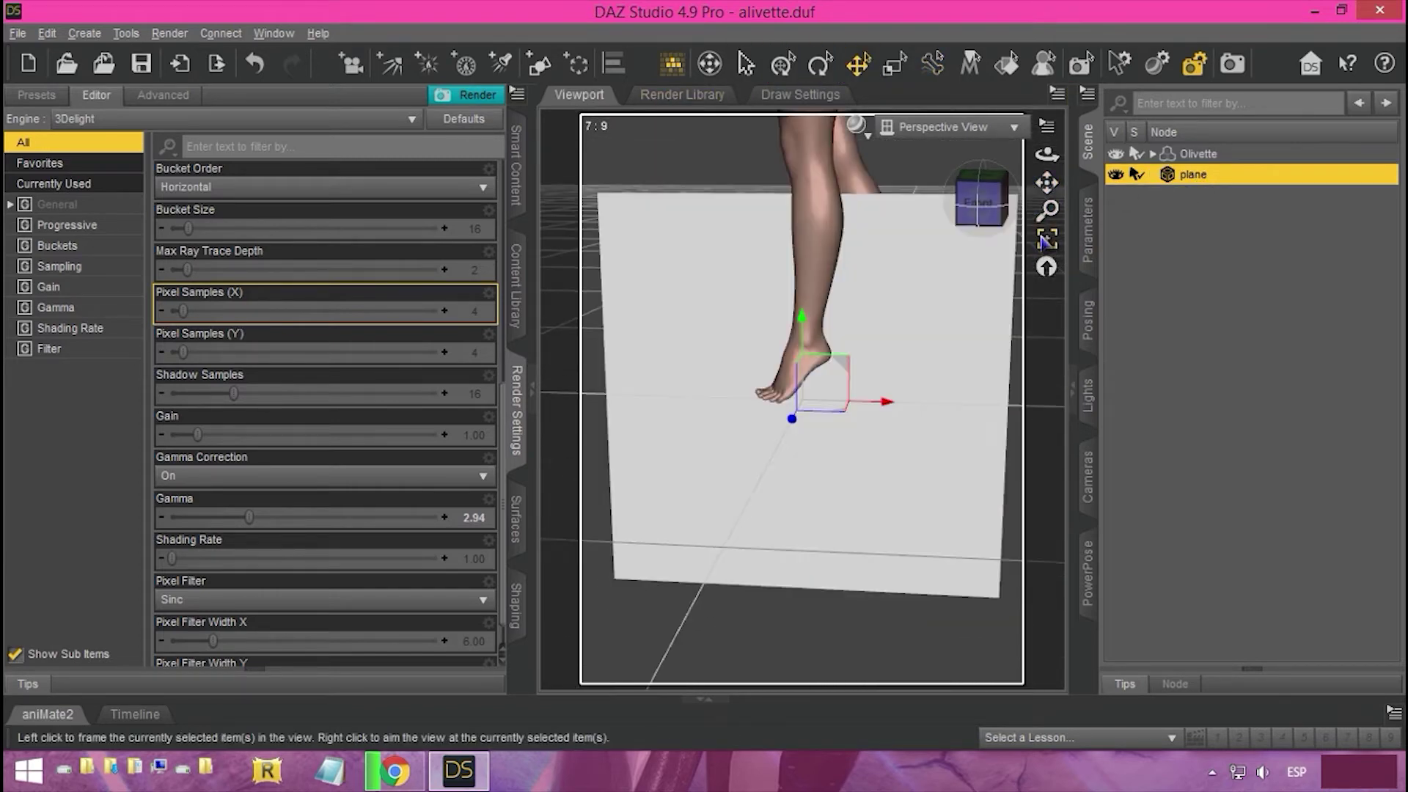
{"action": "scroll", "coordinate": [886, 412], "scroll_direction": "down", "scroll_amount": 8}
{"action": "left_click_drag", "start_coordinate": [1046, 182], "coordinate": [1045, 381]}
{"action": "left_click", "coordinate": [1088, 320]}
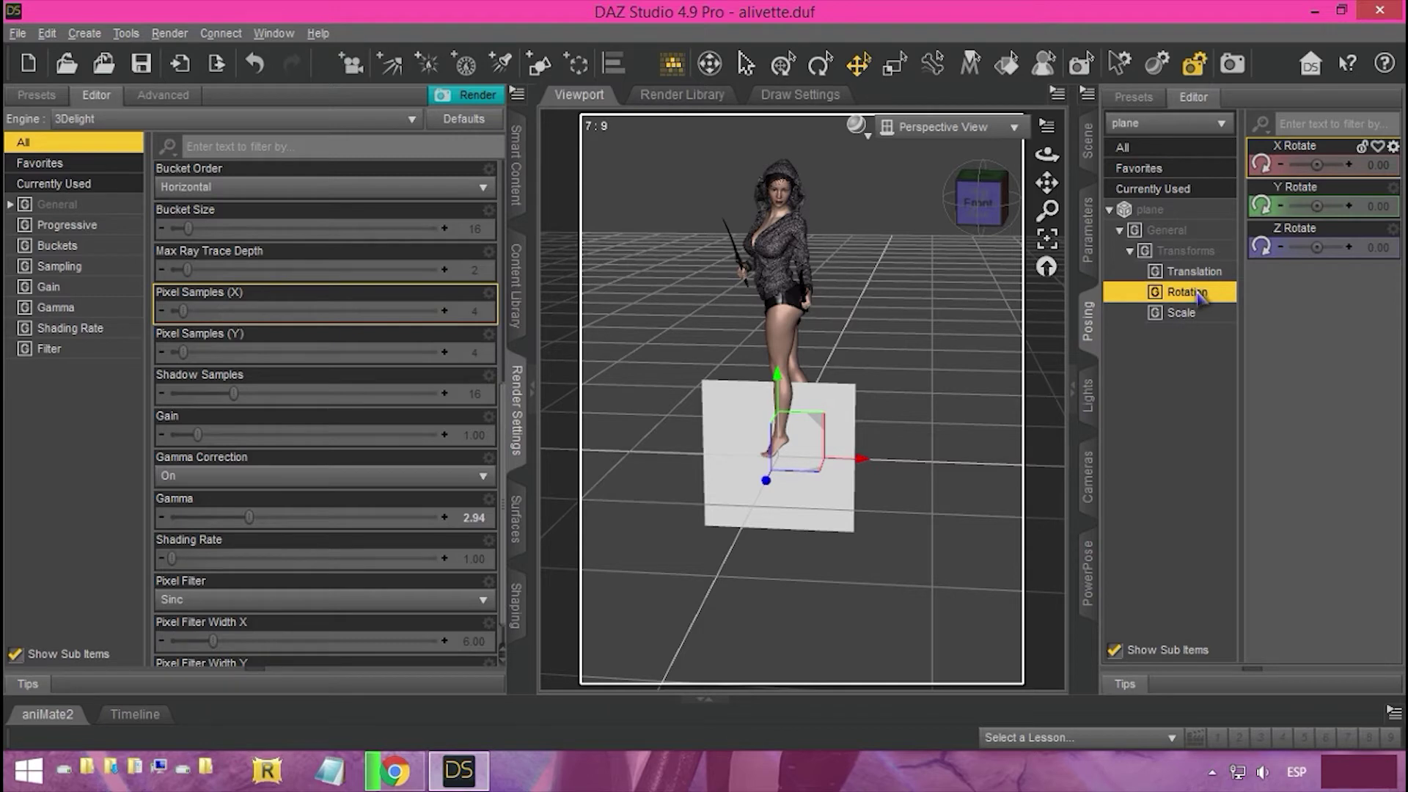
{"action": "left_click", "coordinate": [1194, 272]}
{"action": "left_click_drag", "start_coordinate": [1317, 206], "coordinate": [1296, 221]}
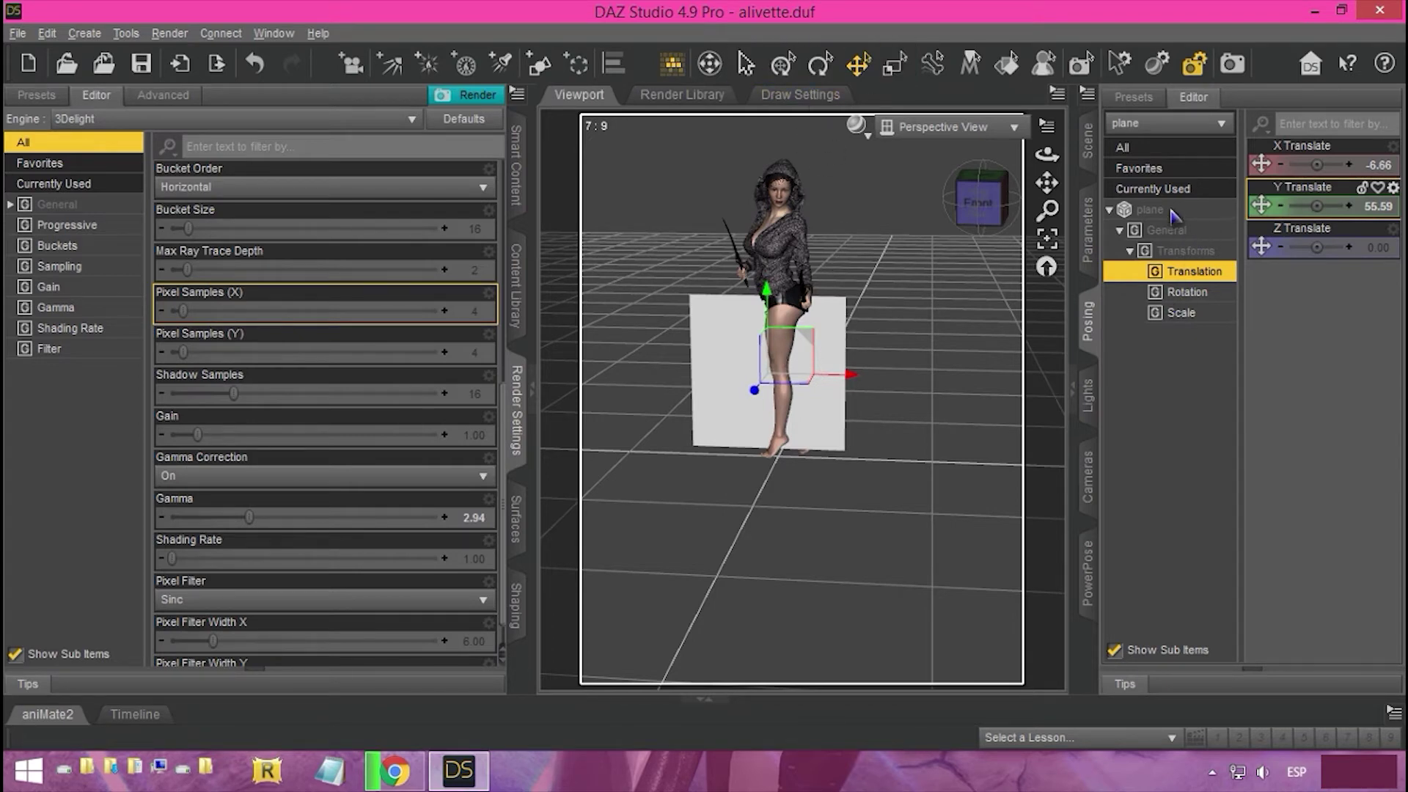
Step: Scale the plane to about 377.4% overall, 143.3% in X, 86.4% in Y and 86.3% in Z
{"action": "left_click", "coordinate": [1182, 313]}
{"action": "left_click_drag", "start_coordinate": [1317, 164], "coordinate": [1356, 164]}
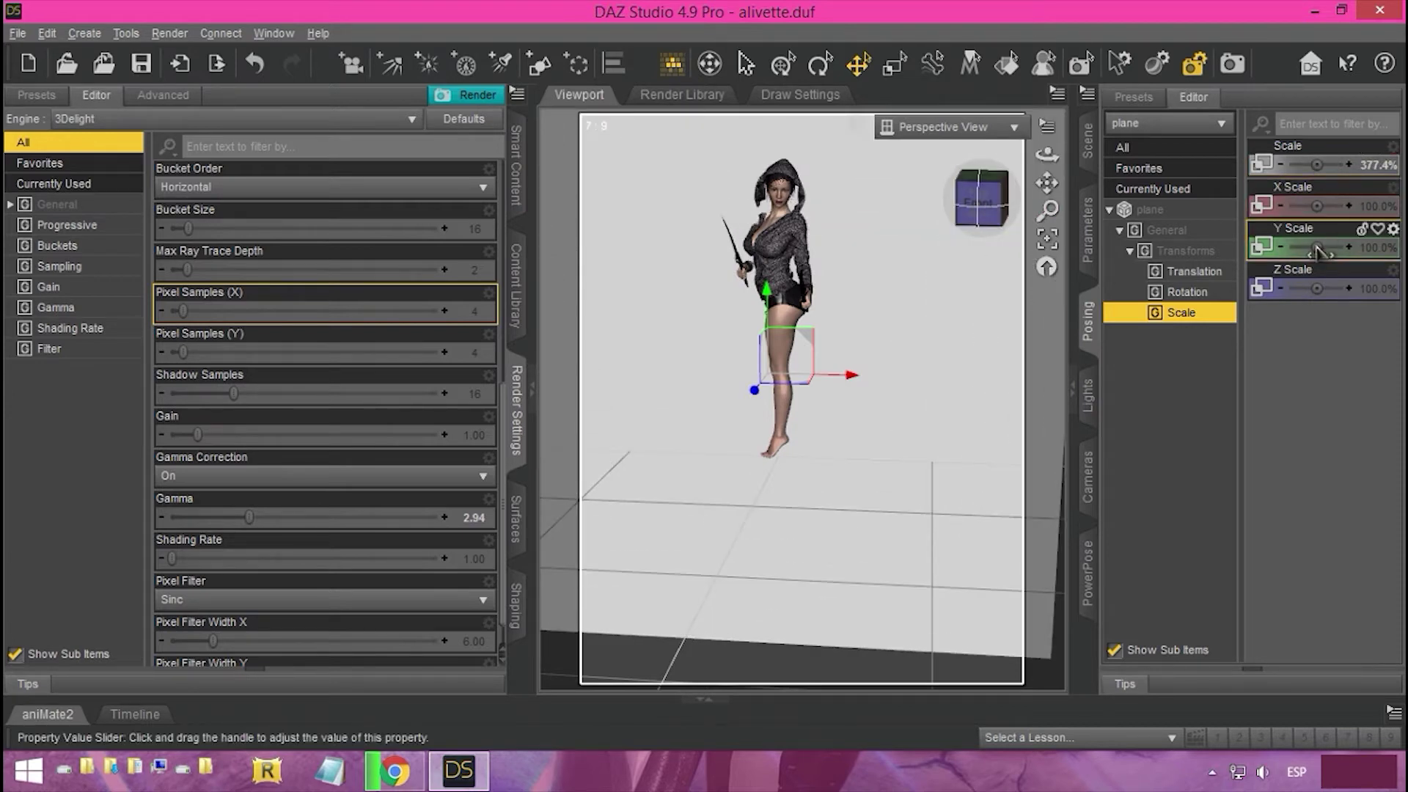
{"action": "left_click_drag", "start_coordinate": [1317, 247], "coordinate": [1308, 248]}
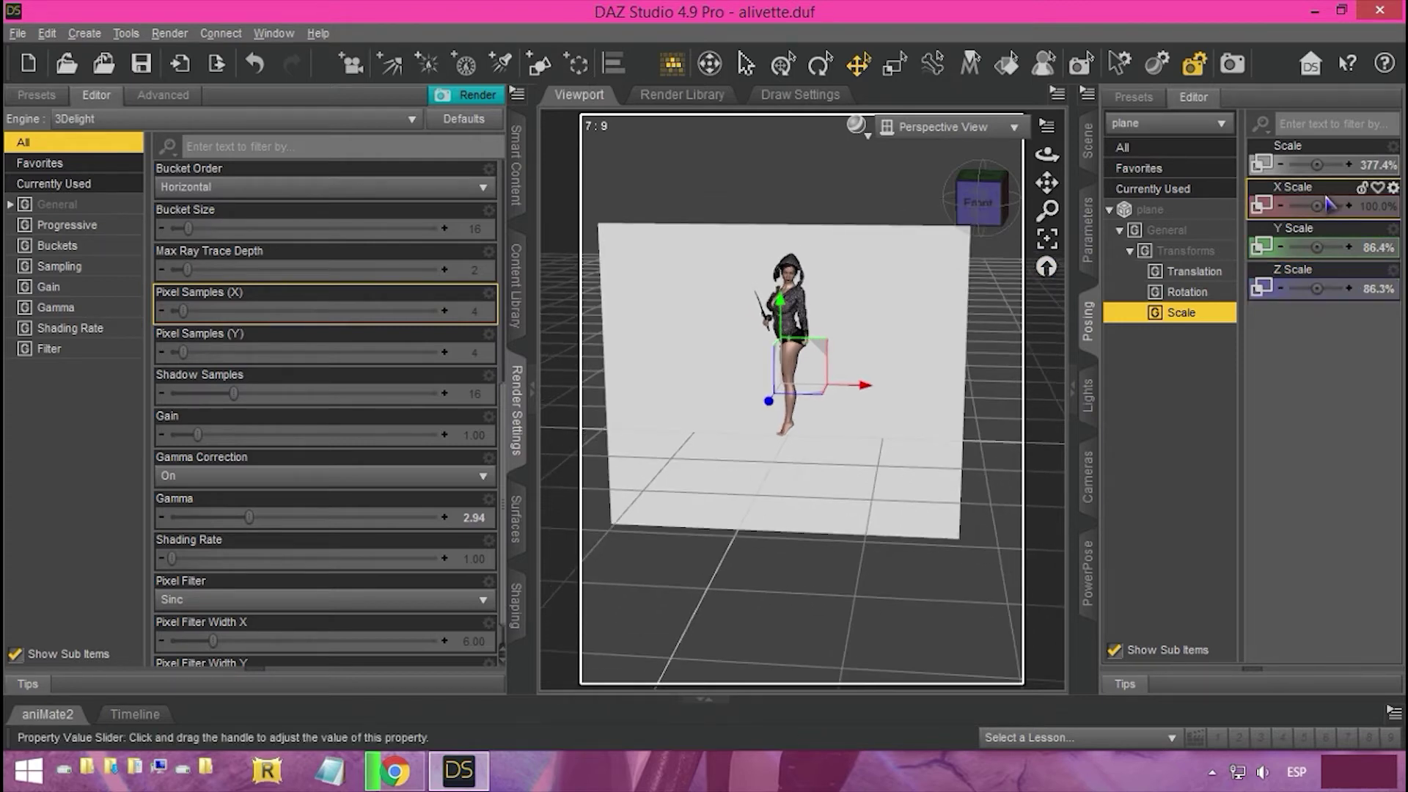
{"action": "left_click_drag", "start_coordinate": [1328, 205], "coordinate": [1336, 205]}
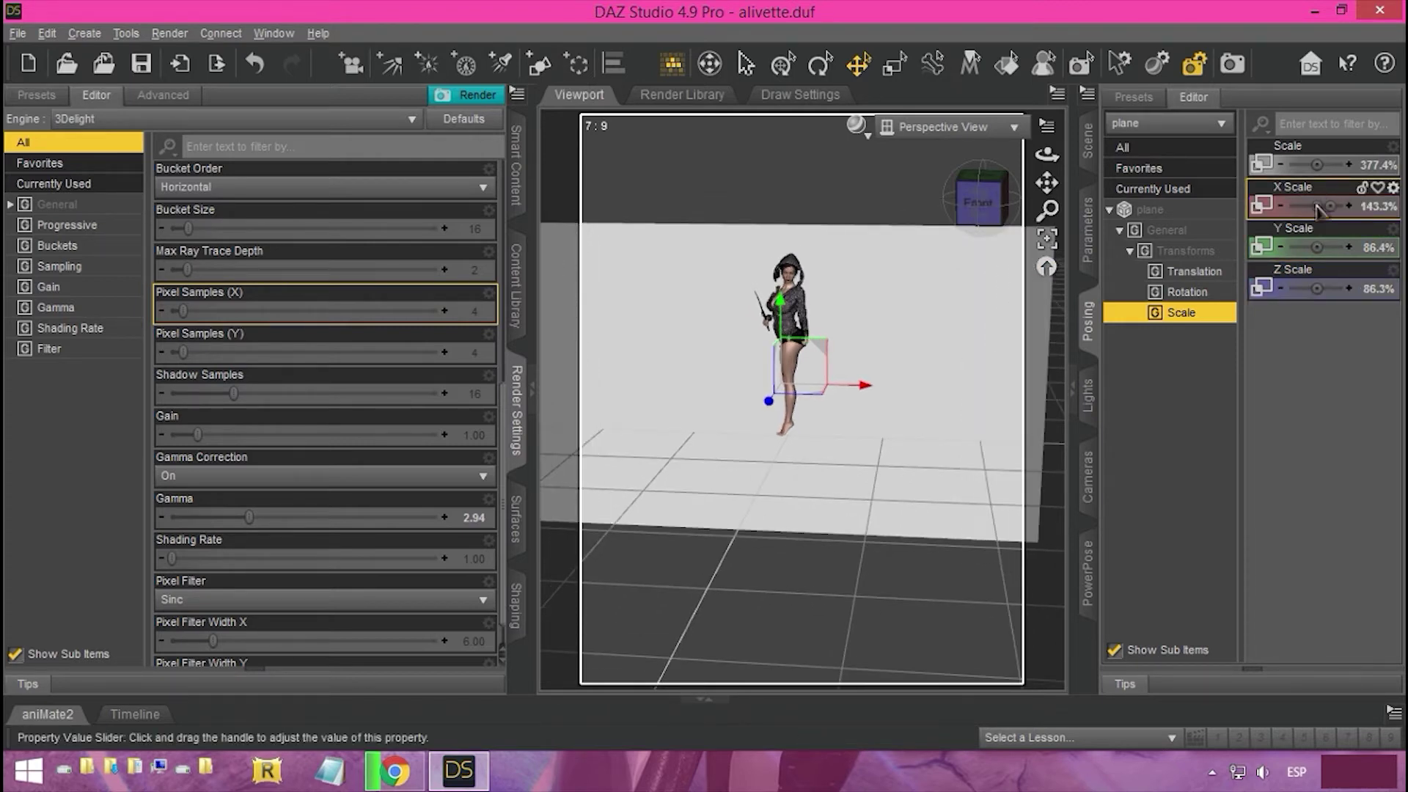
Step: Raise the plane to about 115.44 in Y and push it behind the figure to about -57.84 in Z
{"action": "left_click", "coordinate": [1191, 275]}
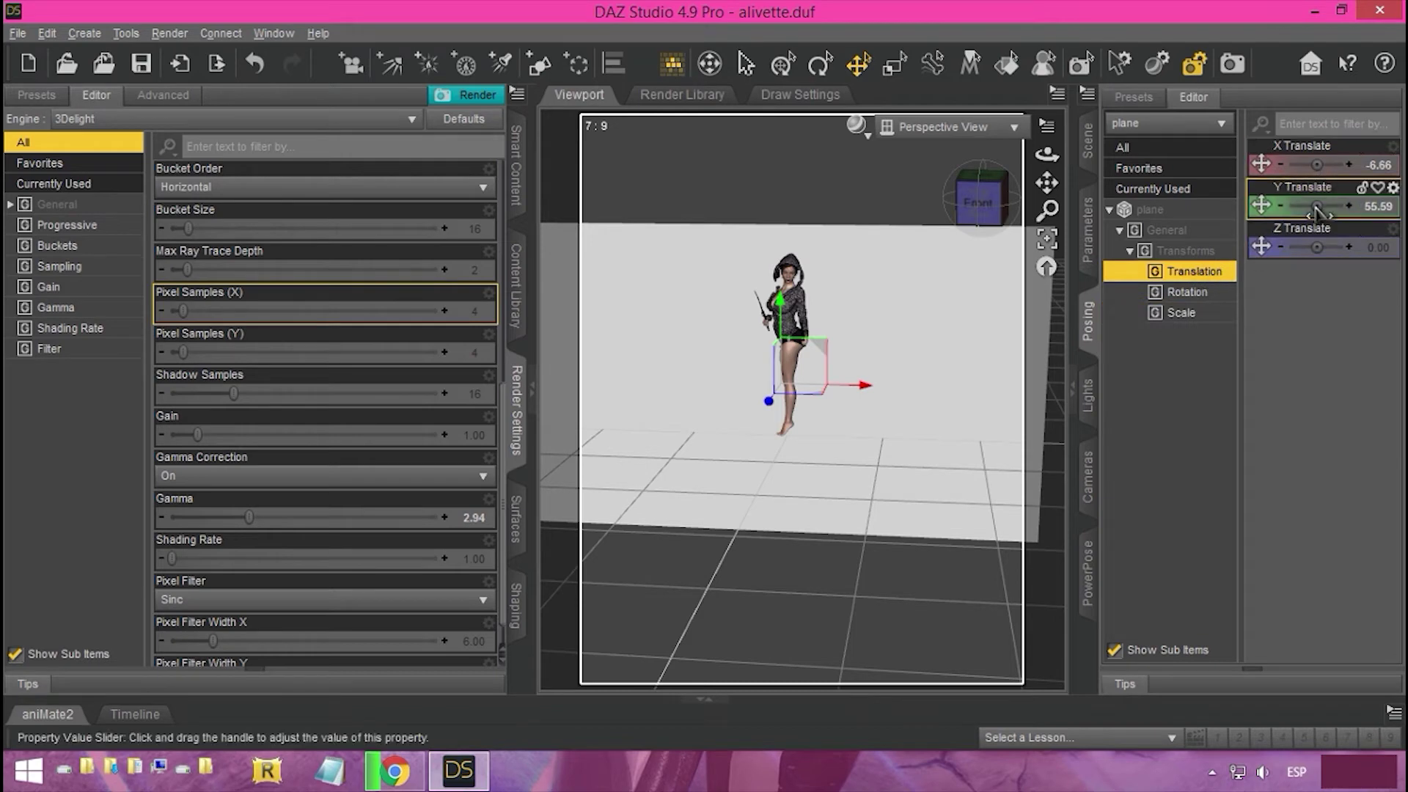
{"action": "left_click_drag", "start_coordinate": [1317, 207], "coordinate": [1340, 207]}
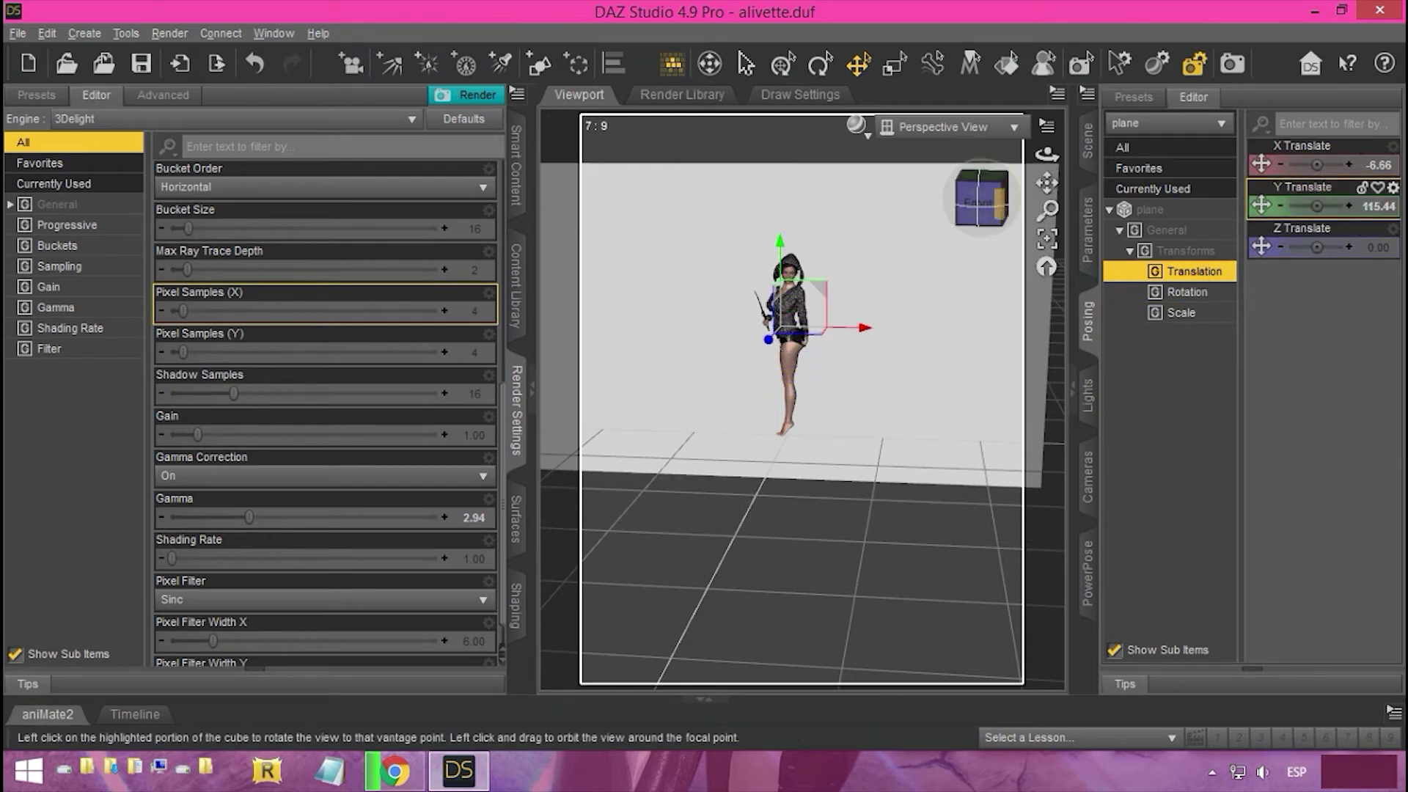
{"action": "left_click_drag", "start_coordinate": [995, 205], "coordinate": [909, 218]}
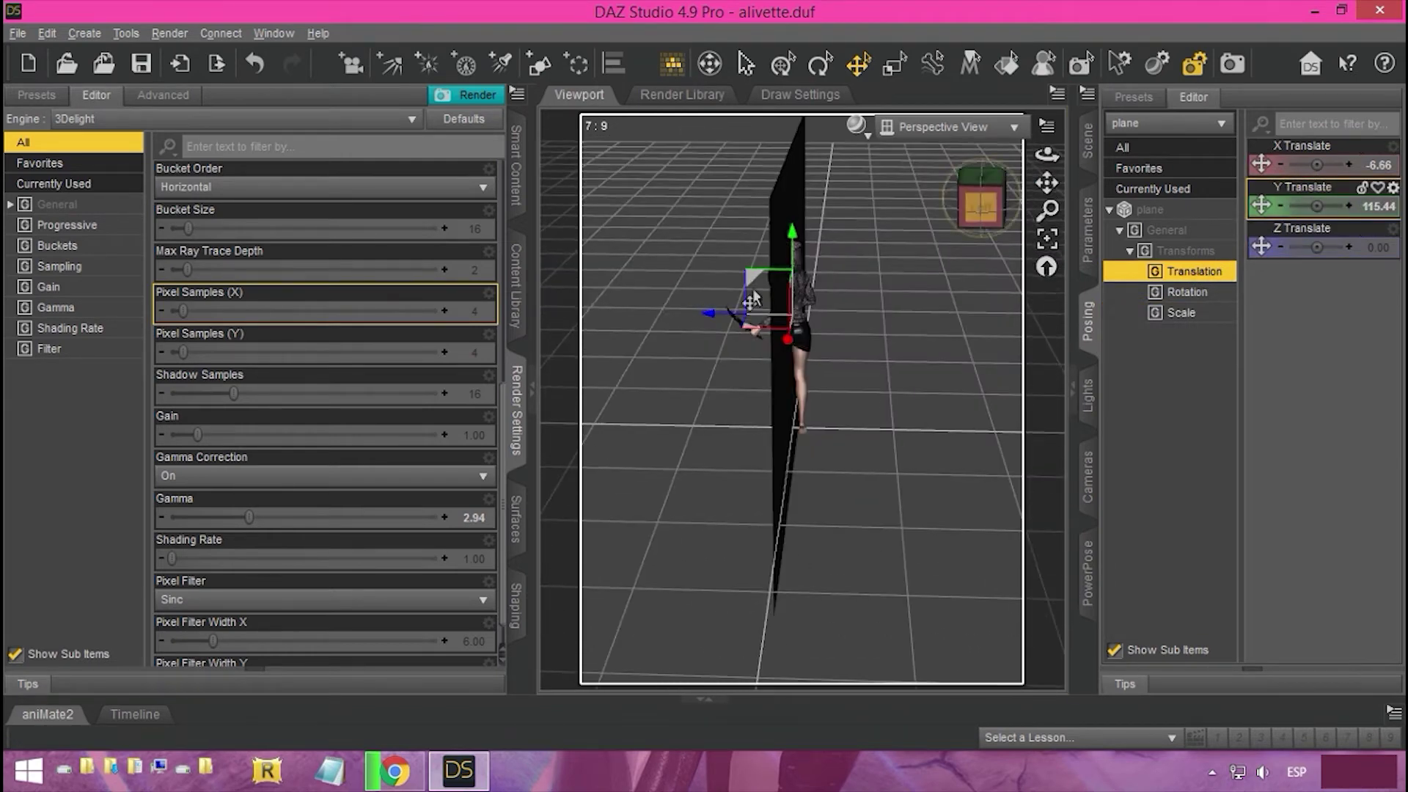
{"action": "left_click", "coordinate": [706, 320]}
{"action": "left_click", "coordinate": [786, 220]}
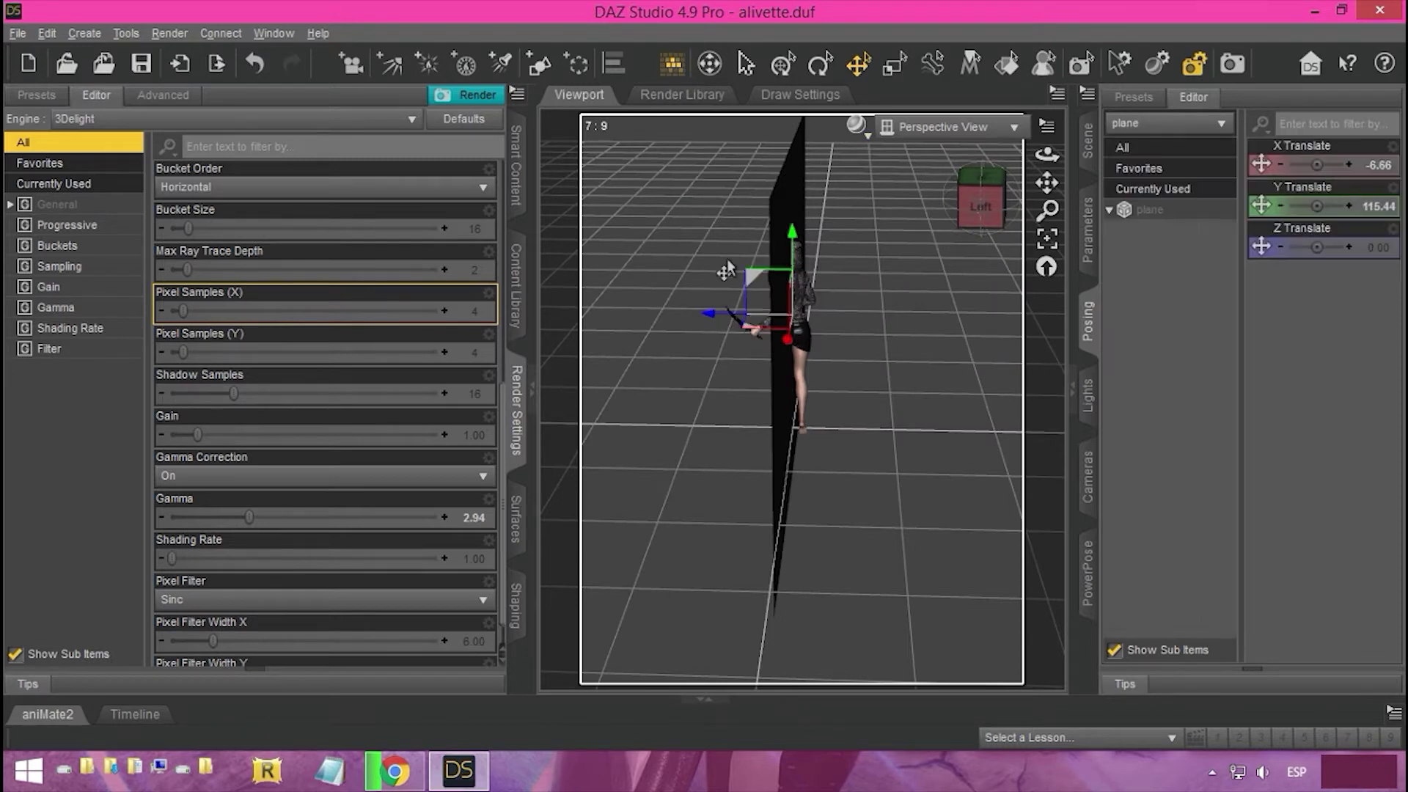
{"action": "left_click_drag", "start_coordinate": [708, 320], "coordinate": [770, 321]}
{"action": "left_click", "coordinate": [983, 213]}
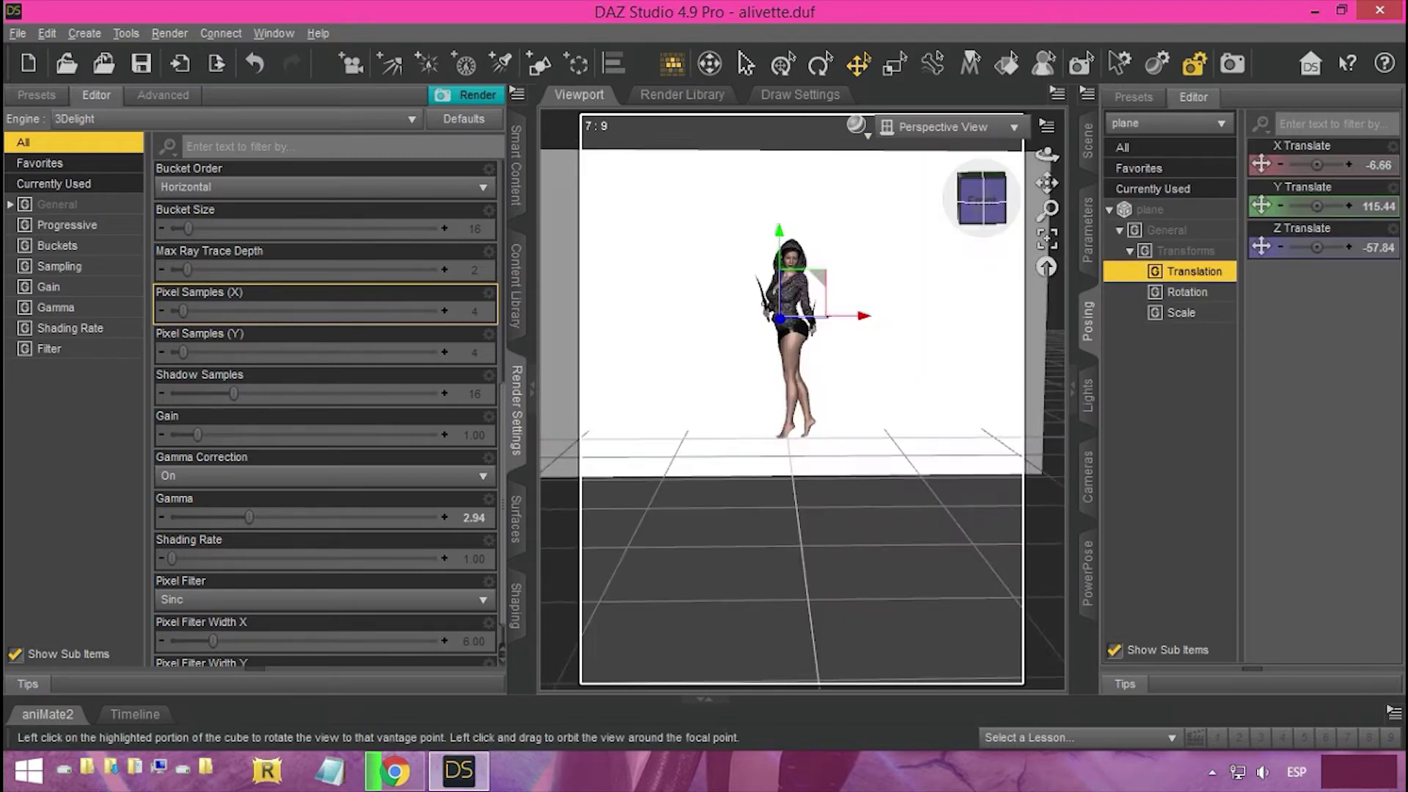
{"action": "left_click", "coordinate": [1045, 239]}
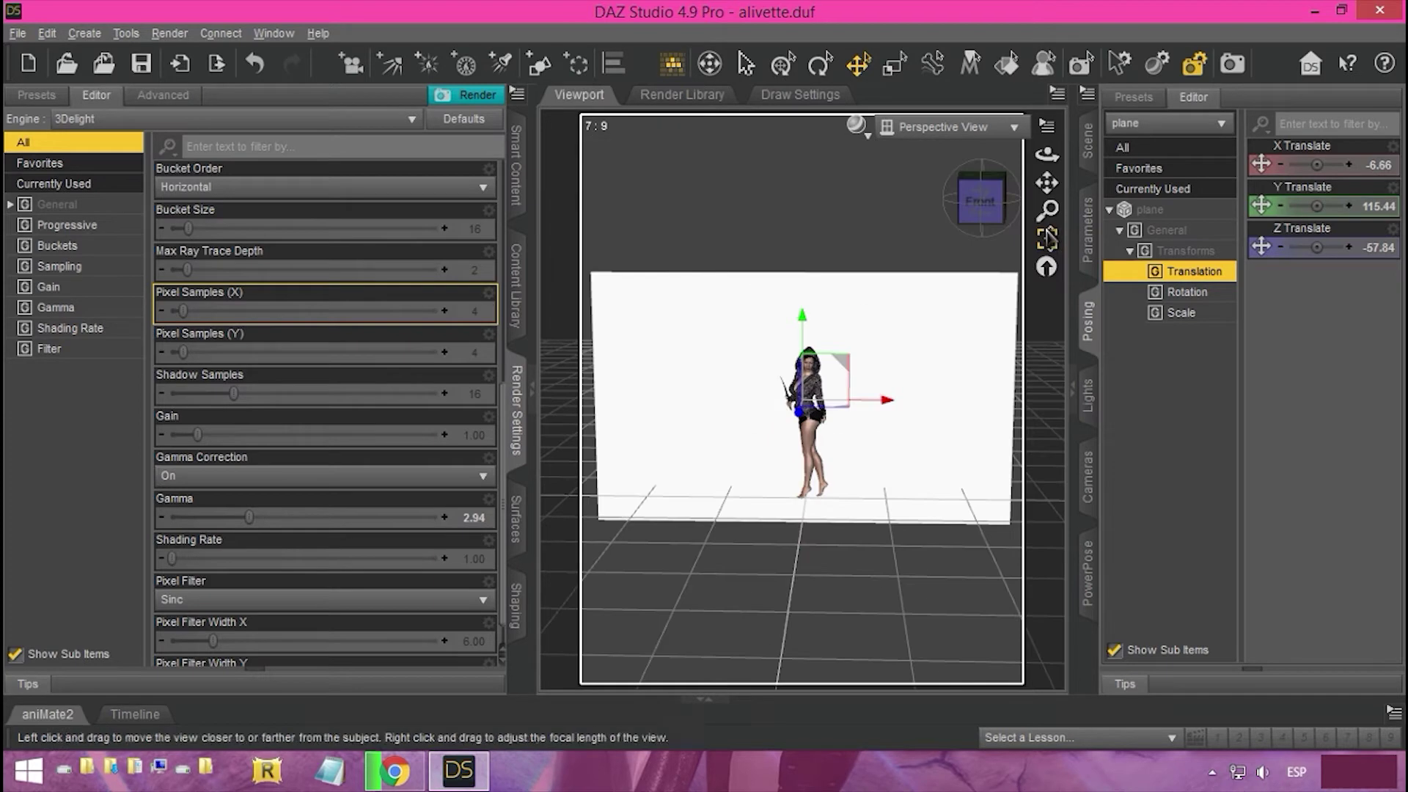
Step: Set the render aspect ratio to 12:9 and frame the figure at a slight angle so the plane fills the background
{"action": "left_click", "coordinate": [1073, 393]}
{"action": "scroll", "coordinate": [1125, 324], "scroll_direction": "up", "scroll_amount": 3}
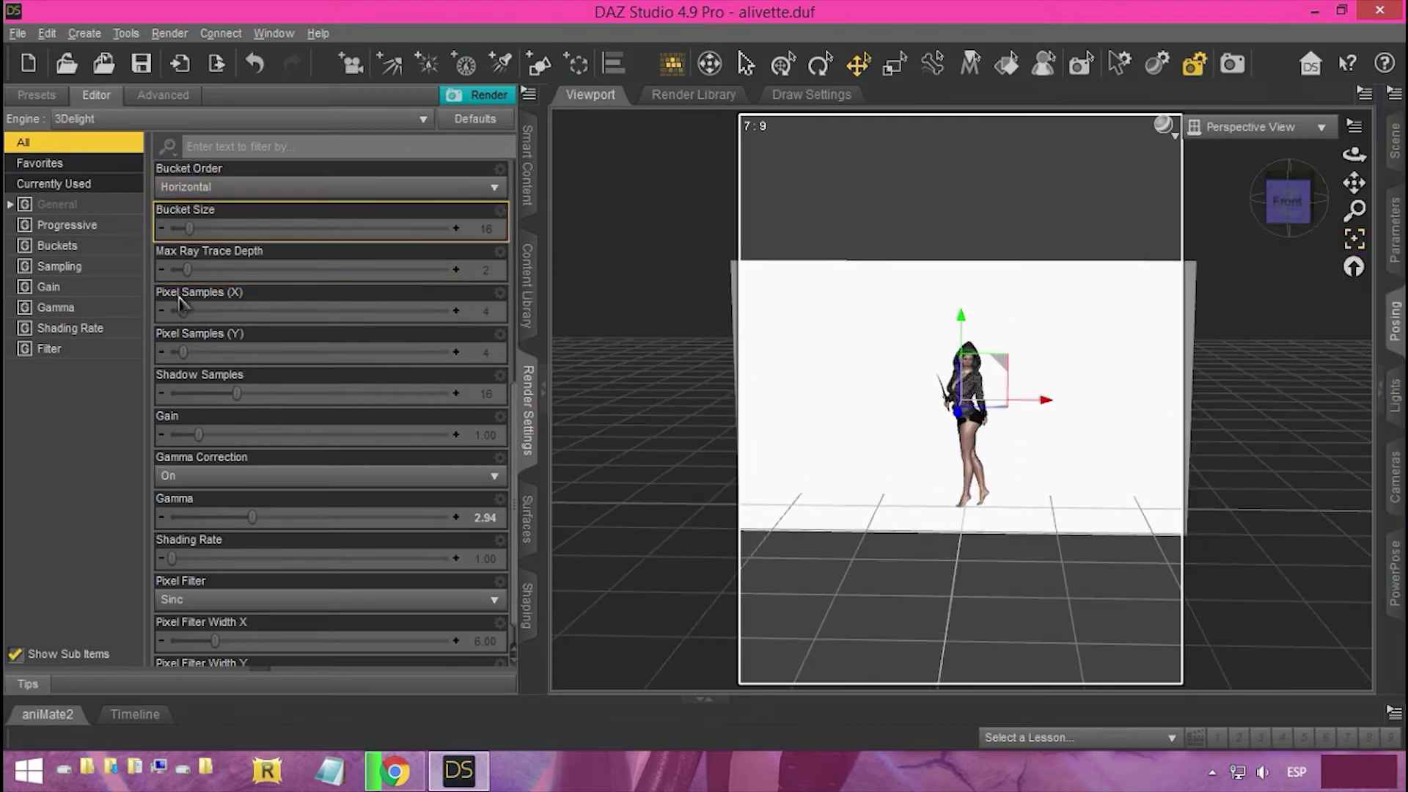
{"action": "left_click", "coordinate": [74, 204]}
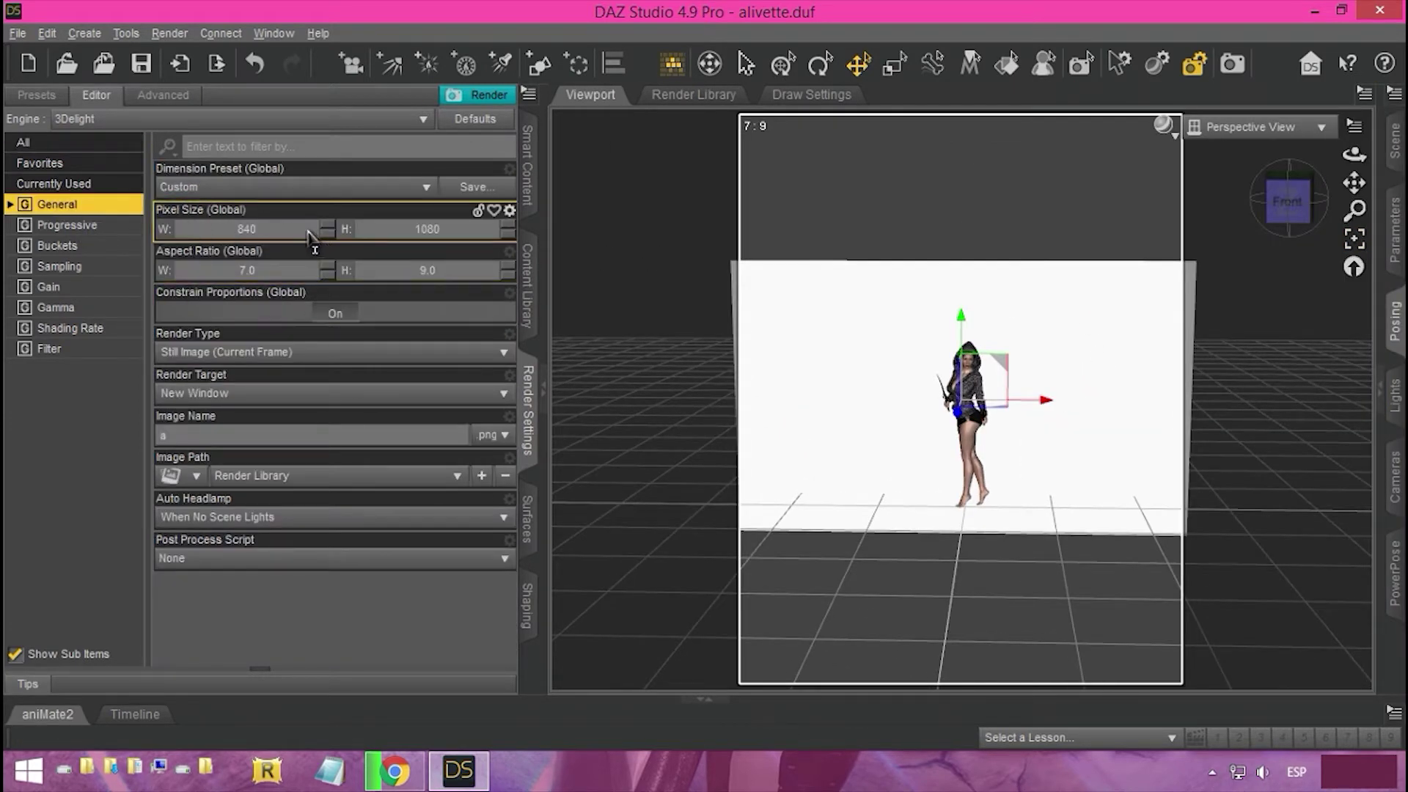
{"action": "left_click_drag", "start_coordinate": [330, 270], "coordinate": [1100, 269]}
{"action": "scroll", "coordinate": [1115, 278], "scroll_direction": "up", "scroll_amount": 6}
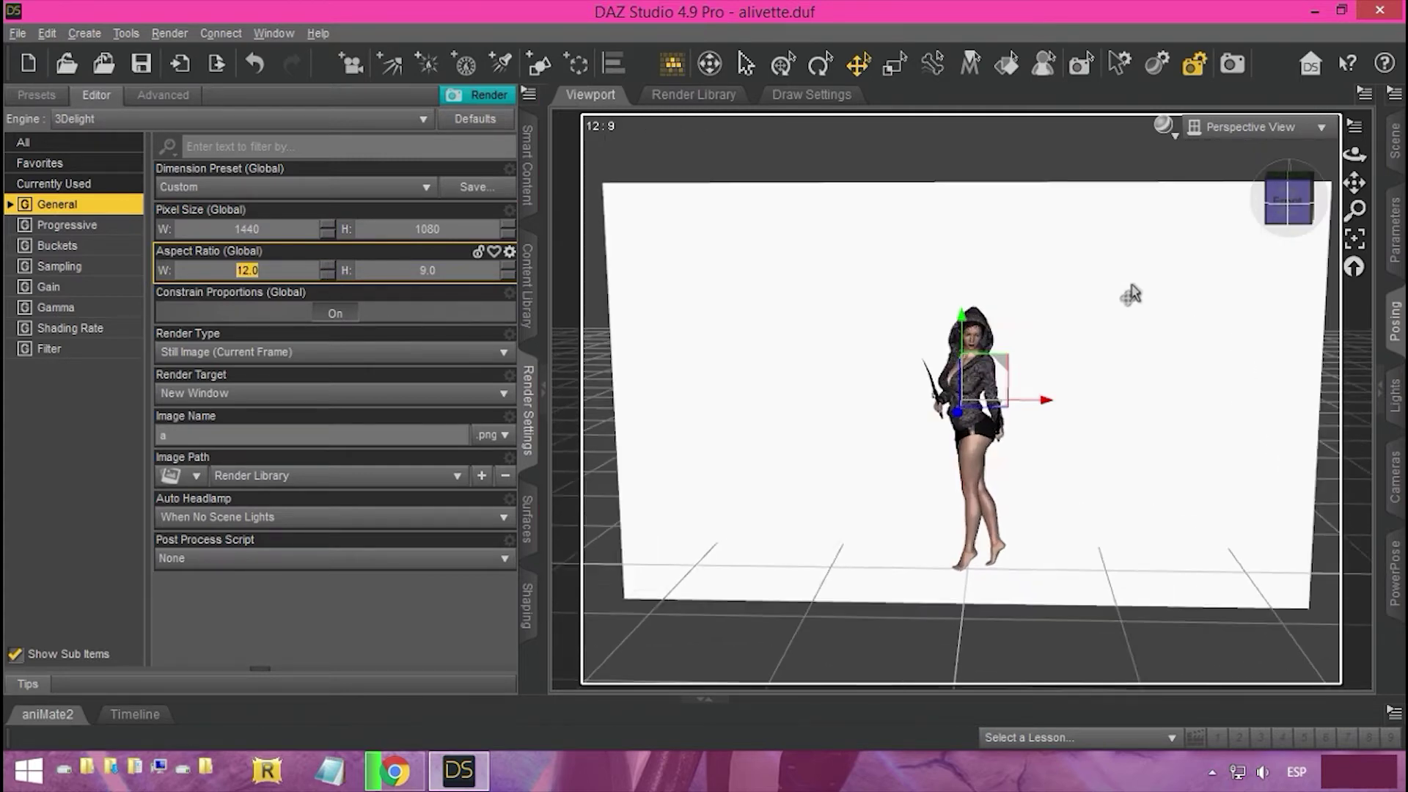
{"action": "scroll", "coordinate": [1210, 363], "scroll_direction": "up", "scroll_amount": 1}
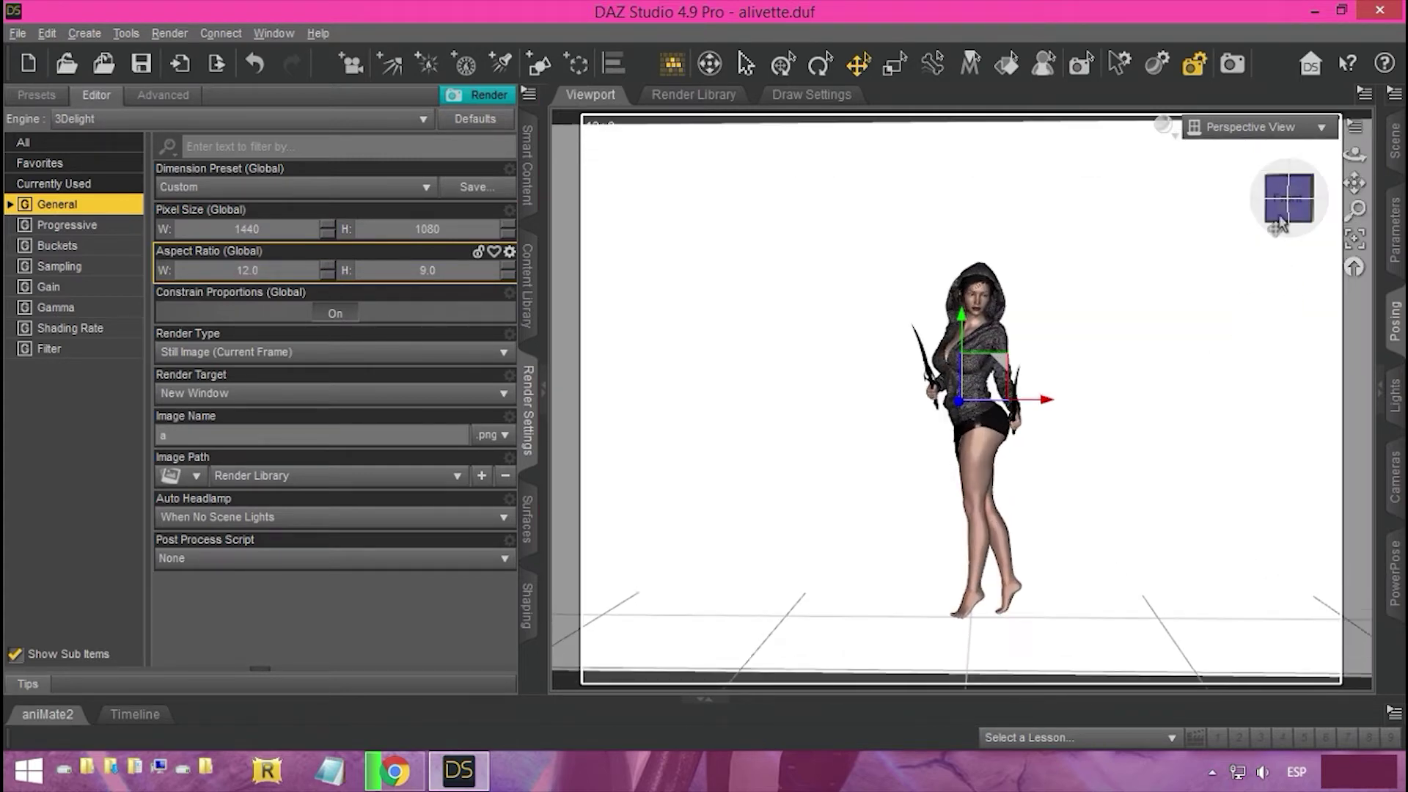
{"action": "left_click_drag", "start_coordinate": [1278, 222], "coordinate": [1243, 222]}
{"action": "scroll", "coordinate": [1135, 277], "scroll_direction": "up", "scroll_amount": 3}
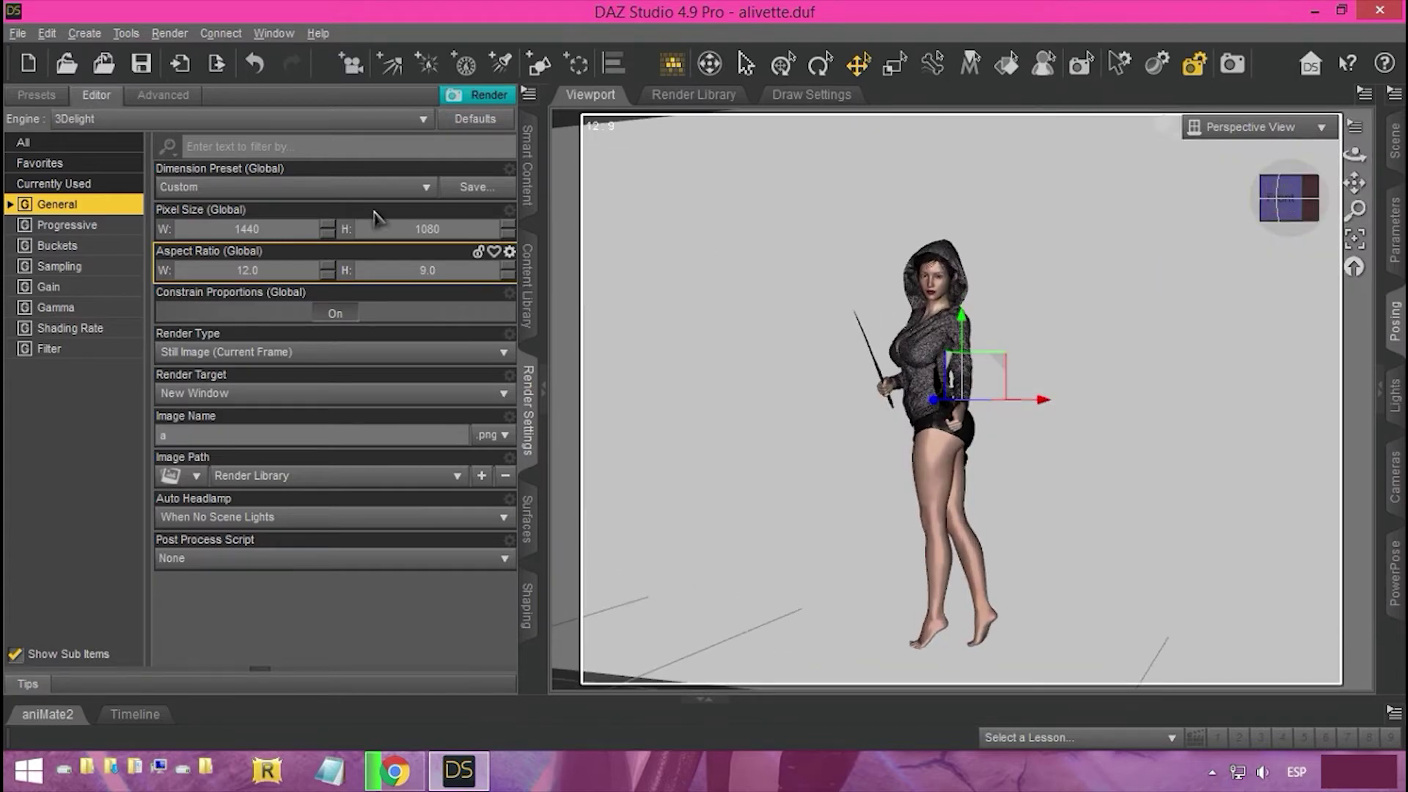
Step: Open the surface settings of the plane's Default material
{"action": "left_click", "coordinate": [1397, 150]}
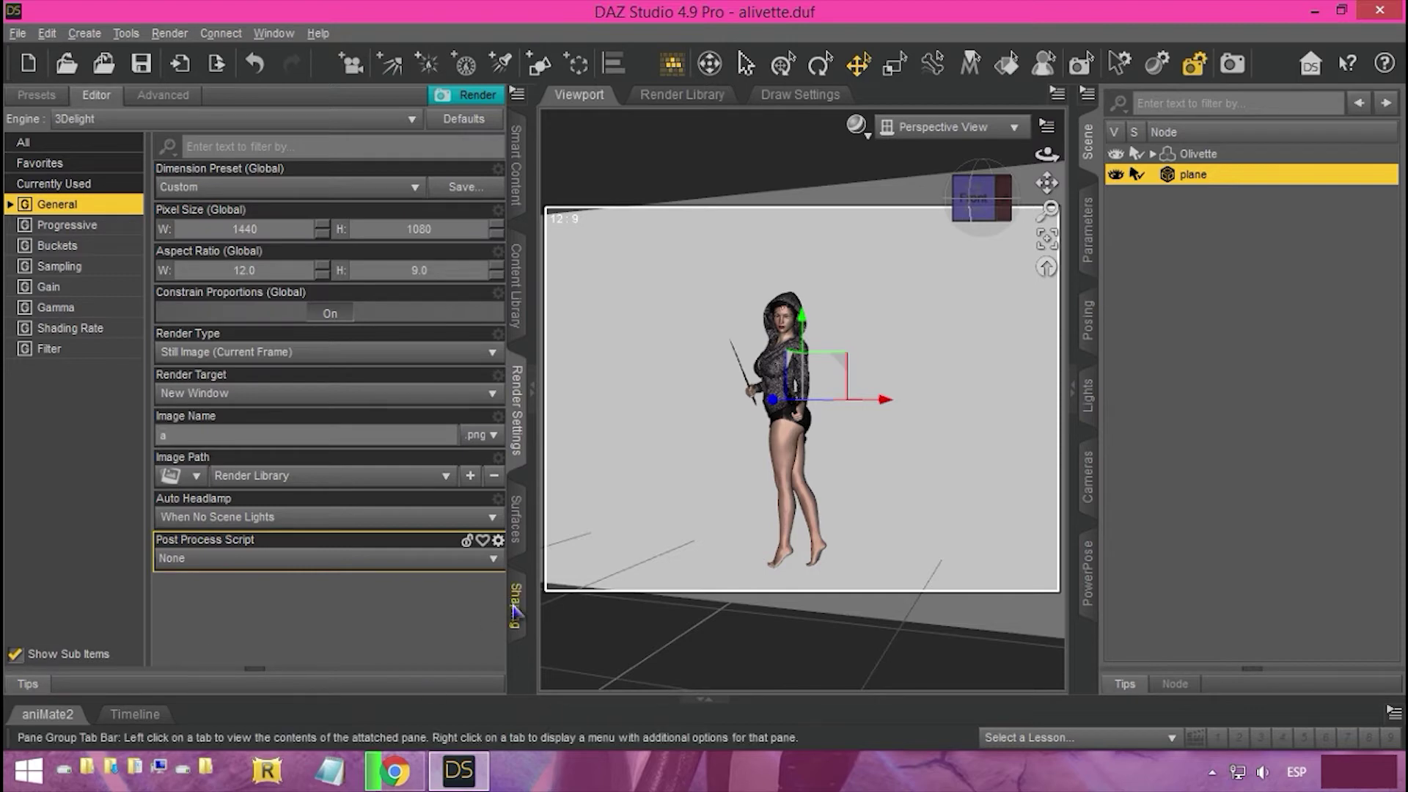
{"action": "left_click", "coordinate": [515, 605]}
{"action": "left_click", "coordinate": [517, 517]}
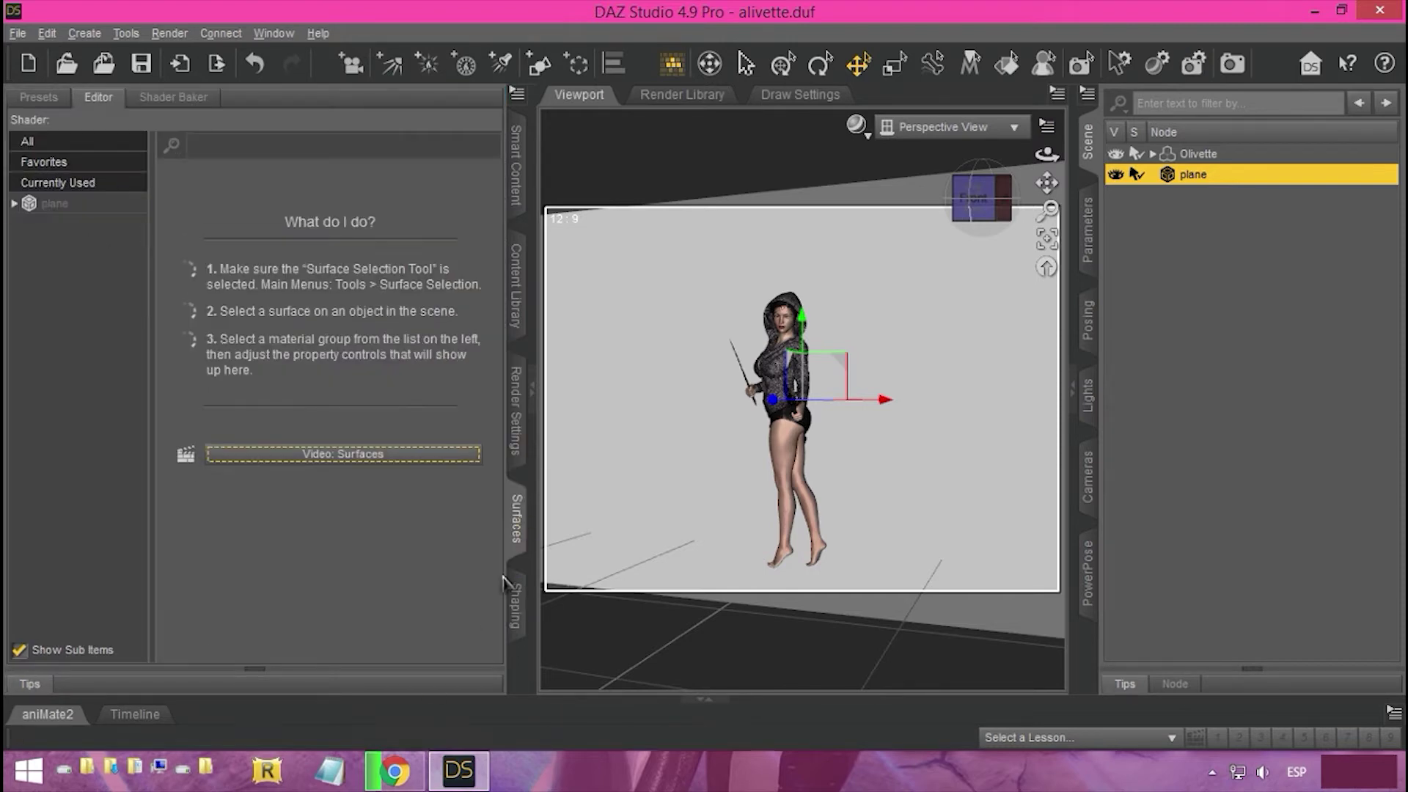
{"action": "left_click", "coordinate": [516, 605]}
{"action": "left_click", "coordinate": [518, 517]}
{"action": "left_click", "coordinate": [55, 204]}
{"action": "left_click", "coordinate": [59, 209]}
{"action": "scroll", "coordinate": [327, 521], "scroll_direction": "down", "scroll_amount": 5}
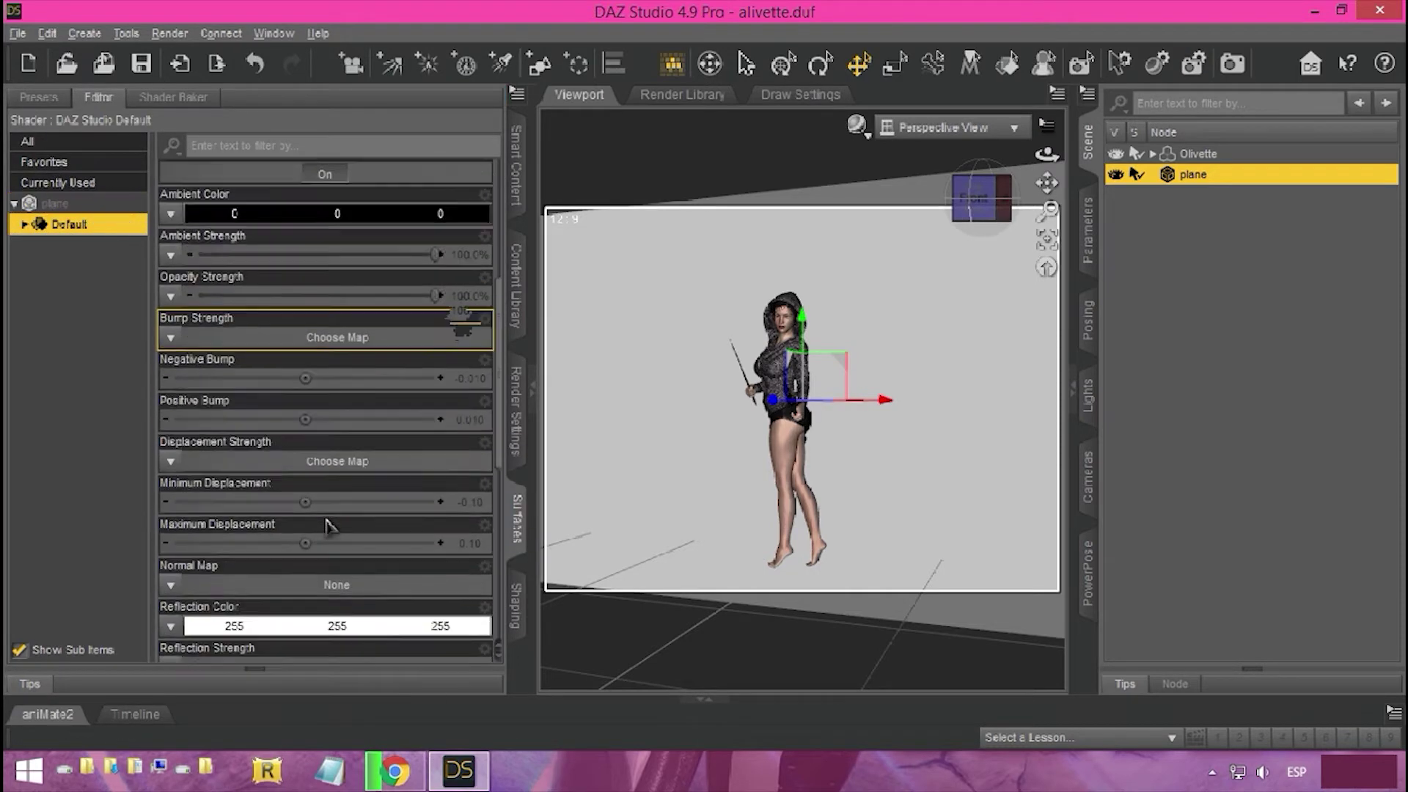
Step: Browse for an image for the plane's Bump Strength map and check the file types that can be loaded
{"action": "left_click", "coordinate": [173, 270]}
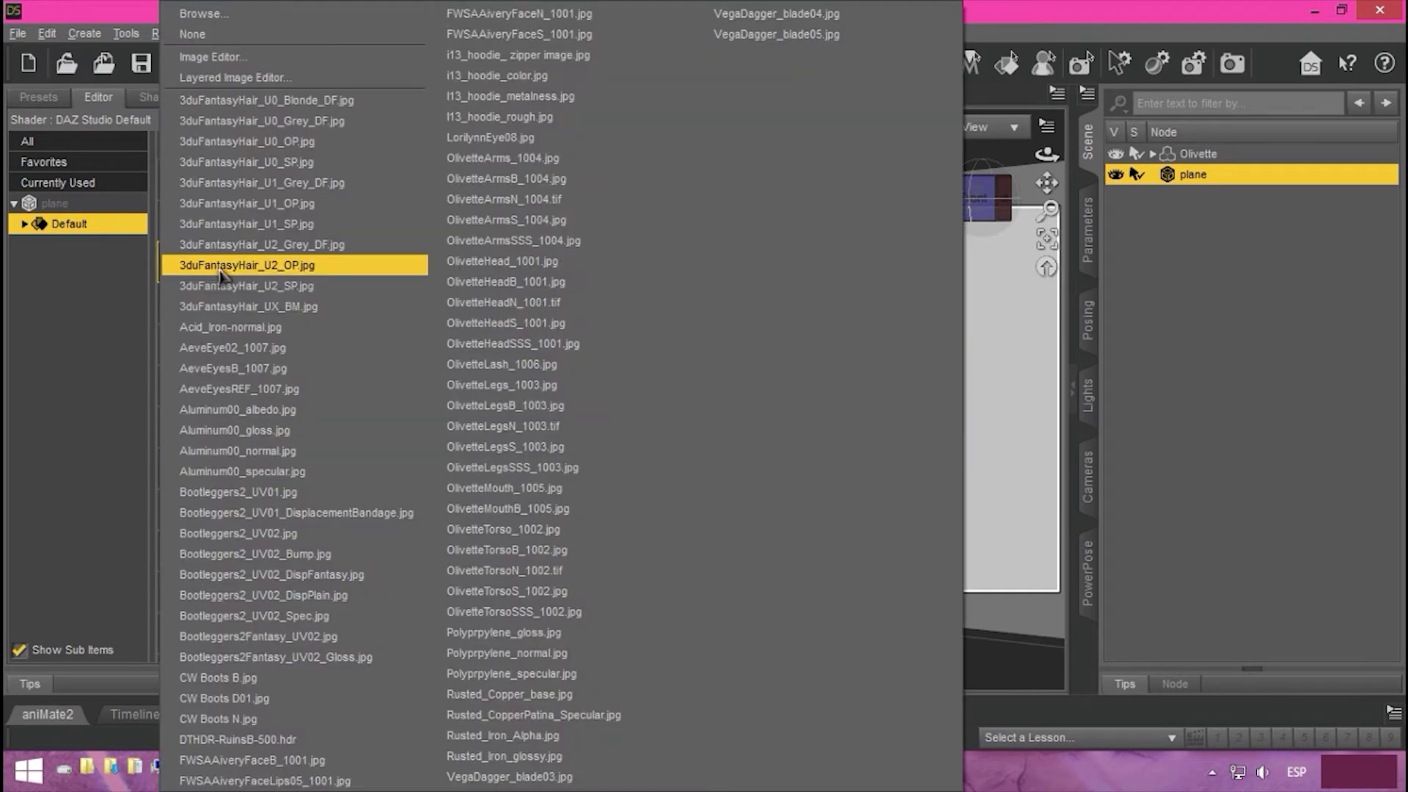
{"action": "left_click", "coordinate": [286, 14]}
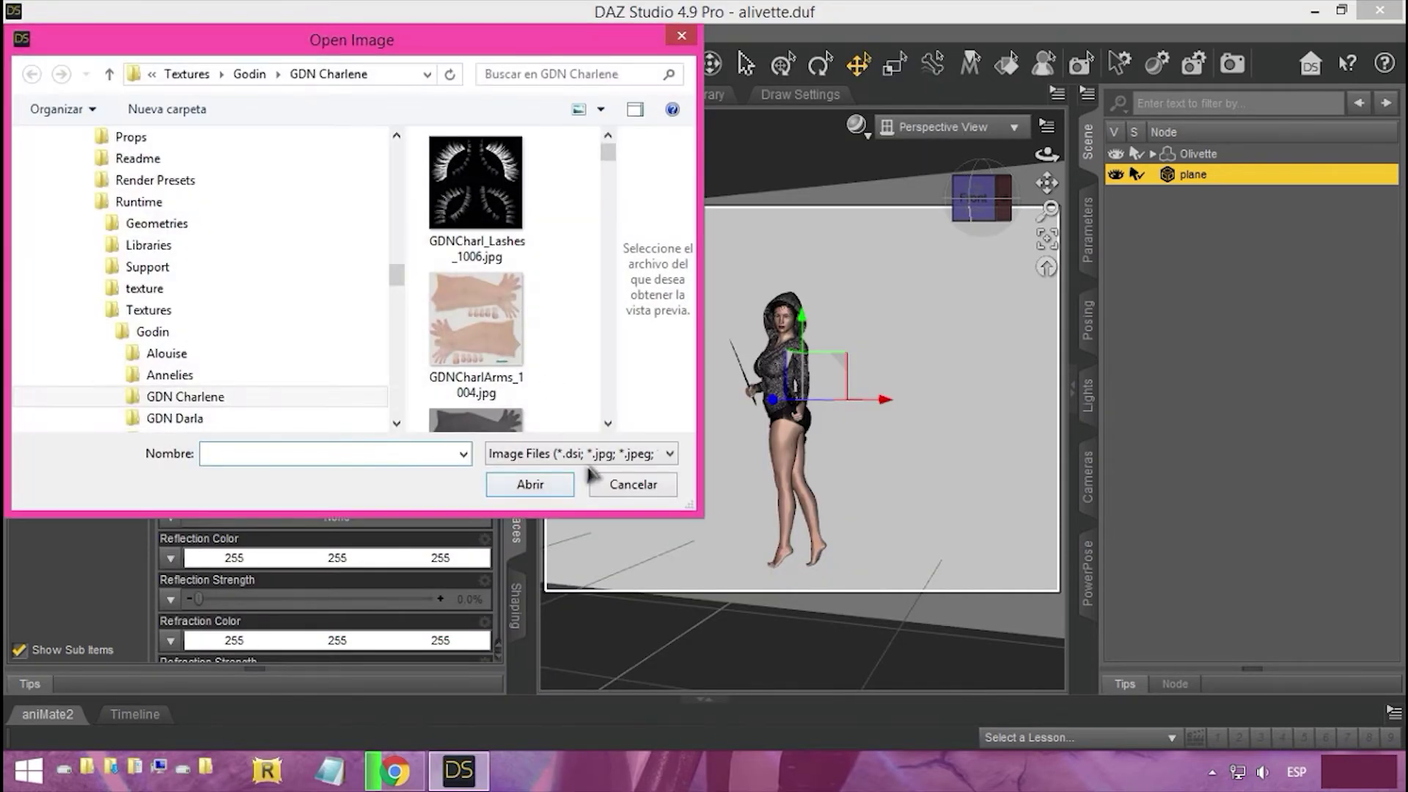
{"action": "left_click", "coordinate": [591, 453]}
{"action": "left_click", "coordinate": [590, 453]}
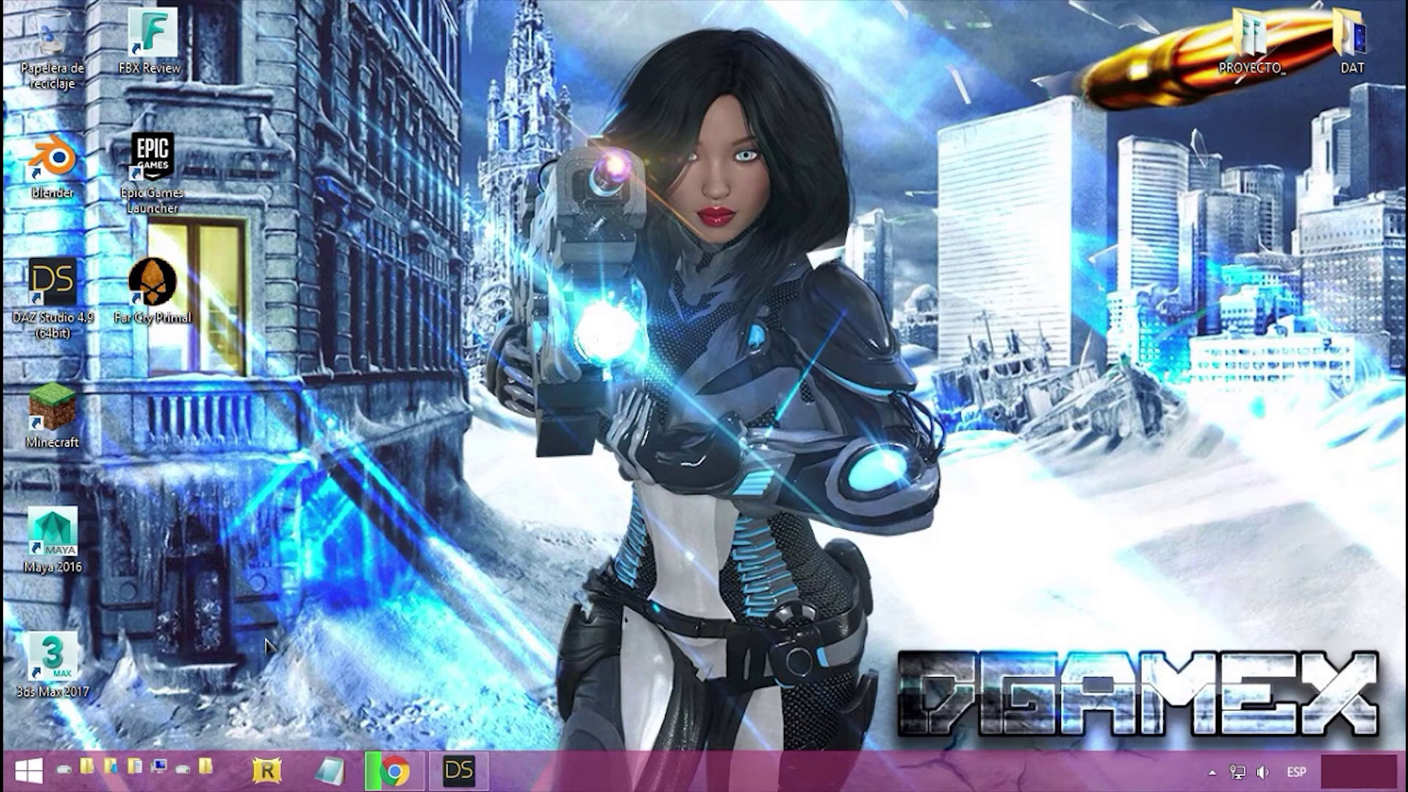
Step: Switch to Photoshop and open the recent file WarGil.psd
{"action": "left_click", "coordinate": [29, 770]}
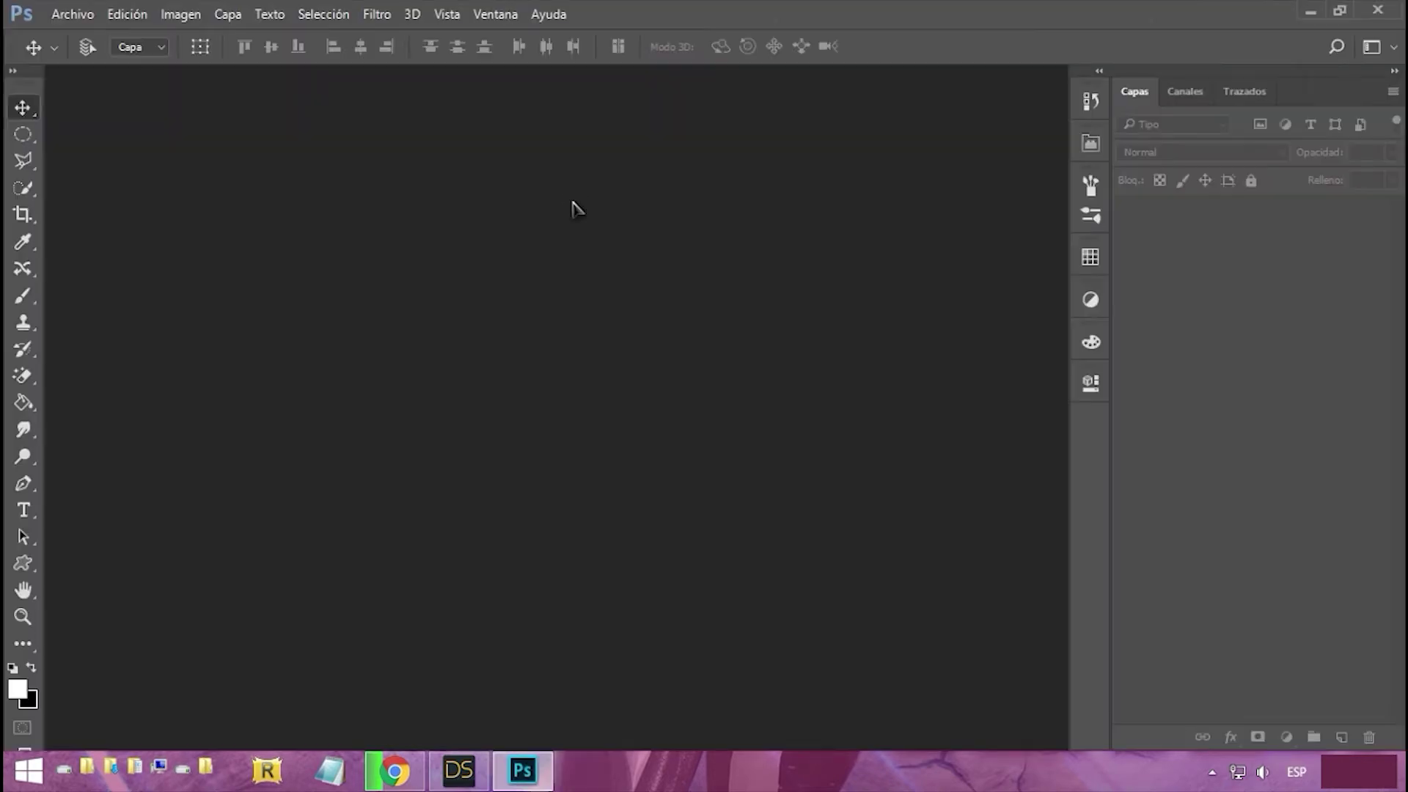
{"action": "left_click", "coordinate": [73, 14]}
{"action": "mouse_move", "coordinate": [164, 135]}
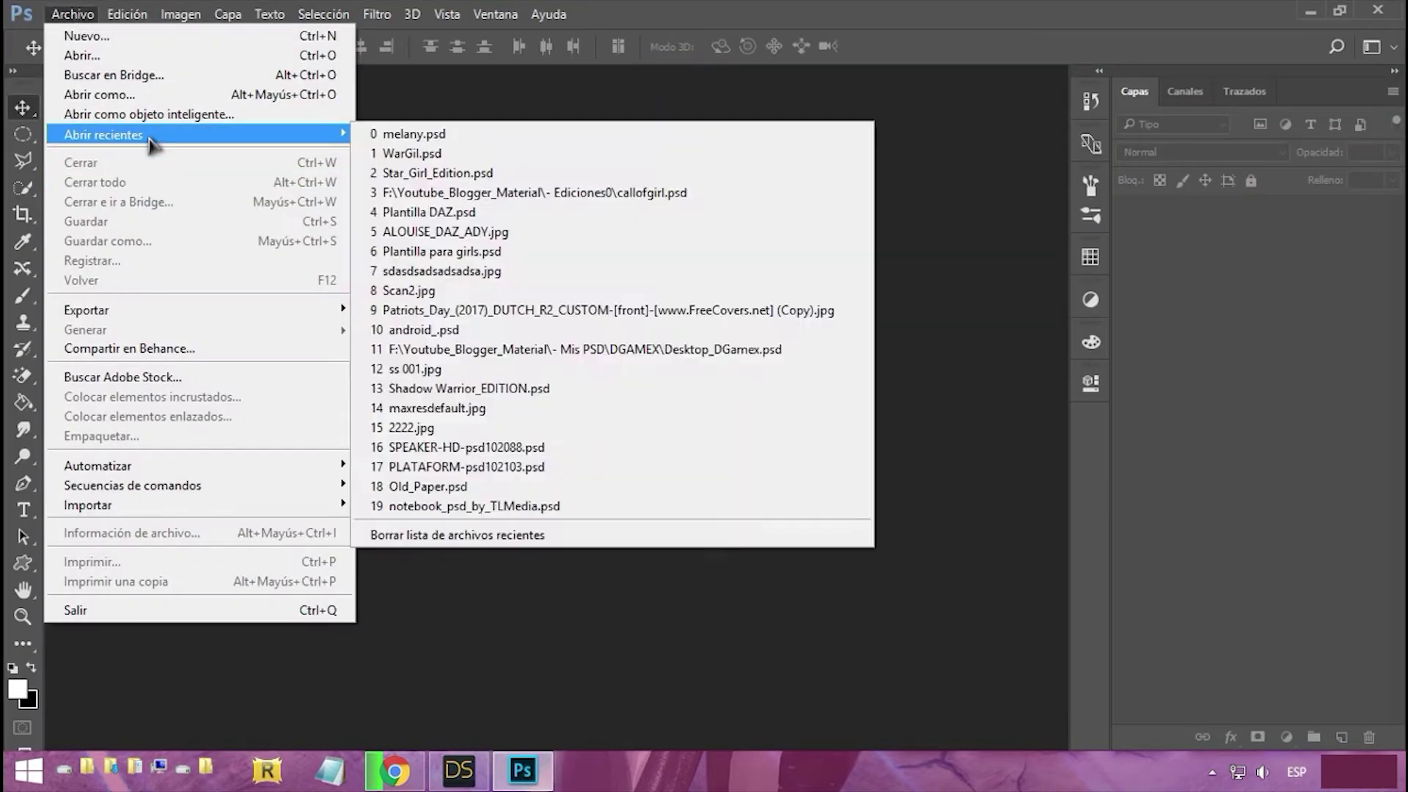
{"action": "left_click", "coordinate": [437, 154]}
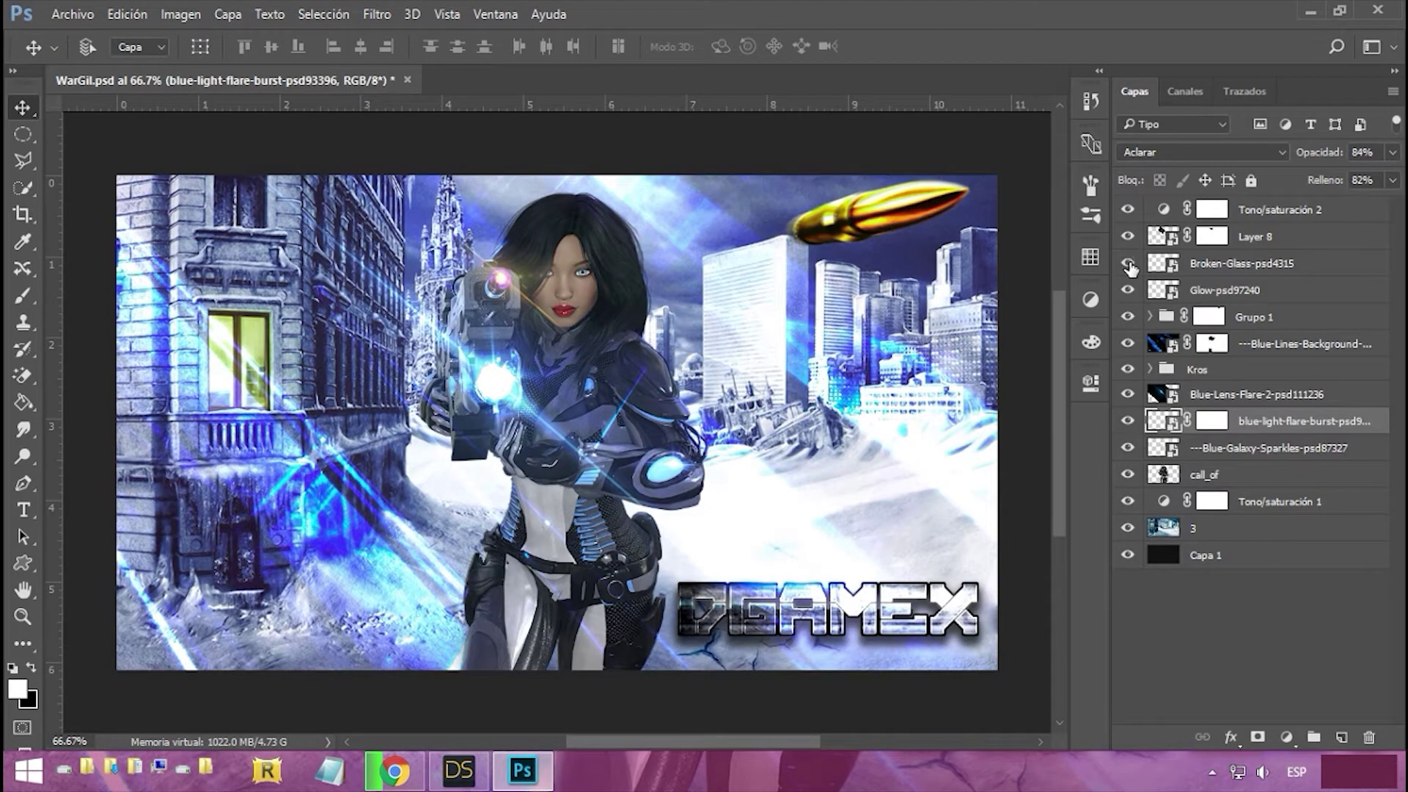
Step: Hide the call_of, Kros, Glow, Layer 8, Broken-Glass, Grupo 1, blue-light-flare-burst, Blue-Galaxy-Sparkles and Blue-Lens-Flare-2 layers
{"action": "left_click", "coordinate": [1127, 474]}
{"action": "left_click", "coordinate": [1127, 371]}
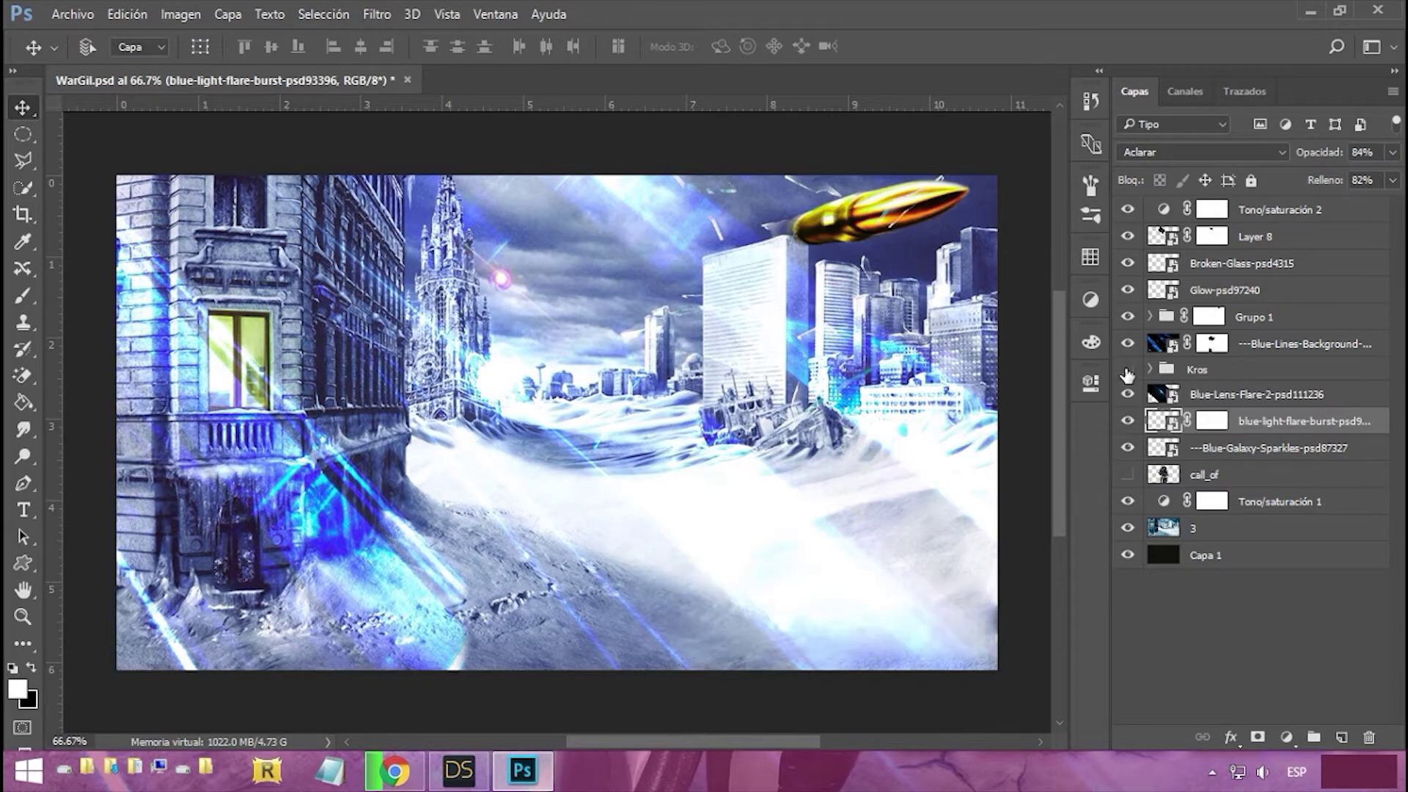
{"action": "left_click", "coordinate": [1127, 290]}
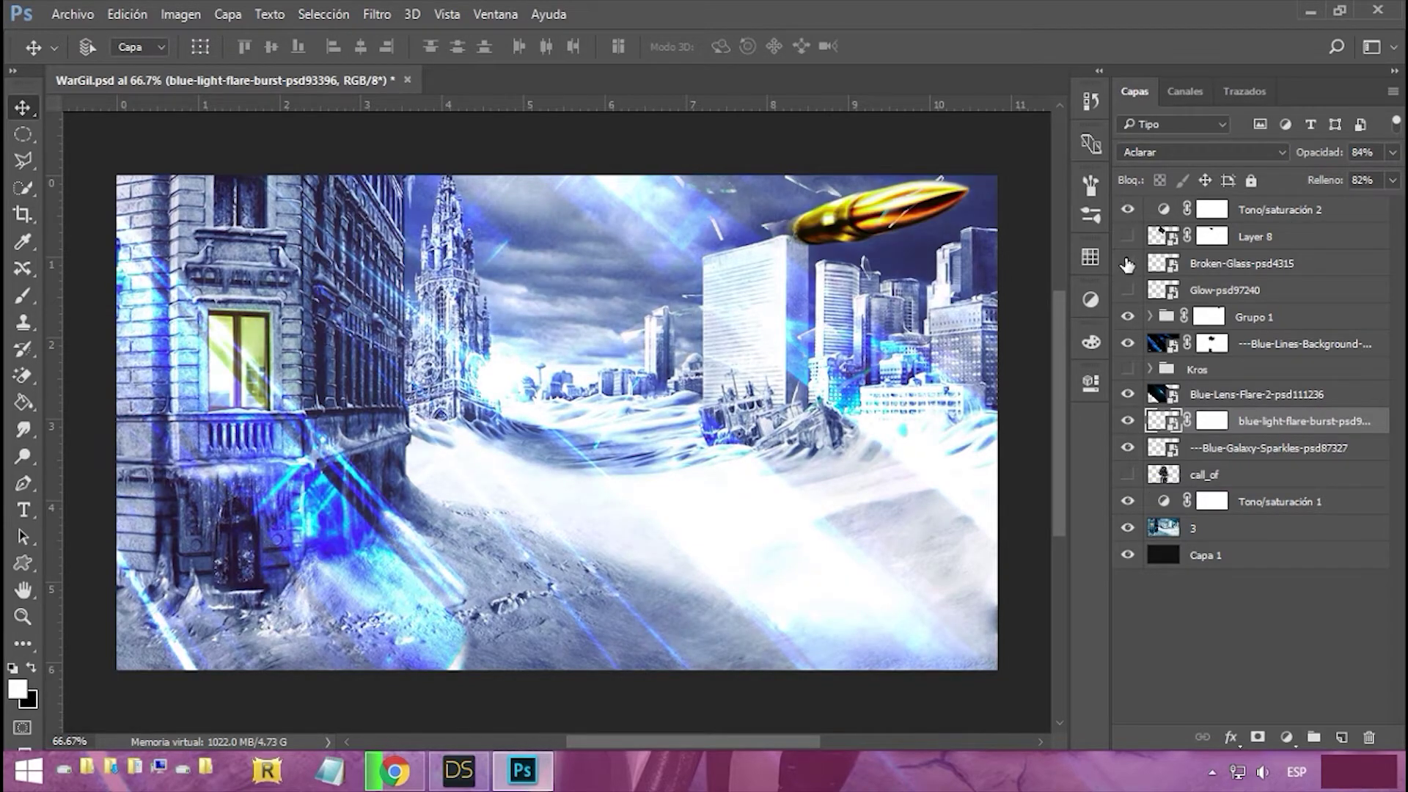
{"action": "left_click", "coordinate": [1127, 263]}
{"action": "left_click", "coordinate": [1128, 423]}
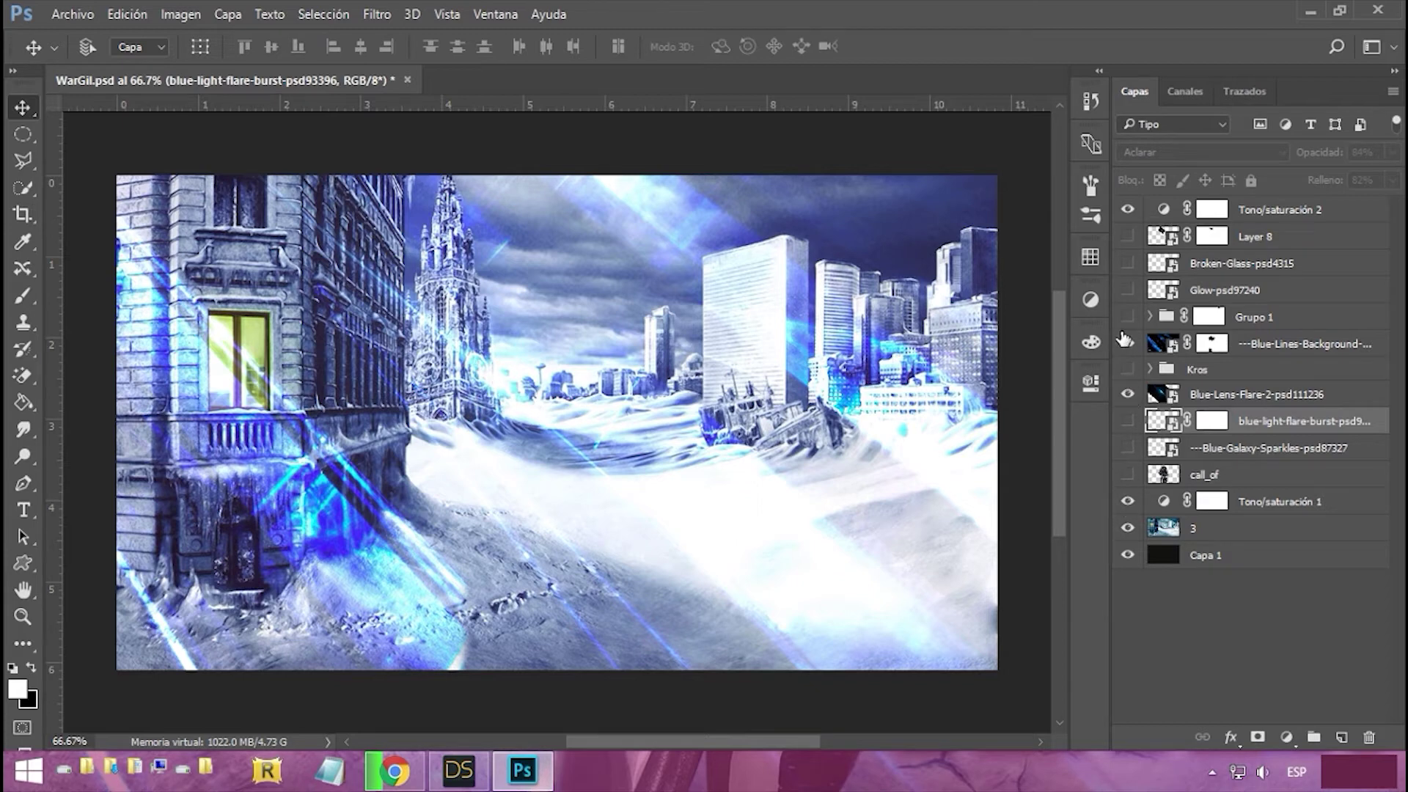
{"action": "left_click", "coordinate": [1128, 394]}
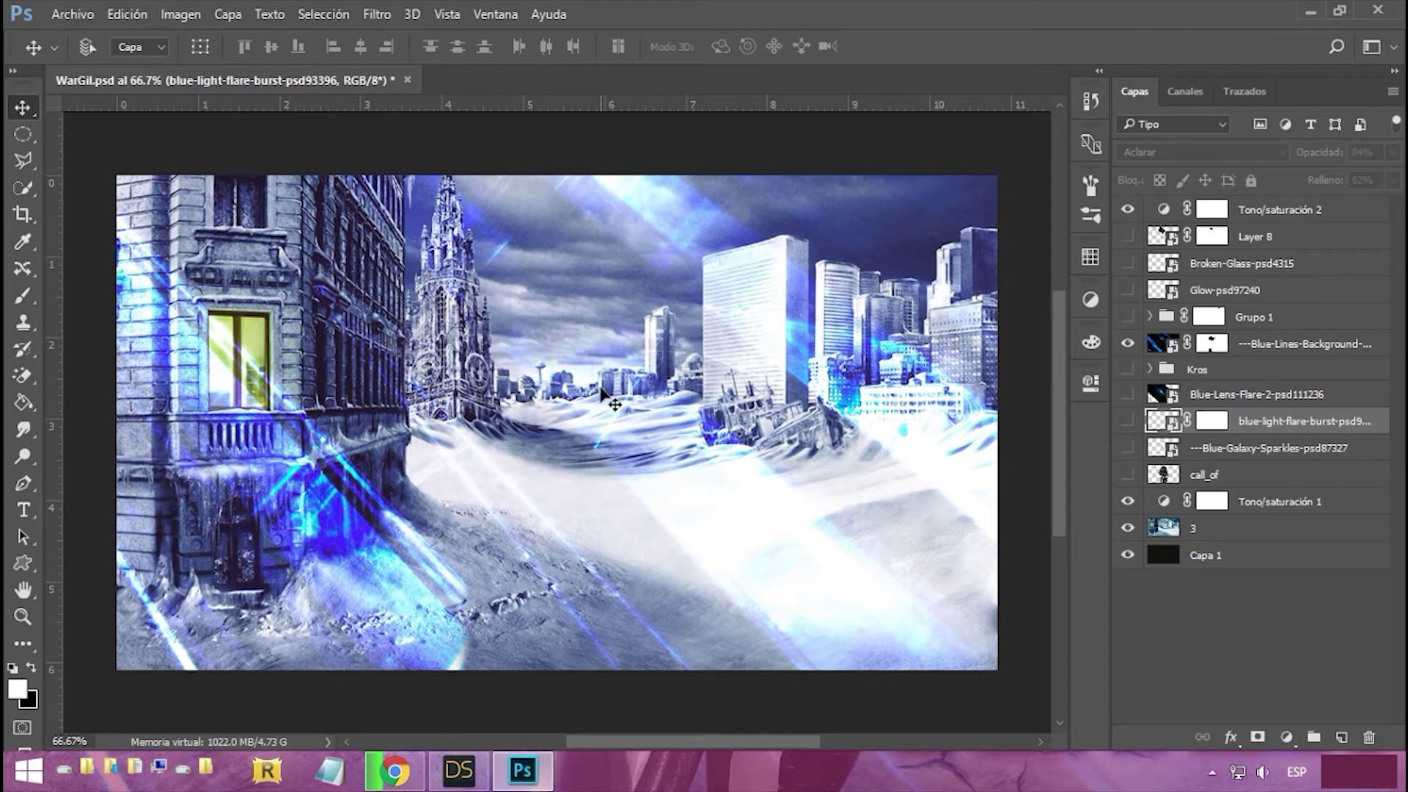
Step: Save the composite to the desktop as the JPEG WarGil.jpg with quality 12 (Máxima) and optimized baseline format
{"action": "left_click", "coordinate": [55, 13]}
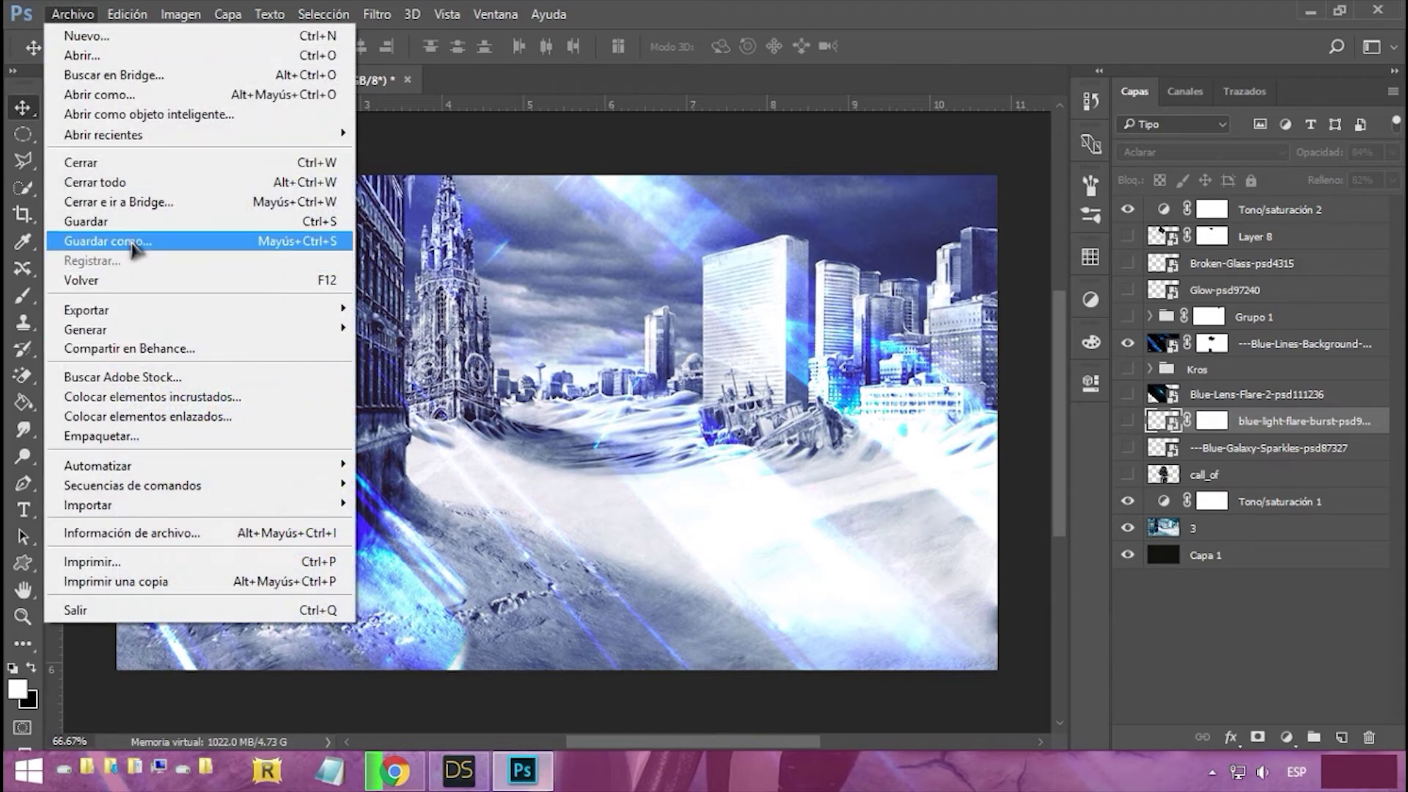
{"action": "left_click", "coordinate": [95, 232]}
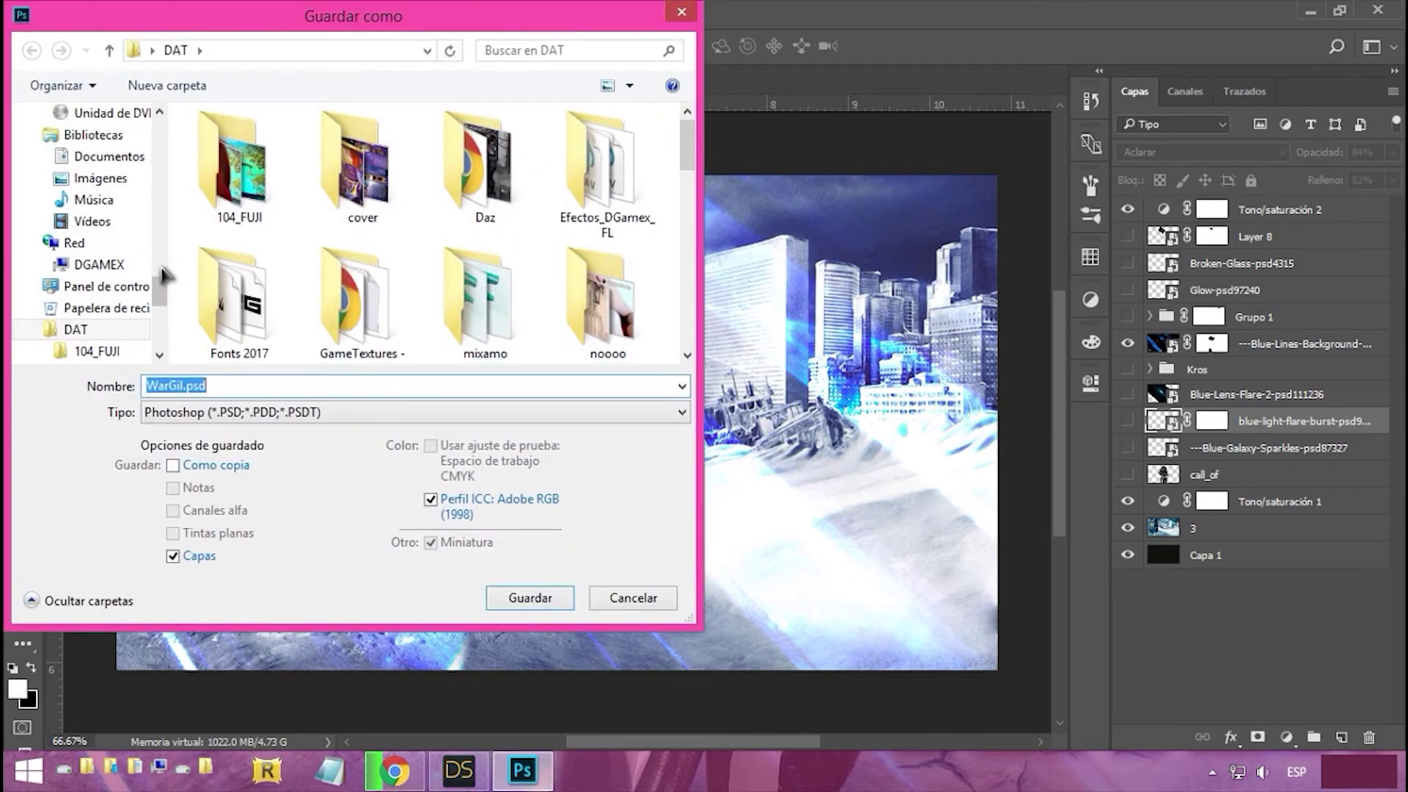
{"action": "left_click_drag", "start_coordinate": [156, 291], "coordinate": [176, 117]}
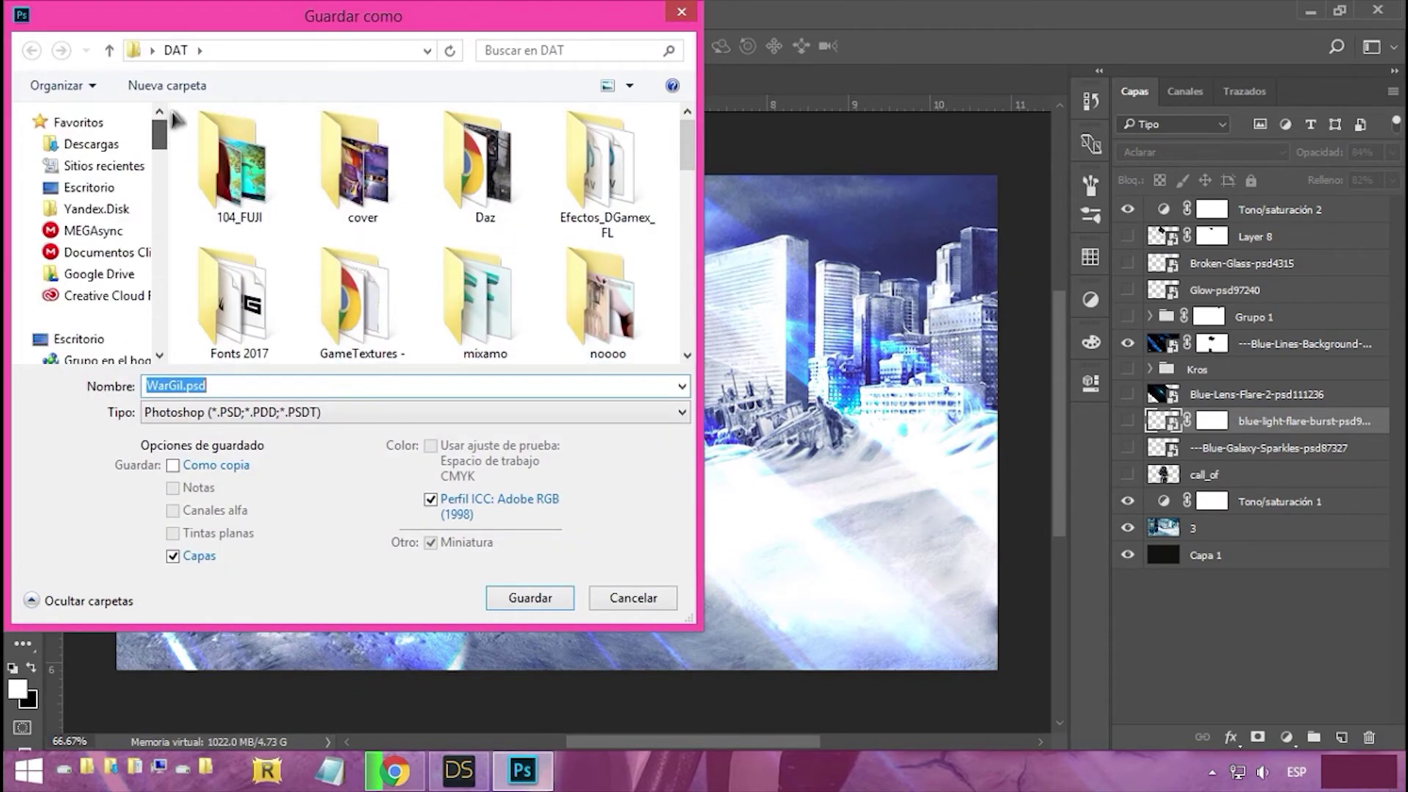
{"action": "left_click", "coordinate": [89, 187]}
{"action": "left_click", "coordinate": [411, 412]}
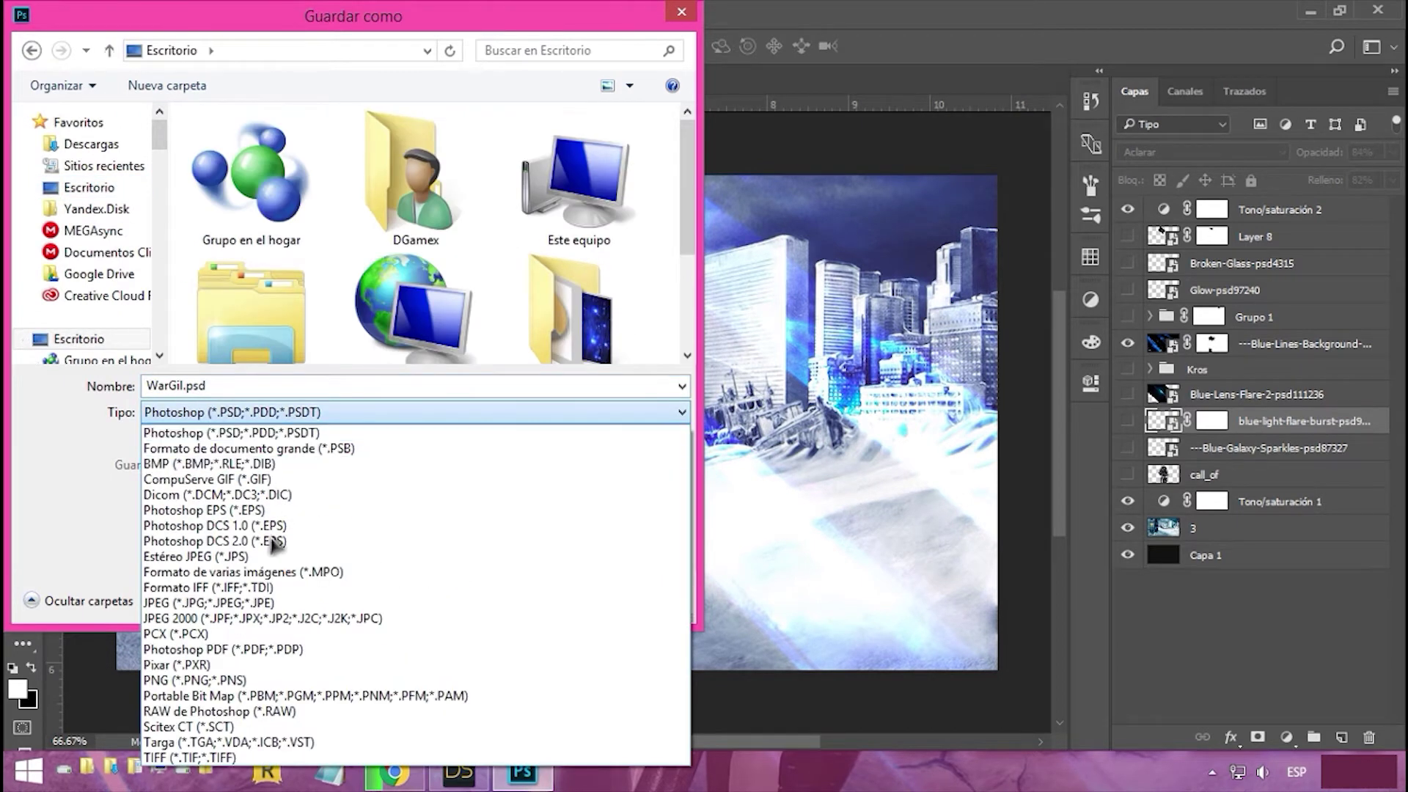
{"action": "left_click", "coordinate": [200, 602]}
{"action": "left_click", "coordinate": [528, 597]}
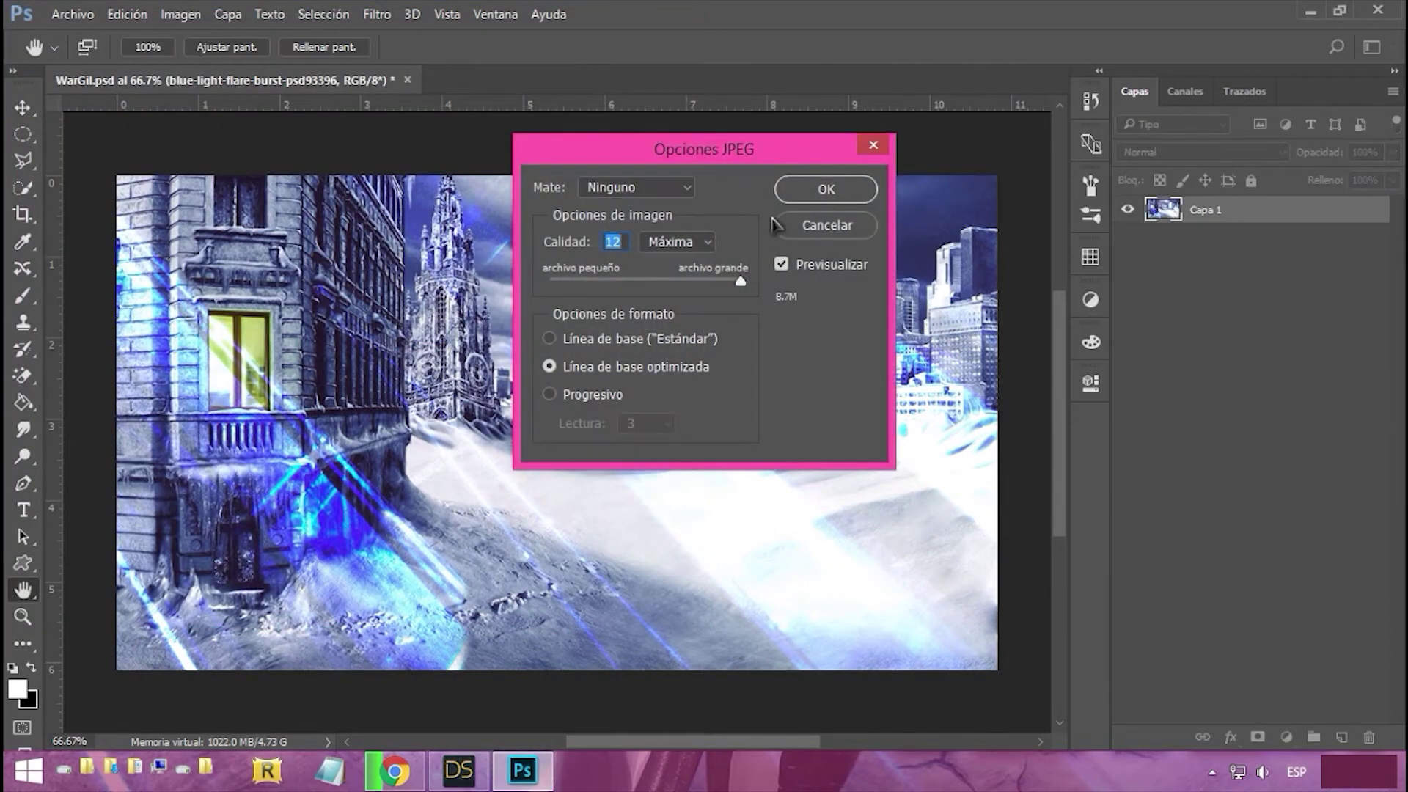
{"action": "left_click", "coordinate": [822, 189]}
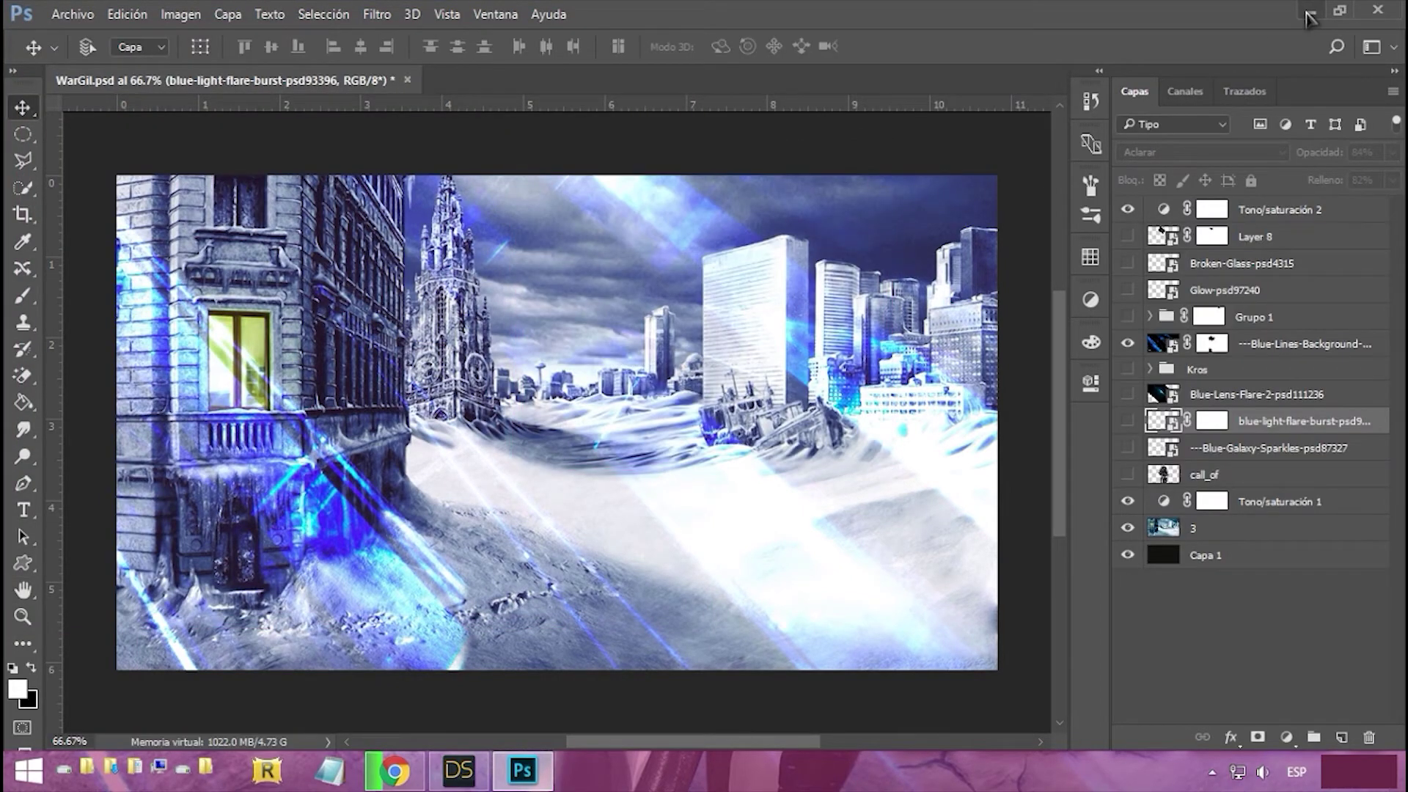
Step: Switch back to DAZ Studio, select the plane and open the surface settings of its Default material
{"action": "left_click", "coordinate": [1309, 11]}
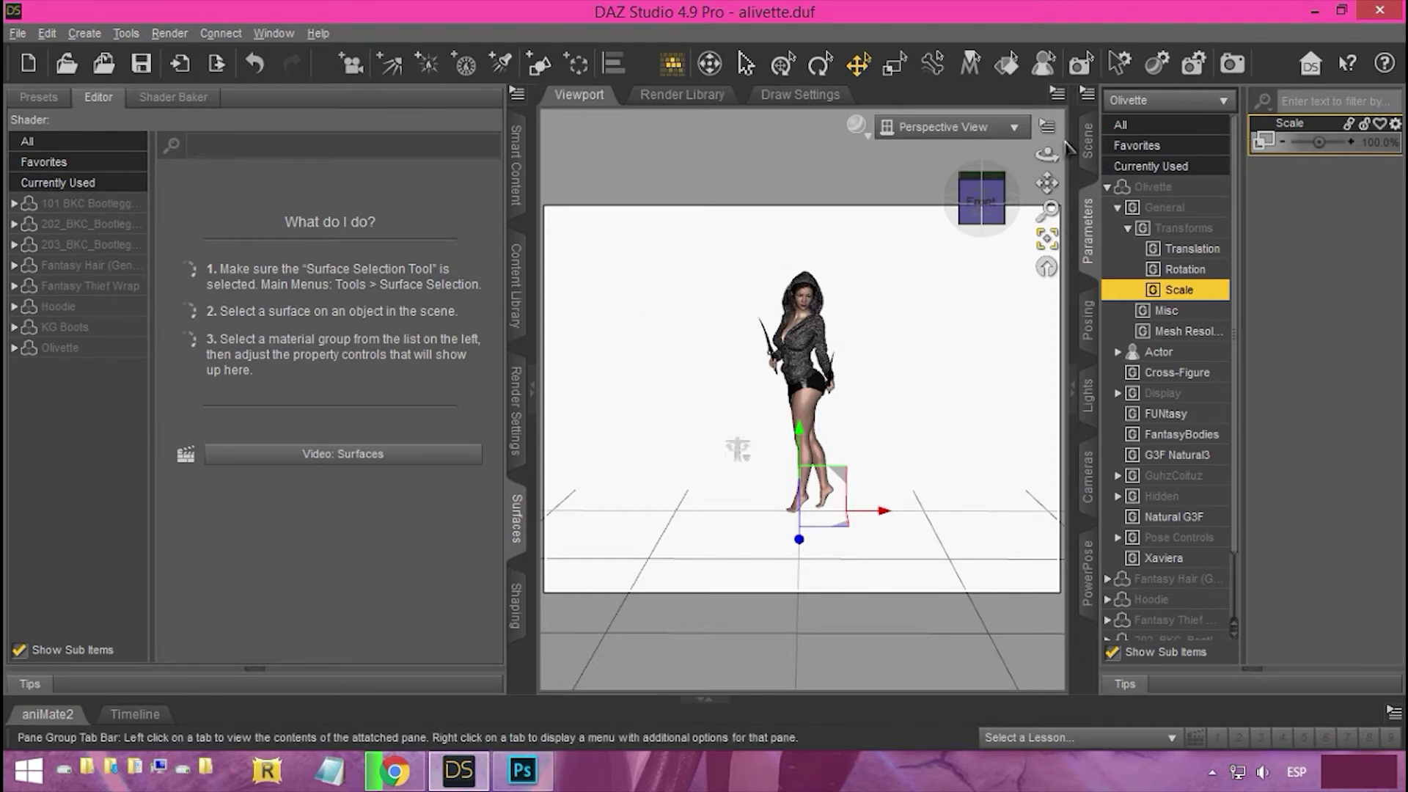
{"action": "left_click", "coordinate": [1087, 141]}
{"action": "left_click", "coordinate": [1188, 176]}
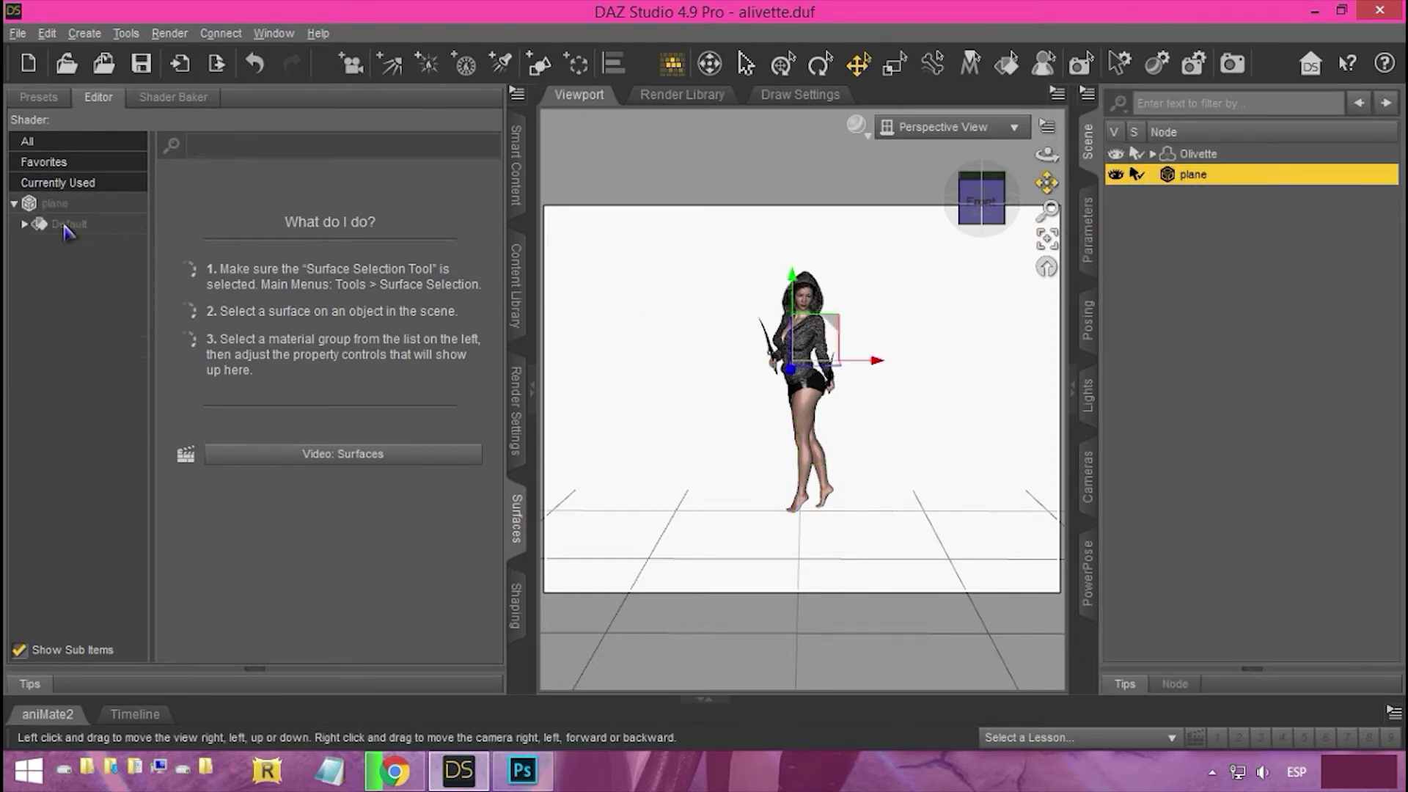
{"action": "left_click", "coordinate": [65, 223]}
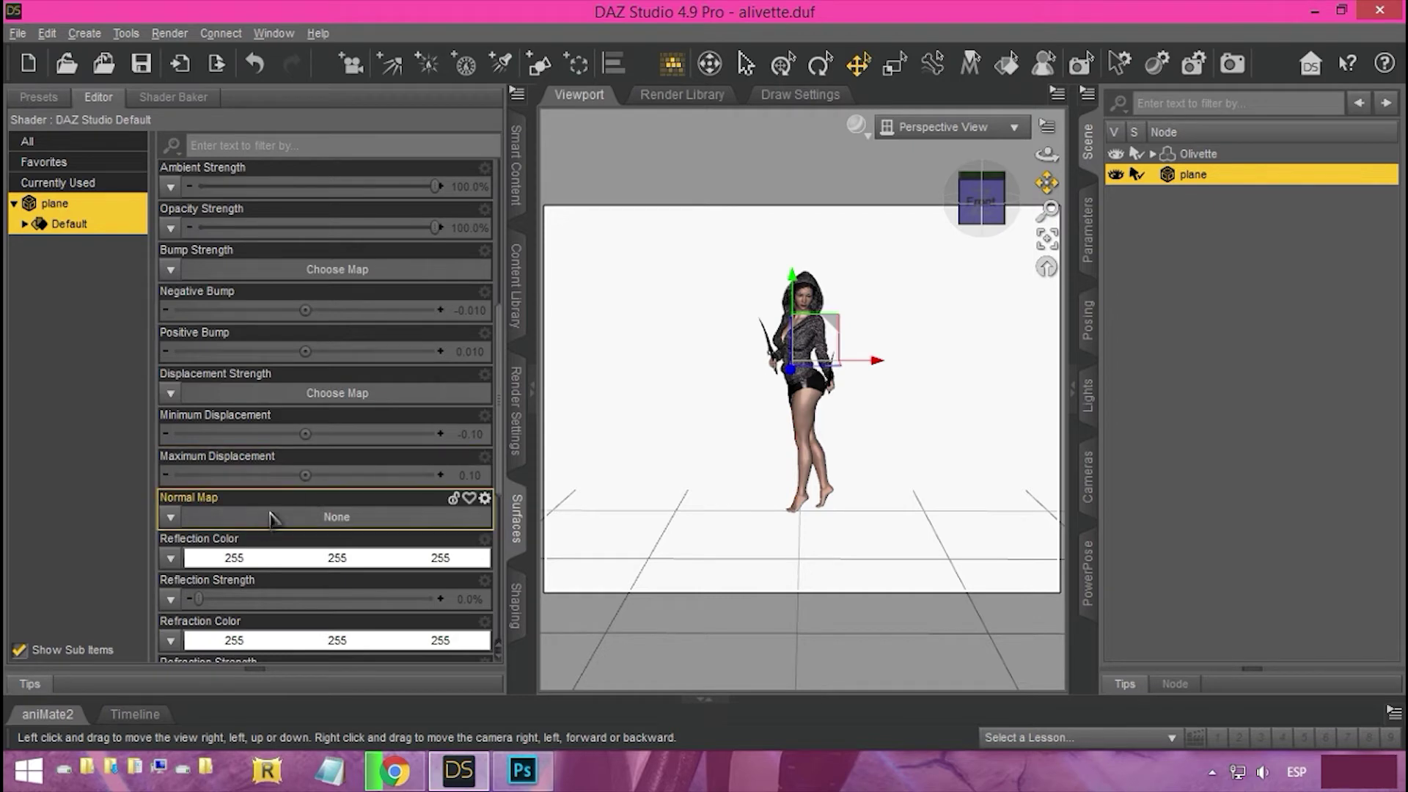
Step: Load WarGil.jpg from the desktop as the image map for the plane's Diffuse Color
{"action": "scroll", "coordinate": [271, 518], "scroll_direction": "down", "scroll_amount": 5}
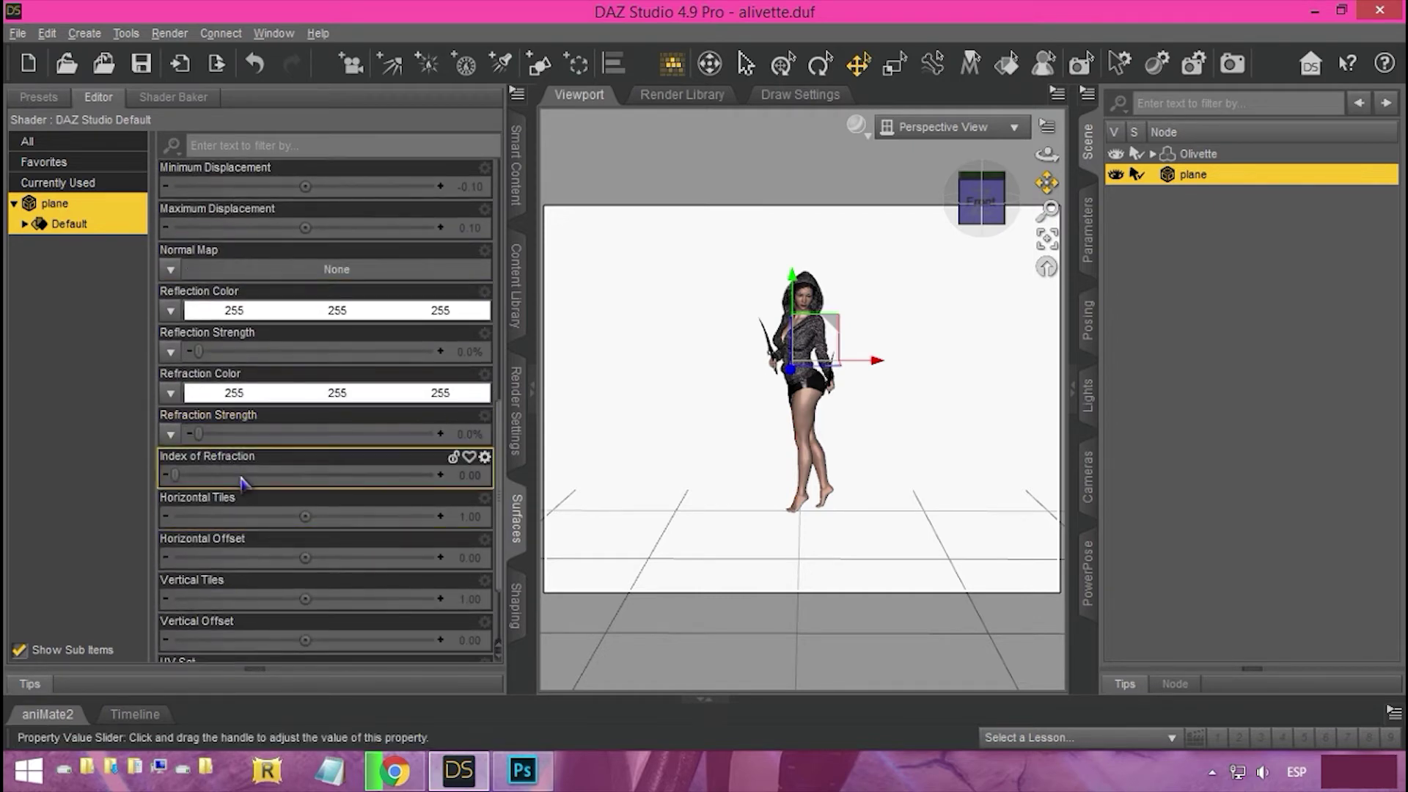
{"action": "scroll", "coordinate": [266, 367], "scroll_direction": "down", "scroll_amount": 3}
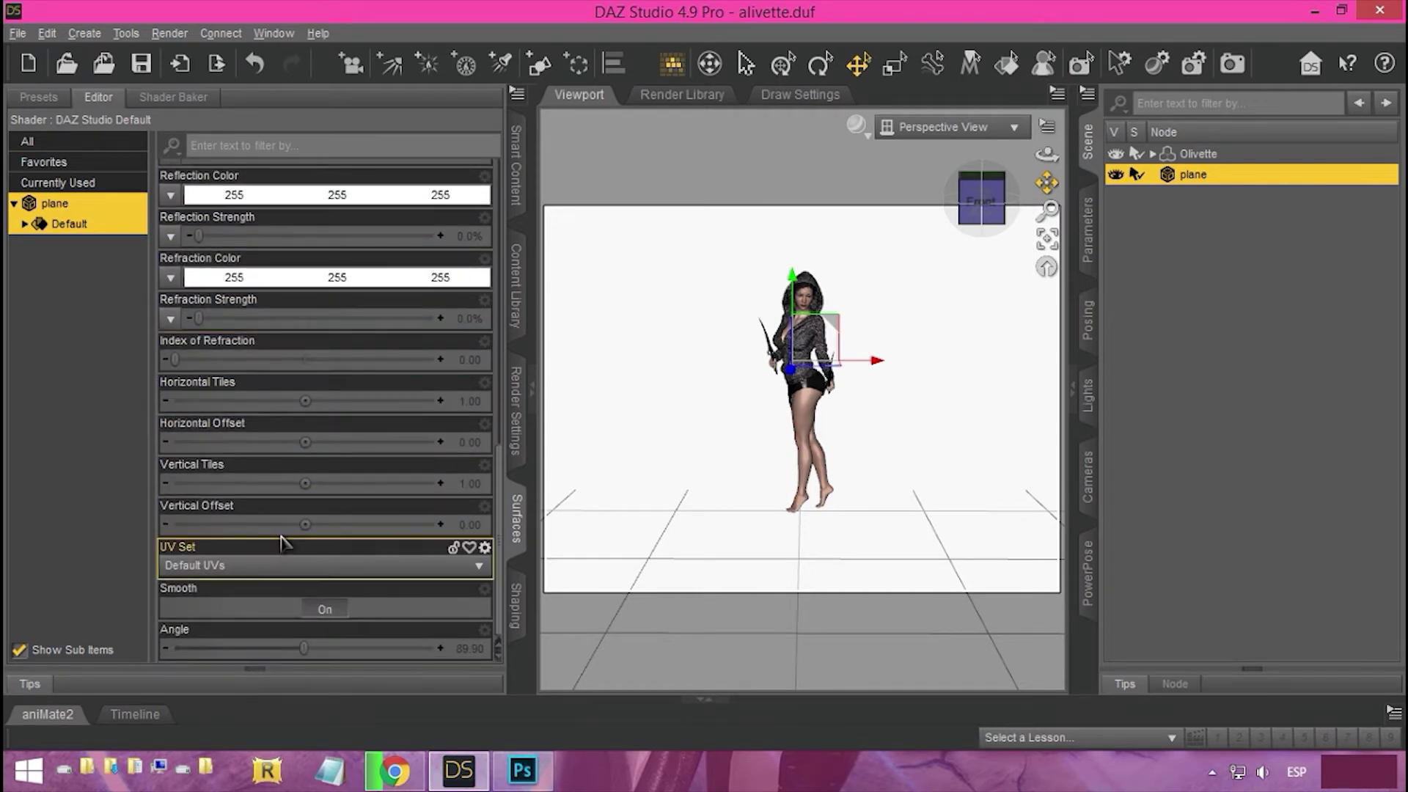
{"action": "scroll", "coordinate": [281, 543], "scroll_direction": "up", "scroll_amount": 12}
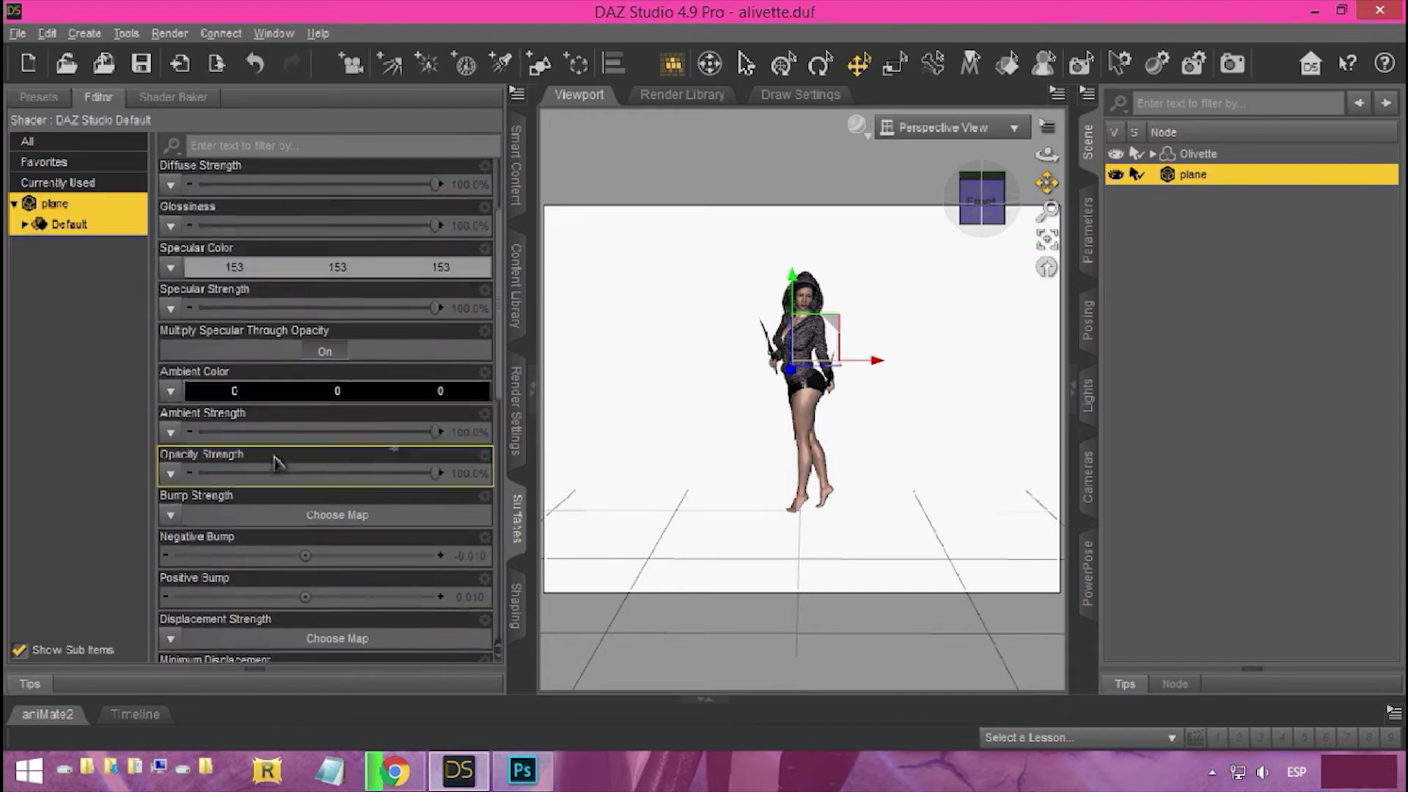
{"action": "scroll", "coordinate": [279, 462], "scroll_direction": "up", "scroll_amount": 3}
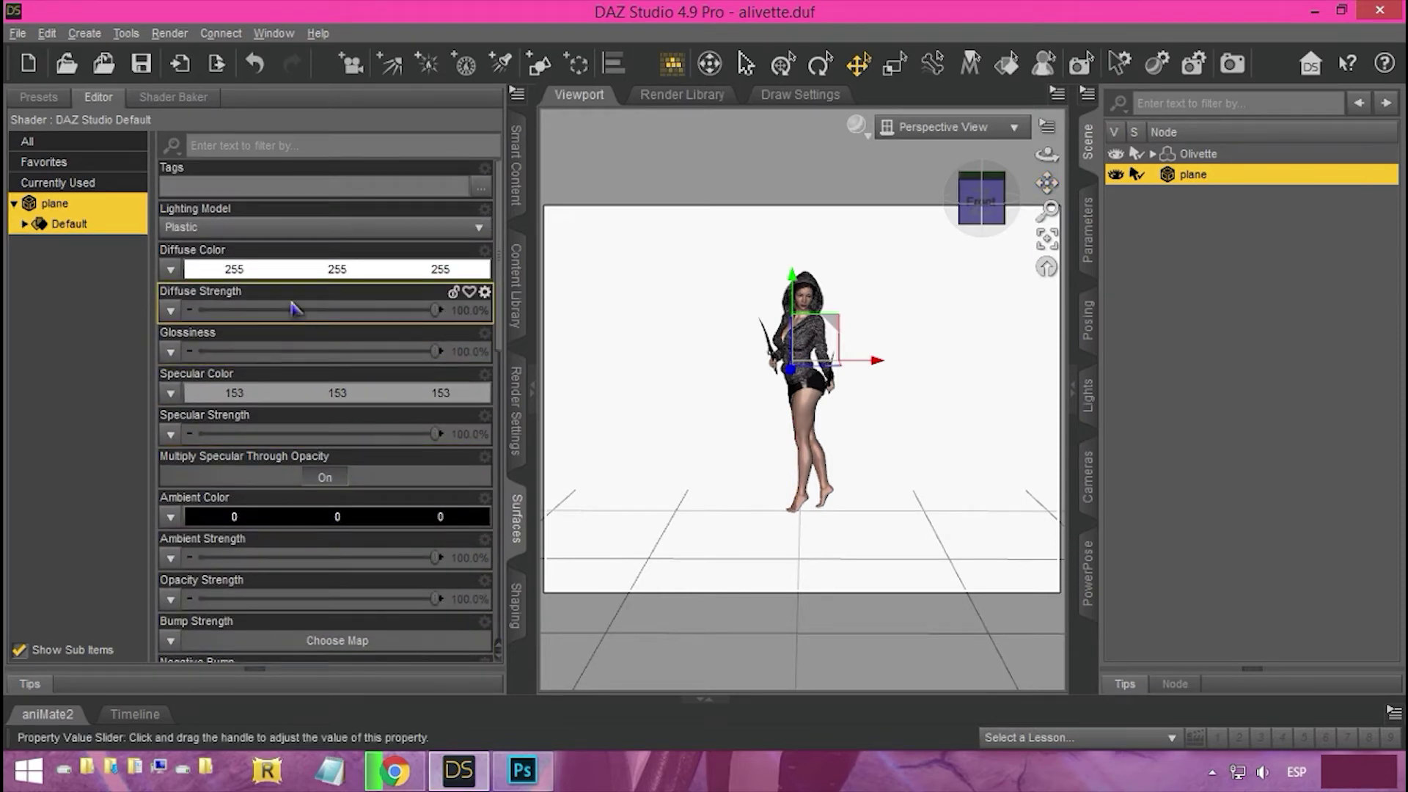
{"action": "left_click", "coordinate": [170, 270]}
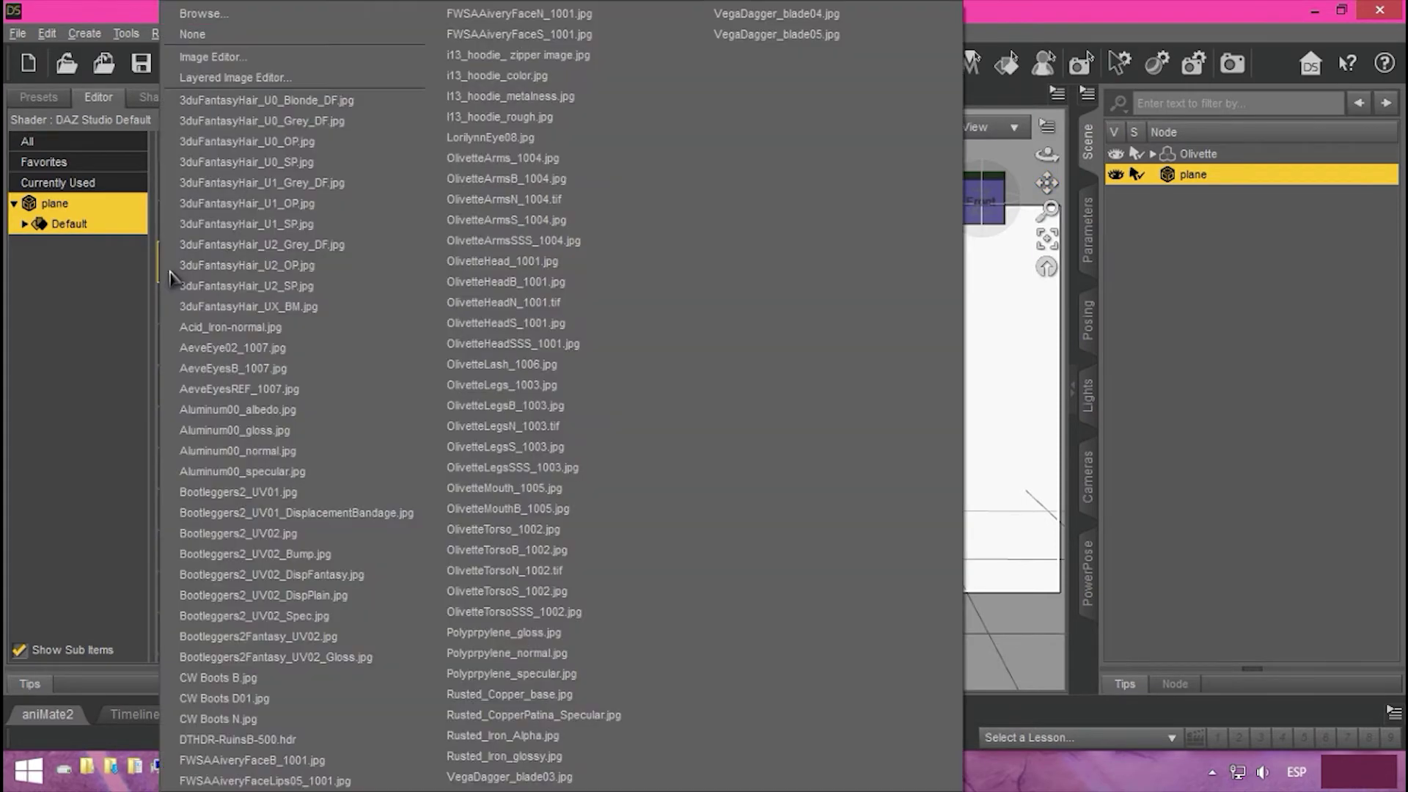
{"action": "left_click", "coordinate": [235, 20]}
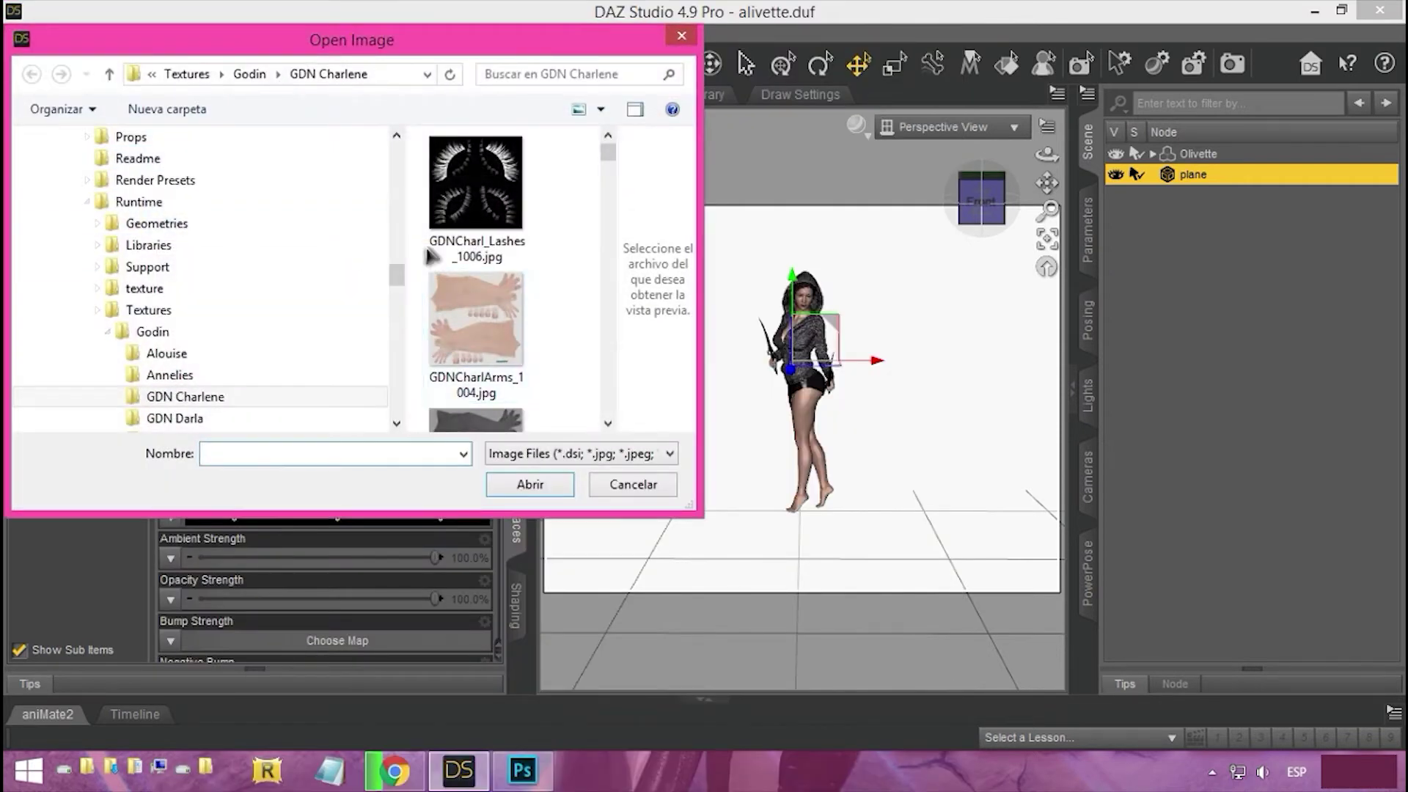
{"action": "left_click_drag", "start_coordinate": [398, 276], "coordinate": [396, 147]}
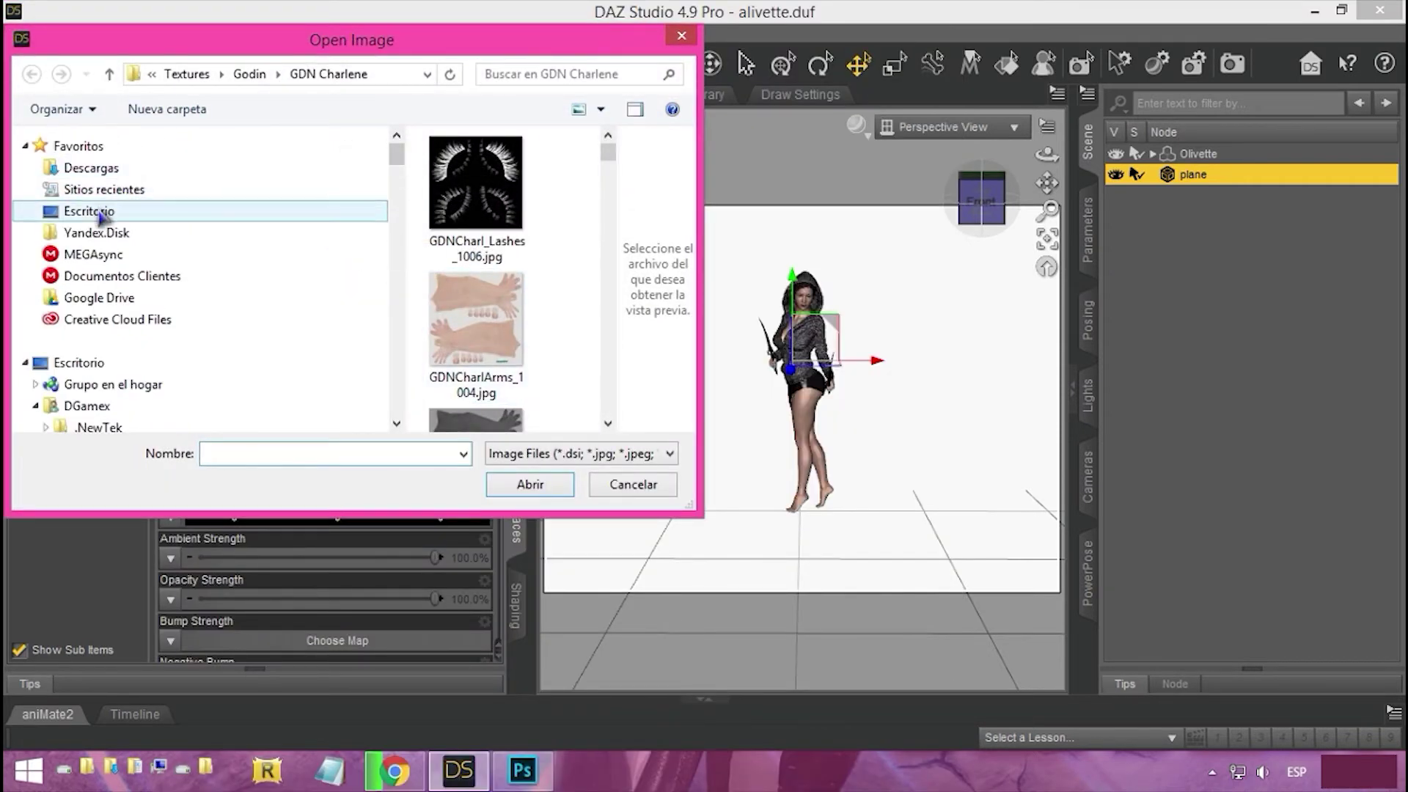
{"action": "left_click", "coordinate": [78, 363]}
{"action": "scroll", "coordinate": [511, 320], "scroll_direction": "down", "scroll_amount": 5}
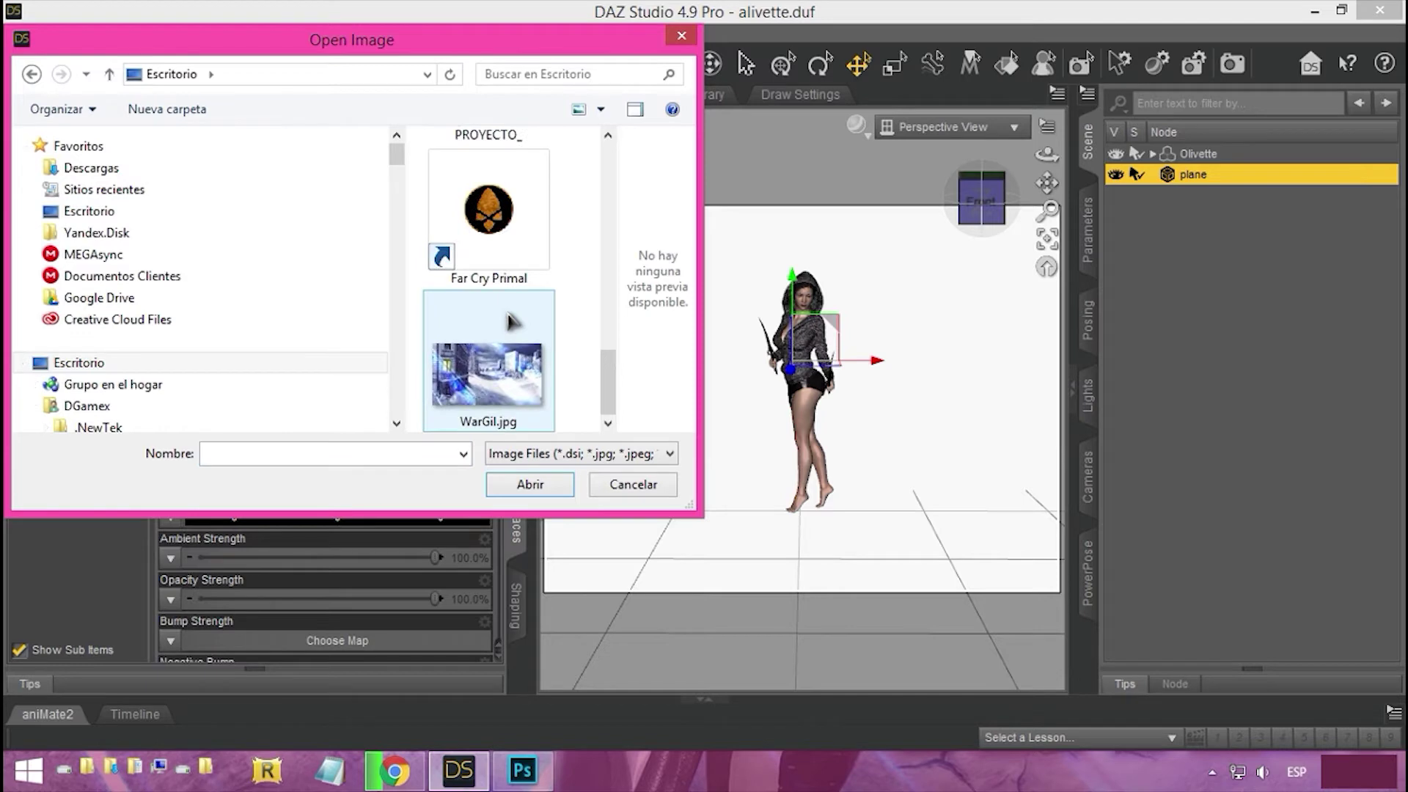
{"action": "double_click", "coordinate": [511, 320]}
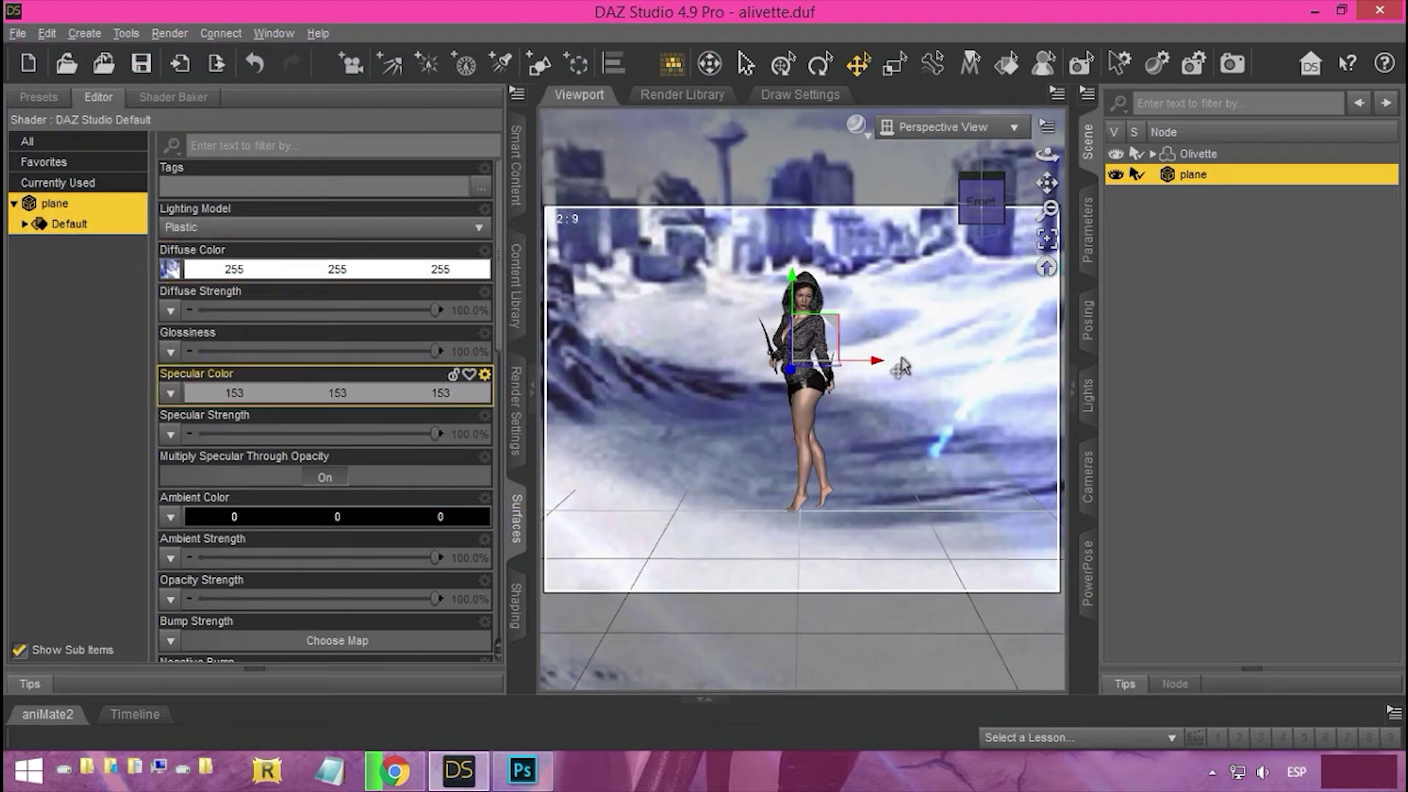
Step: Reduce the plane's overall Scale to 41.8% so the background image fits within the render frame
{"action": "scroll", "coordinate": [901, 363], "scroll_direction": "down", "scroll_amount": 4}
{"action": "left_click", "coordinate": [1090, 248]}
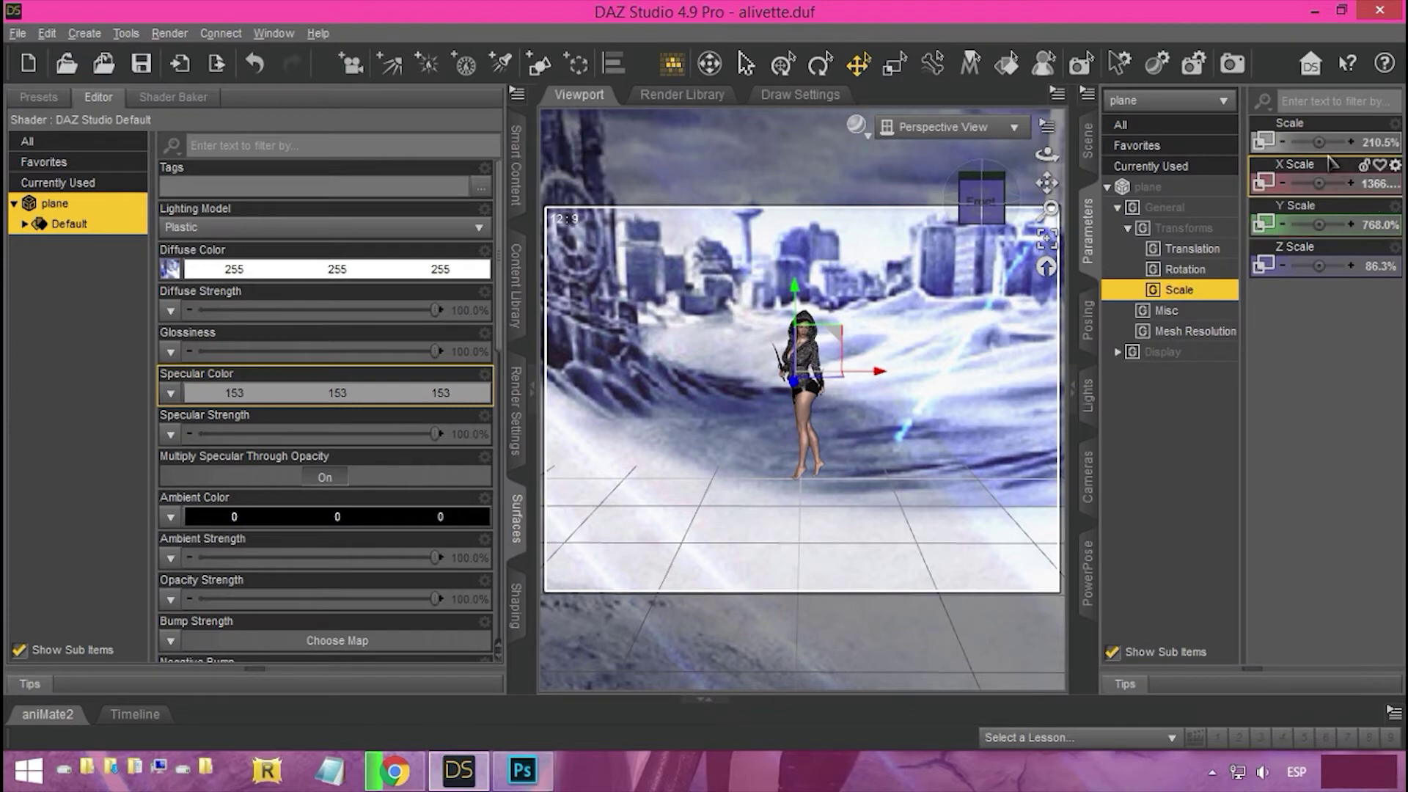
{"action": "left_click_drag", "start_coordinate": [1318, 141], "coordinate": [1298, 141]}
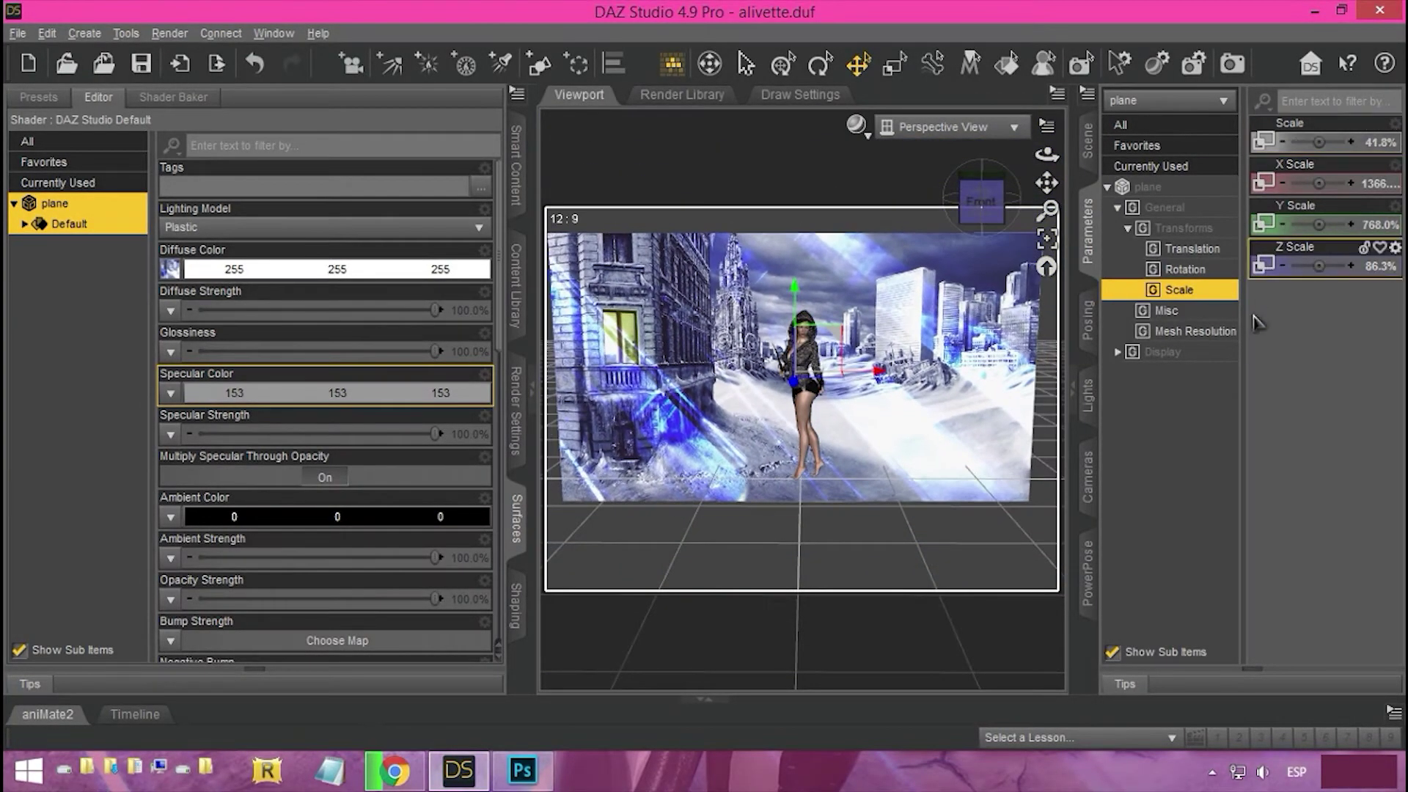
{"action": "left_click", "coordinate": [1047, 239]}
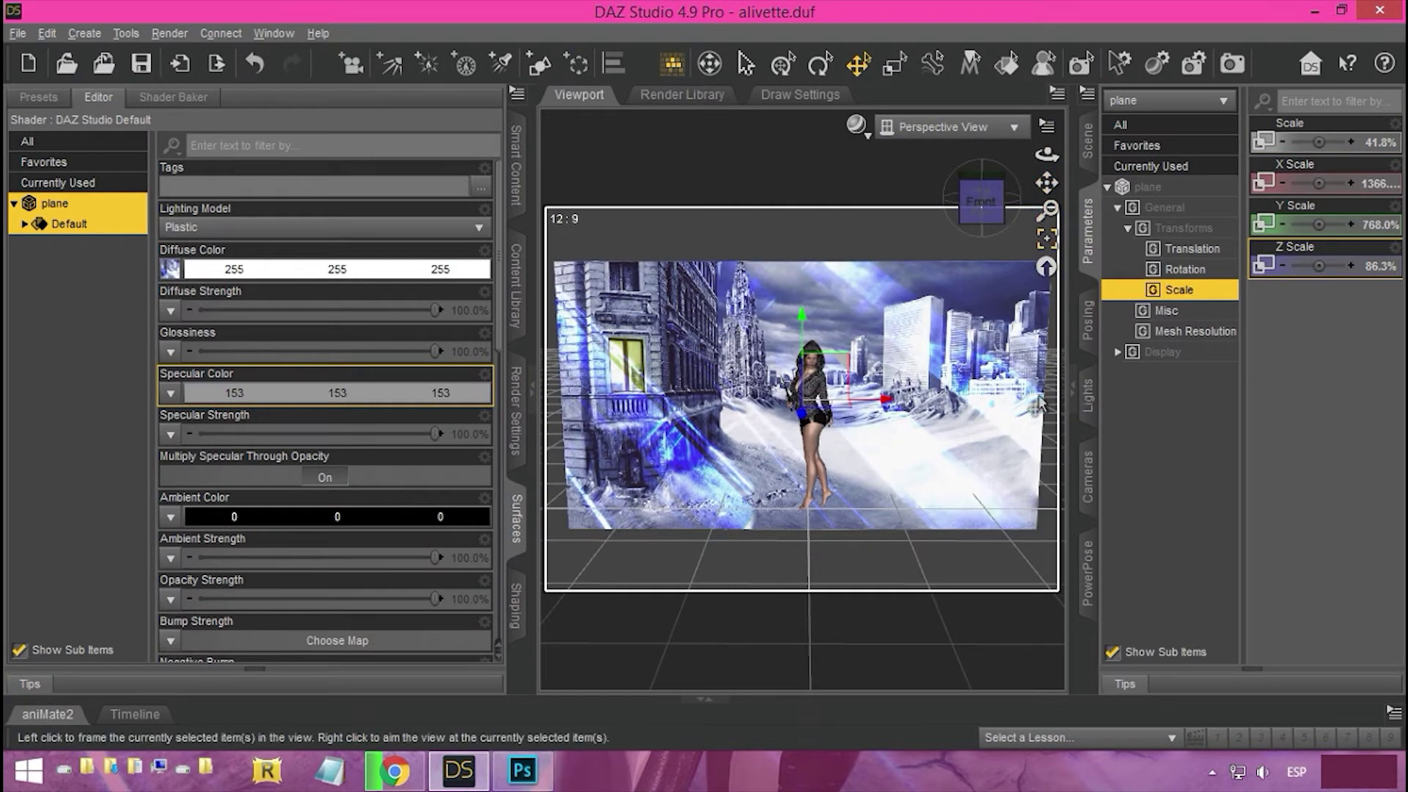
Step: Select Olivette, enlarge the viewport and frame the figure closely against the background from a lower, slightly turned angle
{"action": "left_click", "coordinate": [1088, 140]}
{"action": "left_click", "coordinate": [1198, 154]}
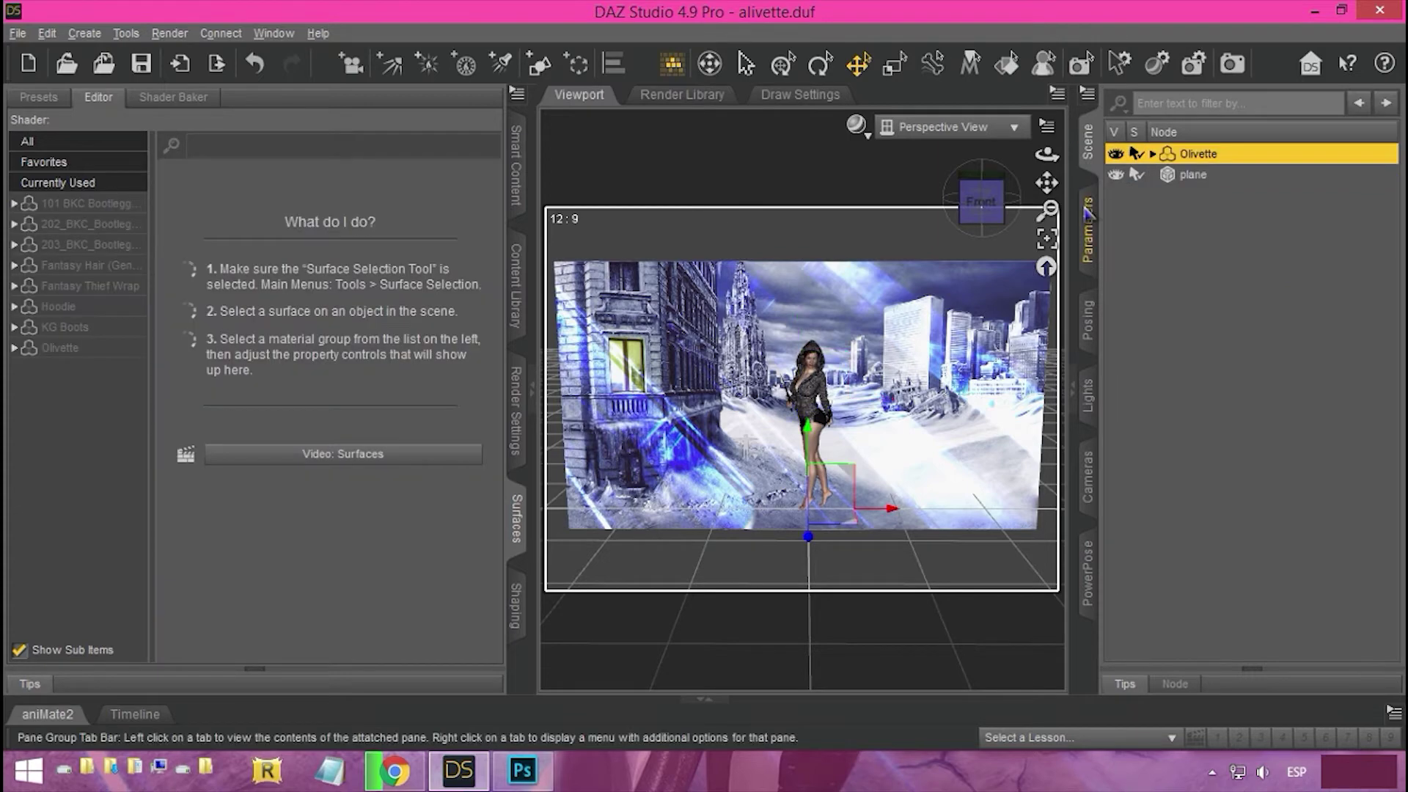
{"action": "left_click", "coordinate": [1074, 387]}
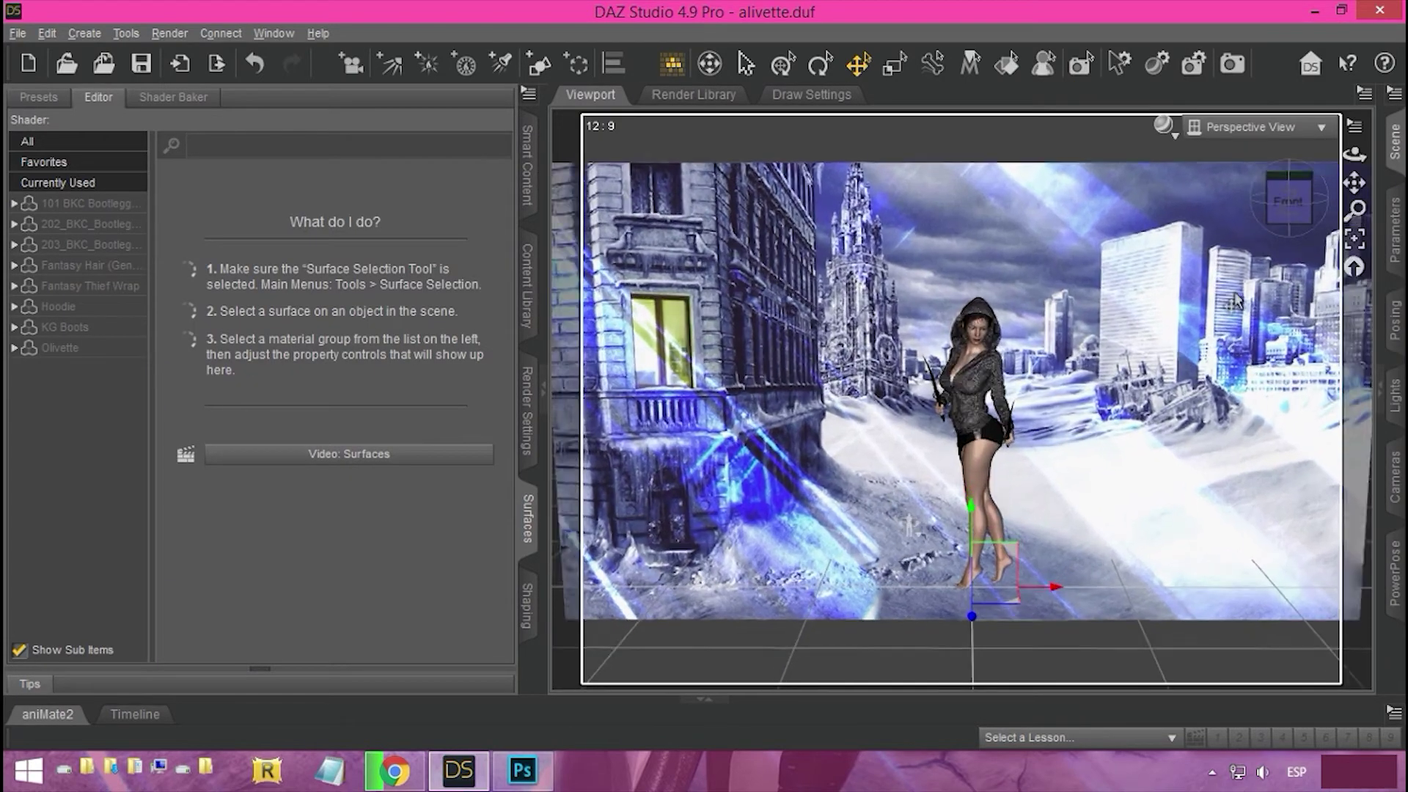
{"action": "left_click_drag", "start_coordinate": [1289, 197], "coordinate": [1349, 178]}
{"action": "scroll", "coordinate": [1159, 314], "scroll_direction": "up", "scroll_amount": 3}
{"action": "scroll", "coordinate": [1127, 342], "scroll_direction": "up", "scroll_amount": 3}
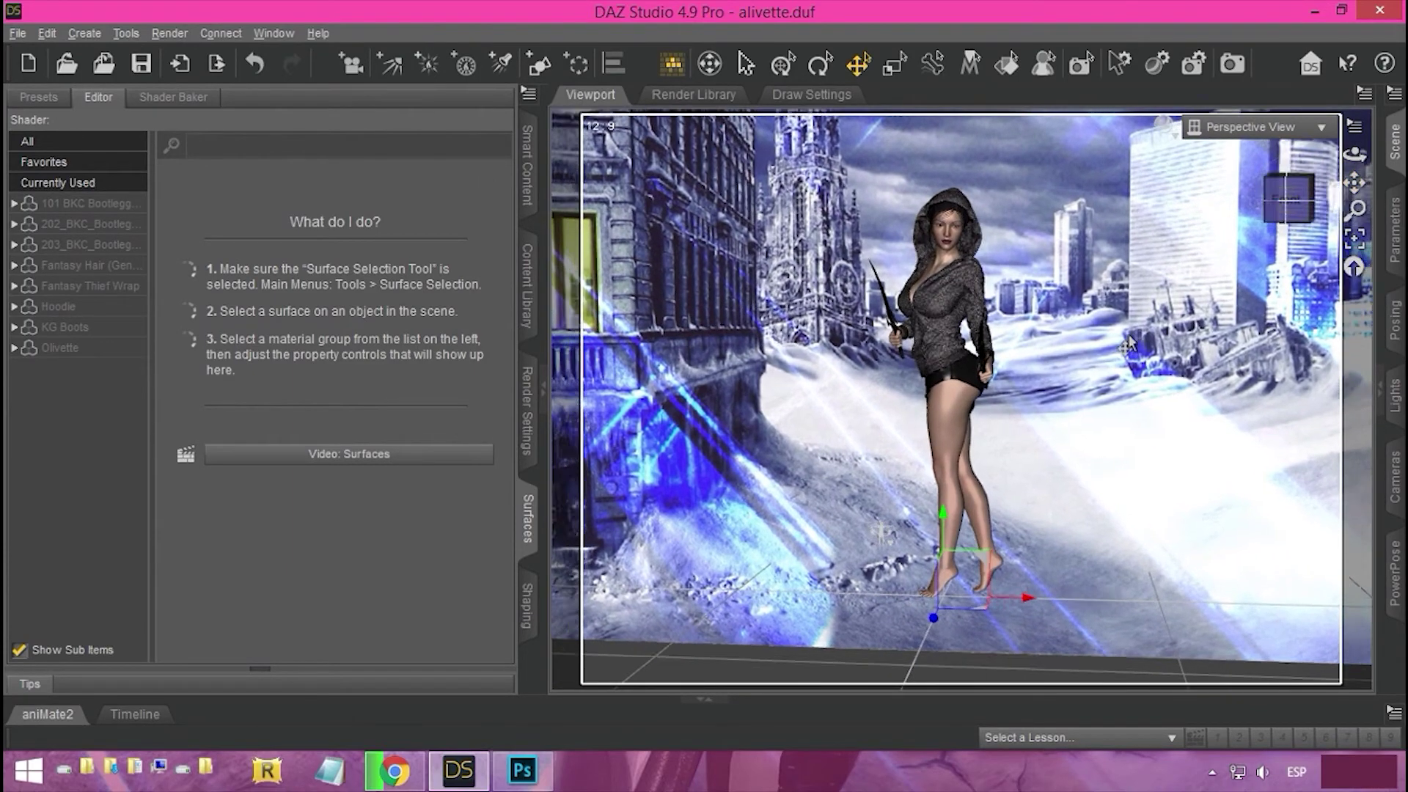
Step: Select the whole Olivette figure and move it along its X axis toward the bright snowy side of the background
{"action": "left_click", "coordinate": [953, 375]}
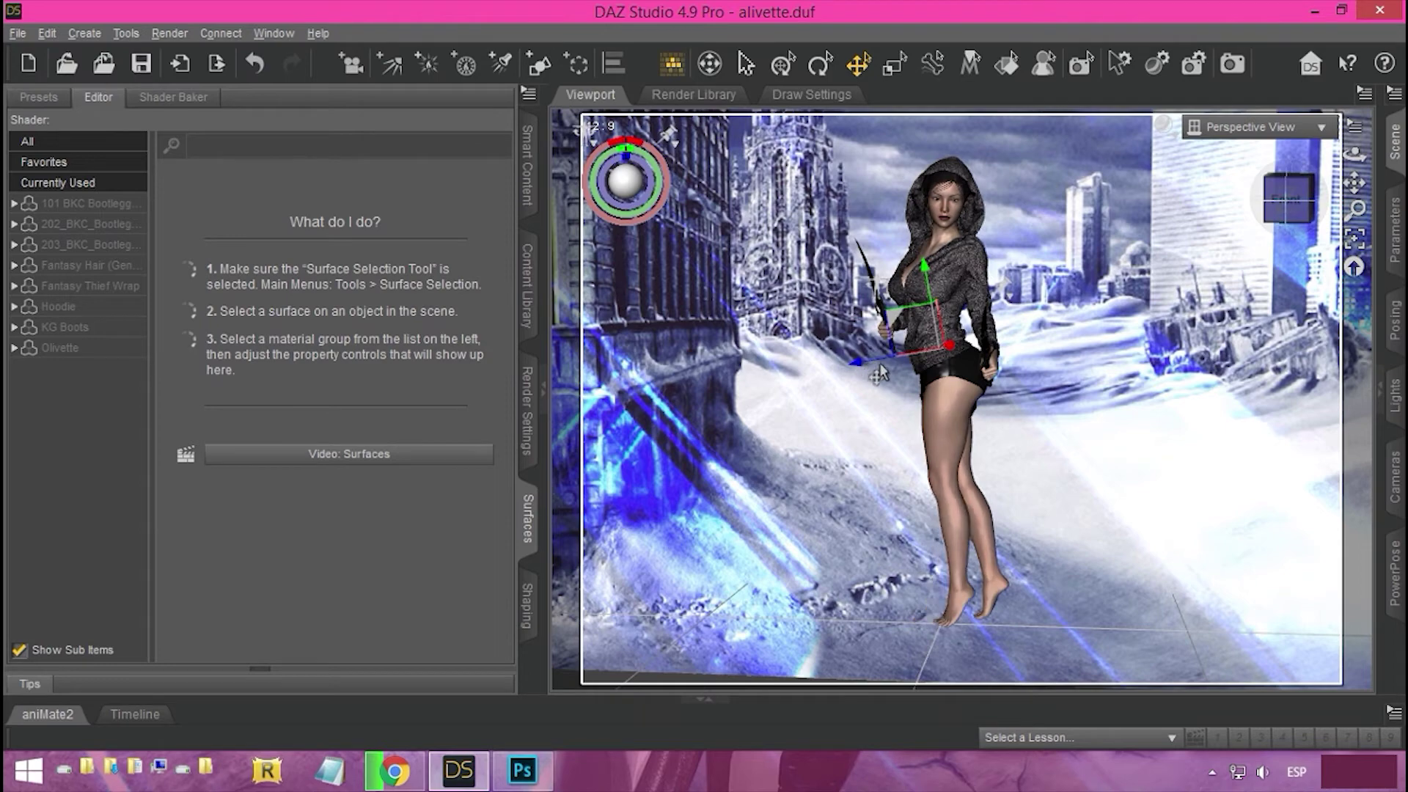
{"action": "left_click", "coordinate": [1396, 143]}
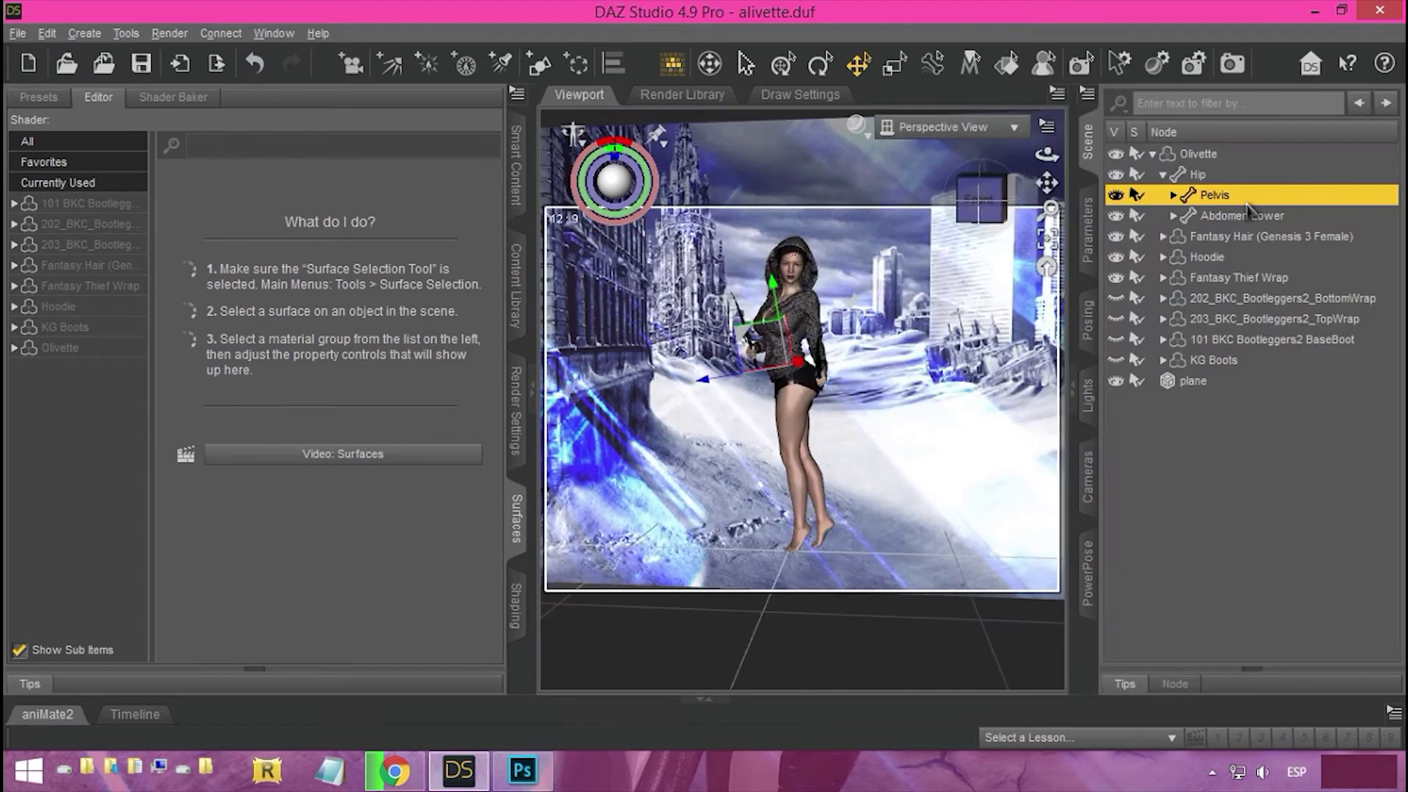
{"action": "left_click", "coordinate": [1157, 157]}
{"action": "left_click", "coordinate": [1195, 159]}
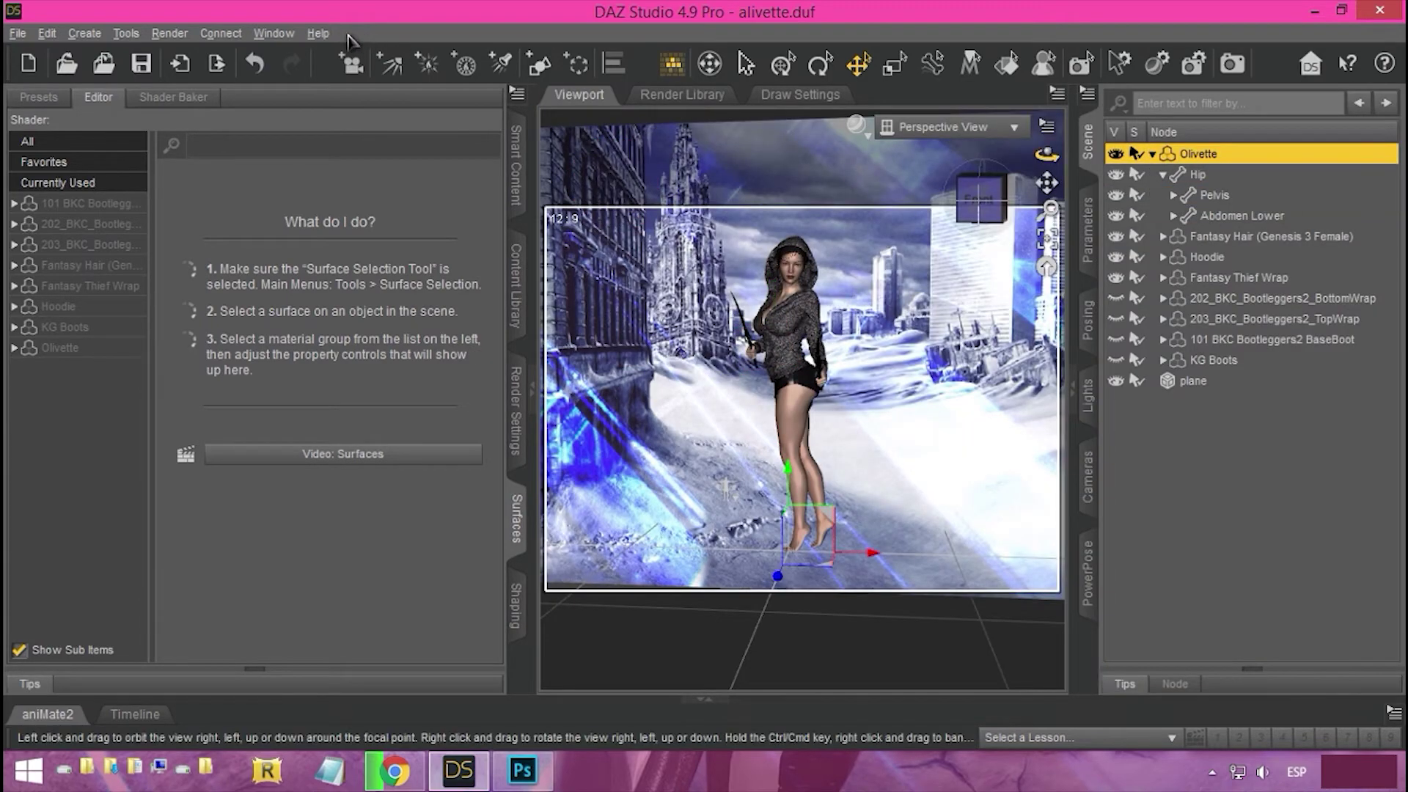
{"action": "left_click", "coordinate": [256, 68]}
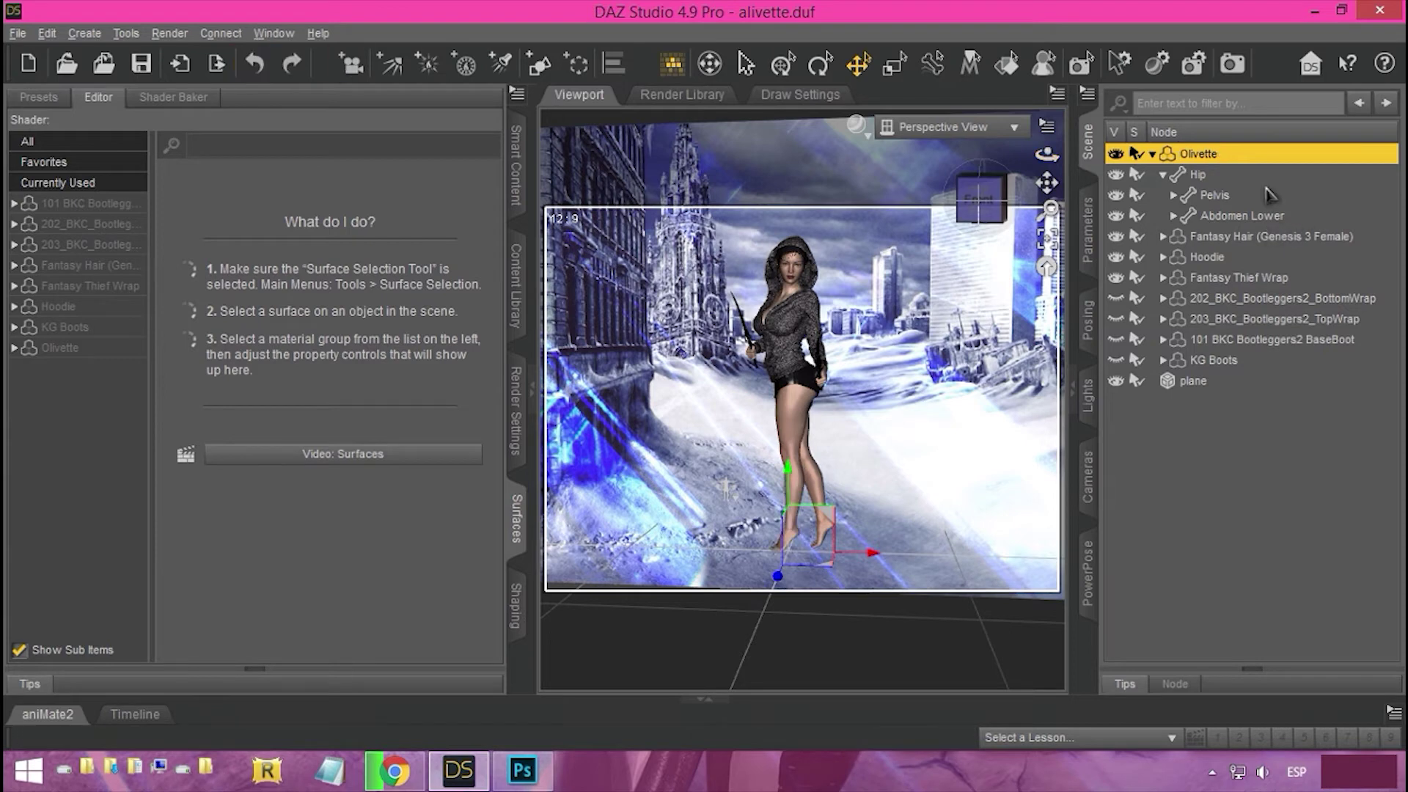
{"action": "left_click", "coordinate": [1153, 155]}
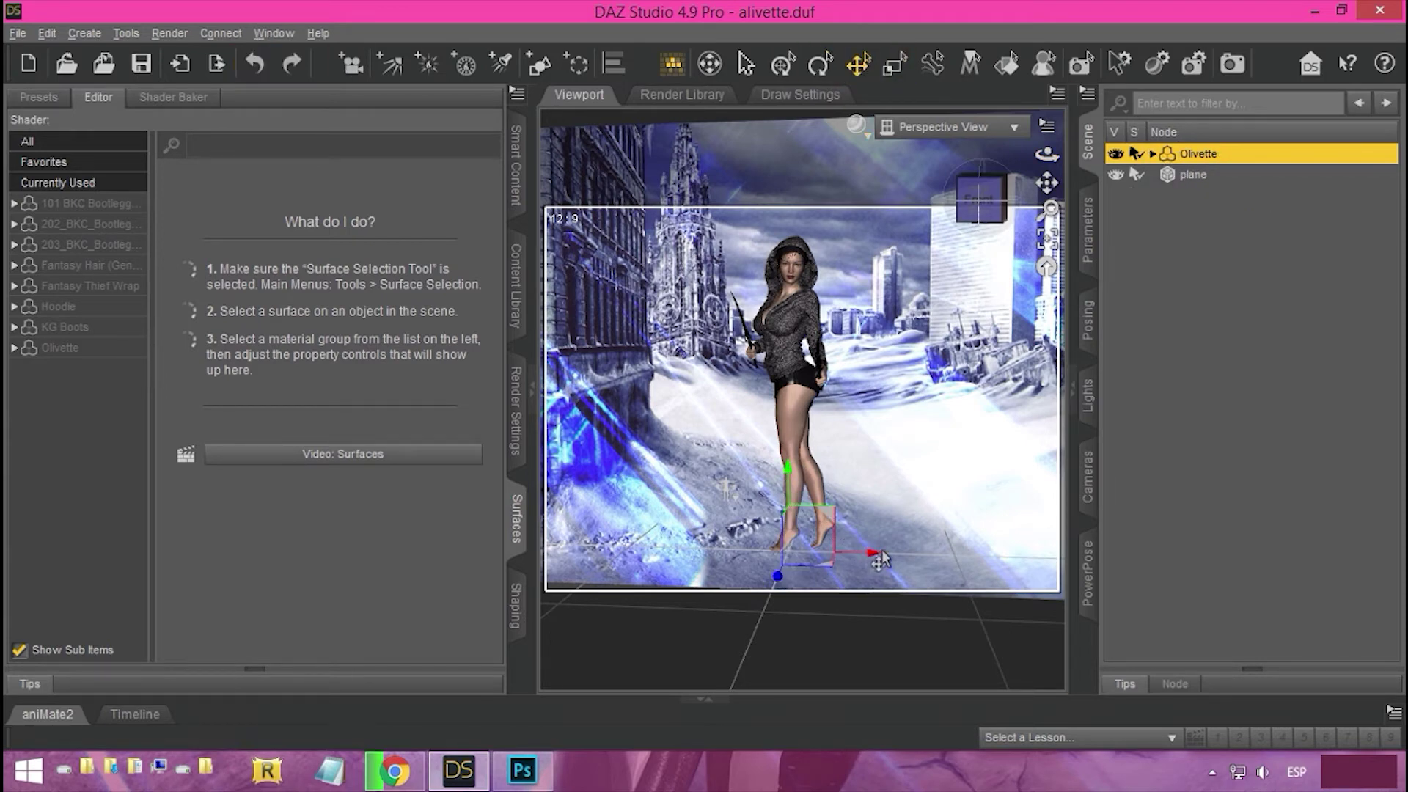
{"action": "left_click", "coordinate": [912, 559]}
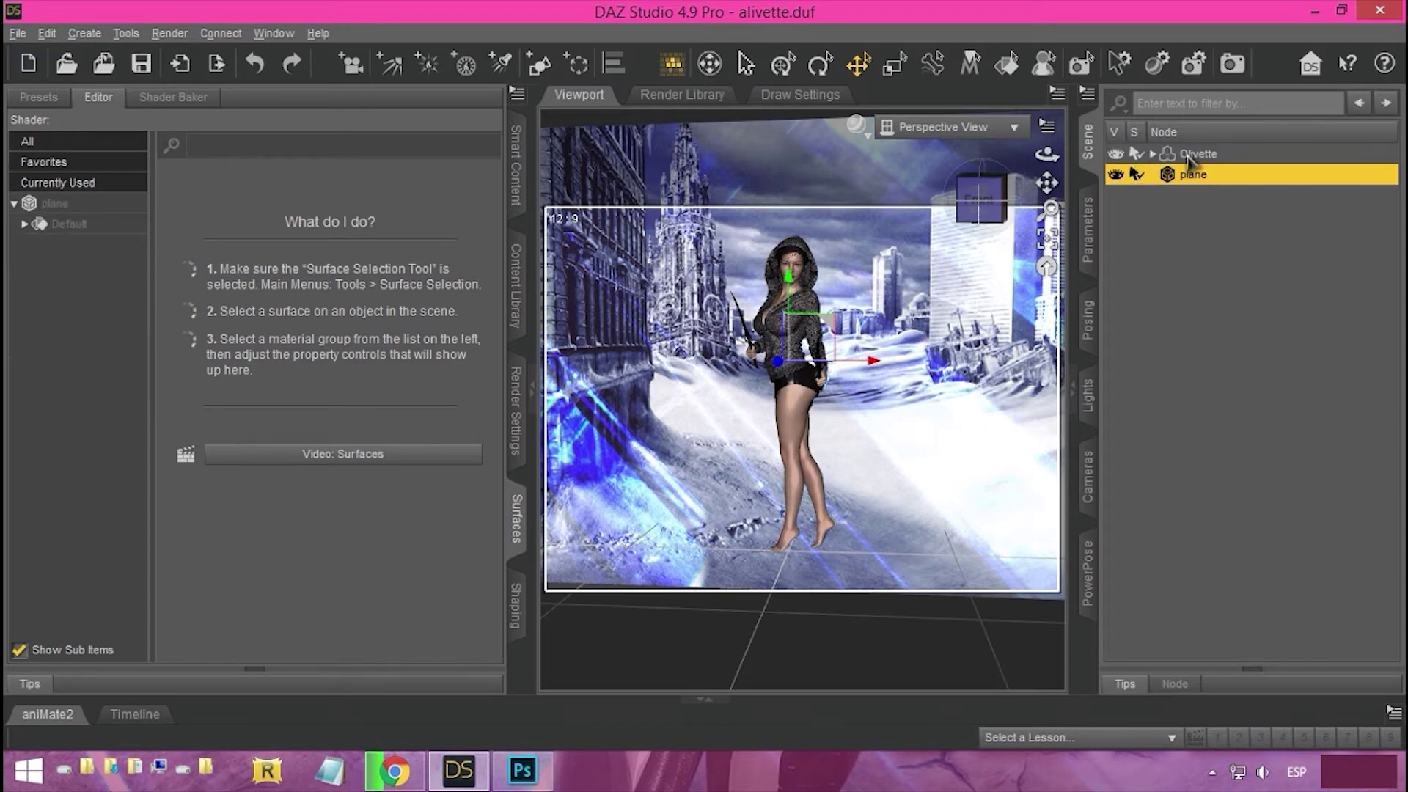
{"action": "left_click", "coordinate": [1189, 156]}
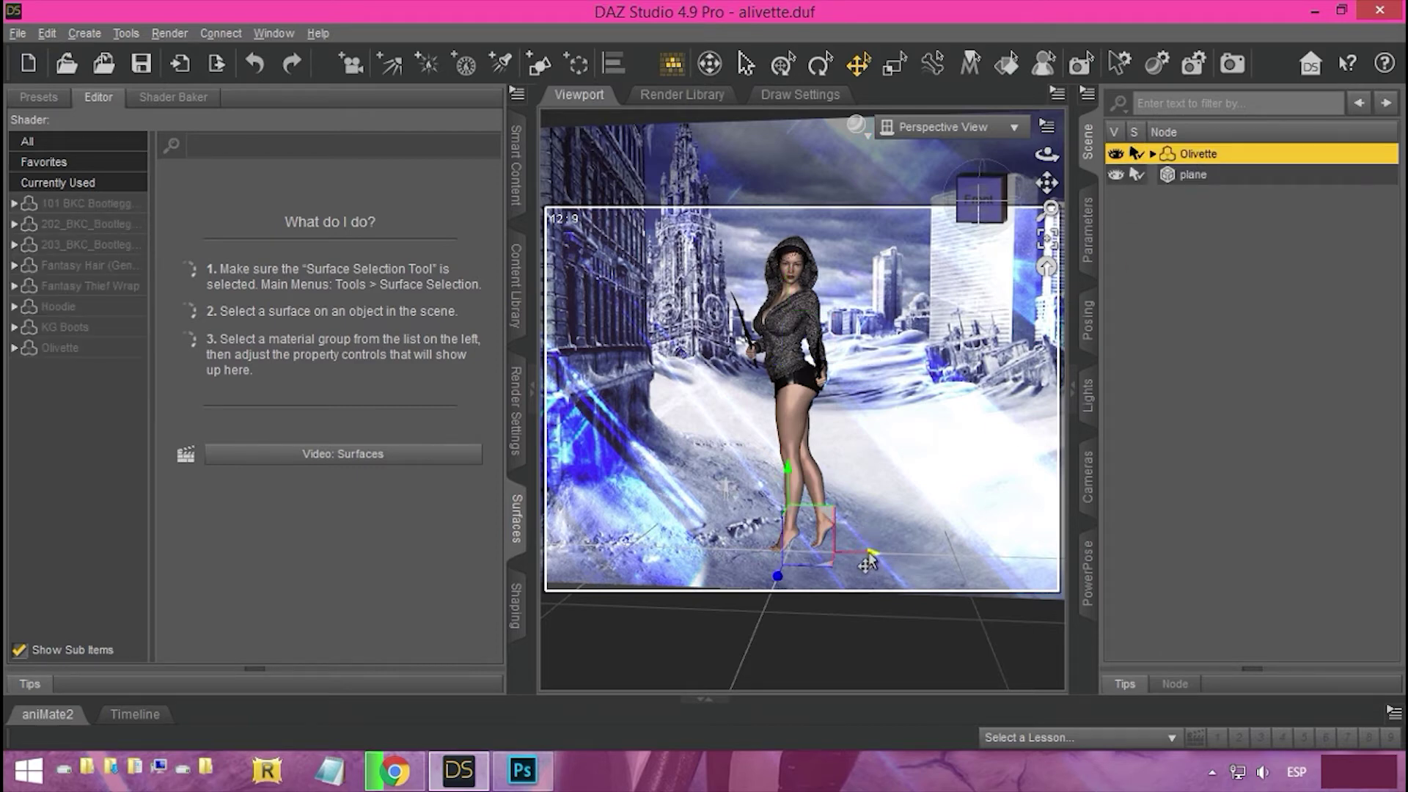
{"action": "left_click_drag", "start_coordinate": [867, 563], "coordinate": [968, 505]}
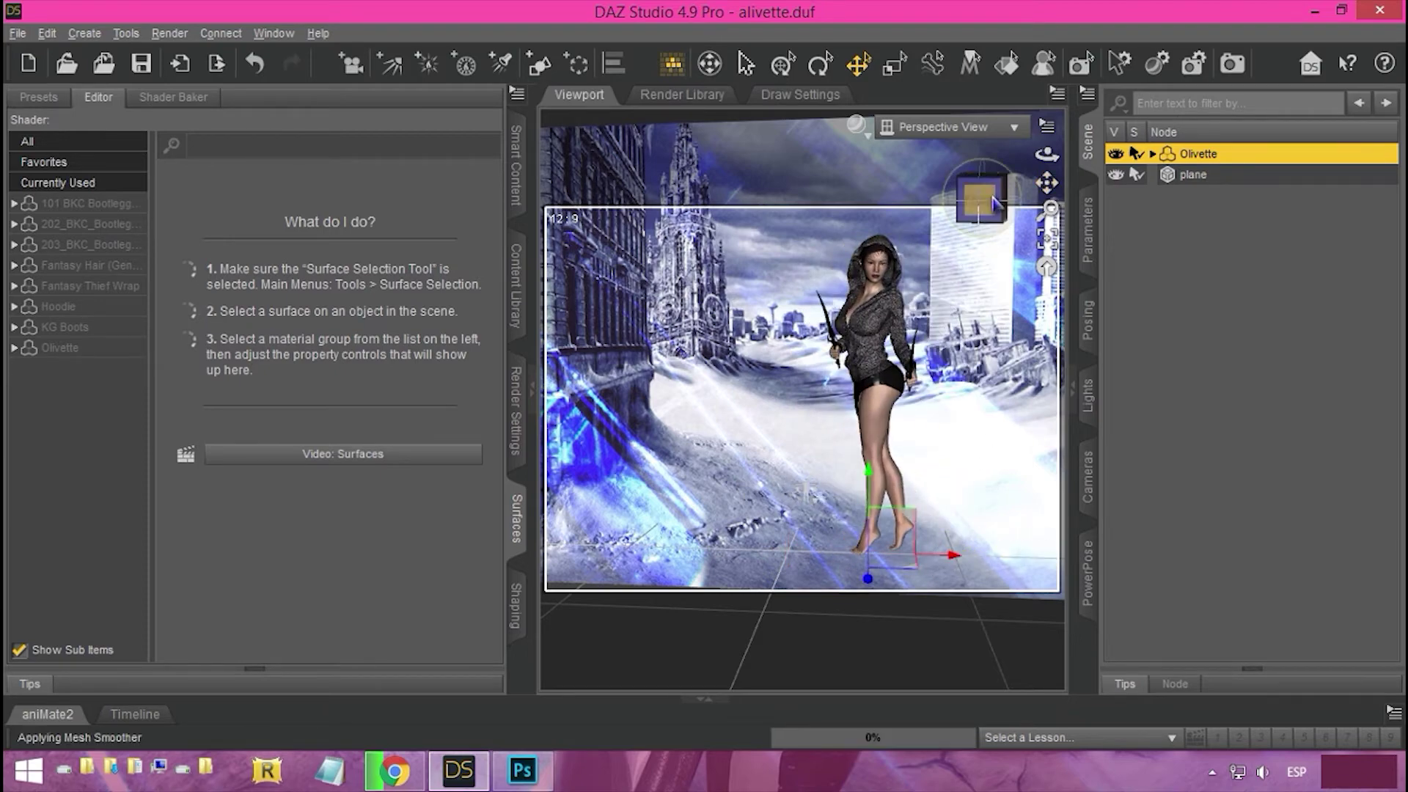
Step: View the figure from a raised angle and check the options for creating a new distant light
{"action": "mouse_move", "coordinate": [990, 196]}
{"action": "left_mouse_down"}
{"action": "mouse_move", "coordinate": [1019, 192]}
{"action": "mouse_move", "coordinate": [987, 200]}
{"action": "mouse_move", "coordinate": [1006, 211]}
{"action": "left_mouse_up"}
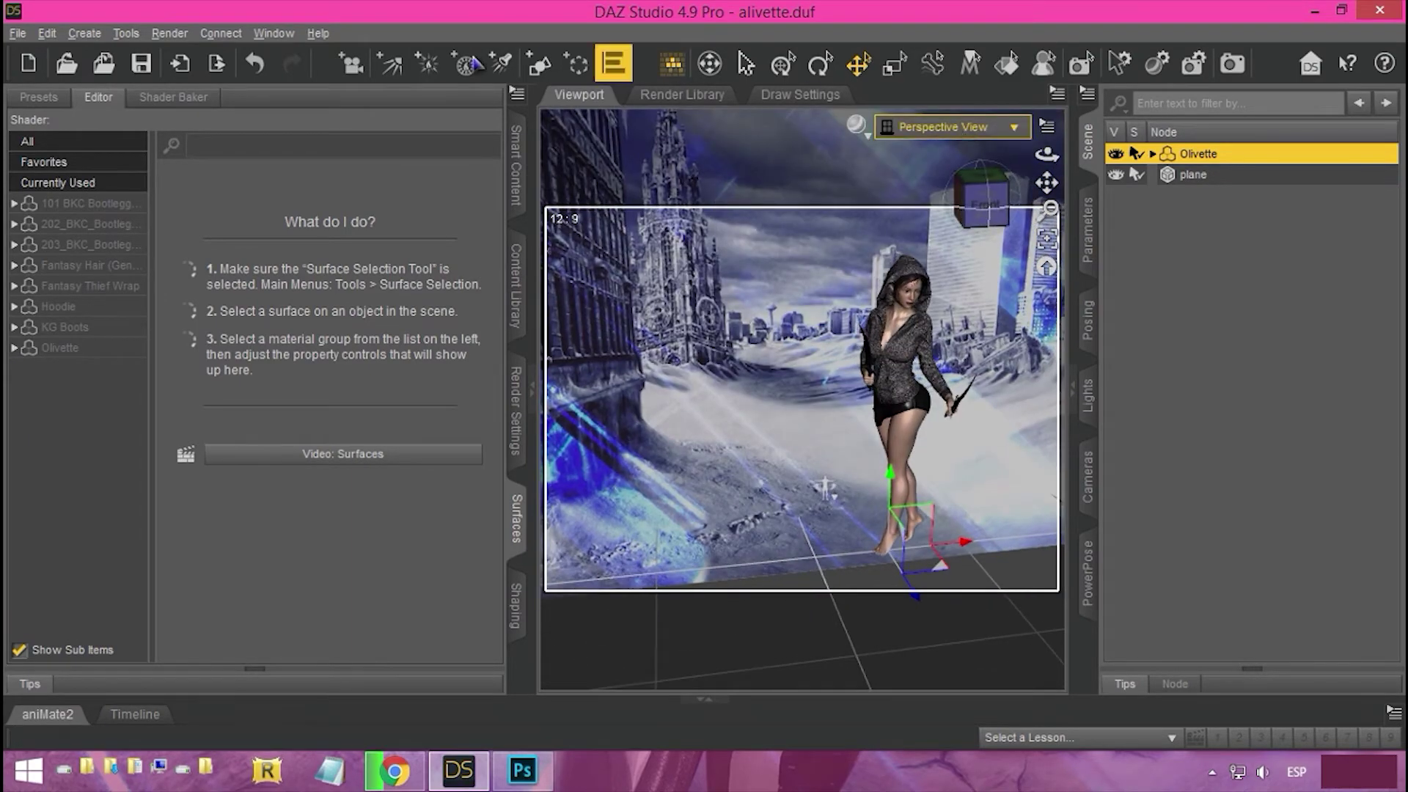
{"action": "left_click", "coordinate": [389, 63]}
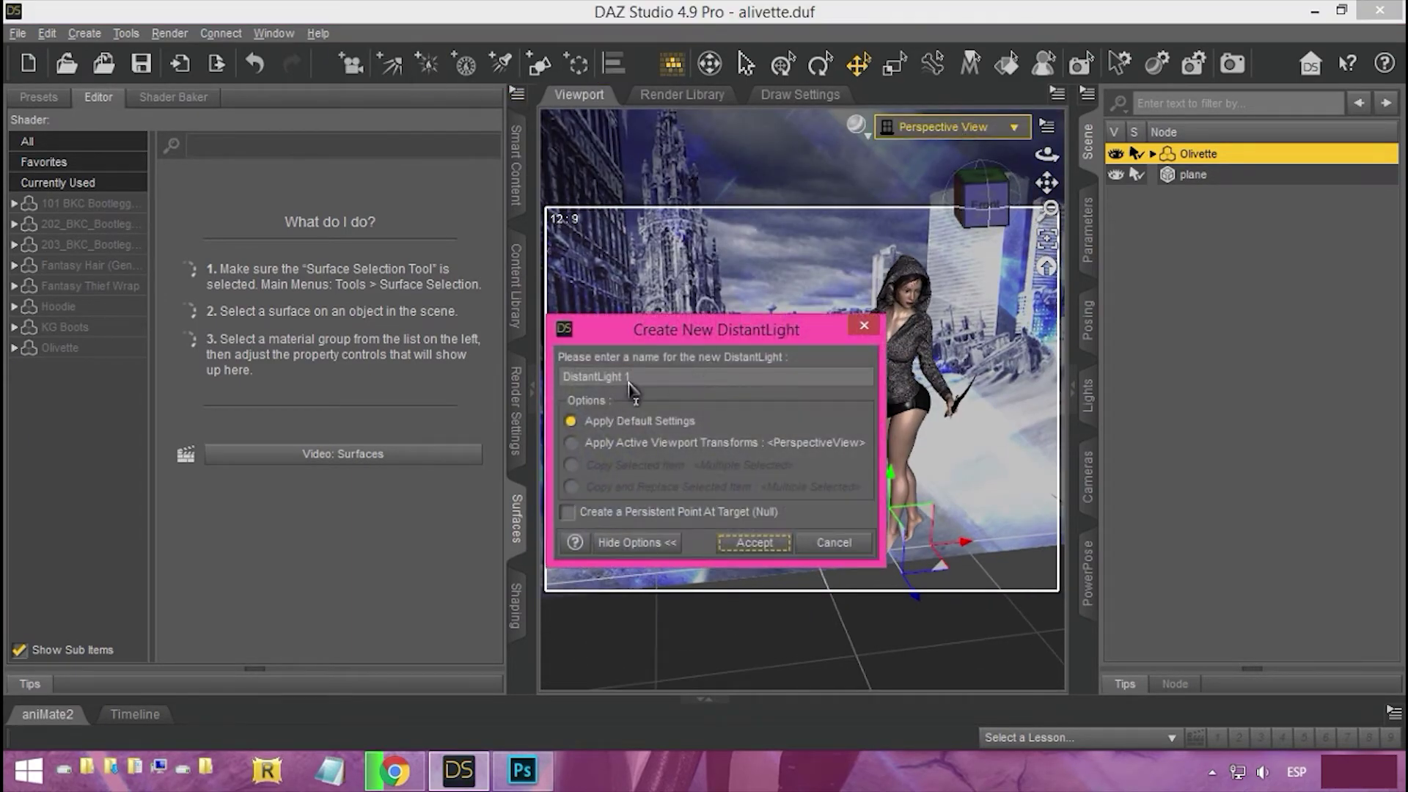
{"action": "left_click", "coordinate": [864, 324]}
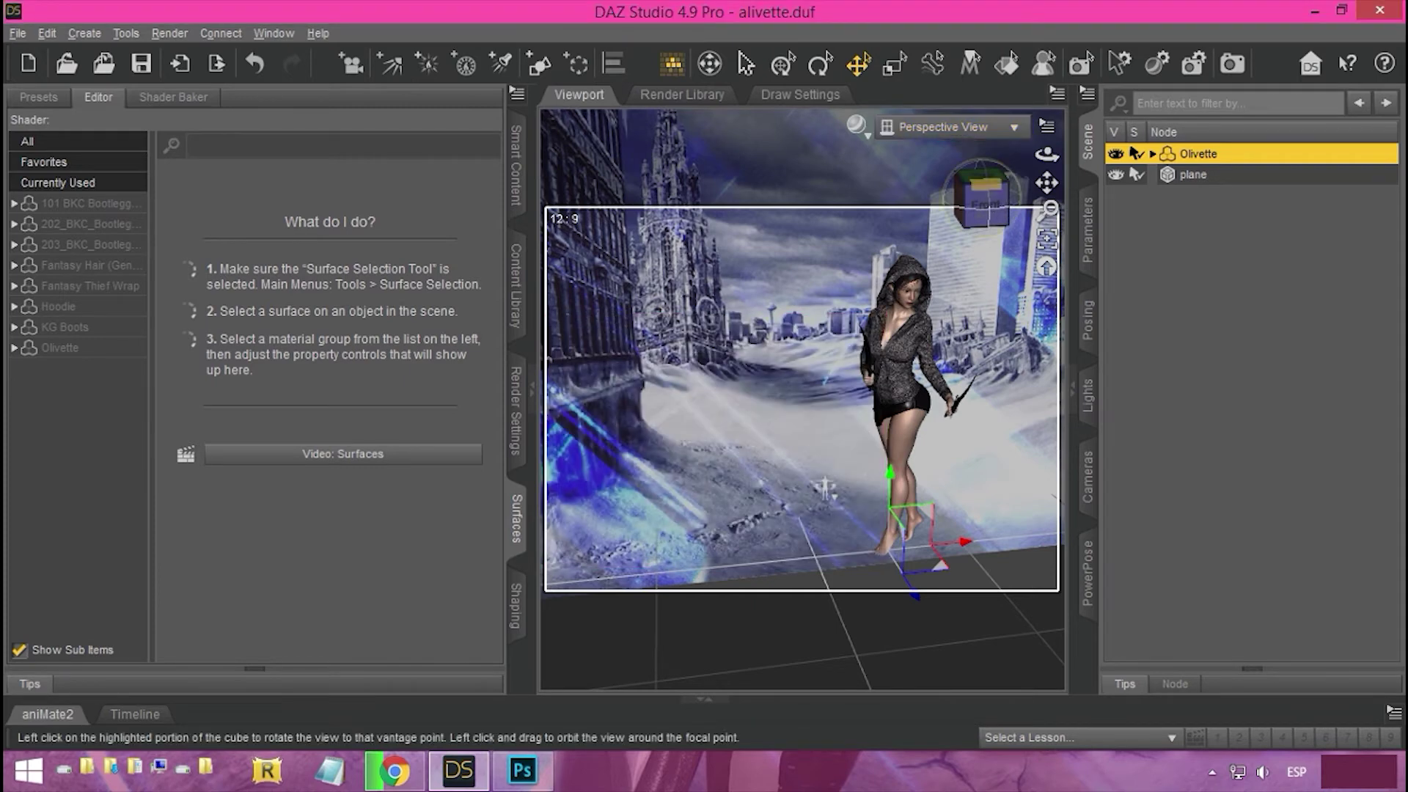
Step: Create a new spotlight named SpotLight 1 with the active viewport transforms applied, from a raised side angle of the figure
{"action": "left_click", "coordinate": [988, 194]}
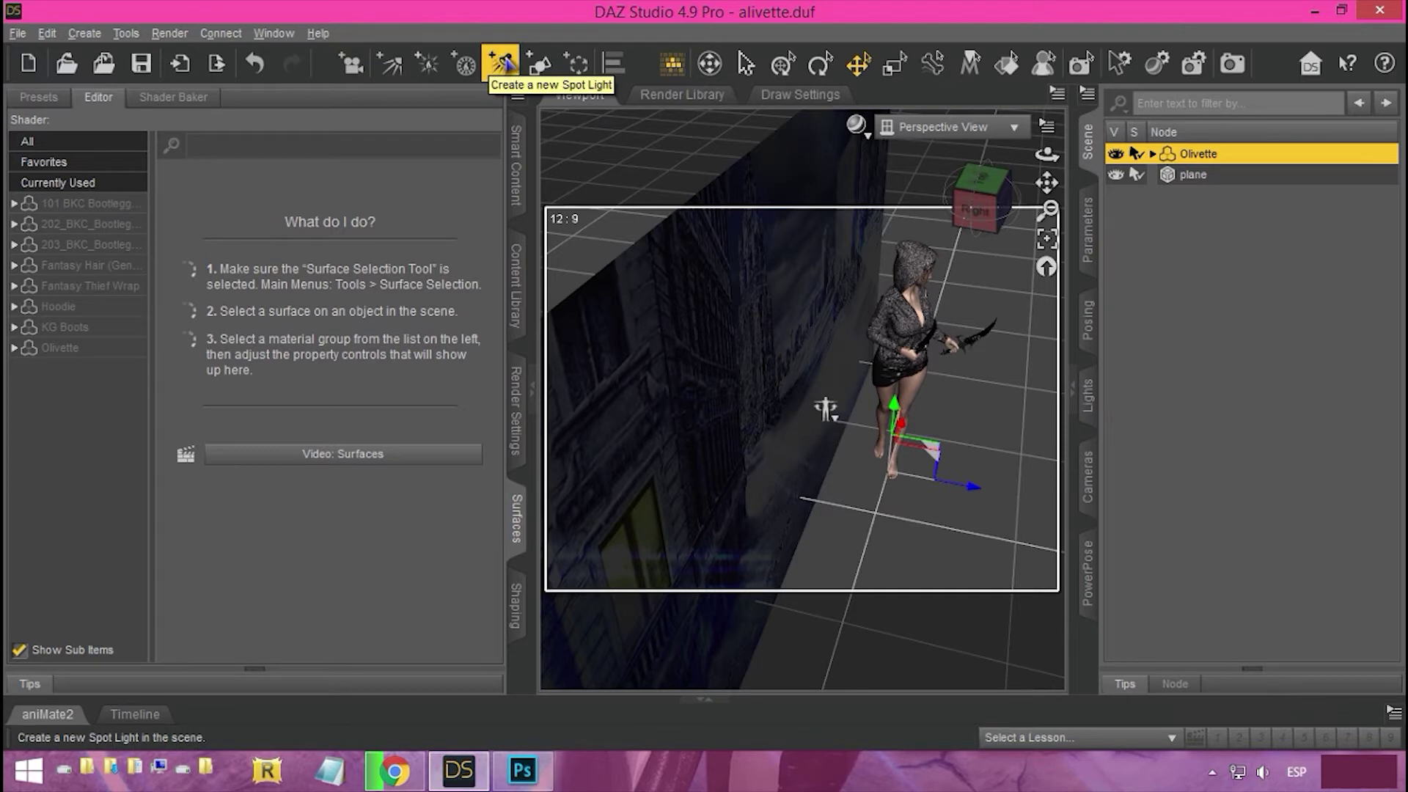
{"action": "left_click", "coordinate": [504, 64]}
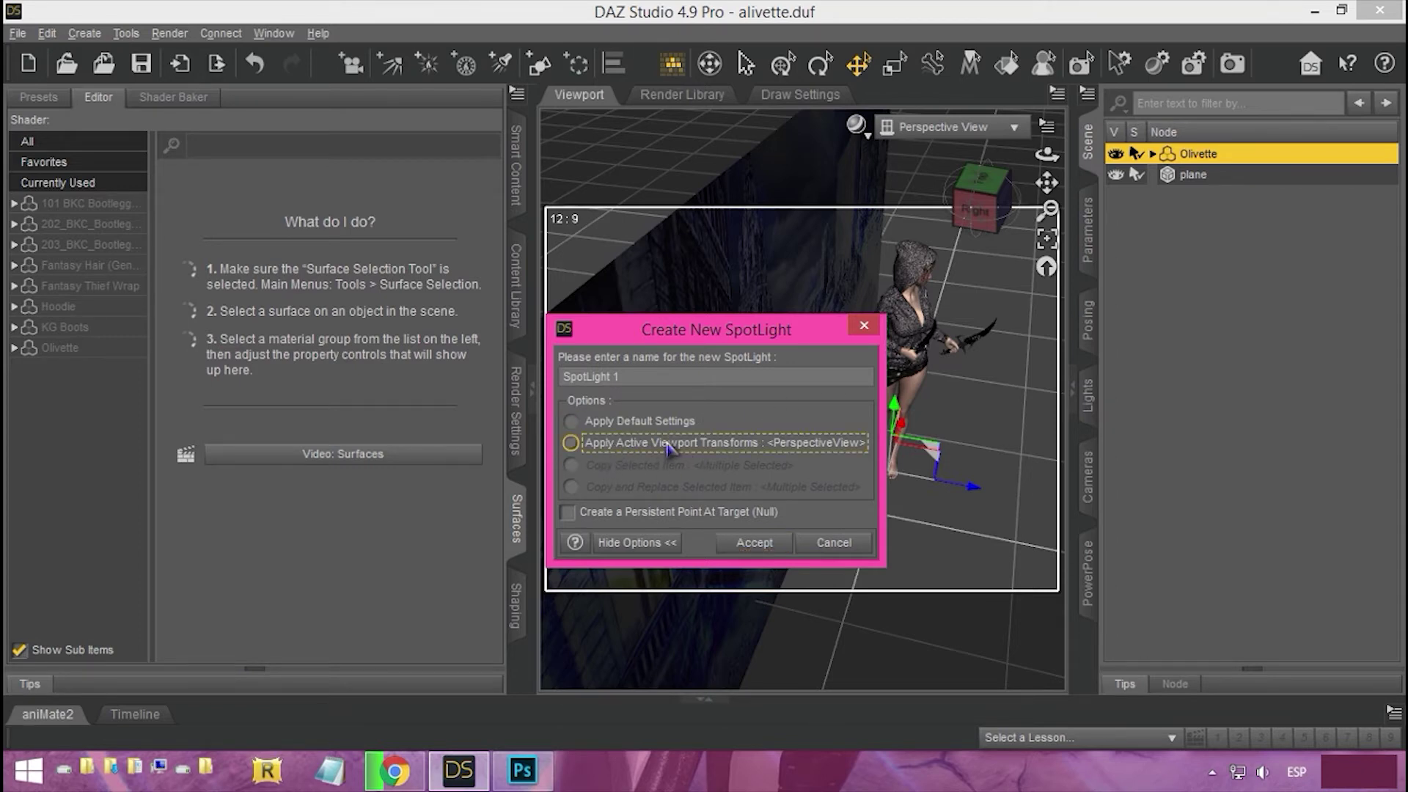
{"action": "left_click", "coordinate": [753, 542]}
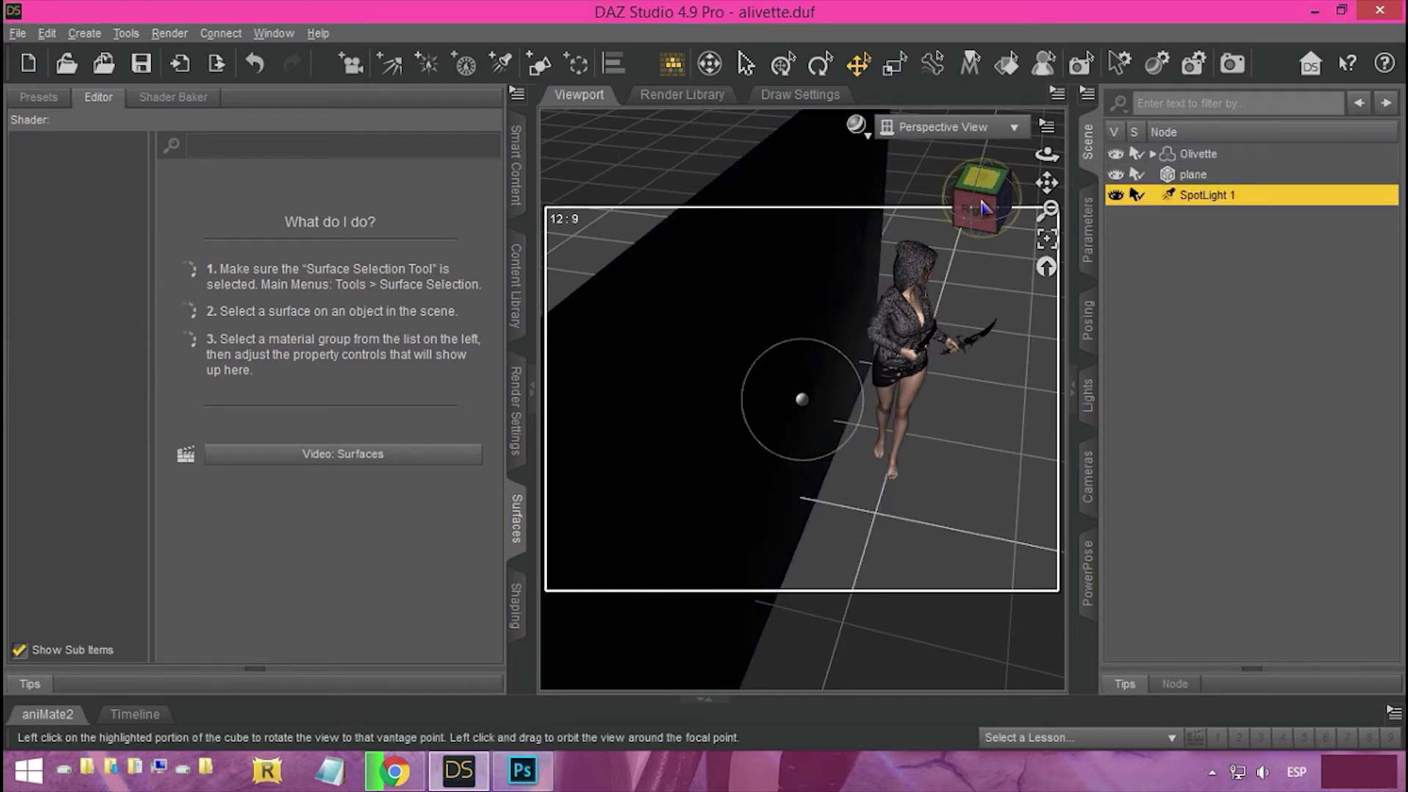
{"action": "left_click_drag", "start_coordinate": [966, 205], "coordinate": [995, 201]}
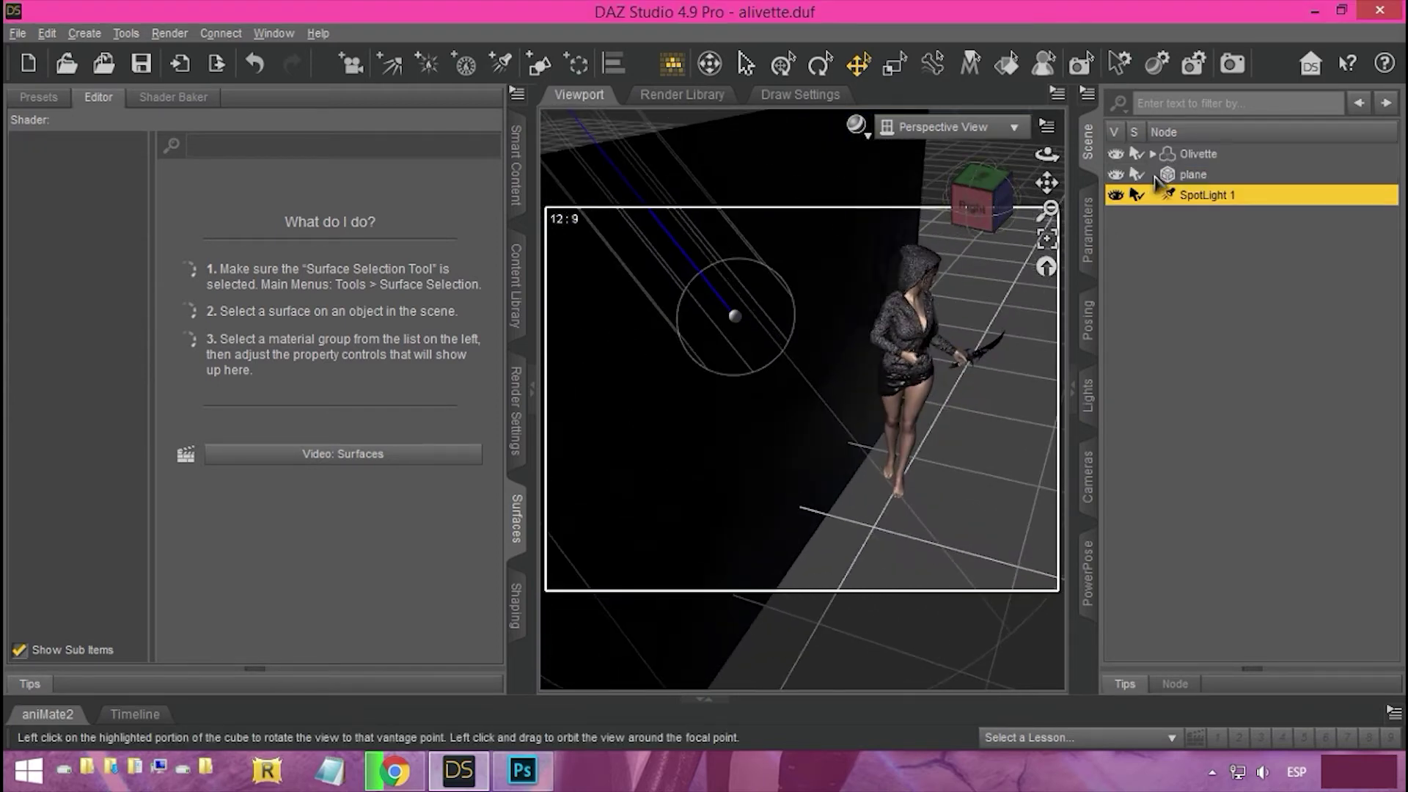
Step: Look through SpotLight 1 to reposition and aim it at the figure, and return to the Perspective View
{"action": "left_click", "coordinate": [946, 127]}
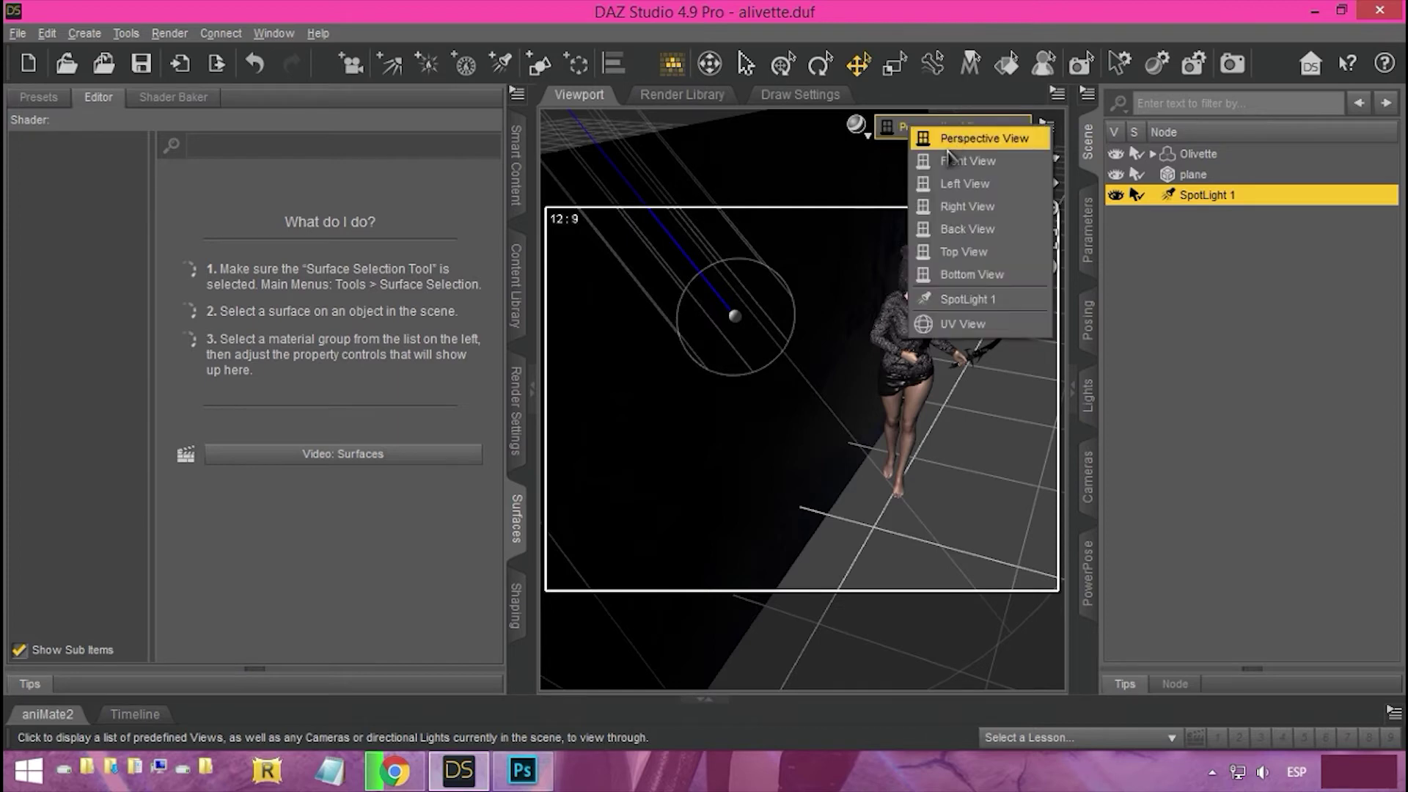
{"action": "left_click", "coordinate": [957, 299]}
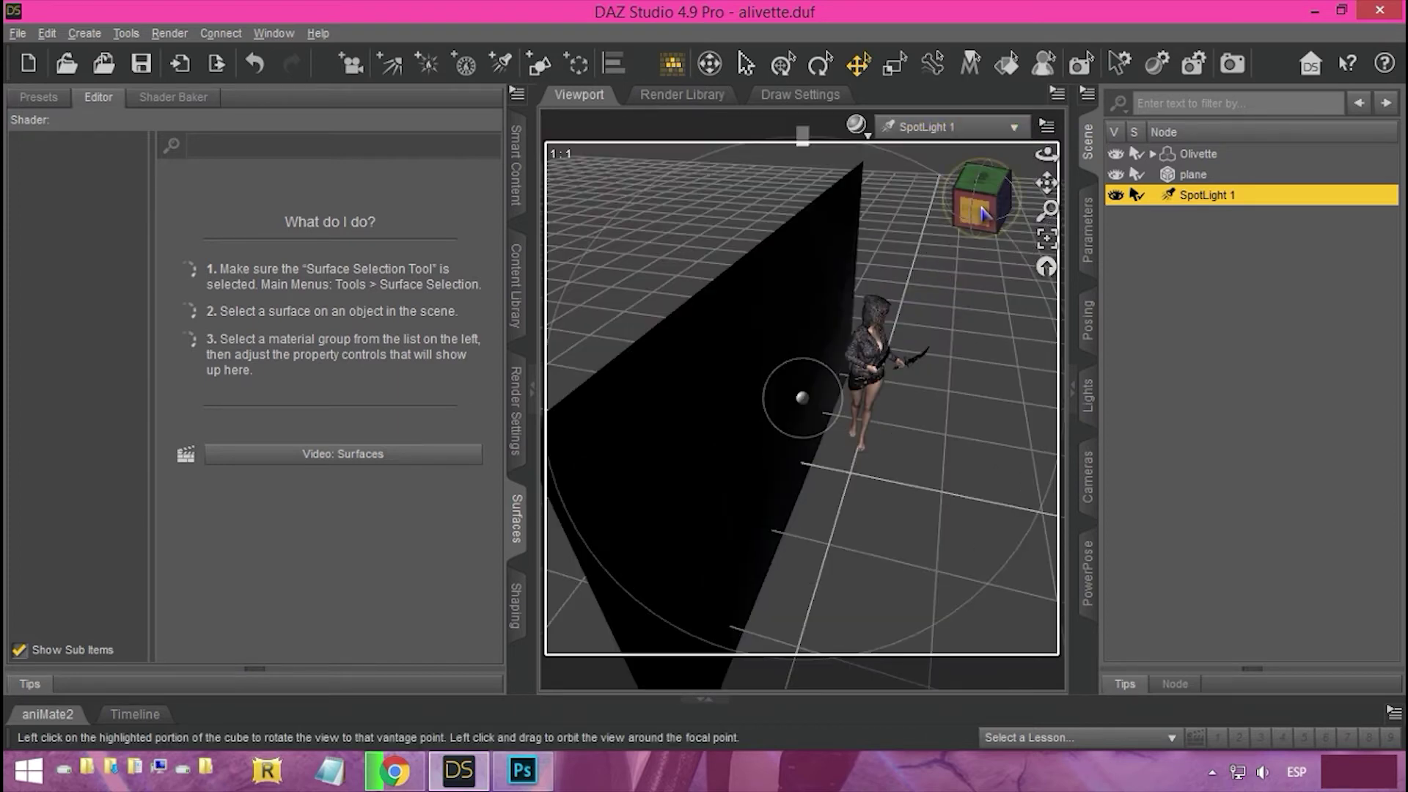
{"action": "left_click_drag", "start_coordinate": [979, 184], "coordinate": [1026, 251]}
{"action": "left_click_drag", "start_coordinate": [1047, 182], "coordinate": [970, 213]}
{"action": "left_click", "coordinate": [957, 130]}
{"action": "left_click", "coordinate": [946, 140]}
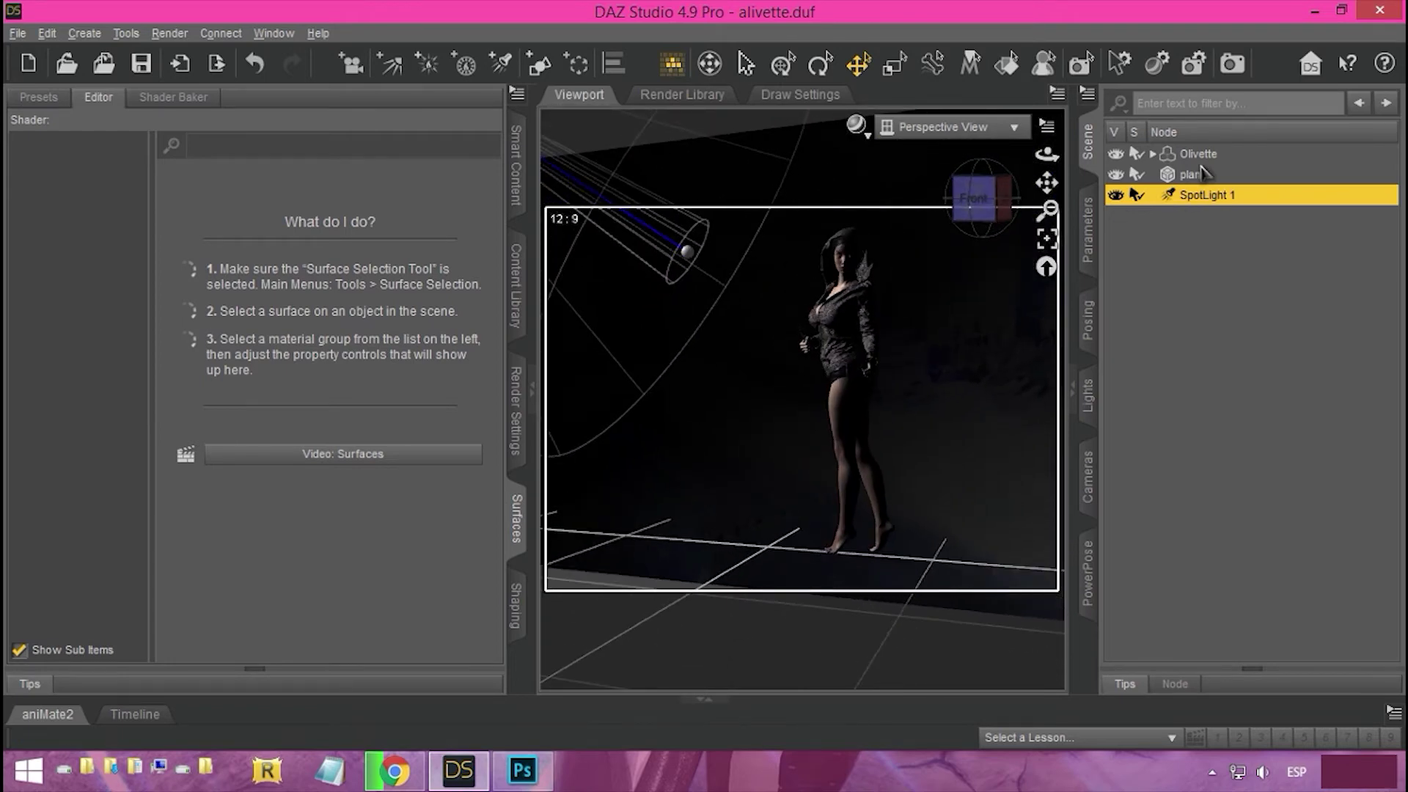
Step: Set the Ambient Color of the plane's Default surface to white (255, 255, 255)
{"action": "left_click", "coordinate": [1203, 174]}
{"action": "left_click", "coordinate": [61, 226]}
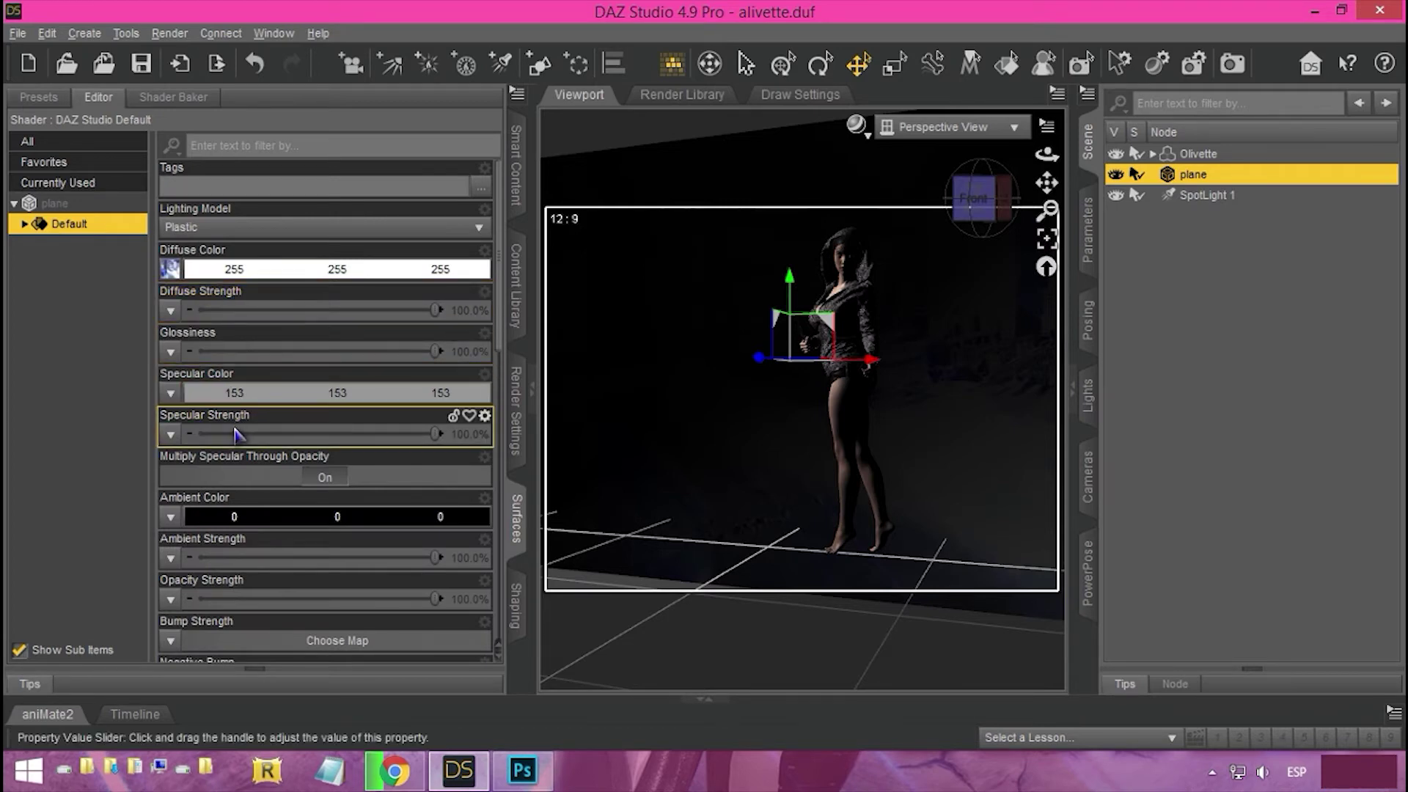
{"action": "left_click", "coordinate": [230, 518]}
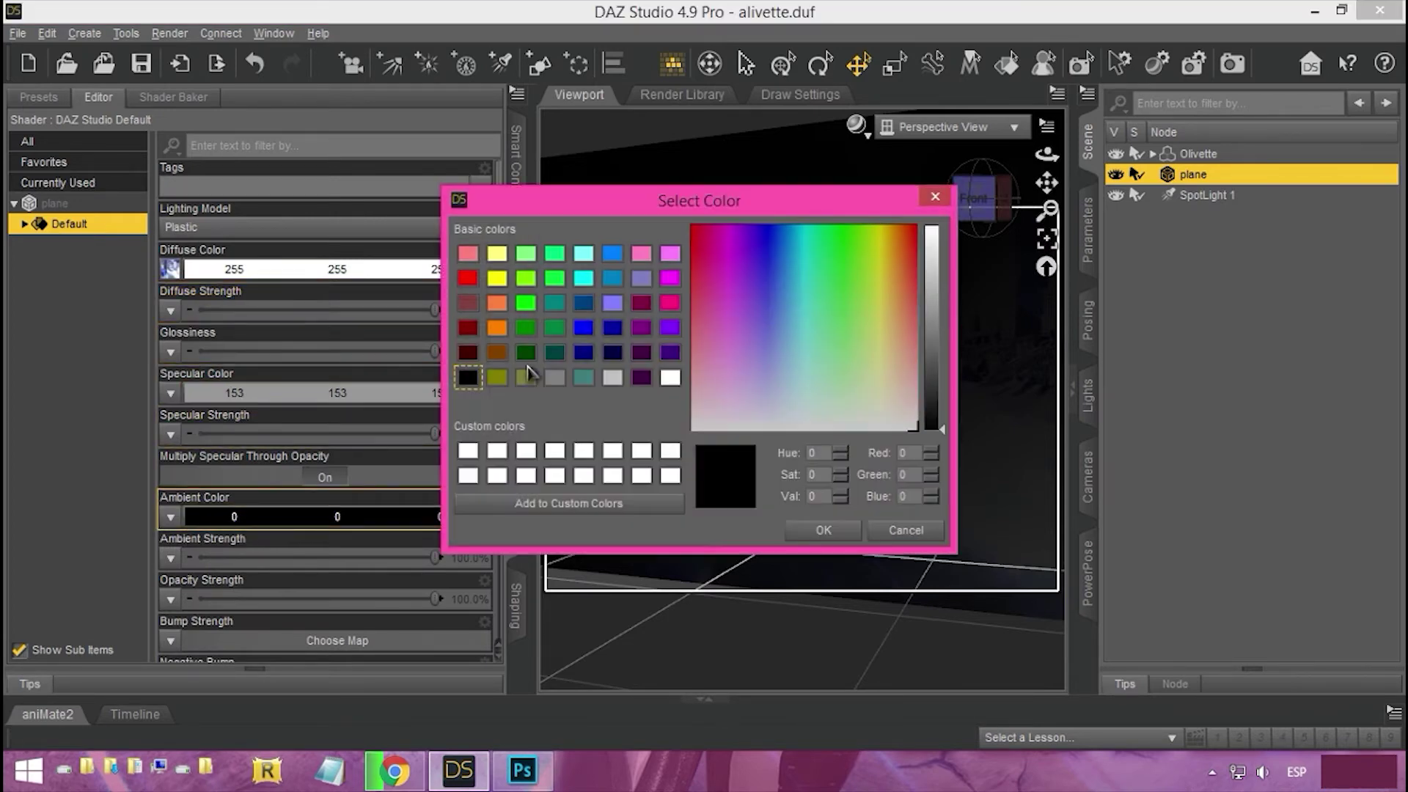
{"action": "left_click", "coordinate": [670, 378]}
{"action": "left_click", "coordinate": [823, 529]}
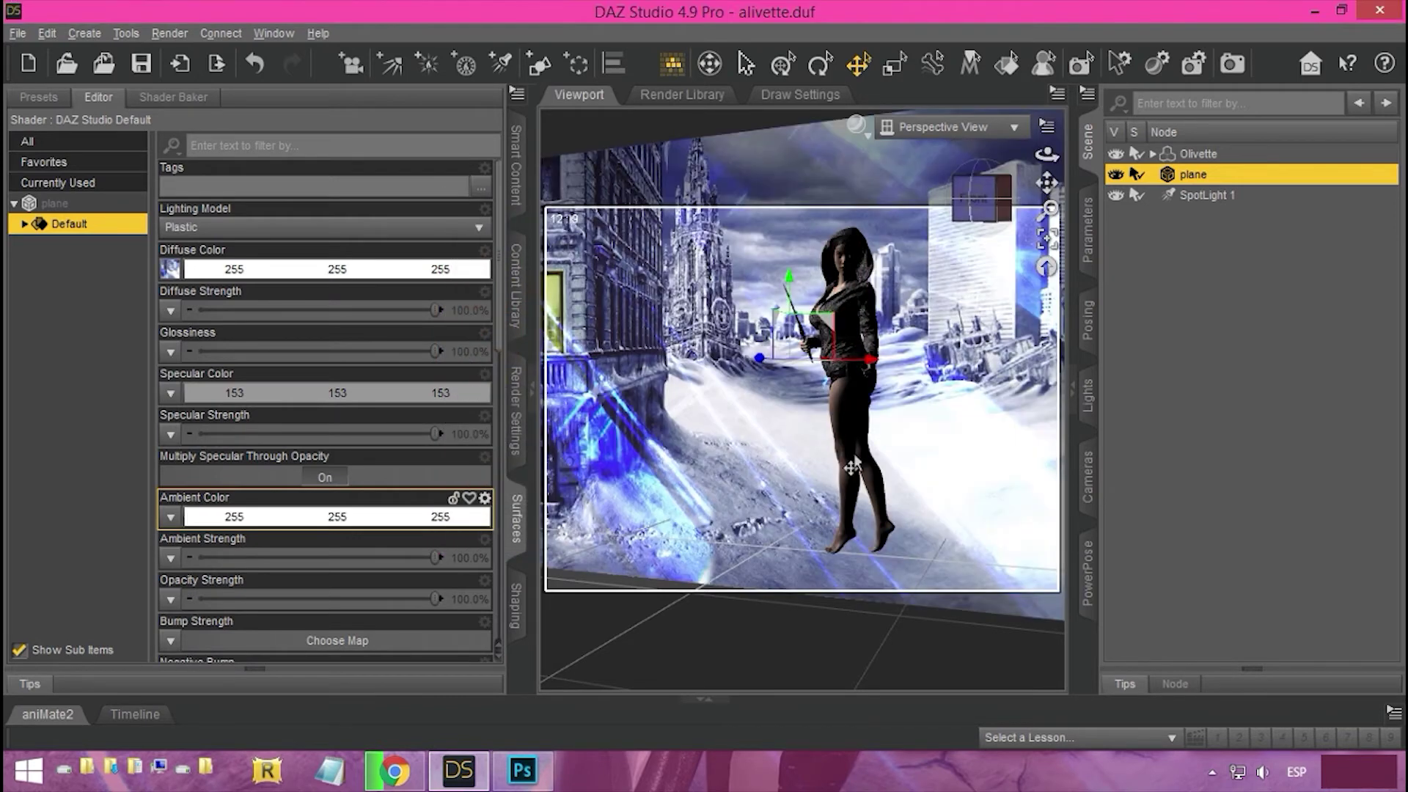
Step: Enlarge the viewport and inspect the figure against the brightened background from the front and a slightly turned angle
{"action": "left_click", "coordinate": [986, 202]}
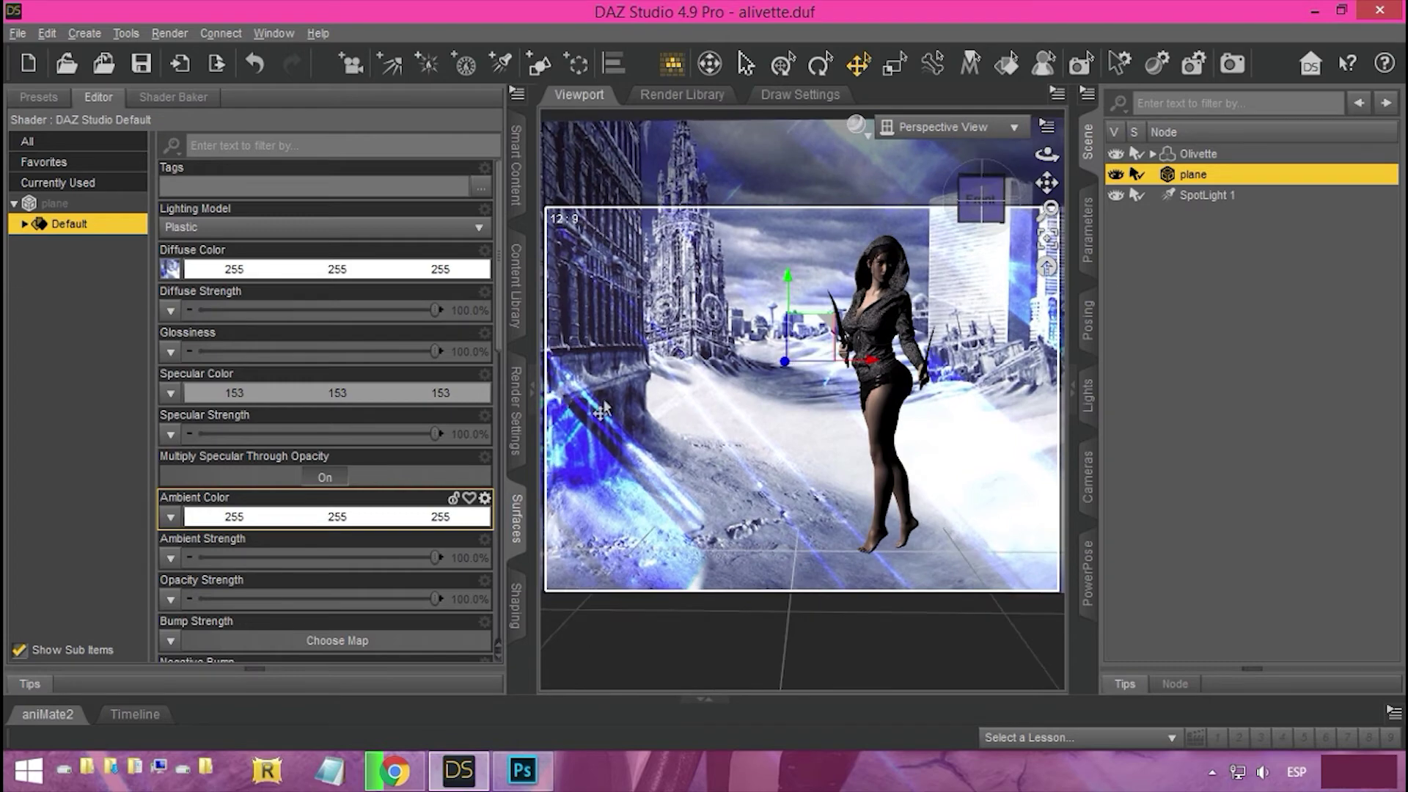
{"action": "mouse_move", "coordinate": [961, 198]}
{"action": "left_mouse_down"}
{"action": "mouse_move", "coordinate": [1018, 199]}
{"action": "mouse_move", "coordinate": [939, 202]}
{"action": "mouse_move", "coordinate": [981, 196]}
{"action": "left_mouse_up"}
{"action": "left_click", "coordinate": [1073, 389]}
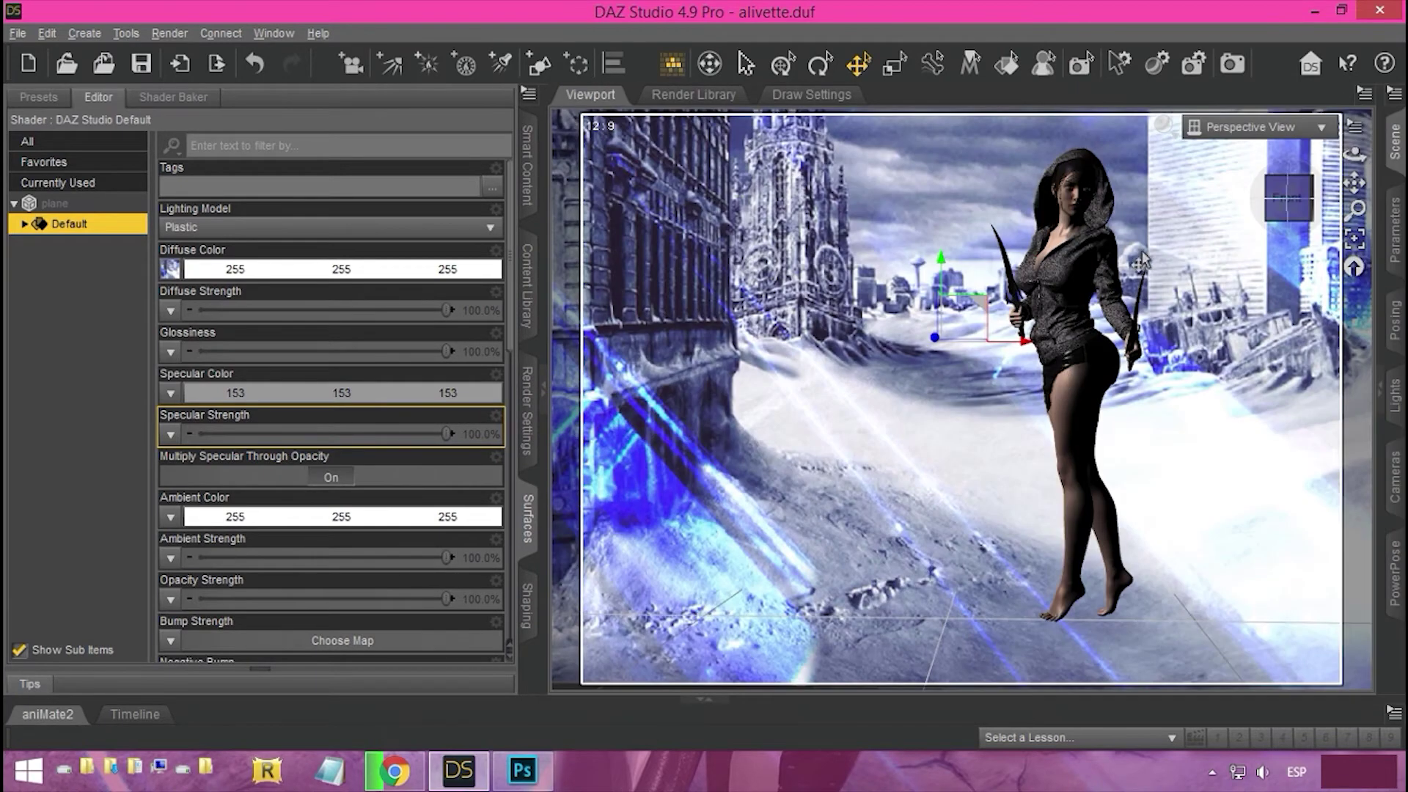
{"action": "left_click_drag", "start_coordinate": [1354, 182], "coordinate": [1272, 195]}
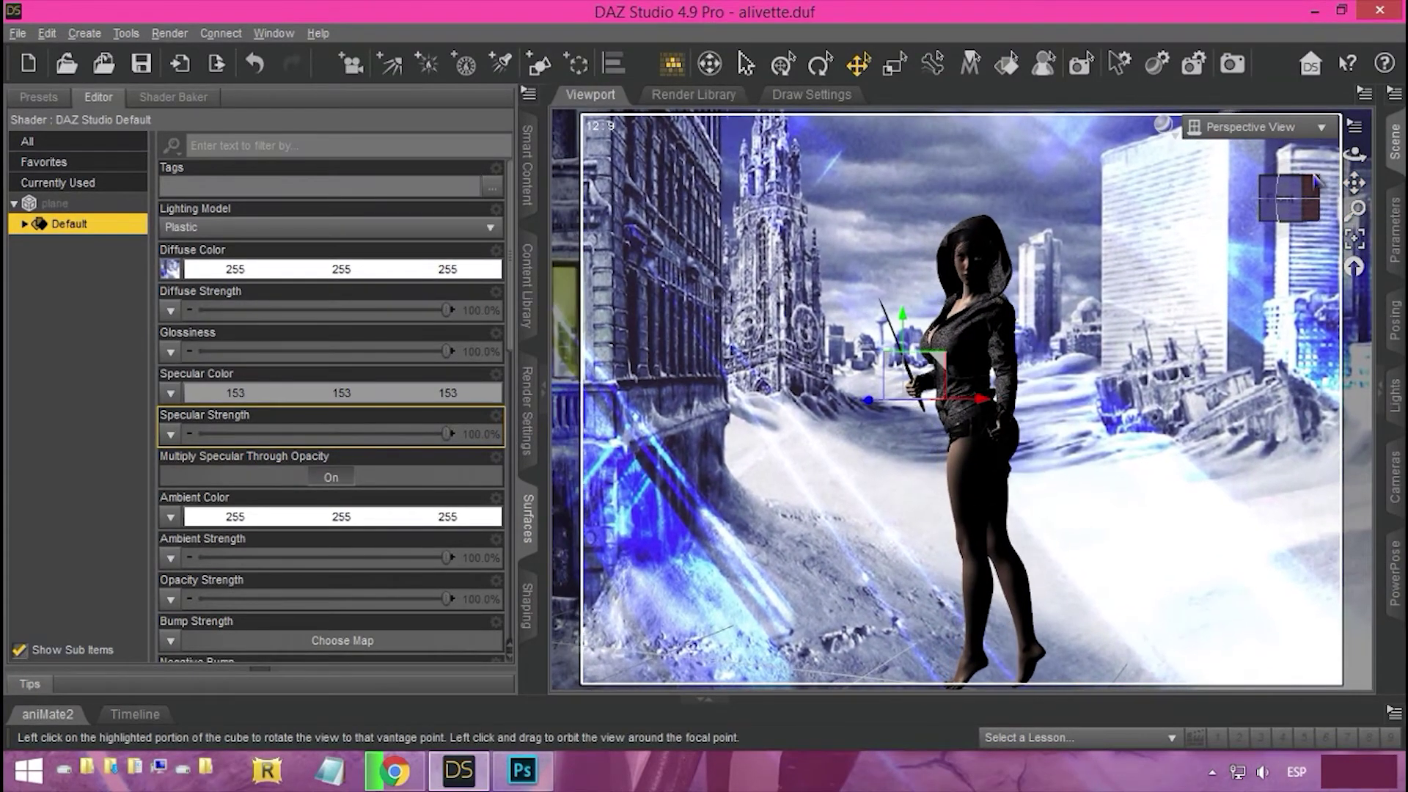
Step: Look through SpotLight 1 and move the light closer so that it is aimed directly at the figure
{"action": "left_click", "coordinate": [1292, 136]}
{"action": "left_click", "coordinate": [1254, 308]}
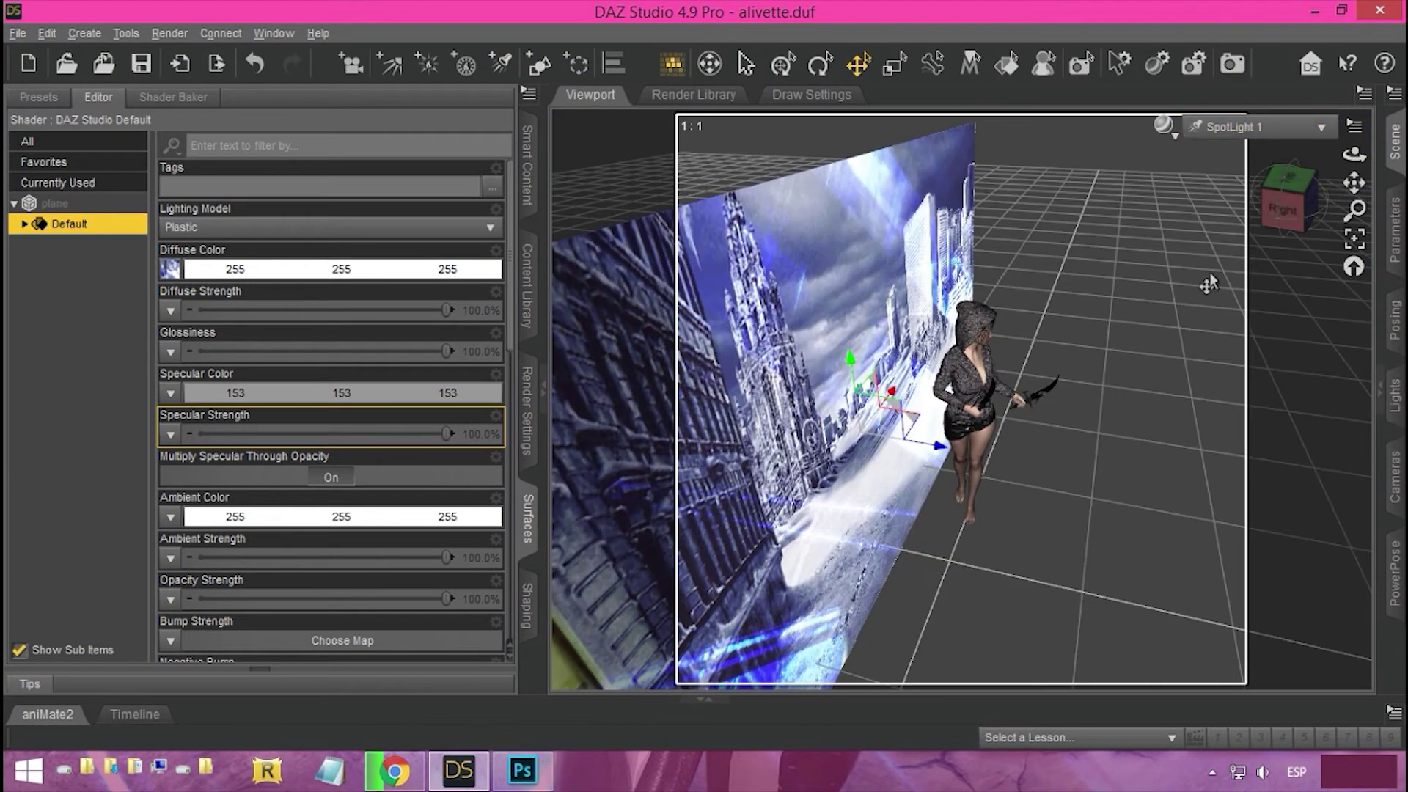
{"action": "left_click_drag", "start_coordinate": [1300, 206], "coordinate": [1273, 202]}
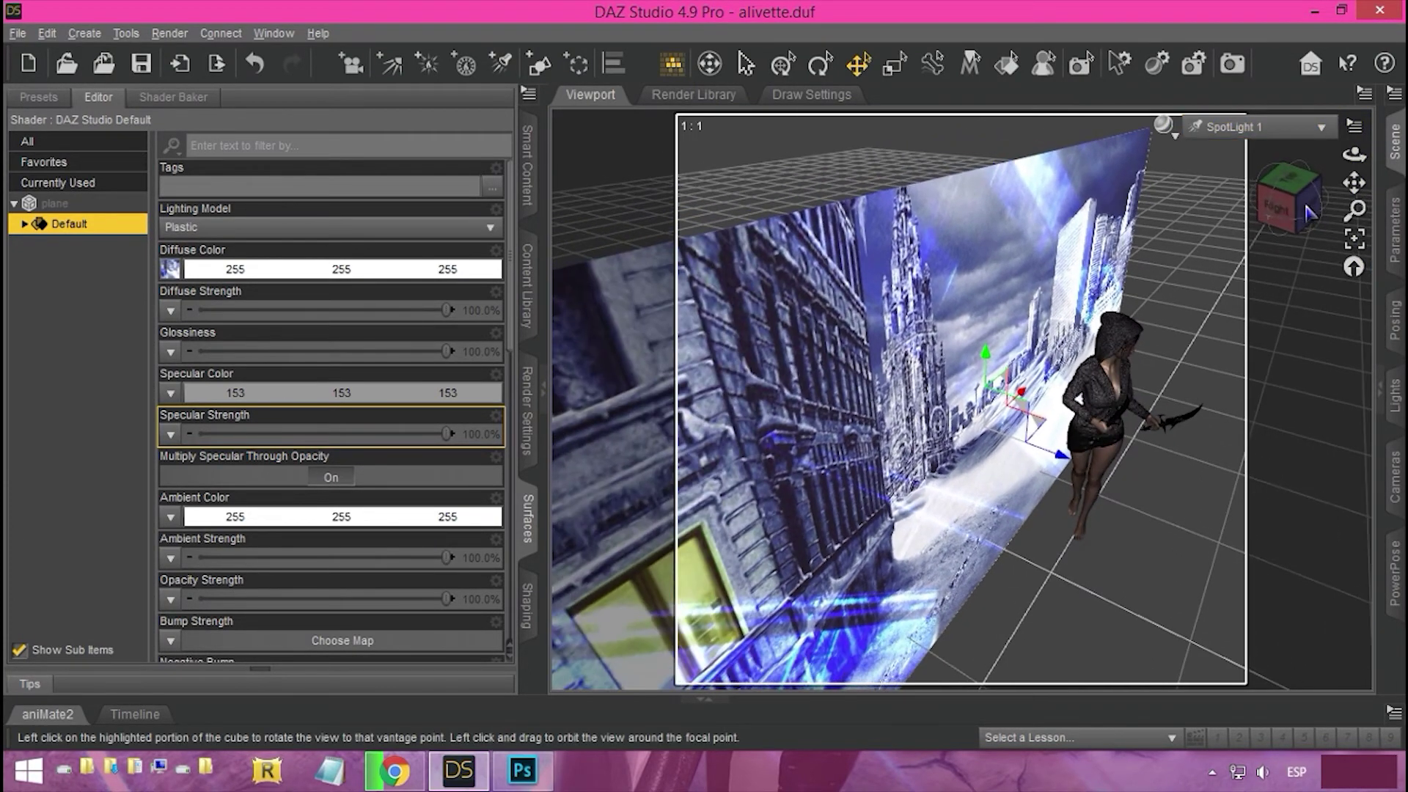
{"action": "right_click_drag", "start_coordinate": [1355, 185], "coordinate": [1020, 330]}
{"action": "scroll", "coordinate": [1019, 330], "scroll_direction": "up", "scroll_amount": 2}
{"action": "scroll", "coordinate": [1045, 295], "scroll_direction": "down", "scroll_amount": 3}
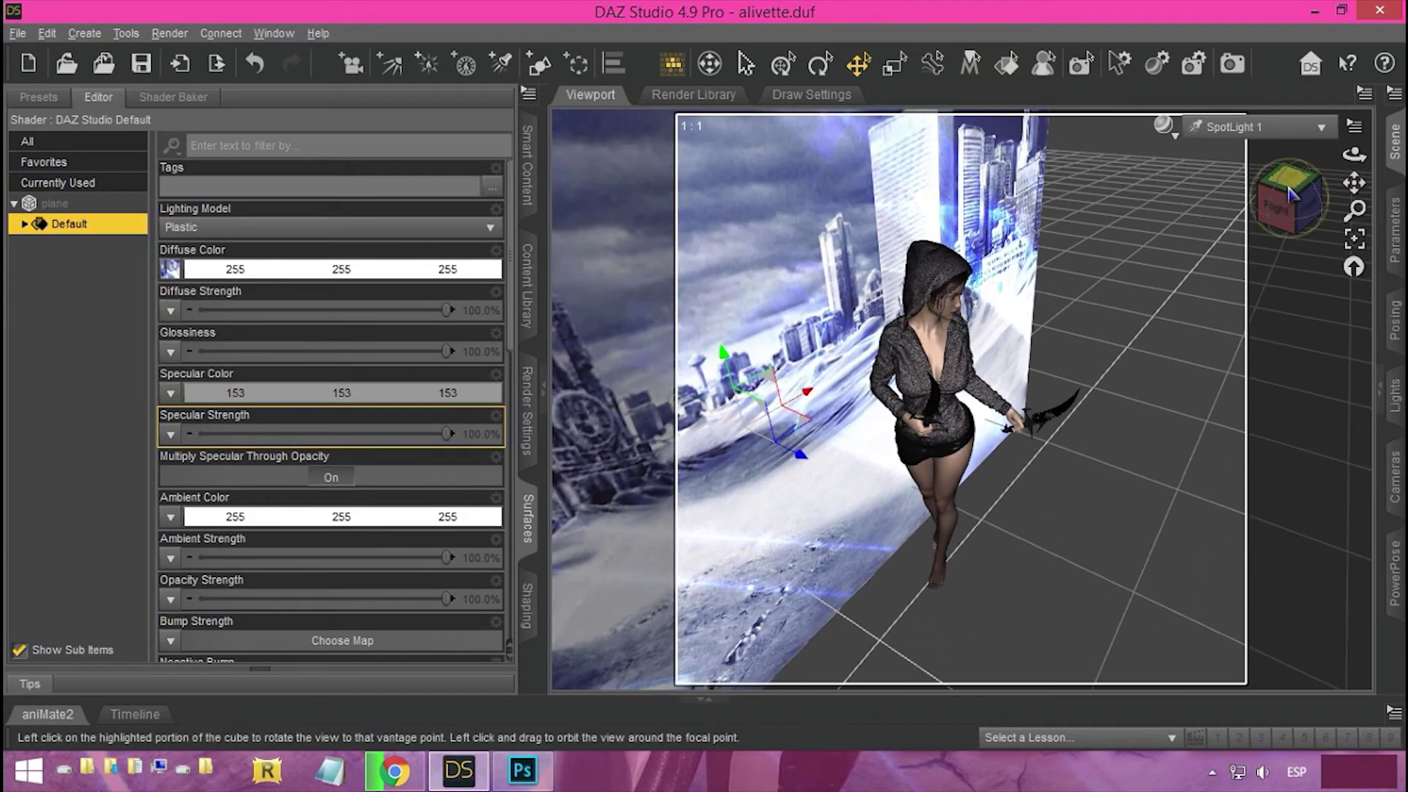
Step: Raise SpotLight 1's Intensity to 134.6% and its Intensity Scale to 1651.30
{"action": "left_click", "coordinate": [1396, 157]}
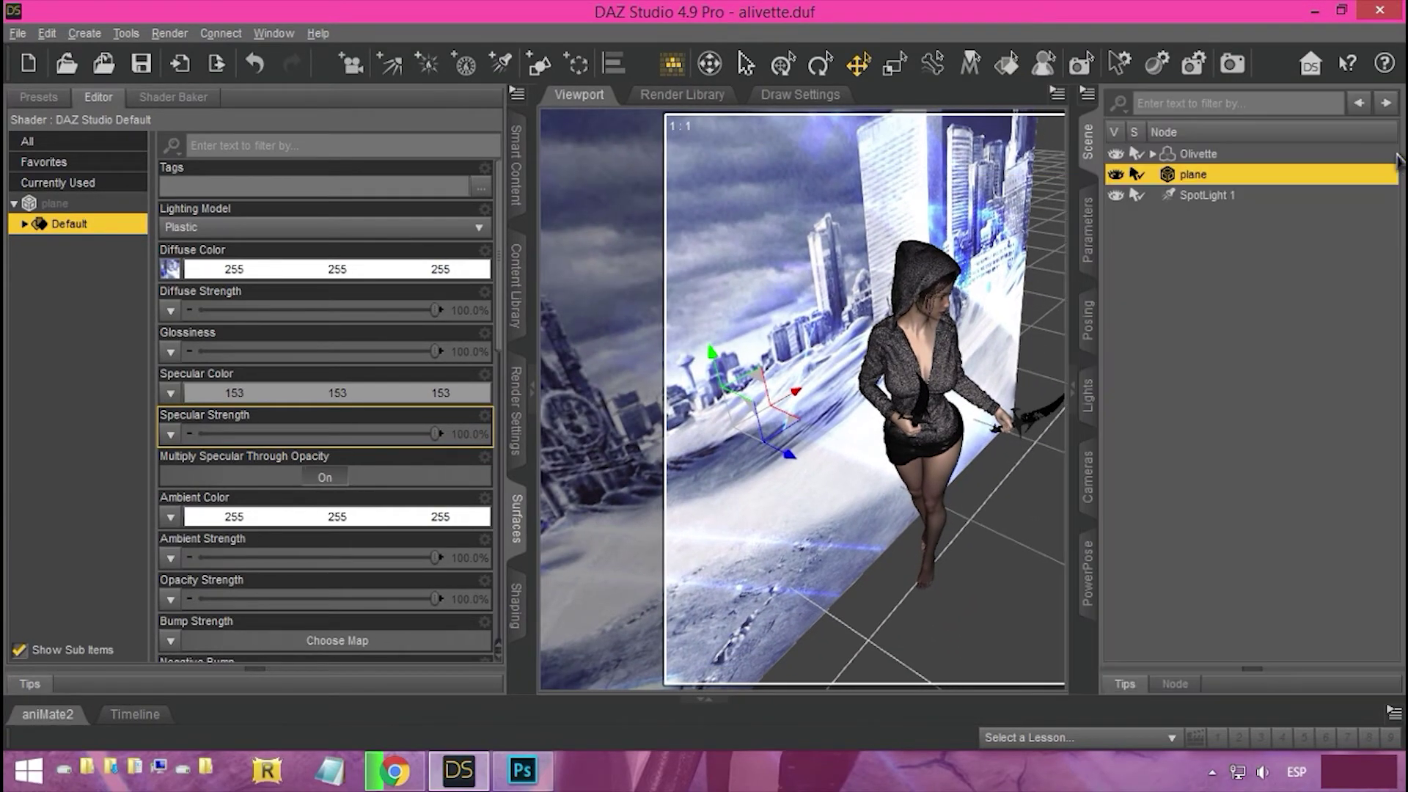
{"action": "left_click", "coordinate": [1209, 197]}
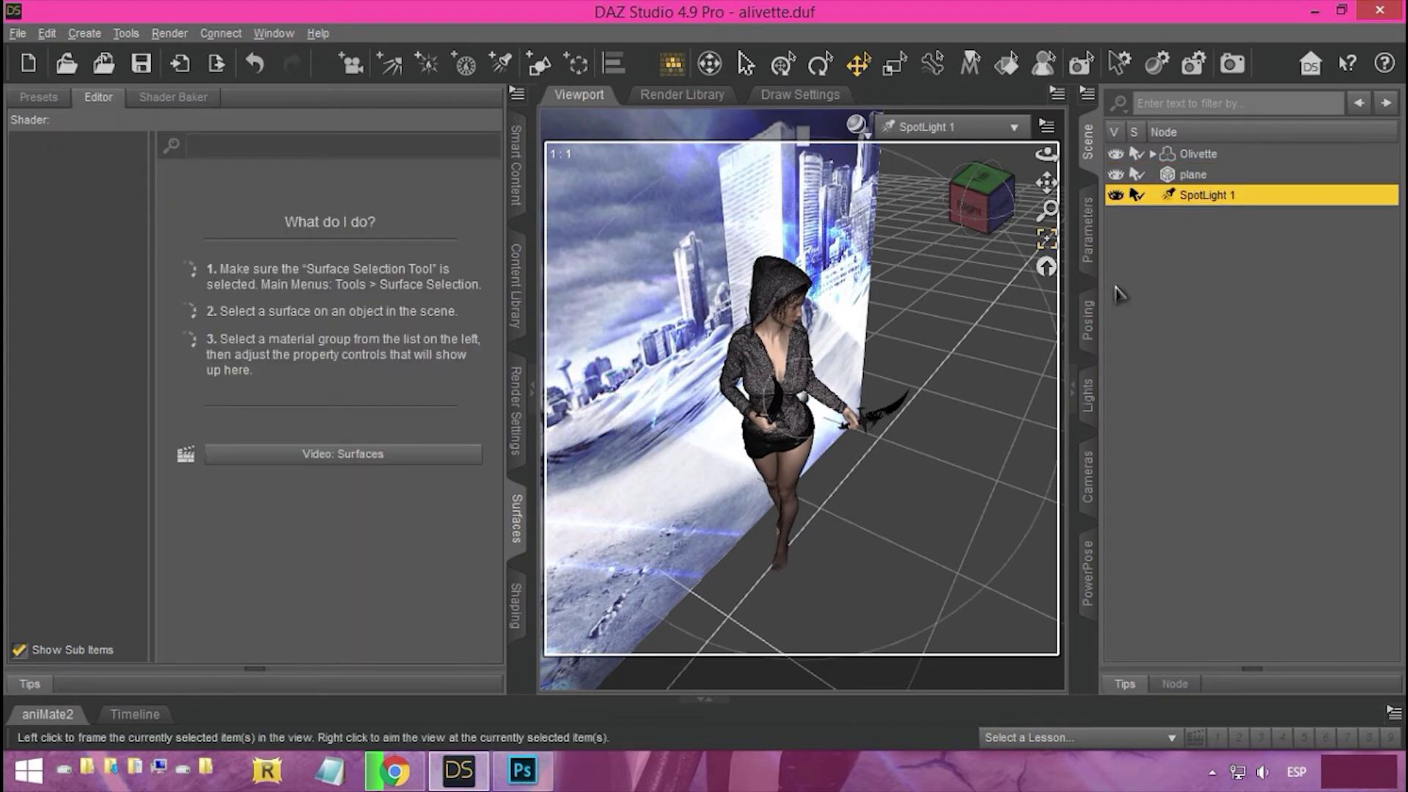
{"action": "left_click", "coordinate": [1090, 253]}
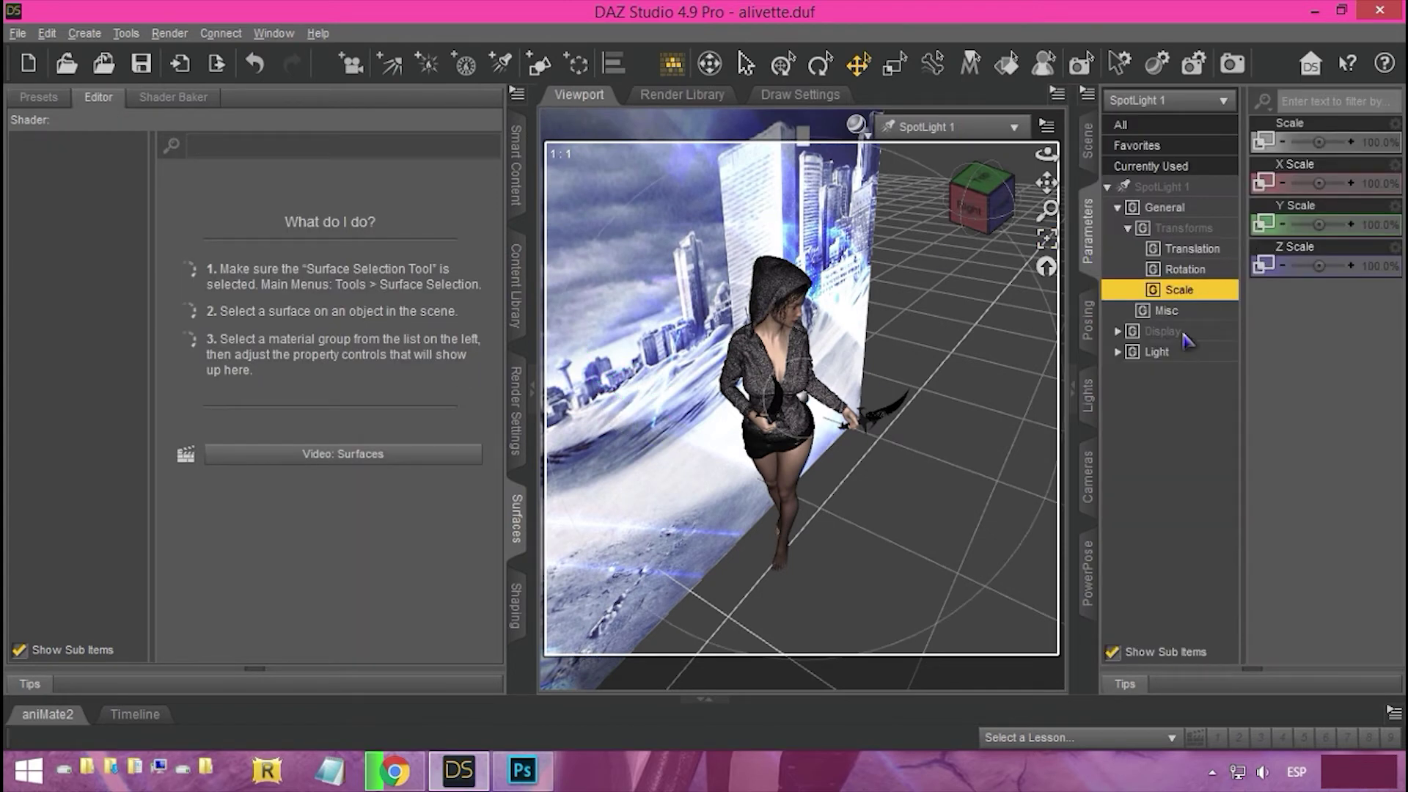
{"action": "left_click", "coordinate": [1159, 352]}
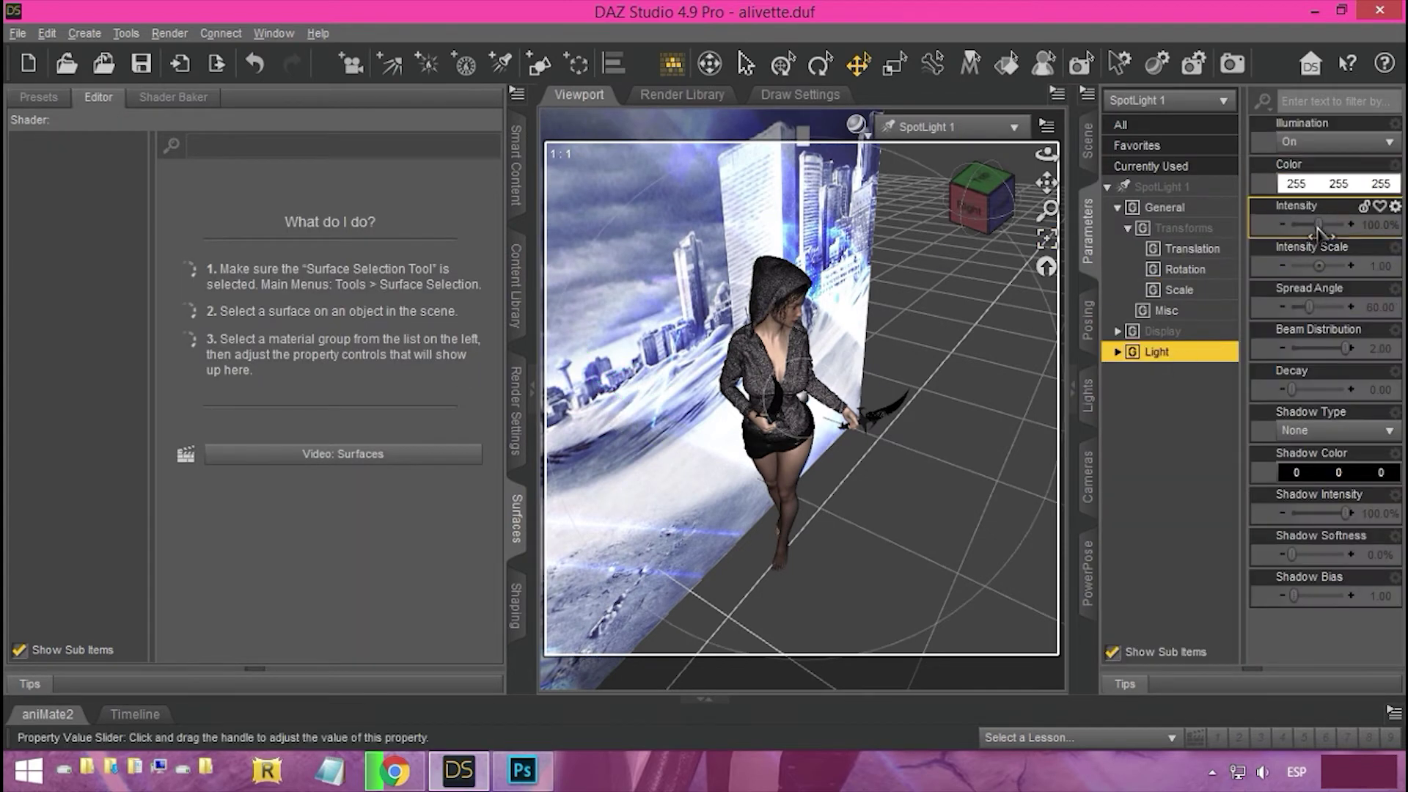
{"action": "mouse_move", "coordinate": [1320, 227]}
{"action": "left_mouse_down"}
{"action": "mouse_move", "coordinate": [1379, 227]}
{"action": "mouse_move", "coordinate": [1325, 236]}
{"action": "left_mouse_up"}
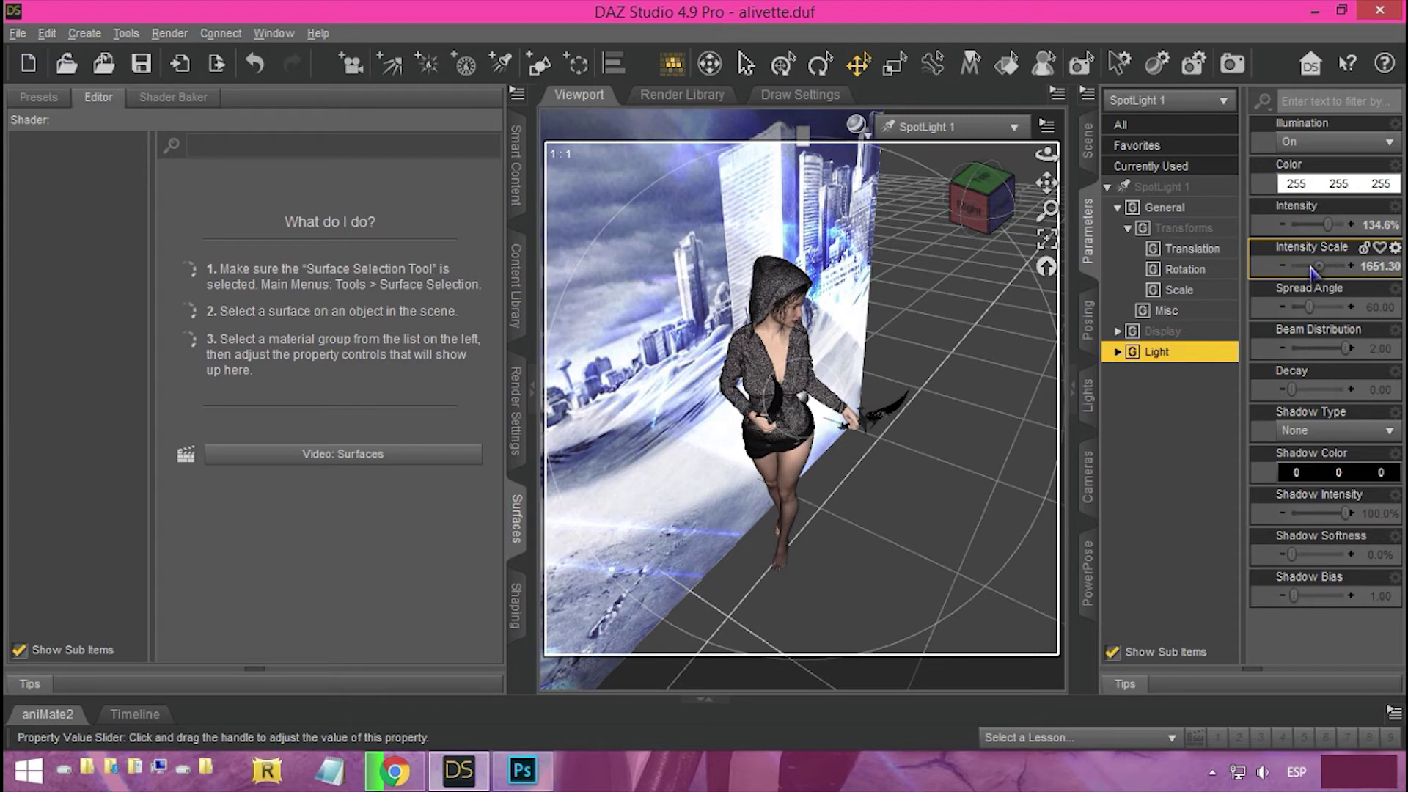
Step: Set SpotLight 1's Illumination to Diffuse Only after trying Specular Only, and raise its Decay to 0.50
{"action": "left_click", "coordinate": [1305, 142]}
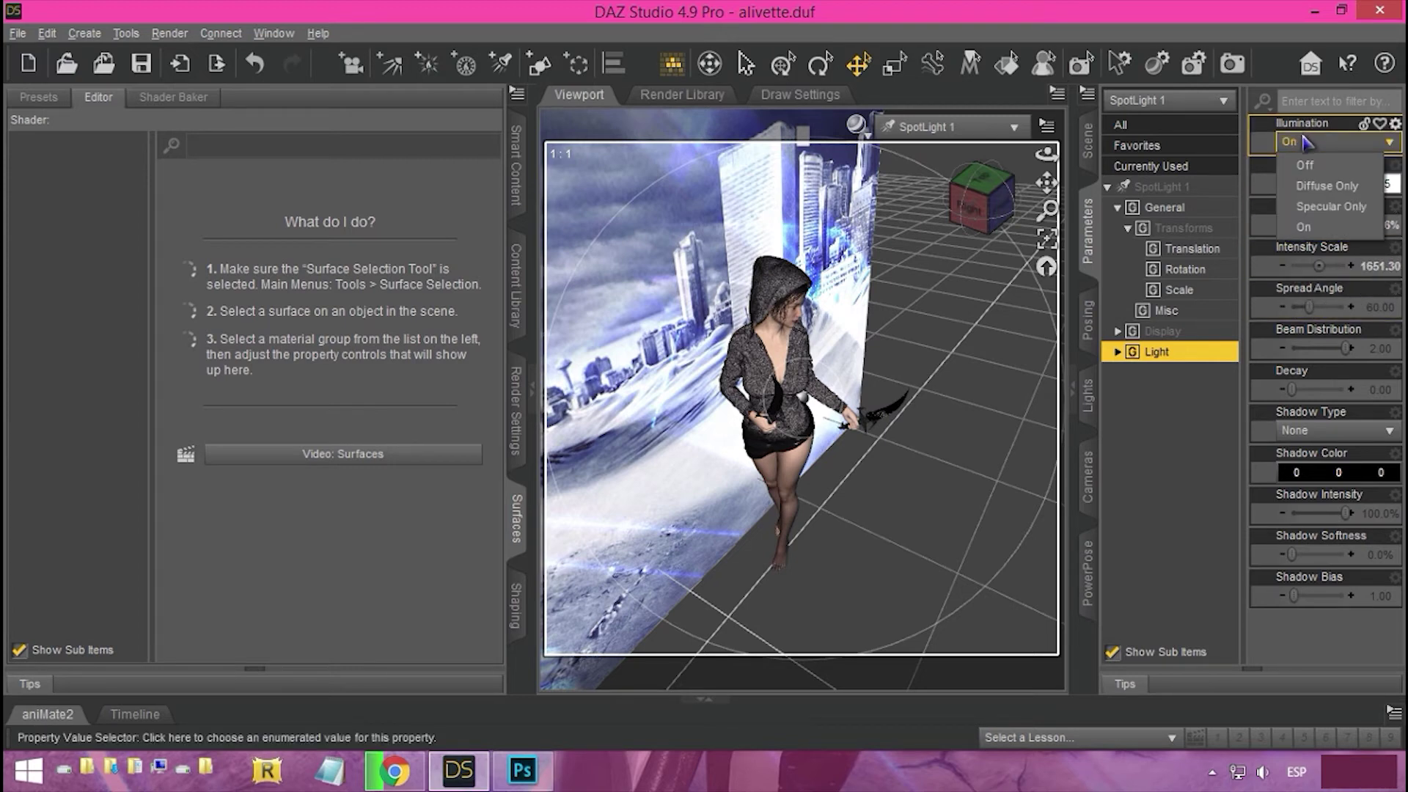
{"action": "left_click", "coordinate": [1331, 206]}
{"action": "left_click", "coordinate": [1316, 143]}
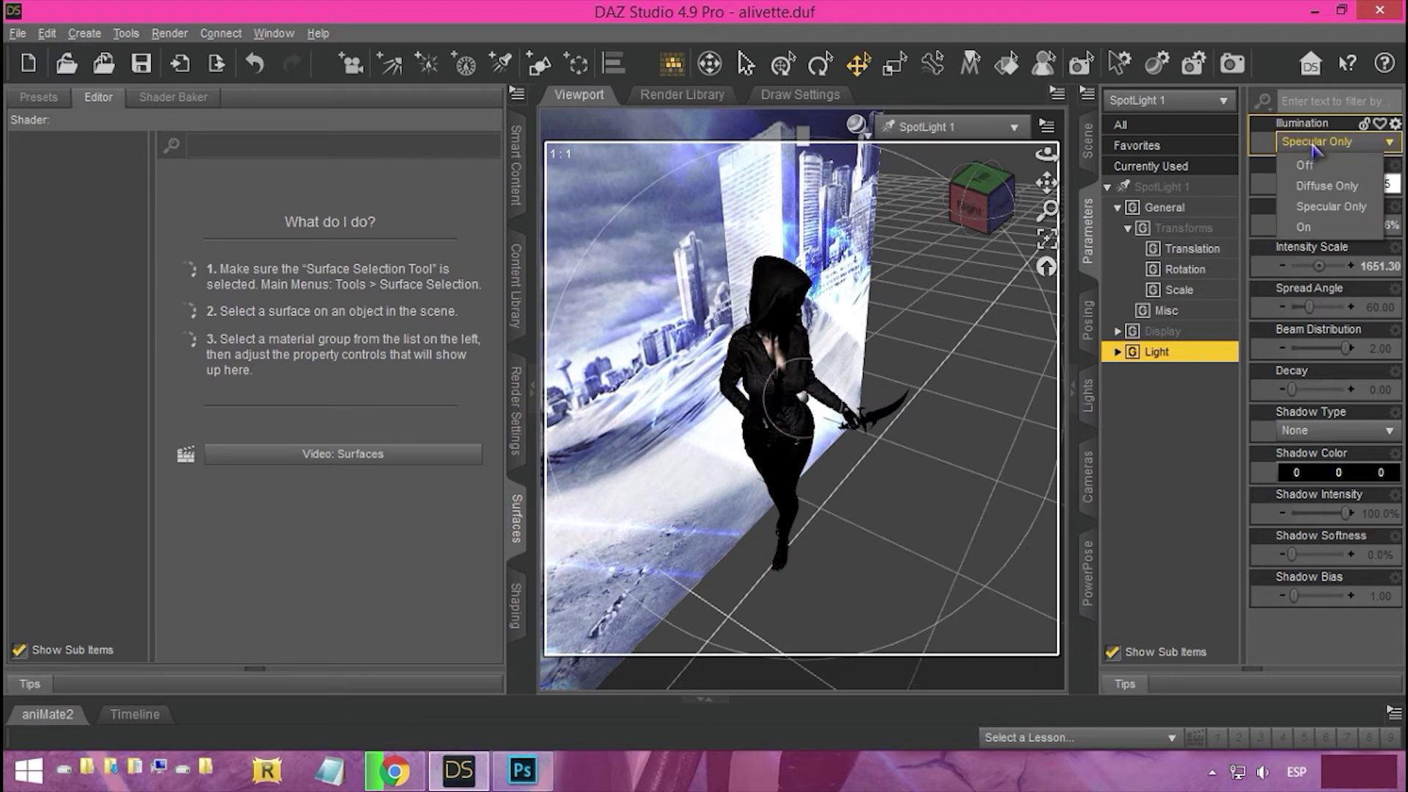
{"action": "left_click", "coordinate": [1326, 186]}
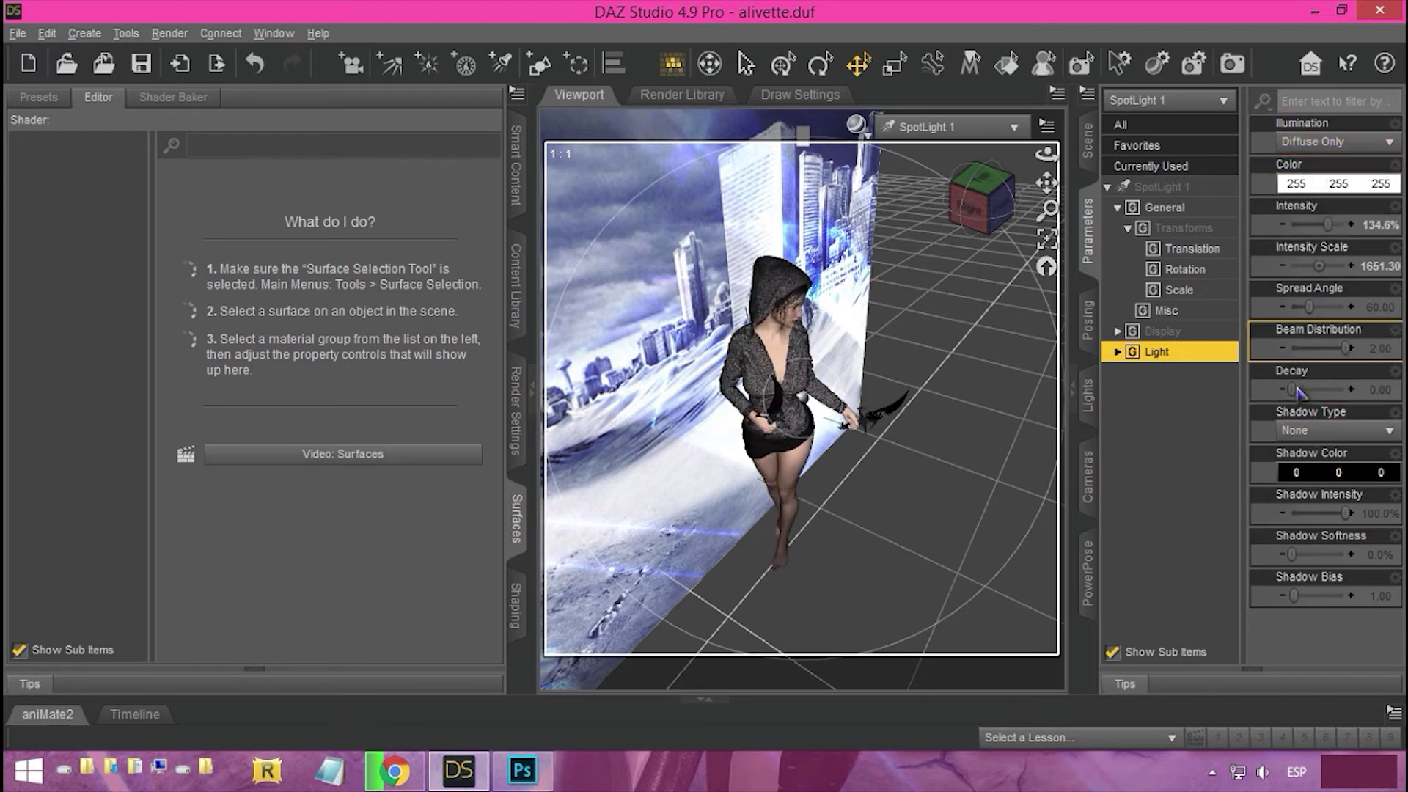
{"action": "left_click_drag", "start_coordinate": [1295, 390], "coordinate": [1313, 399]}
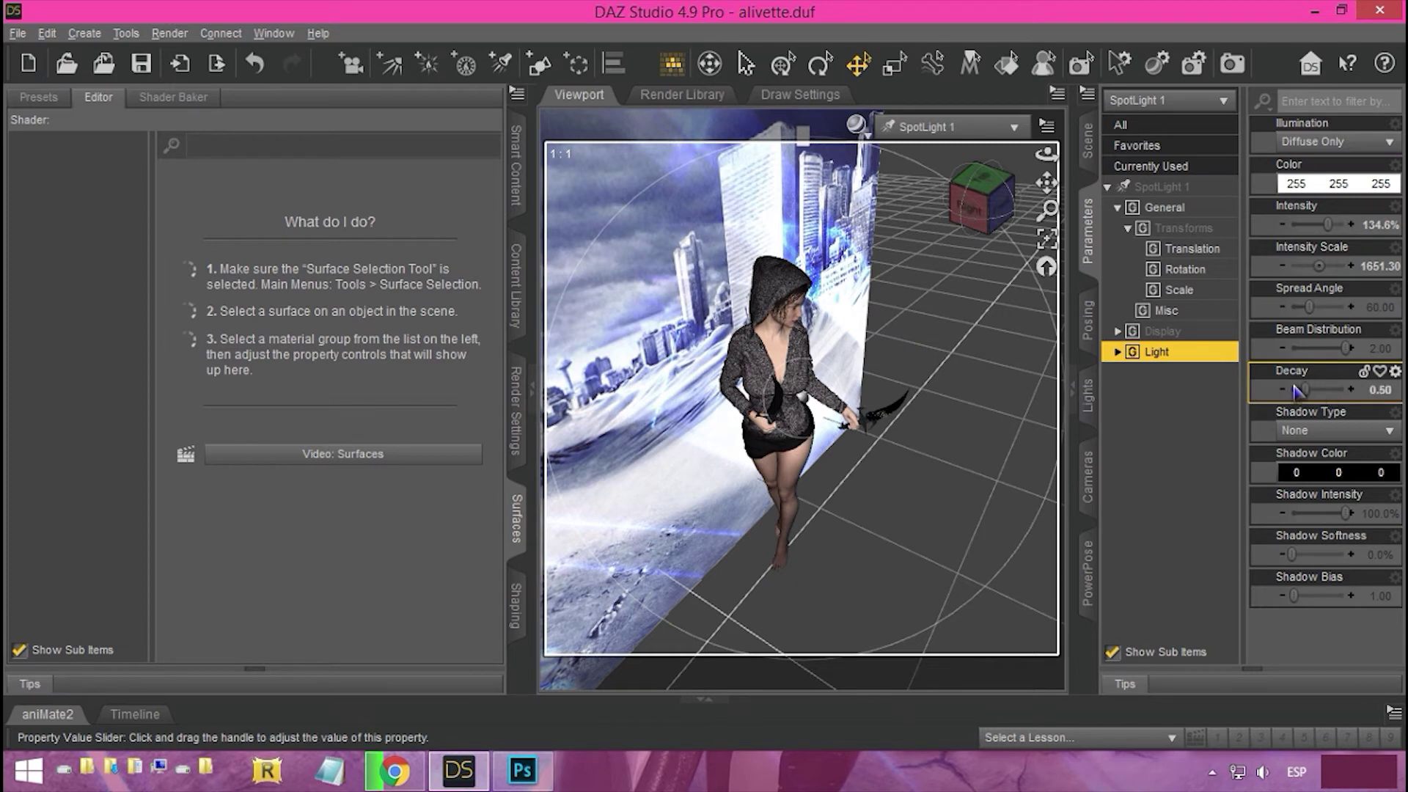
Step: Pull the spotlight back from the figure while looking through it, and return to the Perspective View
{"action": "left_click_drag", "start_coordinate": [1019, 221], "coordinate": [1006, 205]}
{"action": "scroll", "coordinate": [899, 380], "scroll_direction": "down", "scroll_amount": 3}
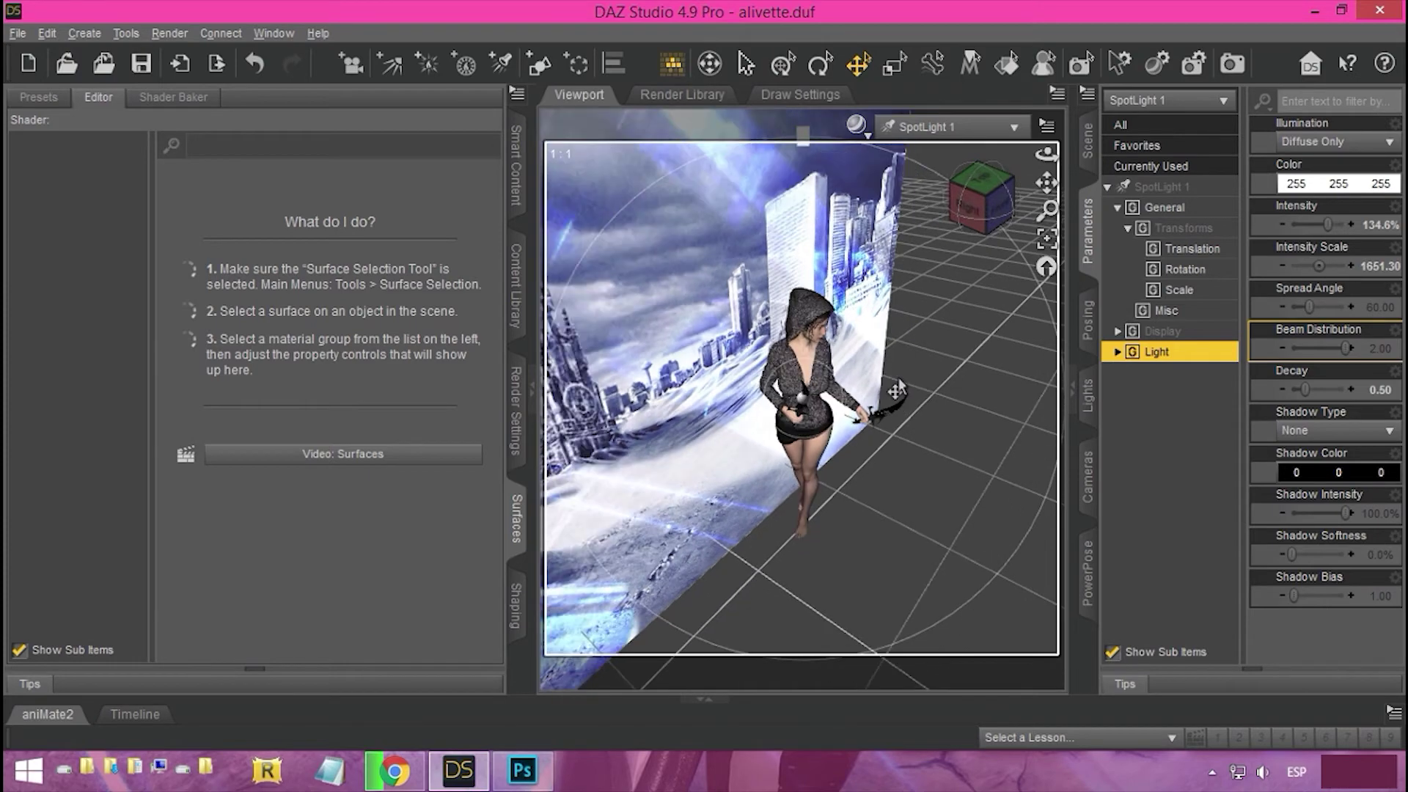
{"action": "left_click", "coordinate": [946, 127]}
{"action": "left_click", "coordinate": [954, 142]}
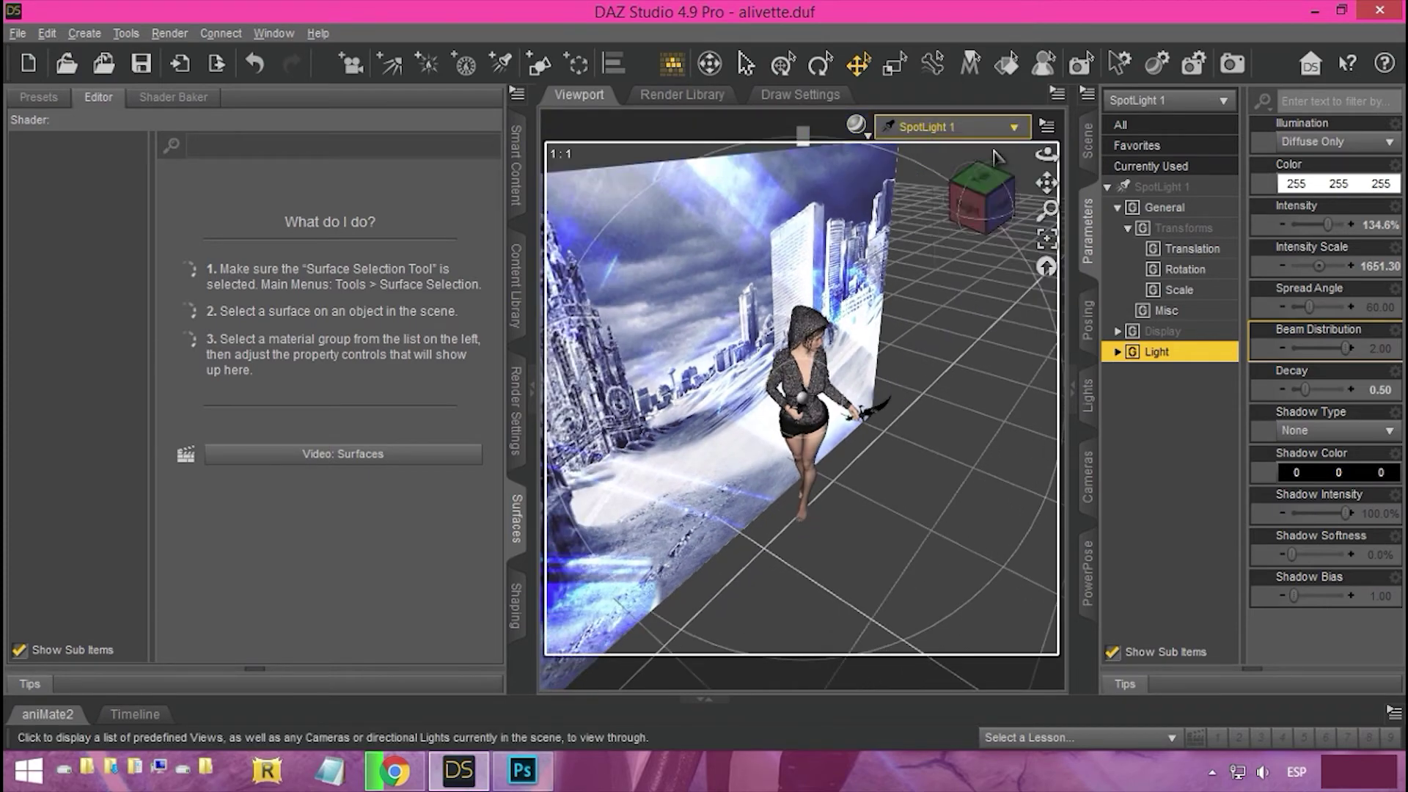
Step: Enlarge the viewport and frame the lit figure closely on the bright snowy side of the background in a slightly turned view
{"action": "left_click_drag", "start_coordinate": [970, 209], "coordinate": [989, 159]}
{"action": "scroll", "coordinate": [1046, 182], "scroll_direction": "up", "scroll_amount": 3}
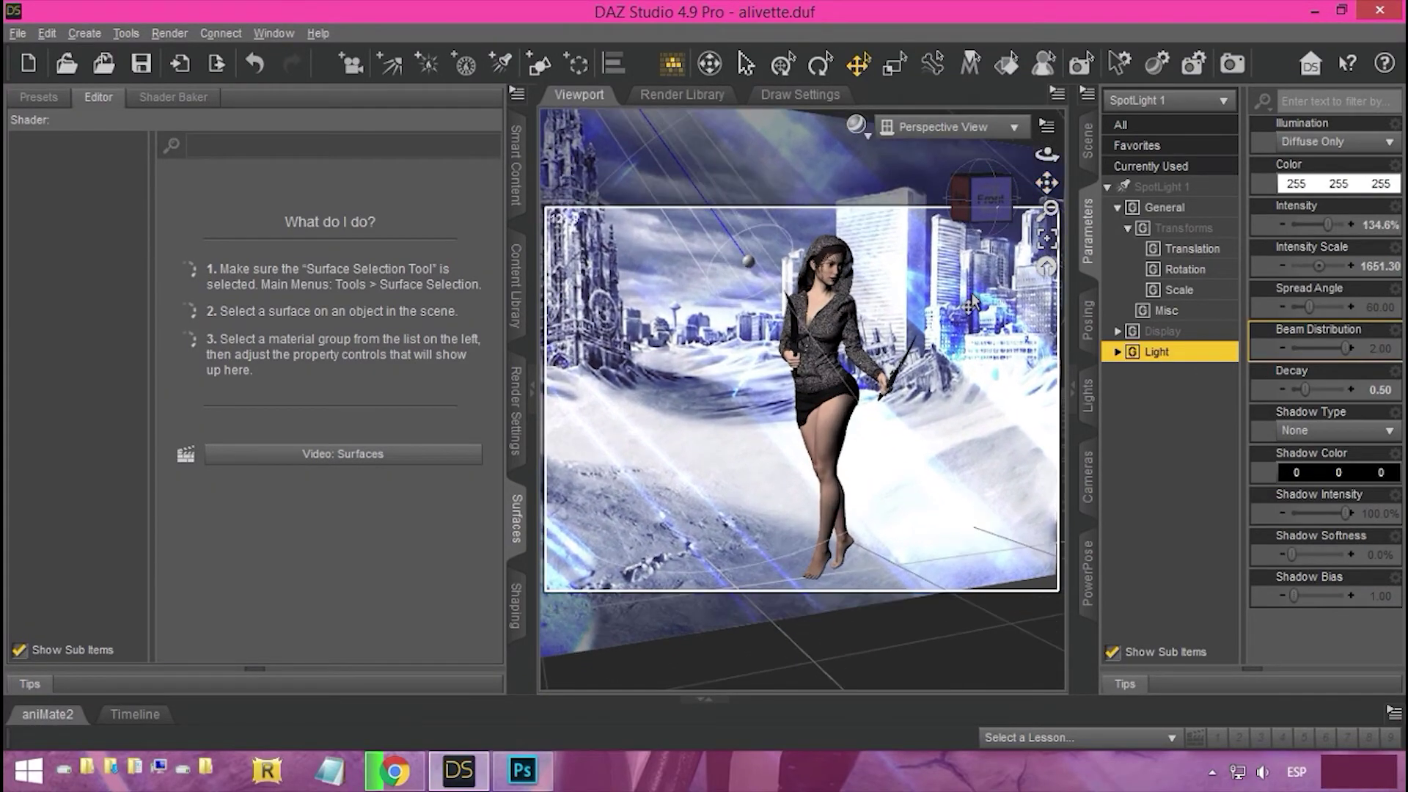
{"action": "mouse_move", "coordinate": [997, 207]}
{"action": "left_mouse_down"}
{"action": "mouse_move", "coordinate": [1044, 169]}
{"action": "mouse_move", "coordinate": [995, 209]}
{"action": "left_mouse_up"}
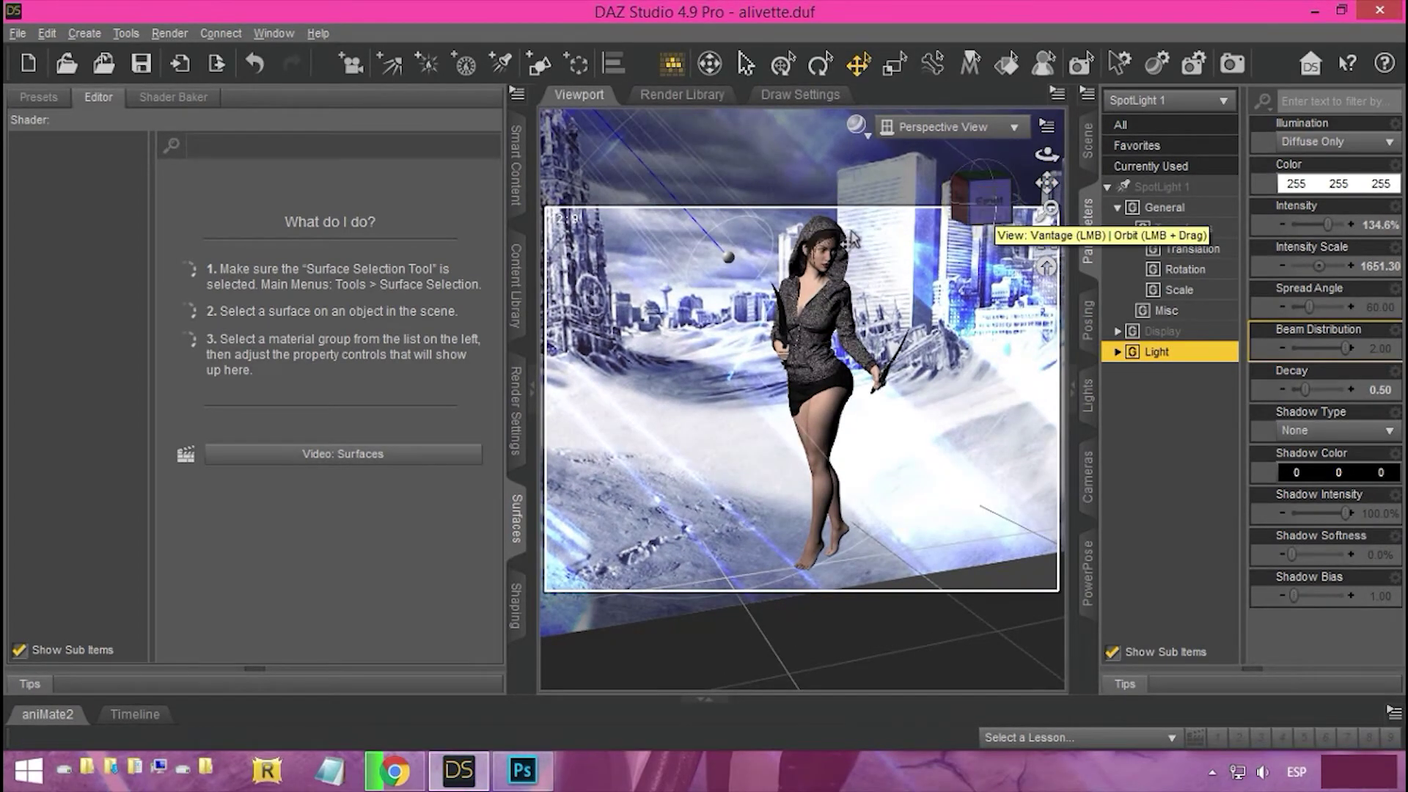
{"action": "left_click_drag", "start_coordinate": [1047, 186], "coordinate": [1053, 225]}
{"action": "left_click", "coordinate": [1073, 401]}
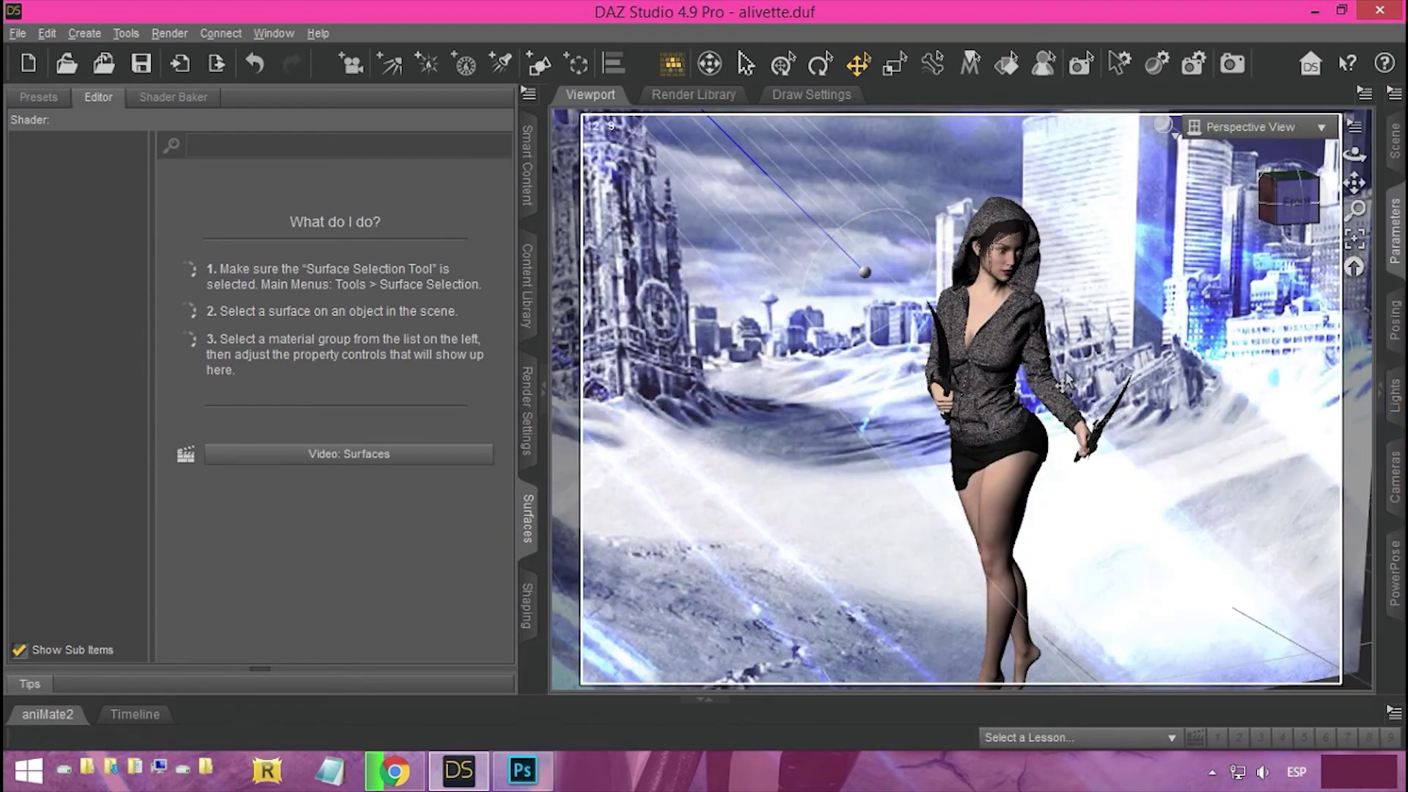
{"action": "mouse_move", "coordinate": [1354, 182]}
{"action": "left_mouse_down"}
{"action": "mouse_move", "coordinate": [1338, 150]}
{"action": "mouse_move", "coordinate": [1356, 185]}
{"action": "left_mouse_up"}
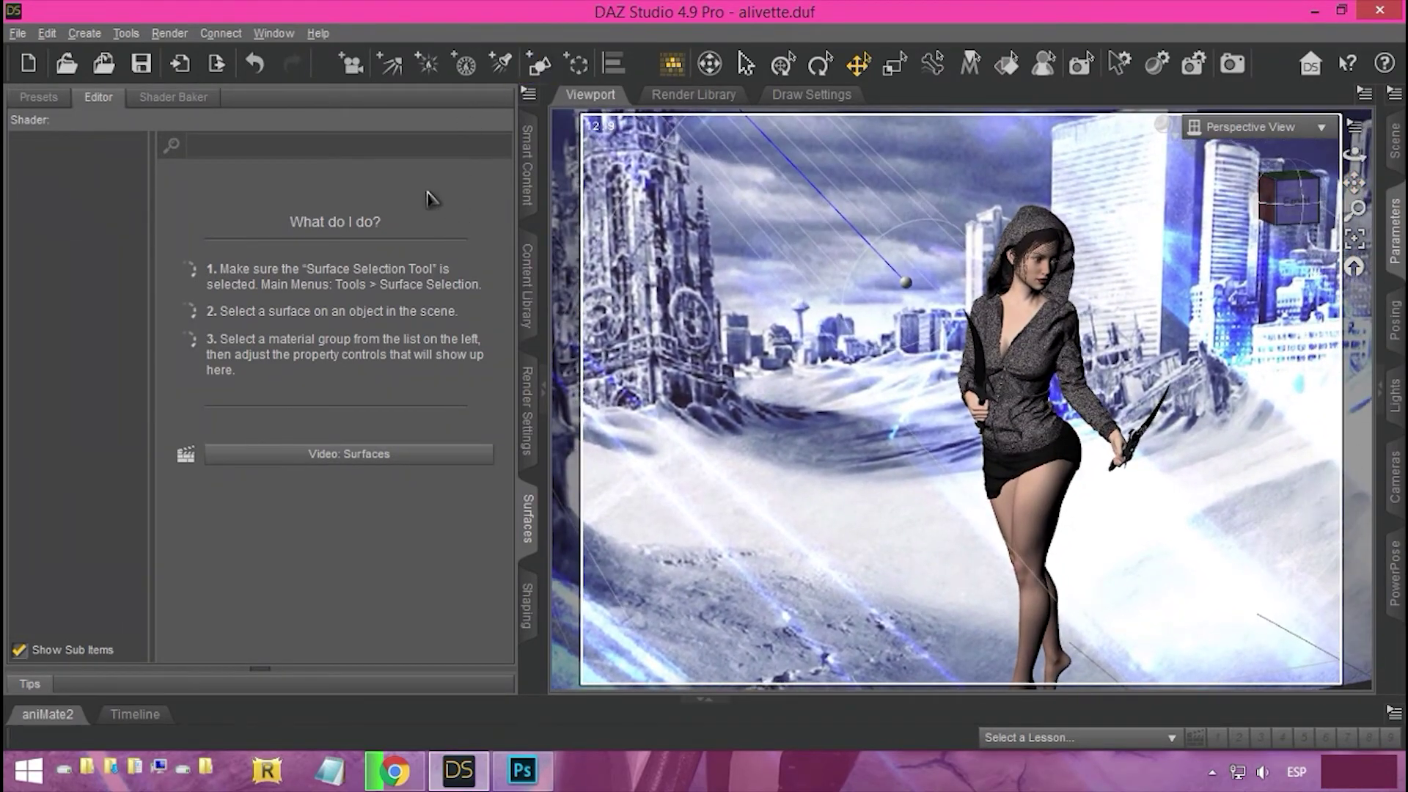
Step: Render the current frame with 3Delight in a new window and examine the lighting on the figure and background
{"action": "left_click", "coordinate": [529, 394]}
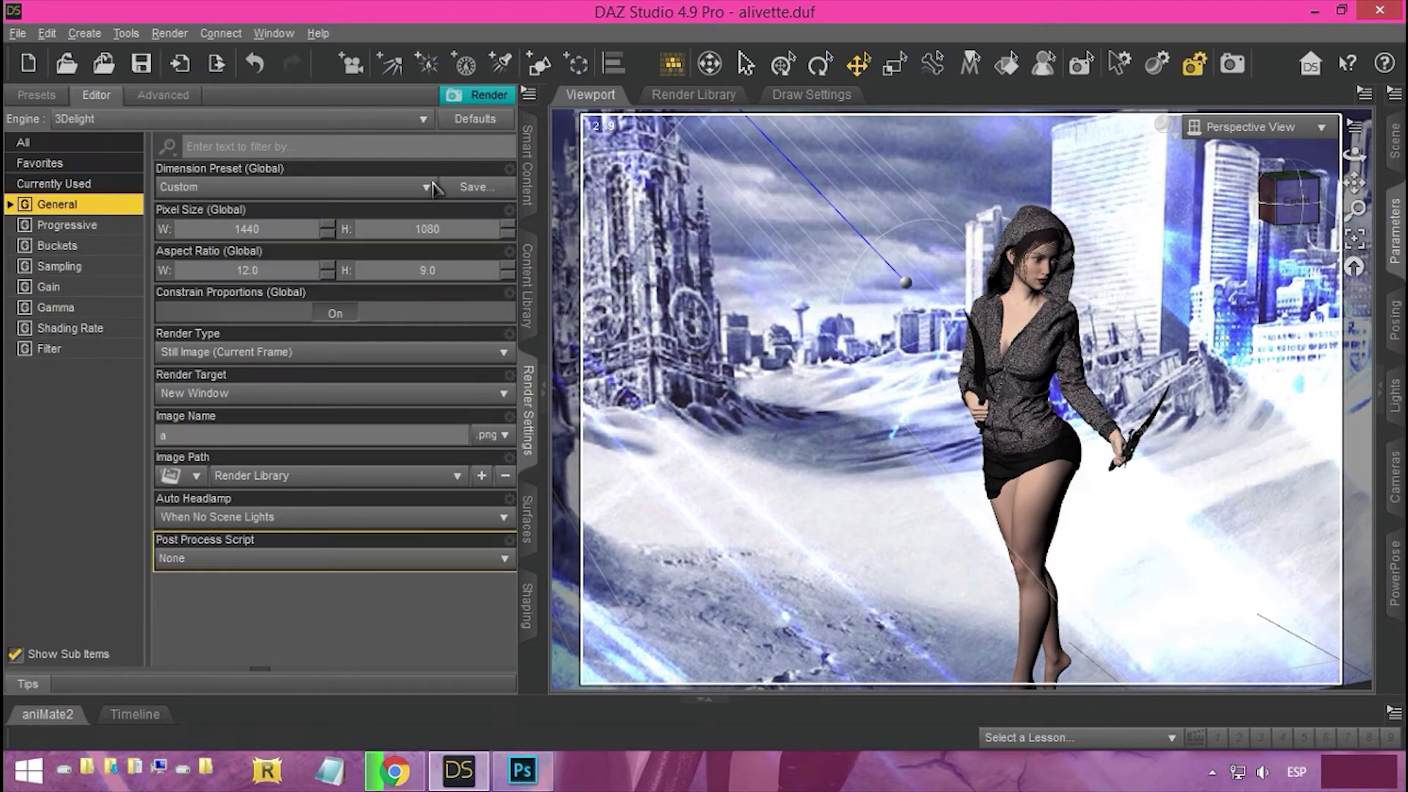
{"action": "left_click", "coordinate": [490, 103]}
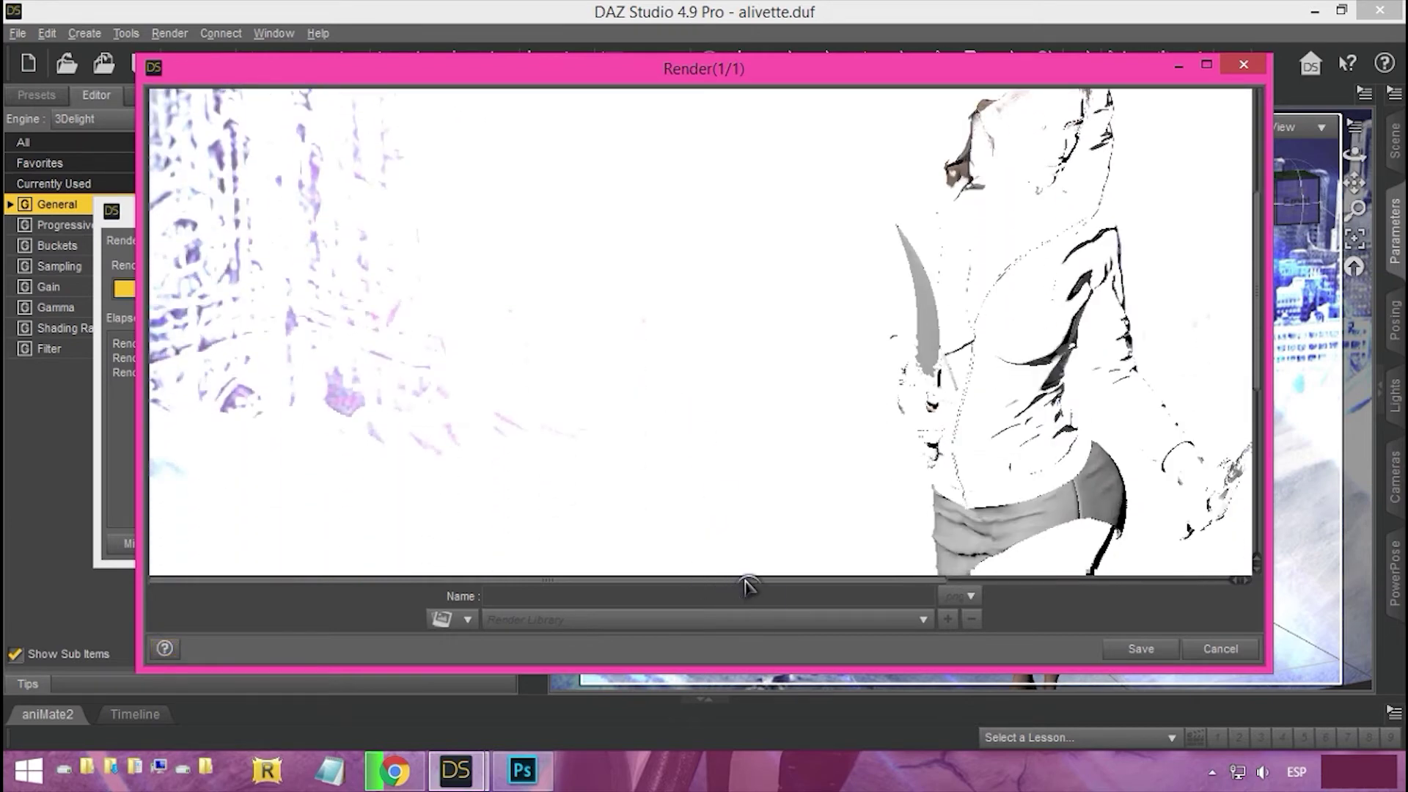
{"action": "scroll", "coordinate": [845, 473], "scroll_direction": "down", "scroll_amount": 5}
{"action": "scroll", "coordinate": [842, 473], "scroll_direction": "up", "scroll_amount": 8}
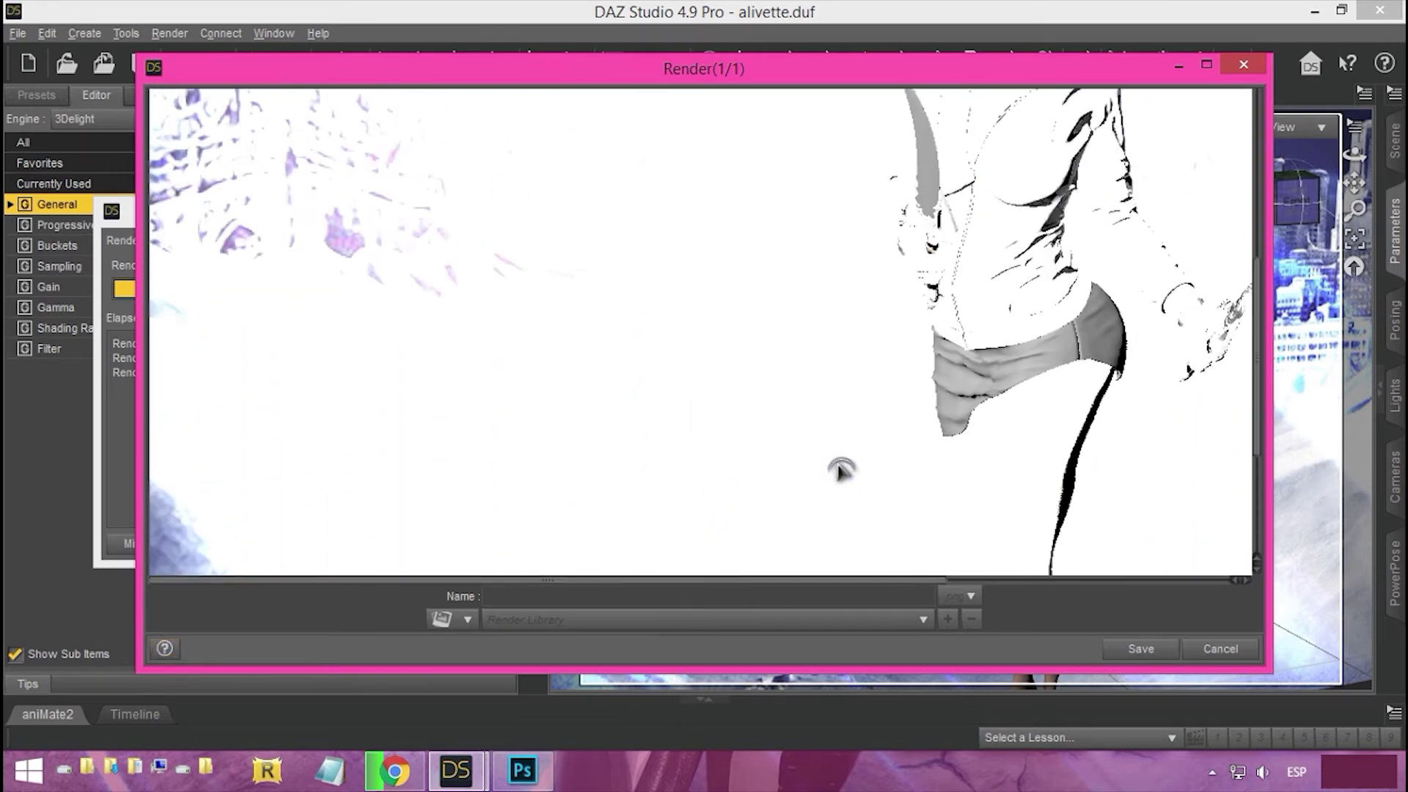
{"action": "scroll", "coordinate": [924, 376], "scroll_direction": "up", "scroll_amount": 1}
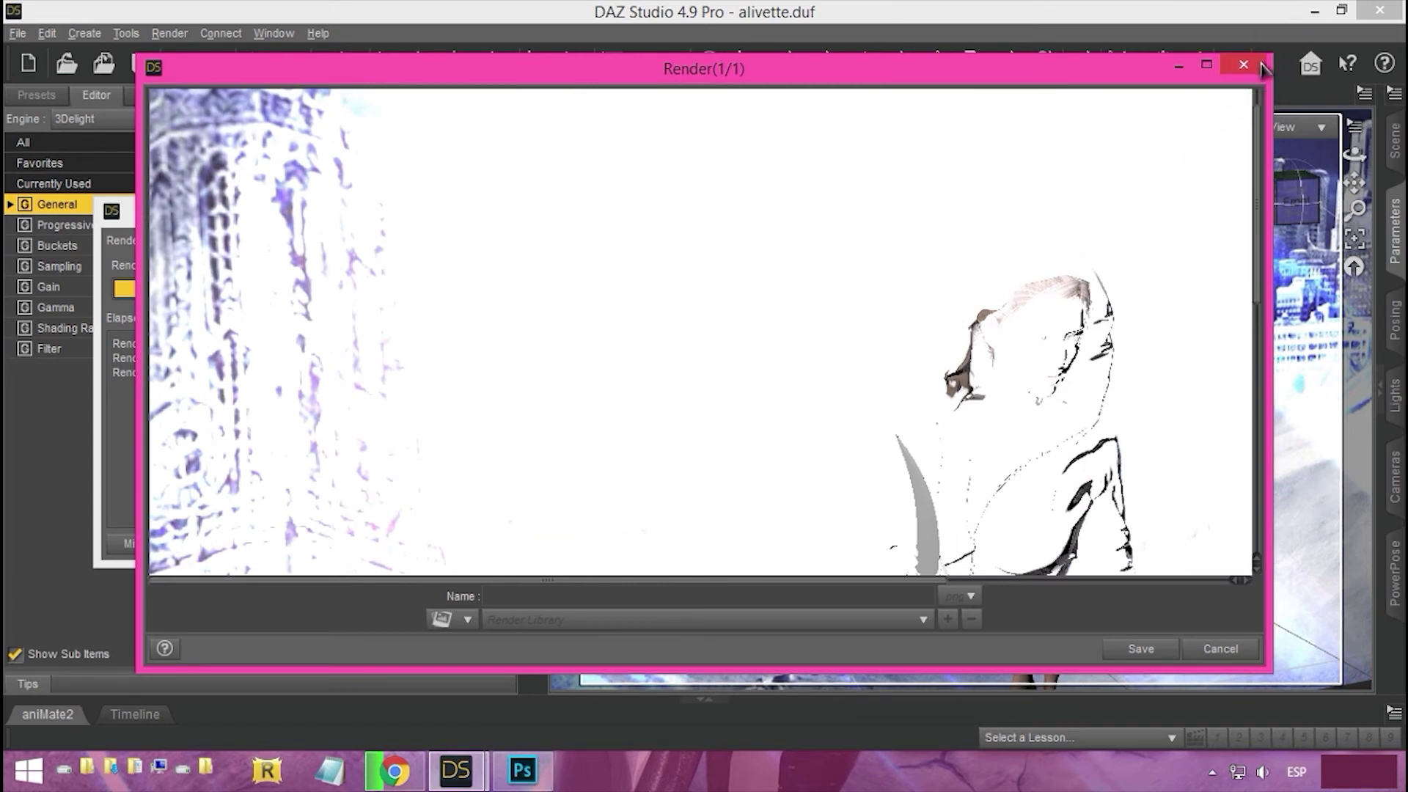
Step: Cancel the overexposed render and close its window
{"action": "left_click", "coordinate": [1247, 65]}
{"action": "left_click", "coordinate": [654, 392]}
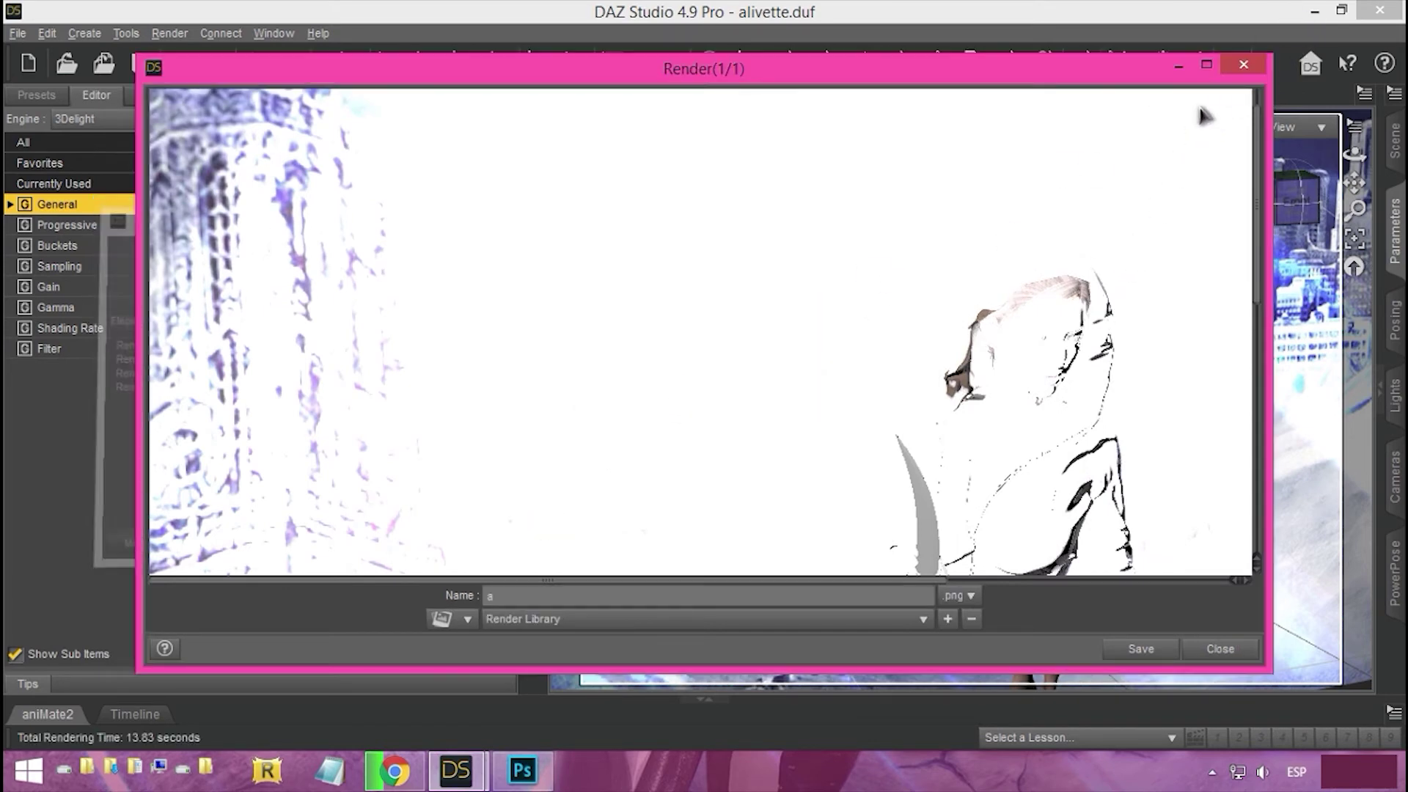
{"action": "left_click", "coordinate": [1245, 65]}
Step: Hide SpotLight 1, delete it from the scene, and select the plane
{"action": "left_click", "coordinate": [1397, 150]}
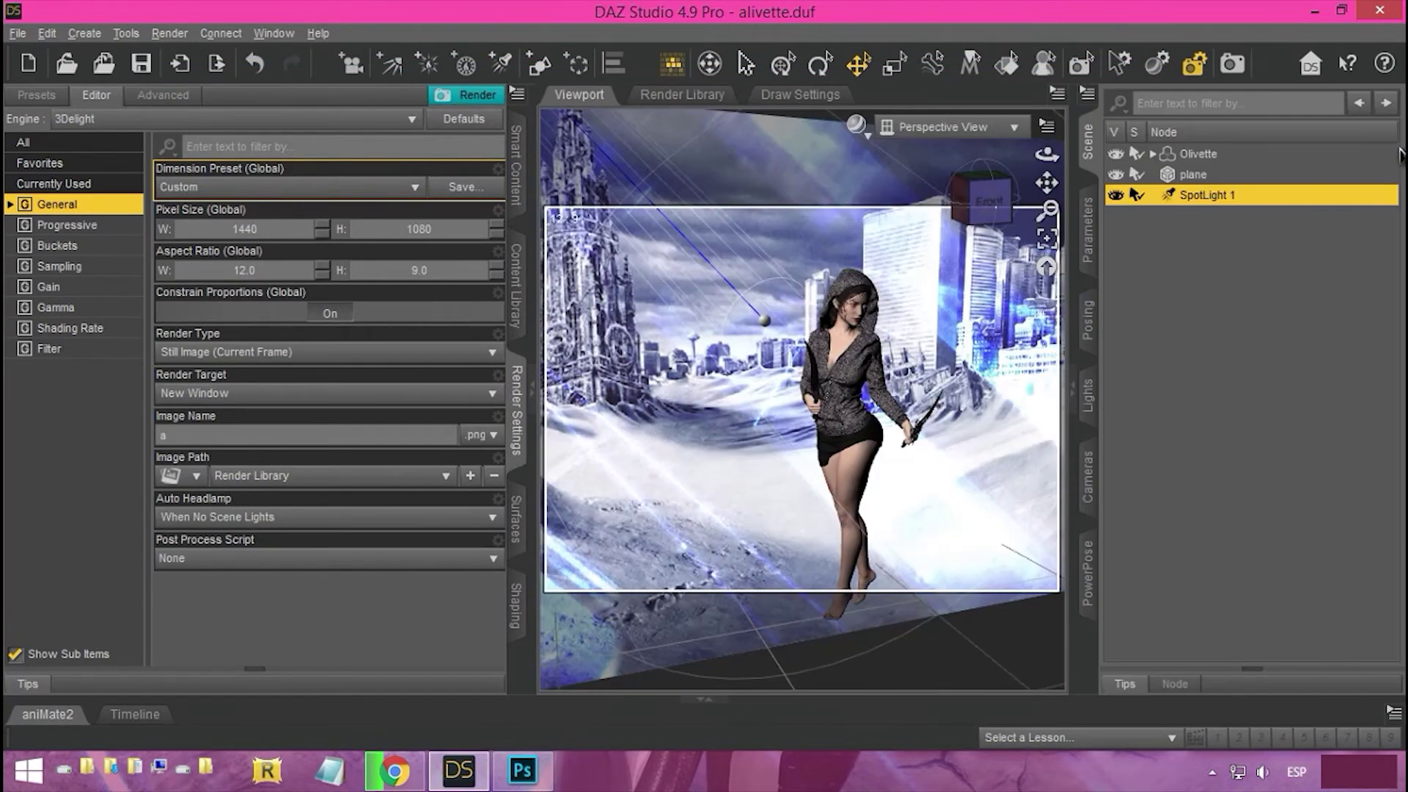
{"action": "left_click", "coordinate": [1116, 195]}
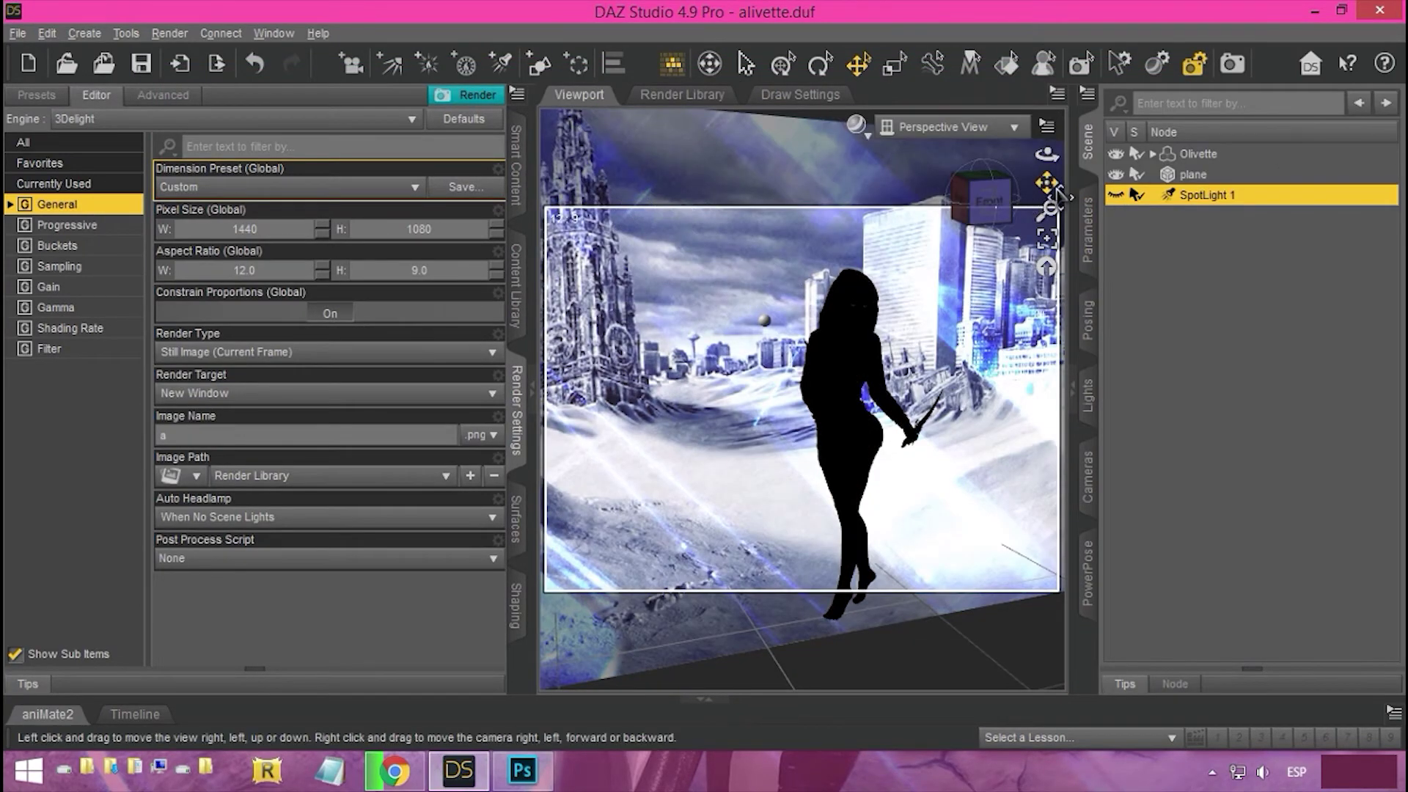
{"action": "left_click_drag", "start_coordinate": [1188, 178], "coordinate": [1189, 177]}
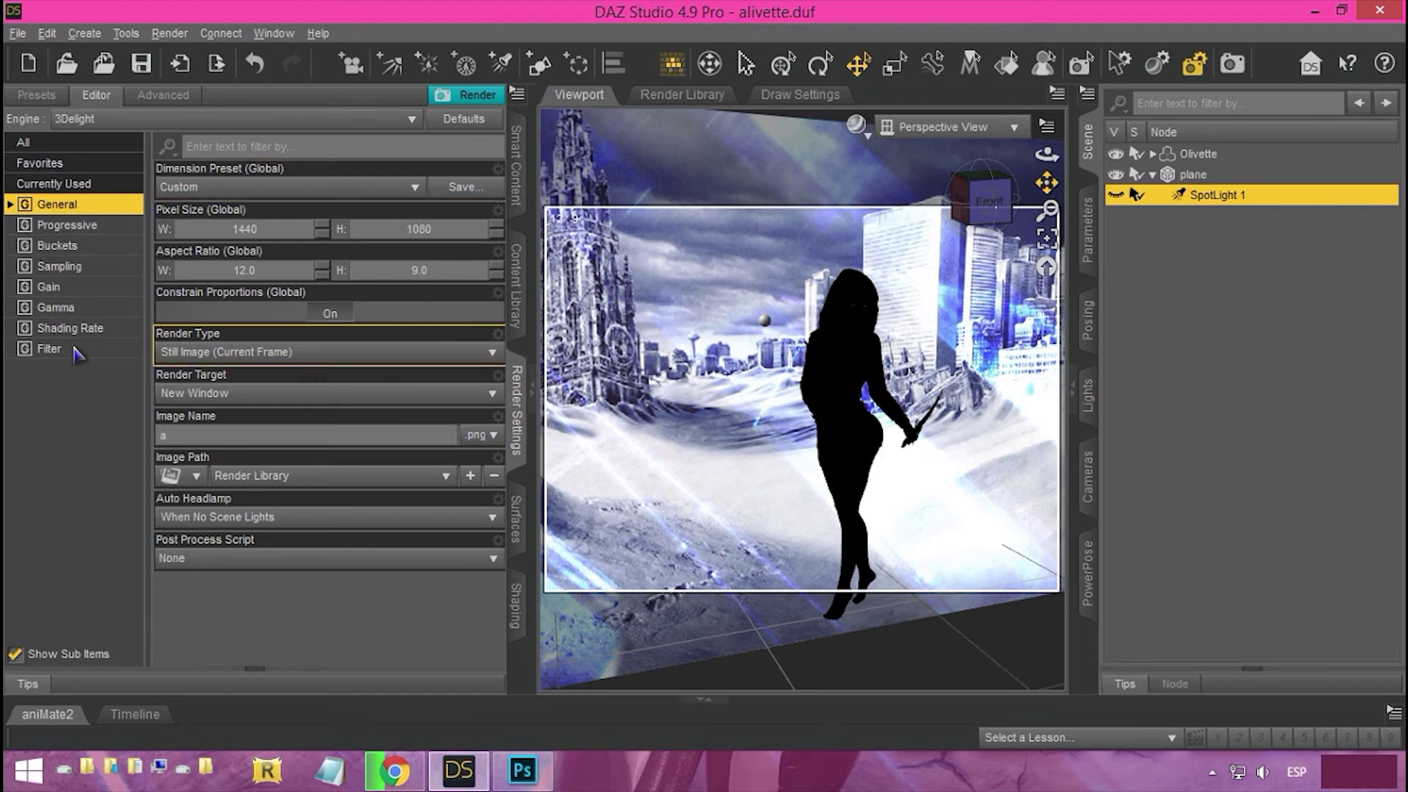
{"action": "left_click", "coordinate": [1193, 177]}
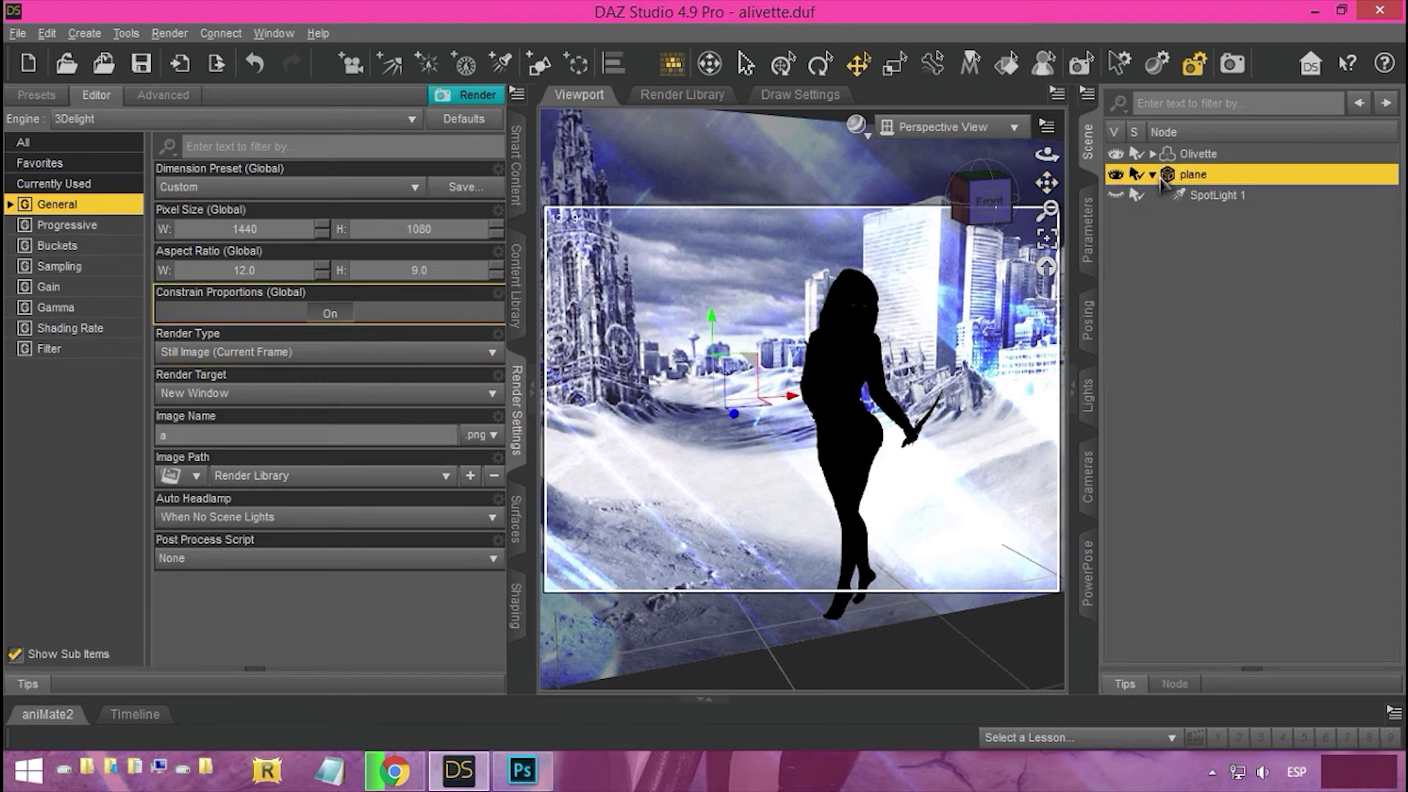
{"action": "left_click", "coordinate": [1203, 197]}
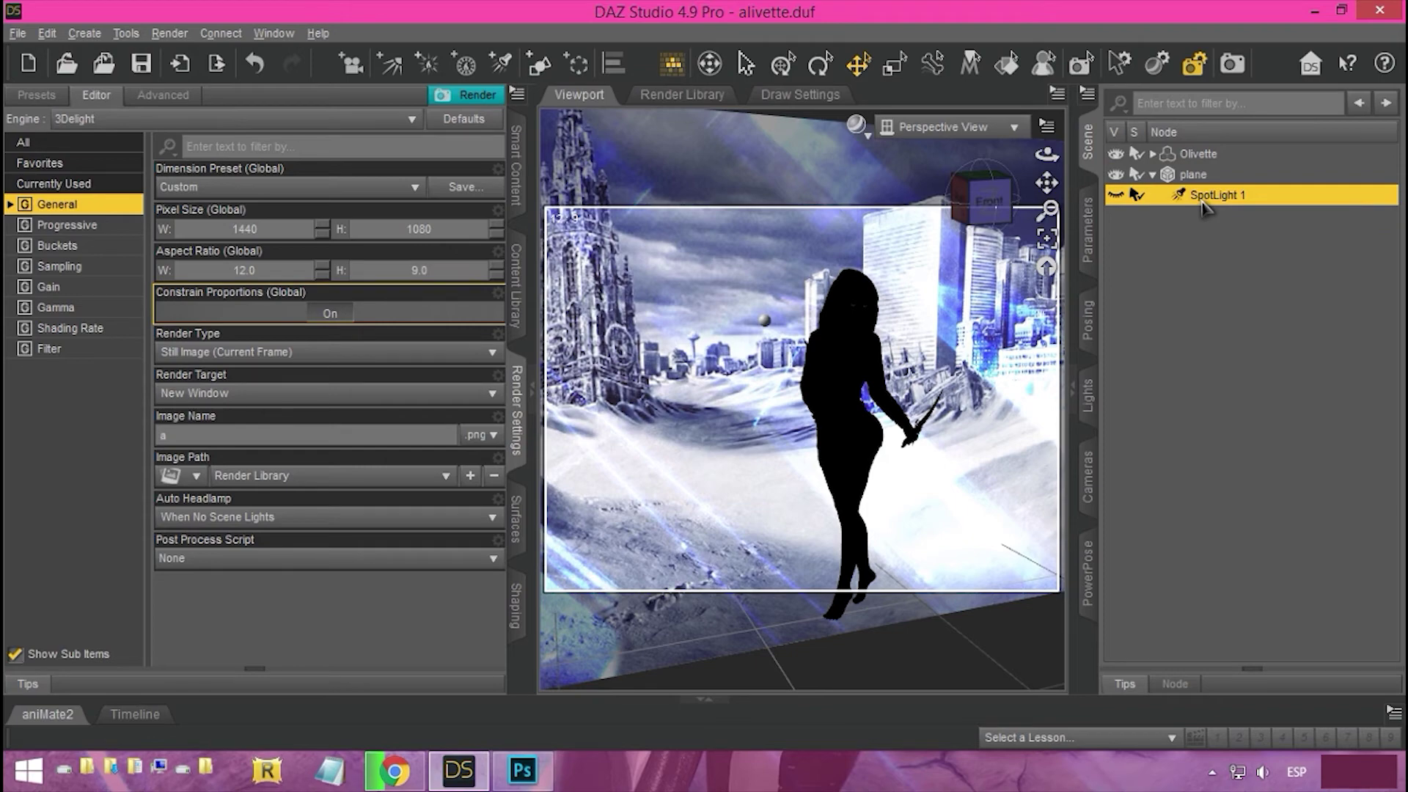
{"action": "key", "text": "Delete"}
{"action": "left_click", "coordinate": [1186, 180]}
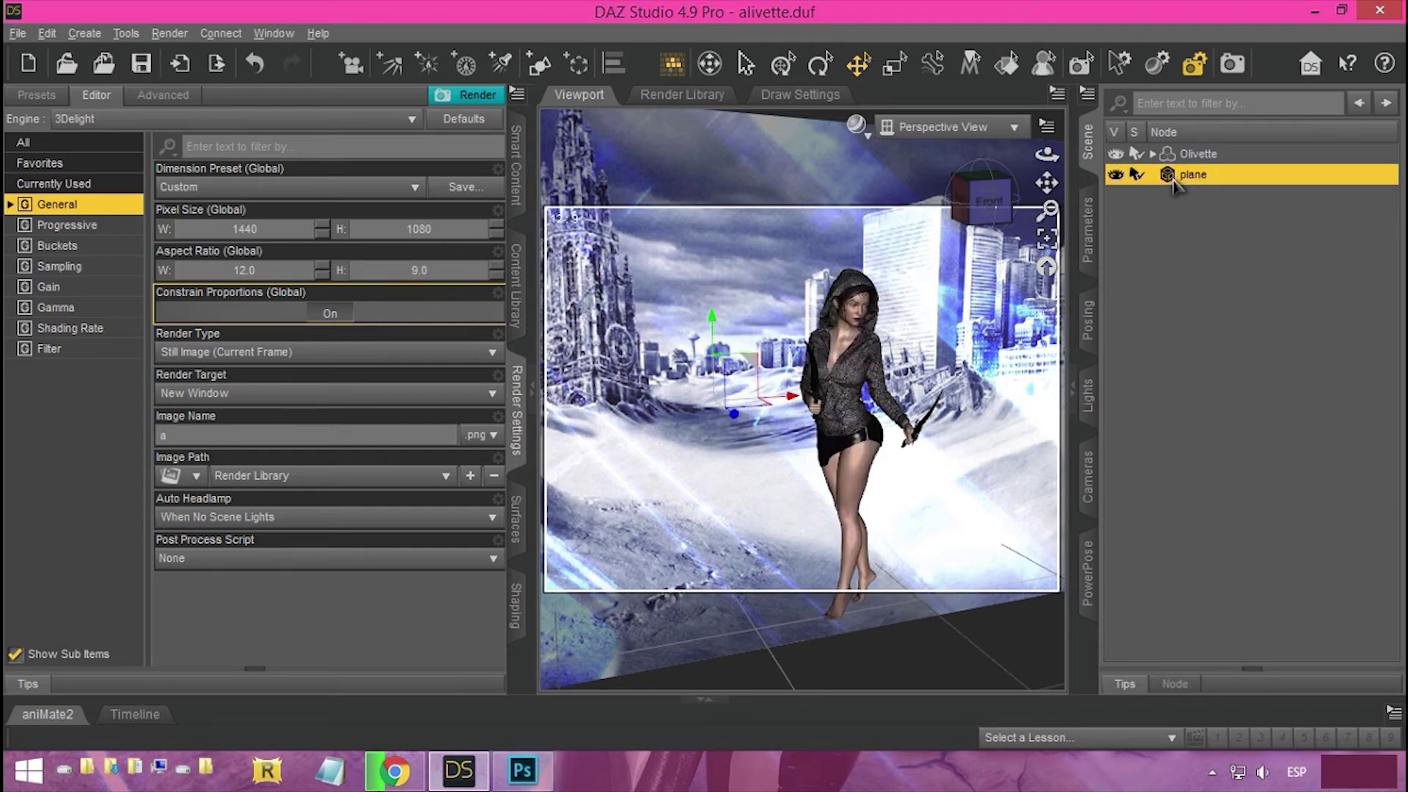
Step: Render the current frame in a new window without the spotlight and examine the figure and background from head to legs
{"action": "left_click", "coordinate": [490, 95]}
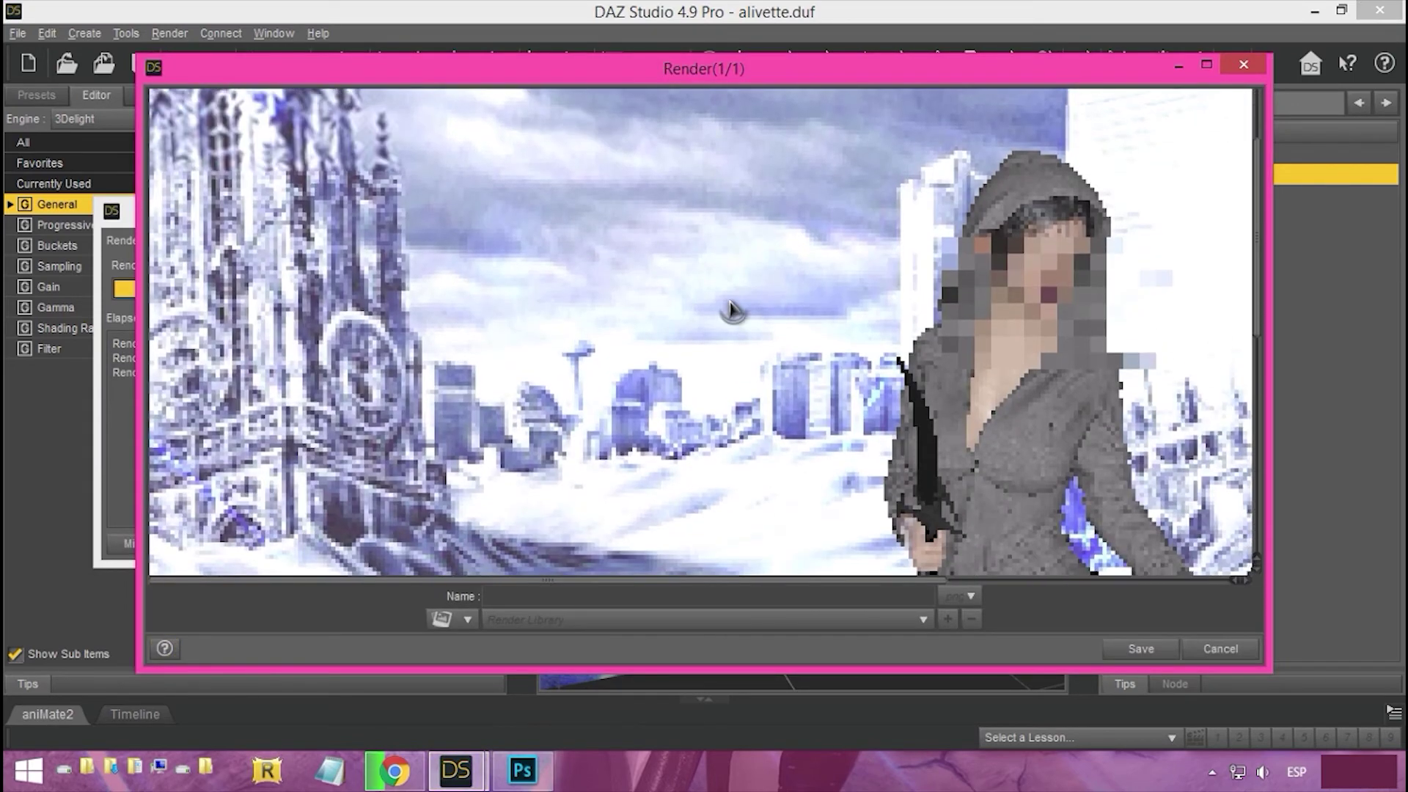
{"action": "scroll", "coordinate": [730, 310], "scroll_direction": "down", "scroll_amount": 5}
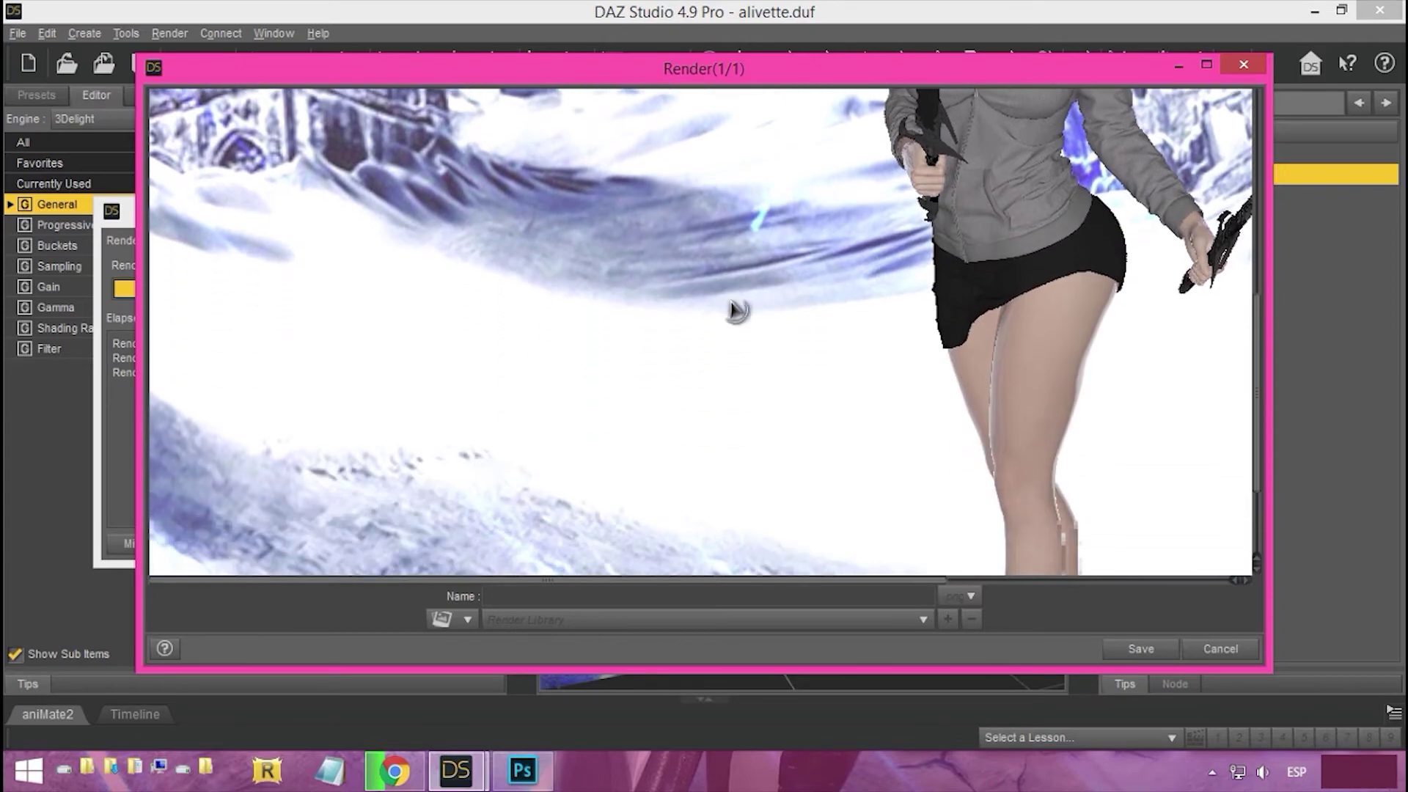
{"action": "scroll", "coordinate": [730, 310], "scroll_direction": "up", "scroll_amount": 8}
{"action": "scroll", "coordinate": [730, 309], "scroll_direction": "down", "scroll_amount": 15}
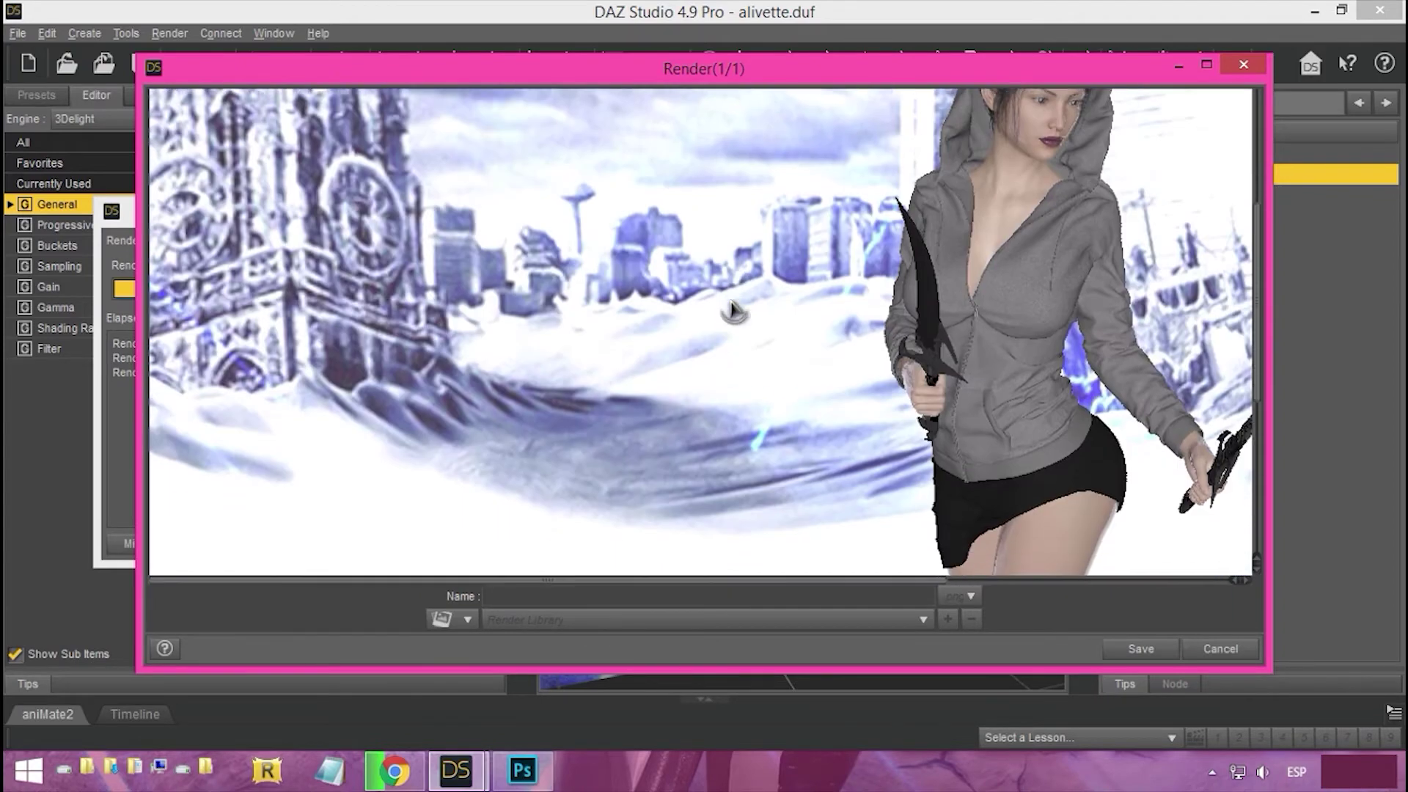
{"action": "scroll", "coordinate": [755, 404], "scroll_direction": "up", "scroll_amount": 12}
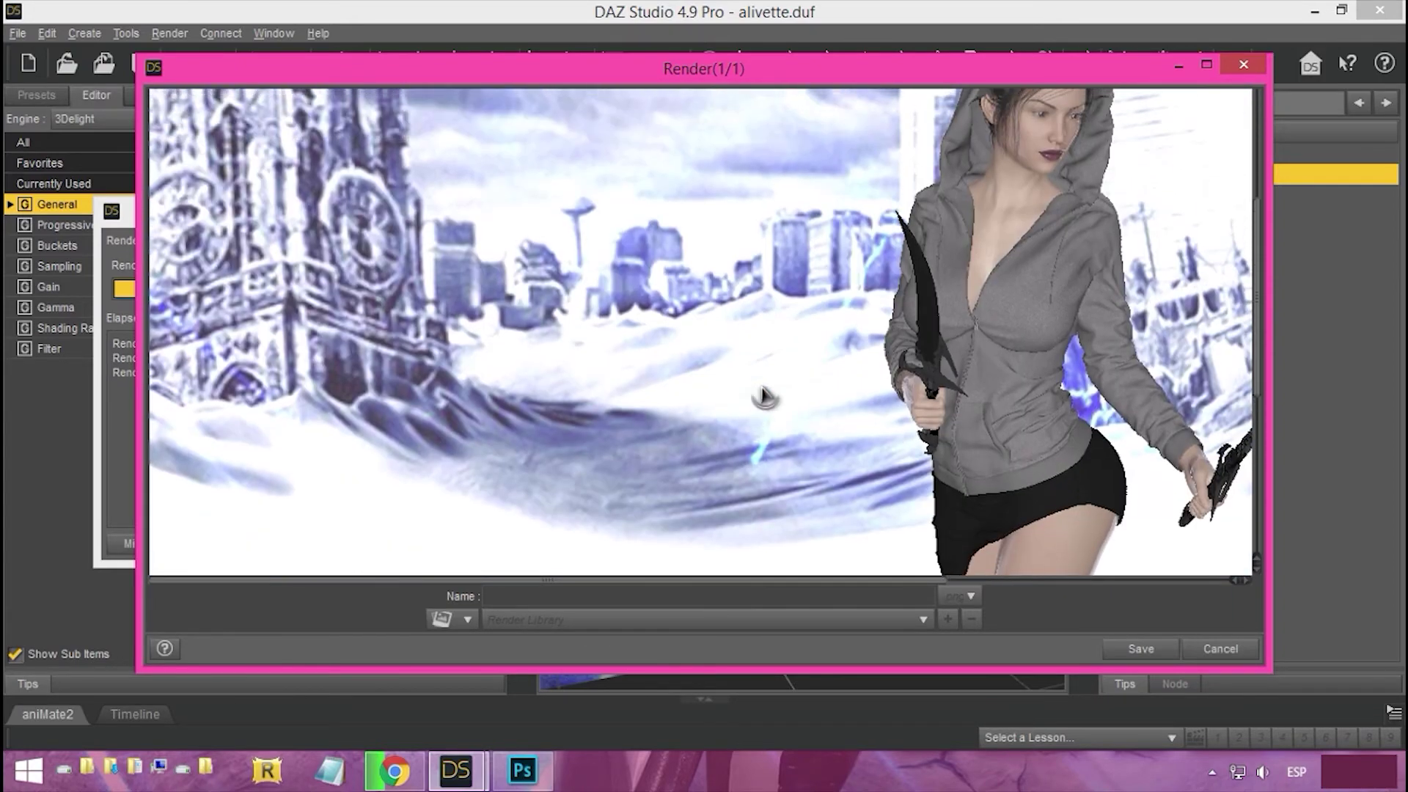
{"action": "scroll", "coordinate": [904, 332], "scroll_direction": "up", "scroll_amount": 8}
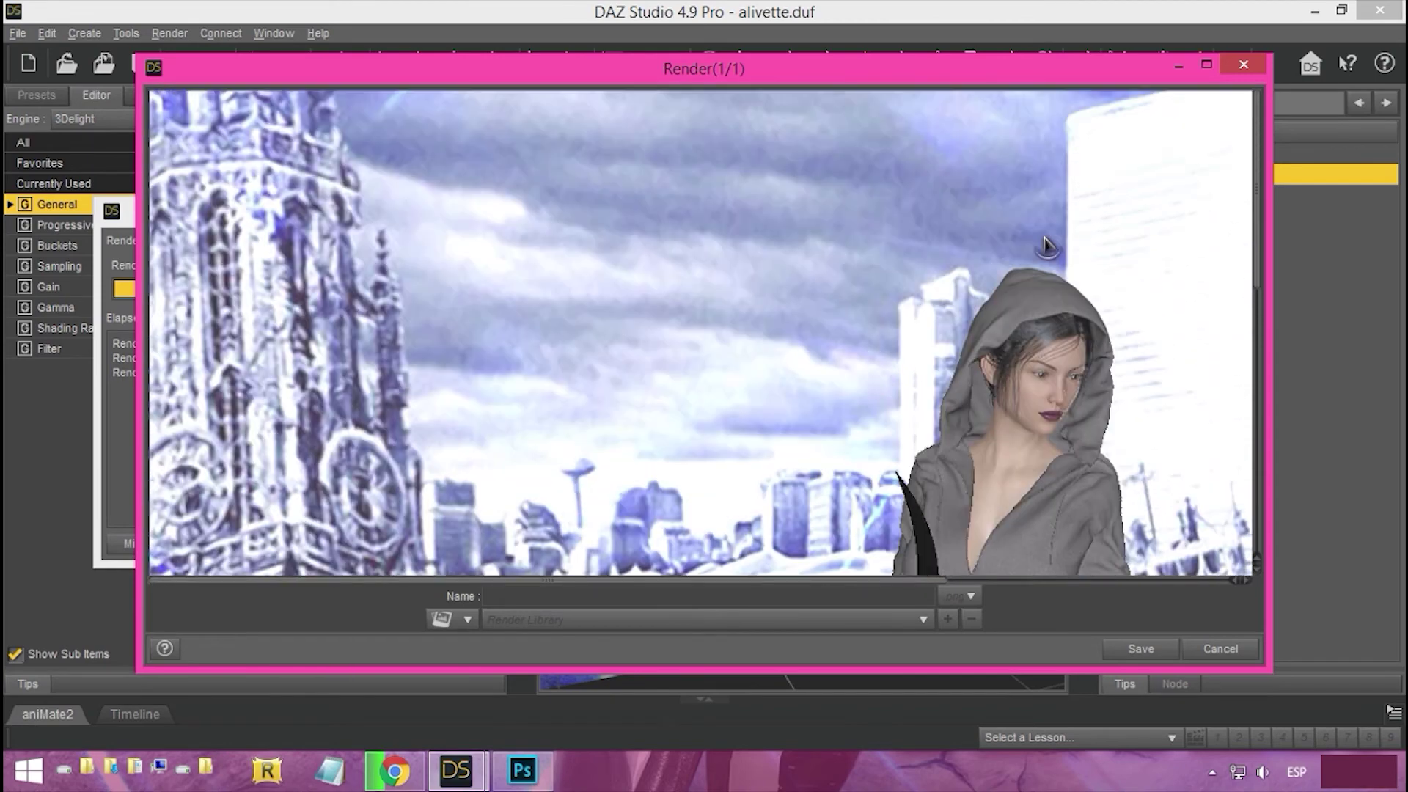
{"action": "scroll", "coordinate": [1044, 245], "scroll_direction": "down", "scroll_amount": 12}
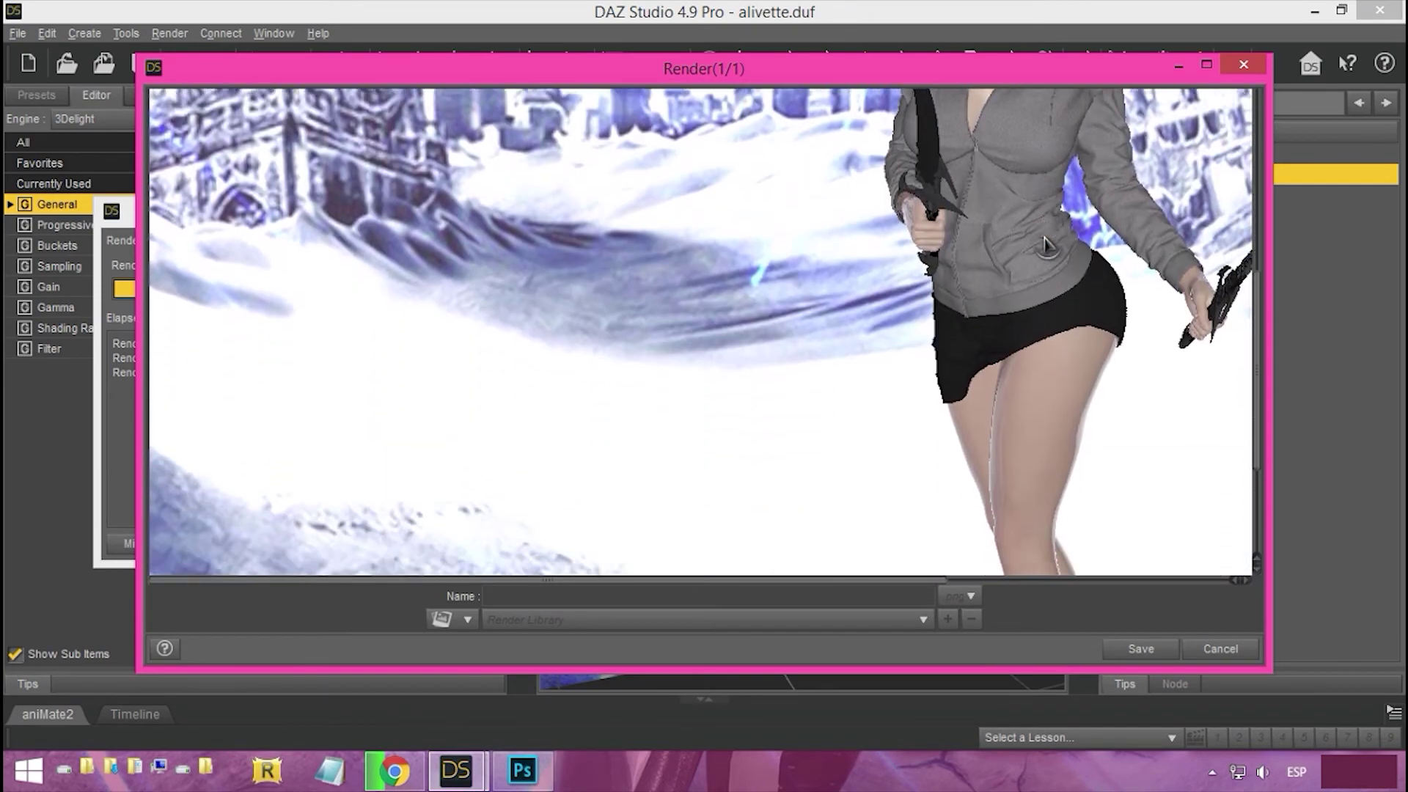
{"action": "scroll", "coordinate": [1044, 245], "scroll_direction": "up", "scroll_amount": 14}
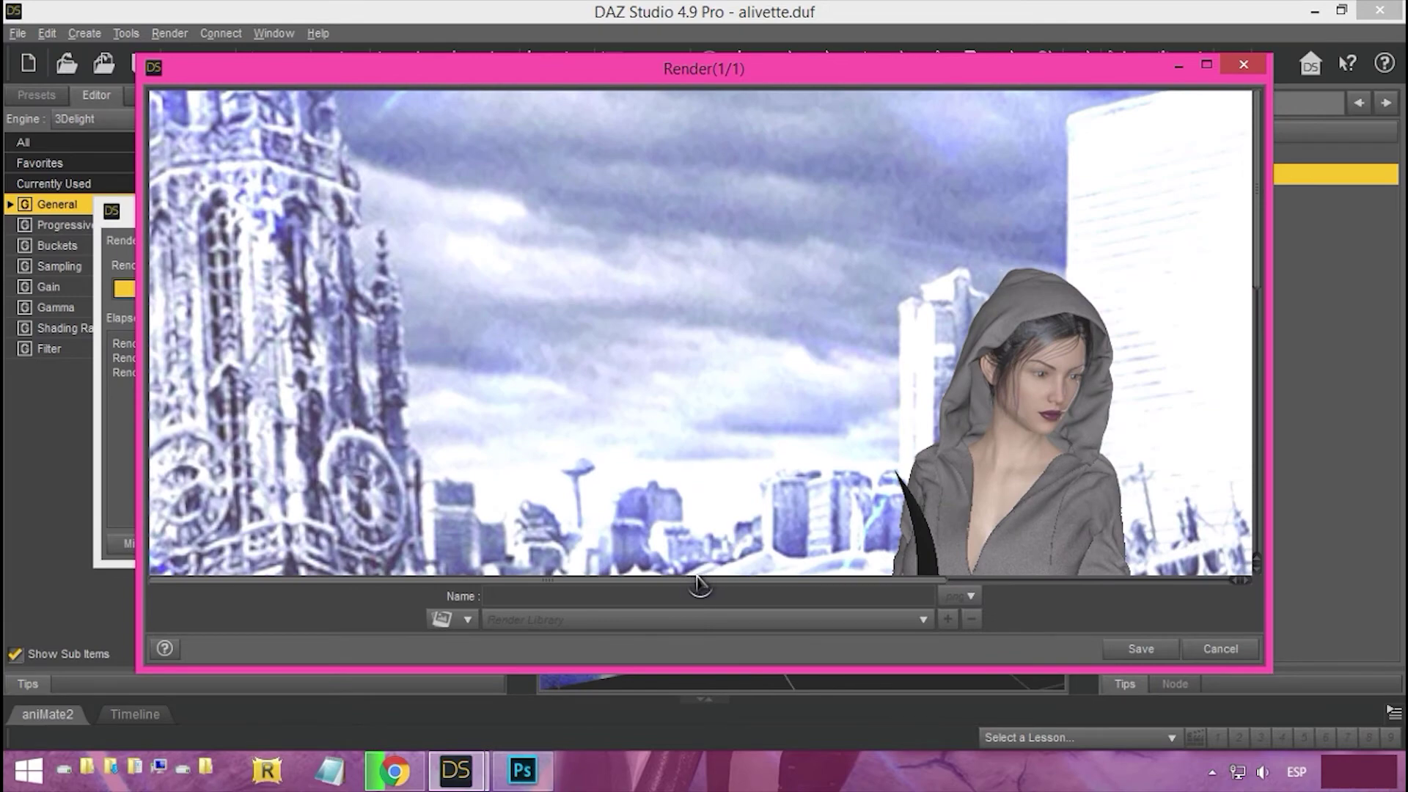
{"action": "left_click", "coordinate": [411, 781]}
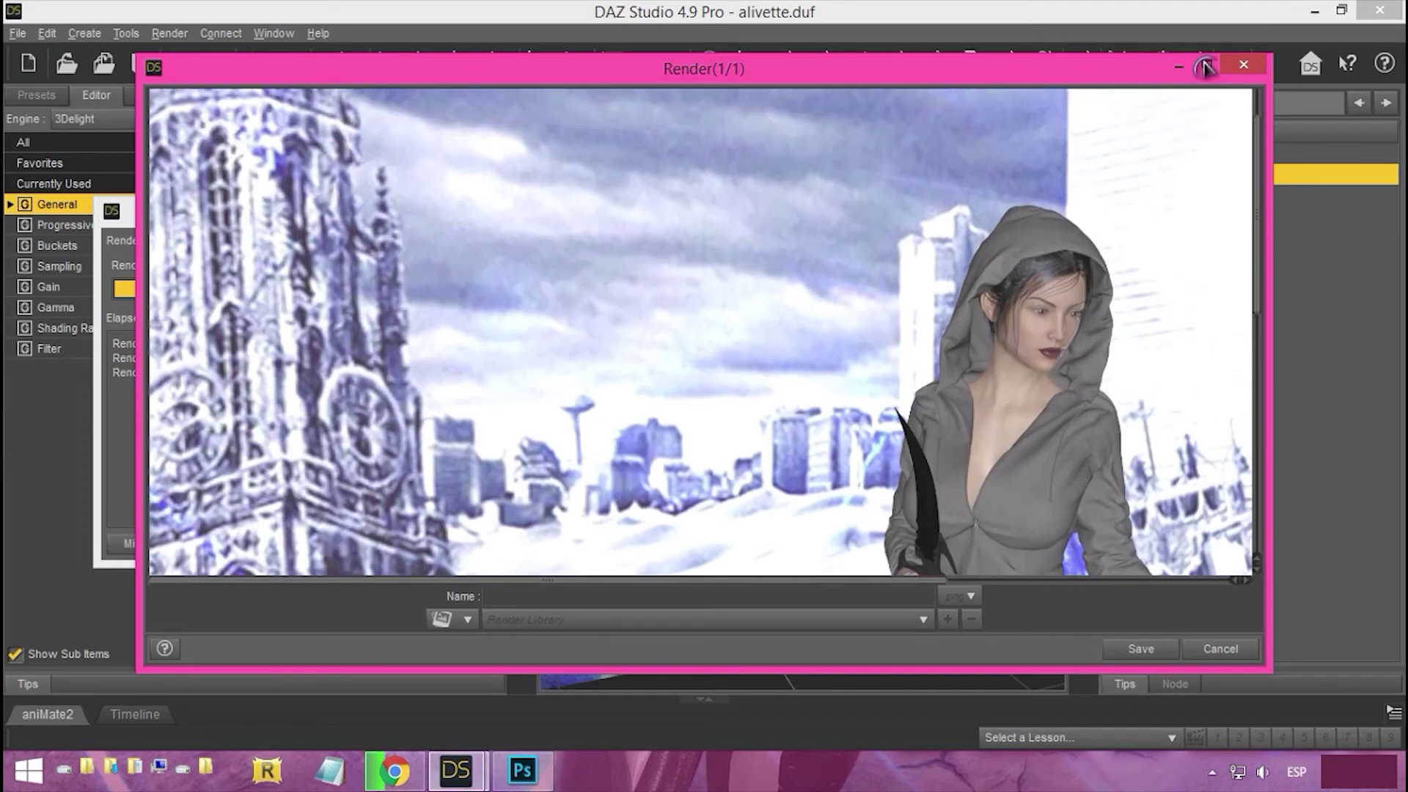
Step: Stop the running render, confirm the cancellation, and close the render window
{"action": "left_click", "coordinate": [1245, 68]}
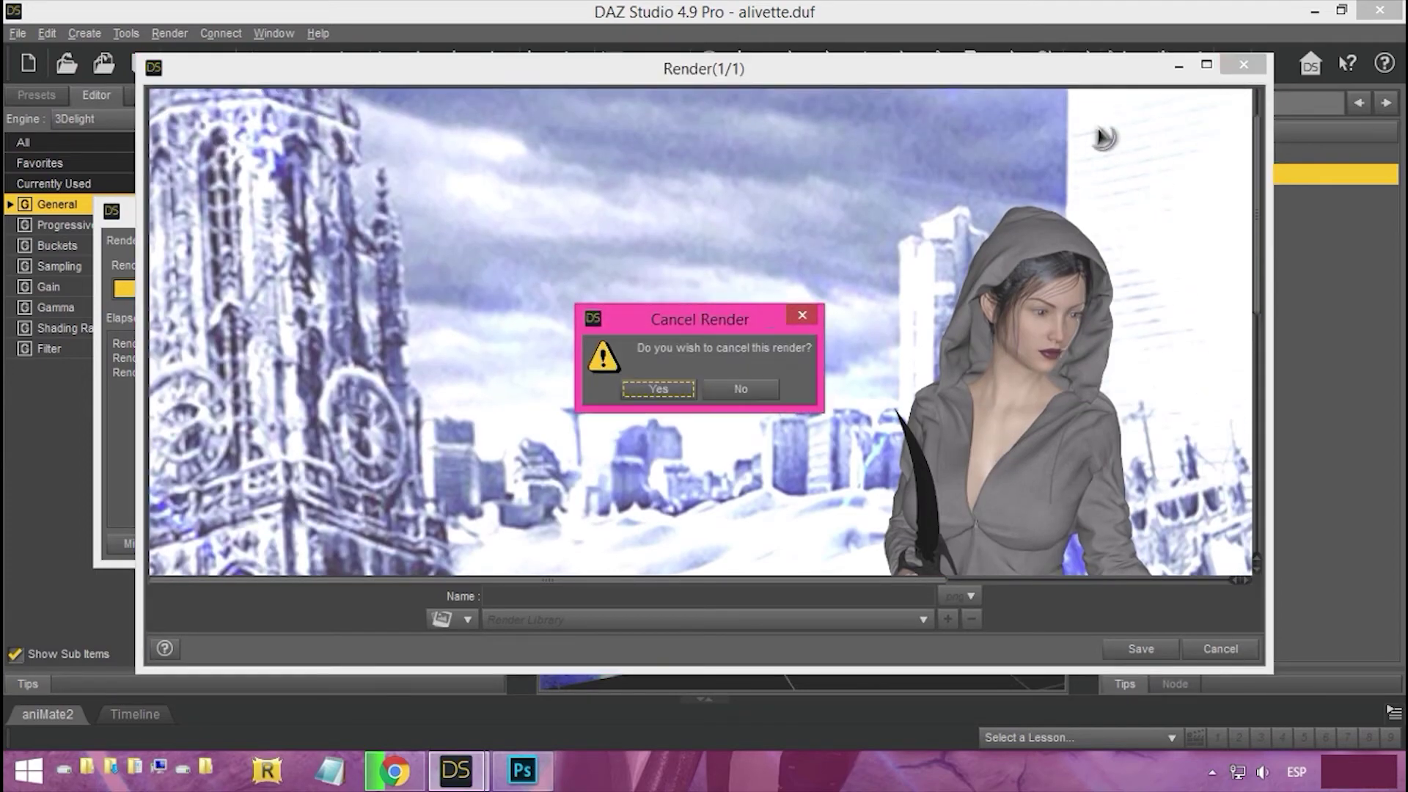
{"action": "left_click", "coordinate": [662, 389]}
{"action": "left_click", "coordinate": [1243, 65]}
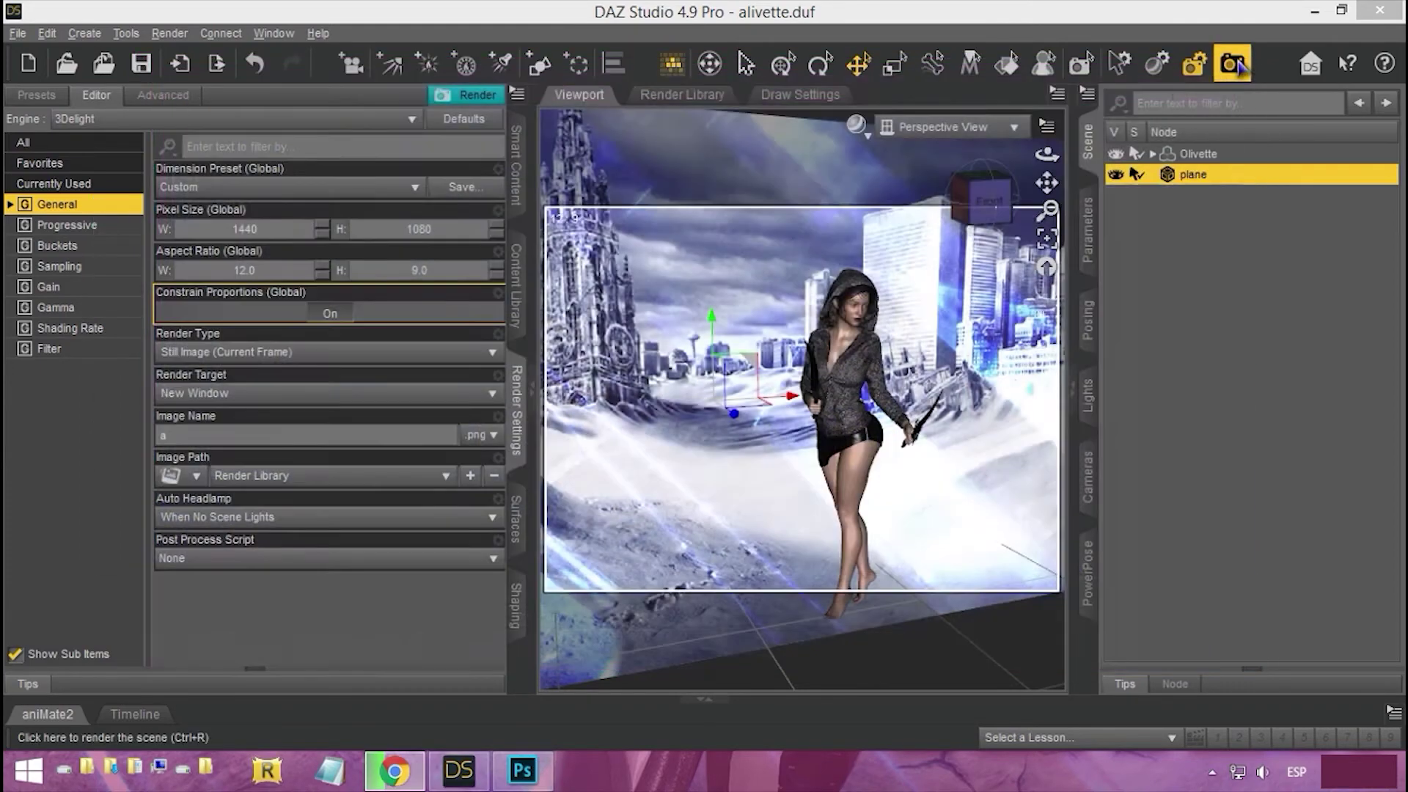
Step: Frame the figure's upper body closely in the Perspective View, with the face and both blades in the render area
{"action": "left_click_drag", "start_coordinate": [984, 207], "coordinate": [722, 286]}
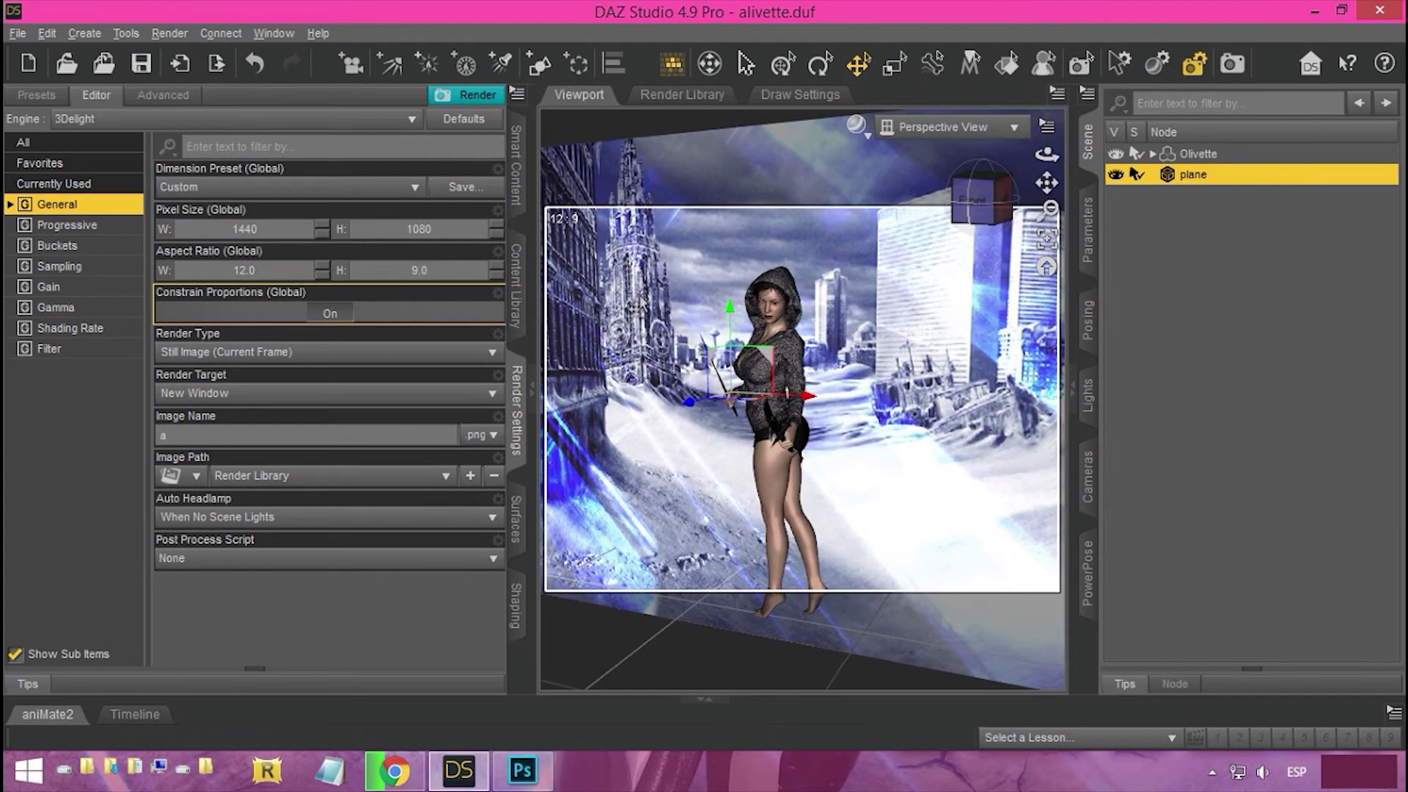
{"action": "scroll", "coordinate": [722, 286], "scroll_direction": "up", "scroll_amount": 3}
{"action": "scroll", "coordinate": [834, 247], "scroll_direction": "up", "scroll_amount": 2}
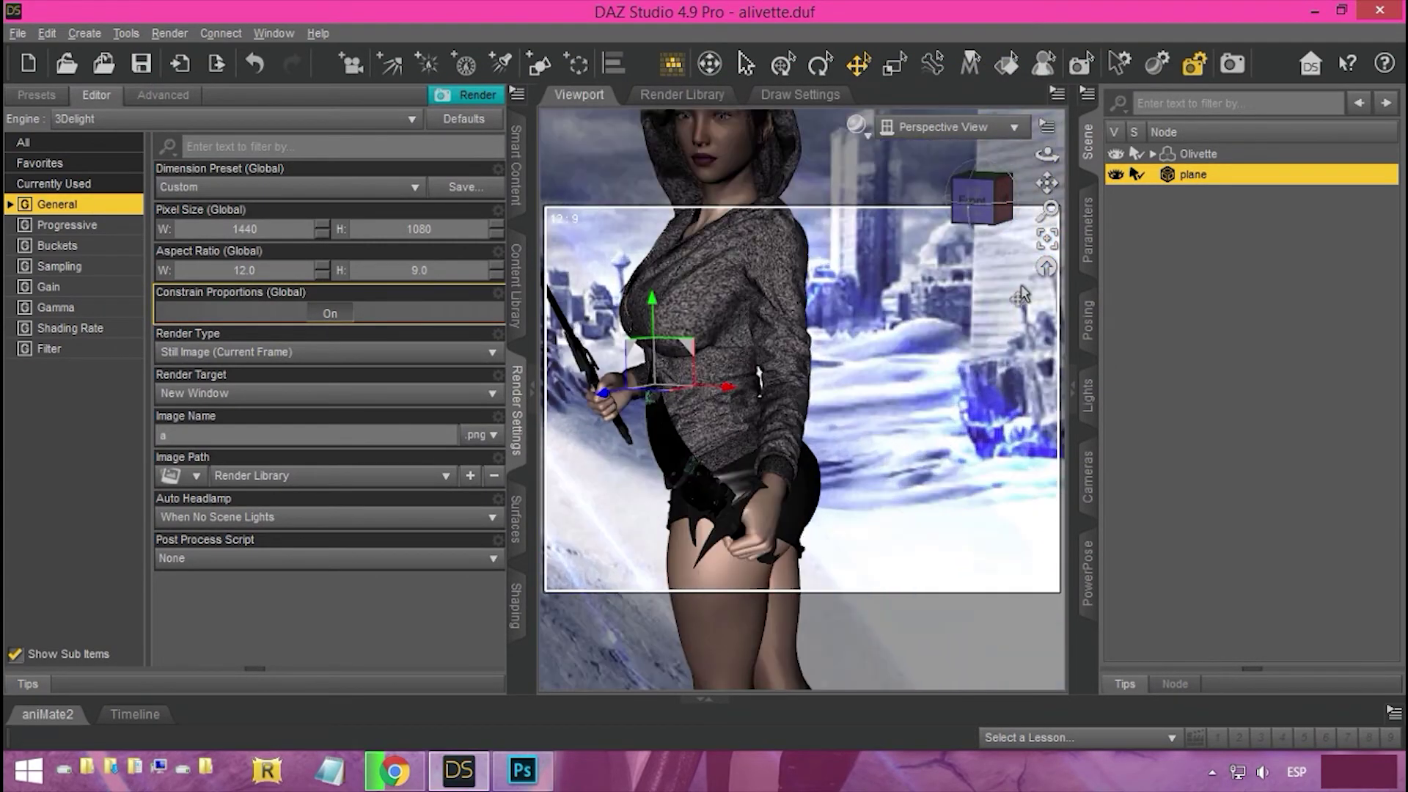
{"action": "left_click_drag", "start_coordinate": [1047, 183], "coordinate": [1048, 247]}
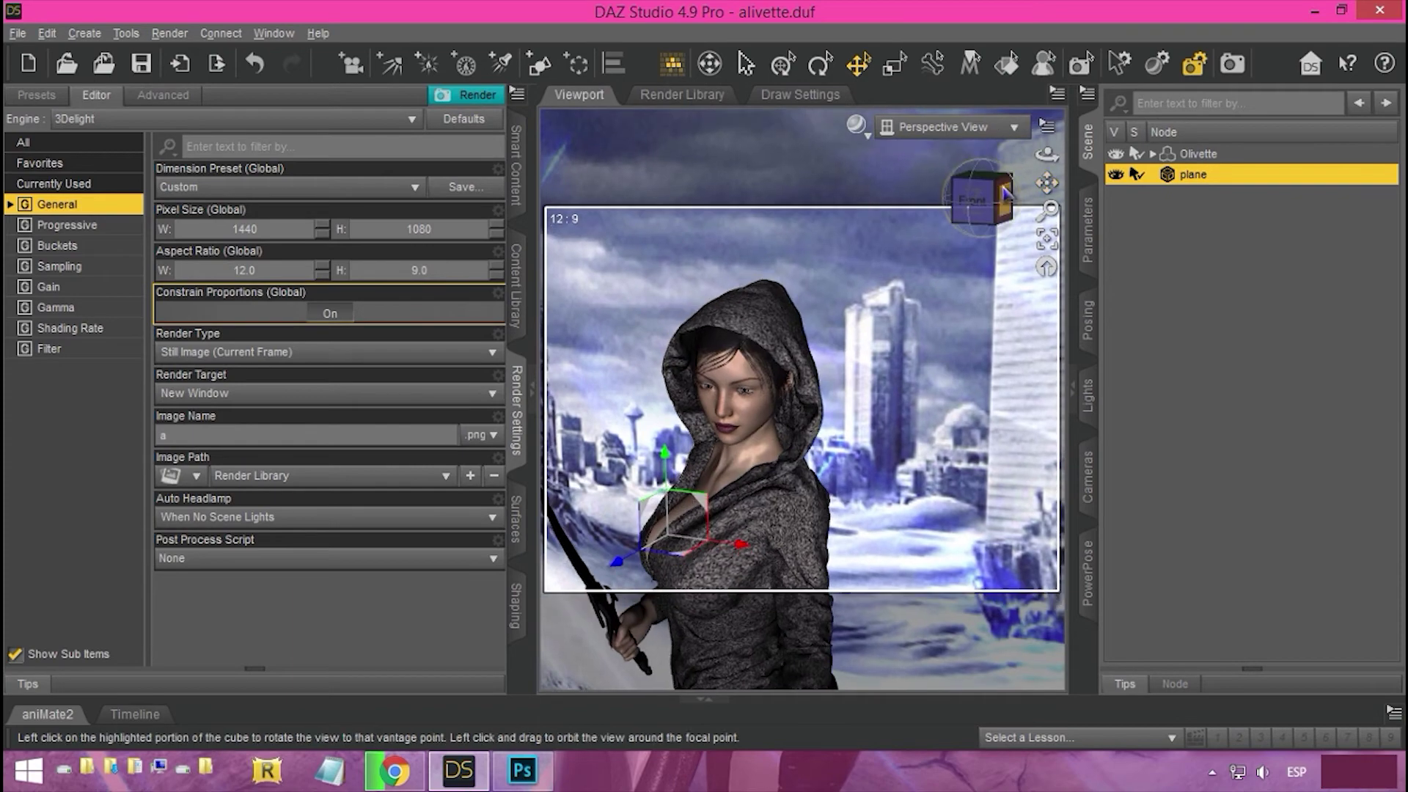
{"action": "mouse_move", "coordinate": [979, 200]}
{"action": "left_mouse_down"}
{"action": "mouse_move", "coordinate": [1030, 191]}
{"action": "mouse_move", "coordinate": [982, 192]}
{"action": "left_mouse_up"}
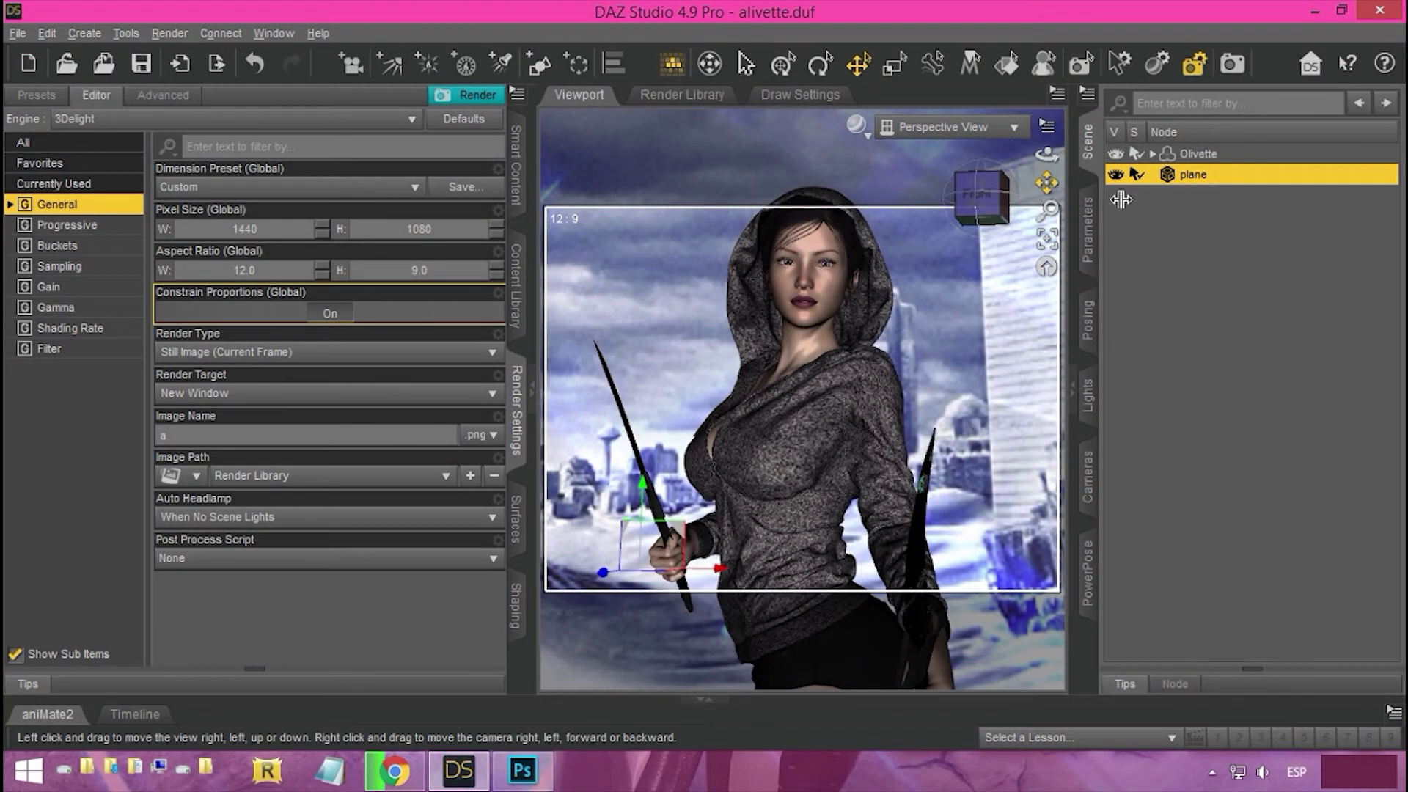
Step: Reduce the background plane's overall Scale to 27.7%
{"action": "left_click", "coordinate": [1090, 320]}
{"action": "left_click", "coordinate": [1090, 267]}
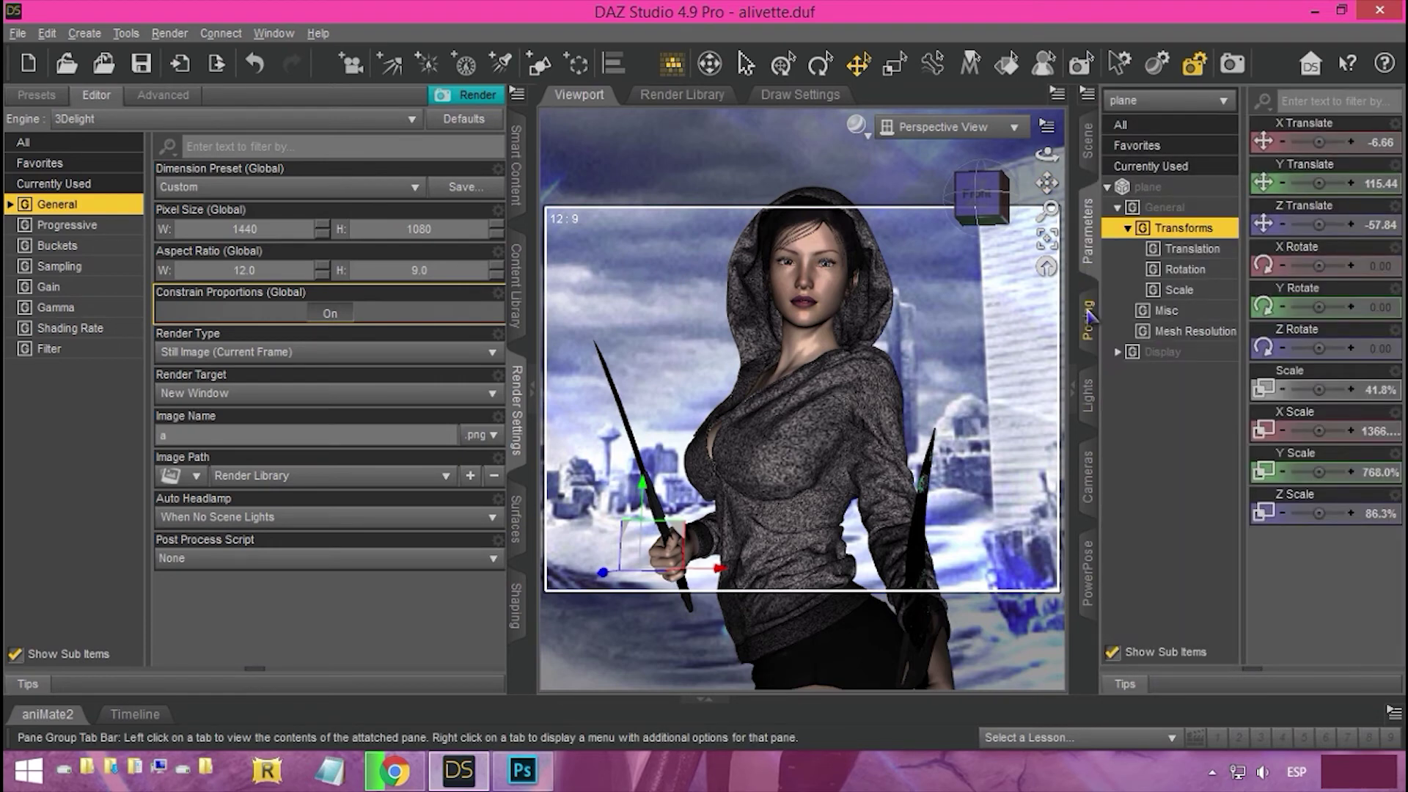
{"action": "left_click", "coordinate": [1180, 290]}
{"action": "left_click_drag", "start_coordinate": [1318, 142], "coordinate": [1305, 142]}
Step: Reframe the figure from the front, from hood to upper thighs, with the background buildings beside her
{"action": "left_click_drag", "start_coordinate": [1046, 181], "coordinate": [1009, 286]}
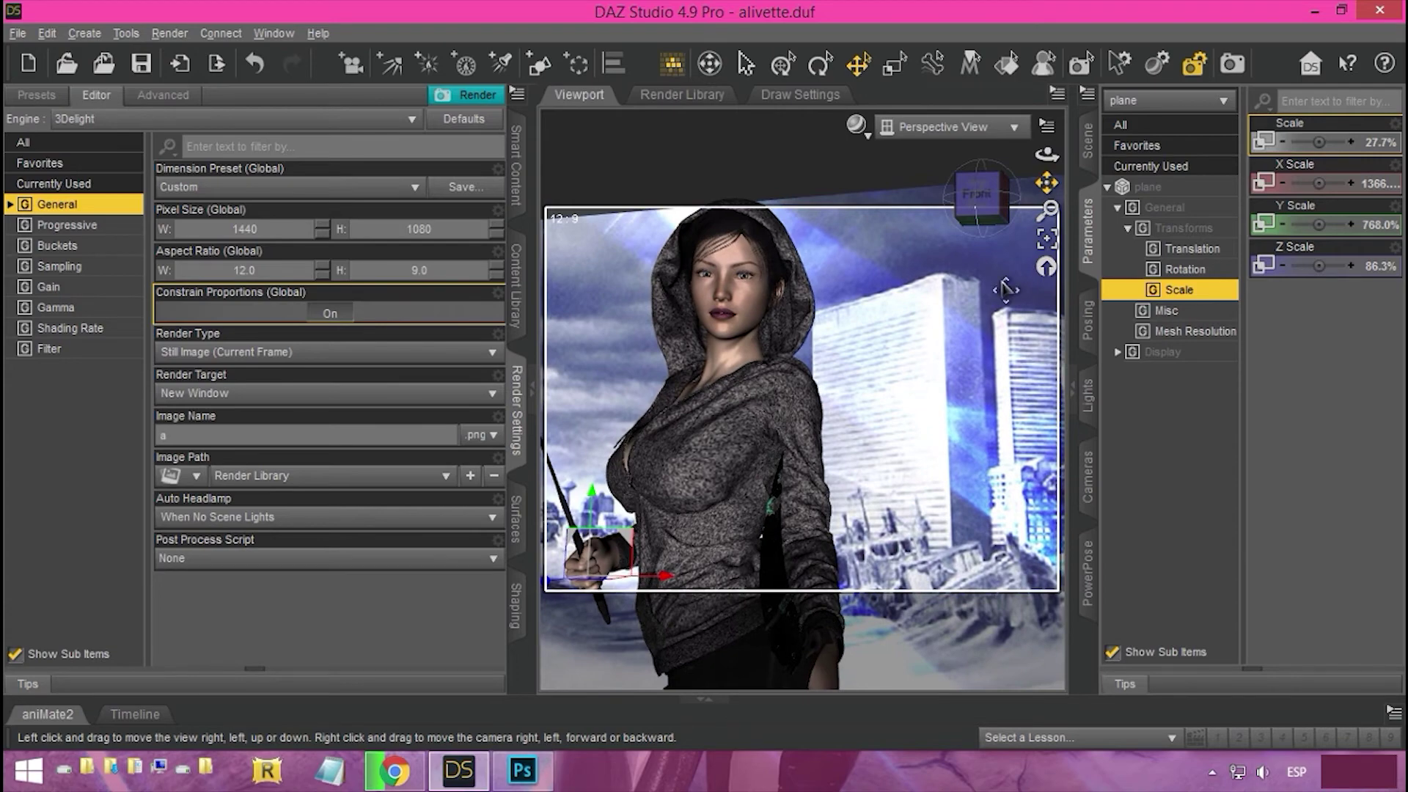
{"action": "scroll", "coordinate": [999, 280], "scroll_direction": "down", "scroll_amount": 3}
{"action": "left_click_drag", "start_coordinate": [1046, 184], "coordinate": [1034, 136]}
{"action": "scroll", "coordinate": [1005, 336], "scroll_direction": "down", "scroll_amount": 3}
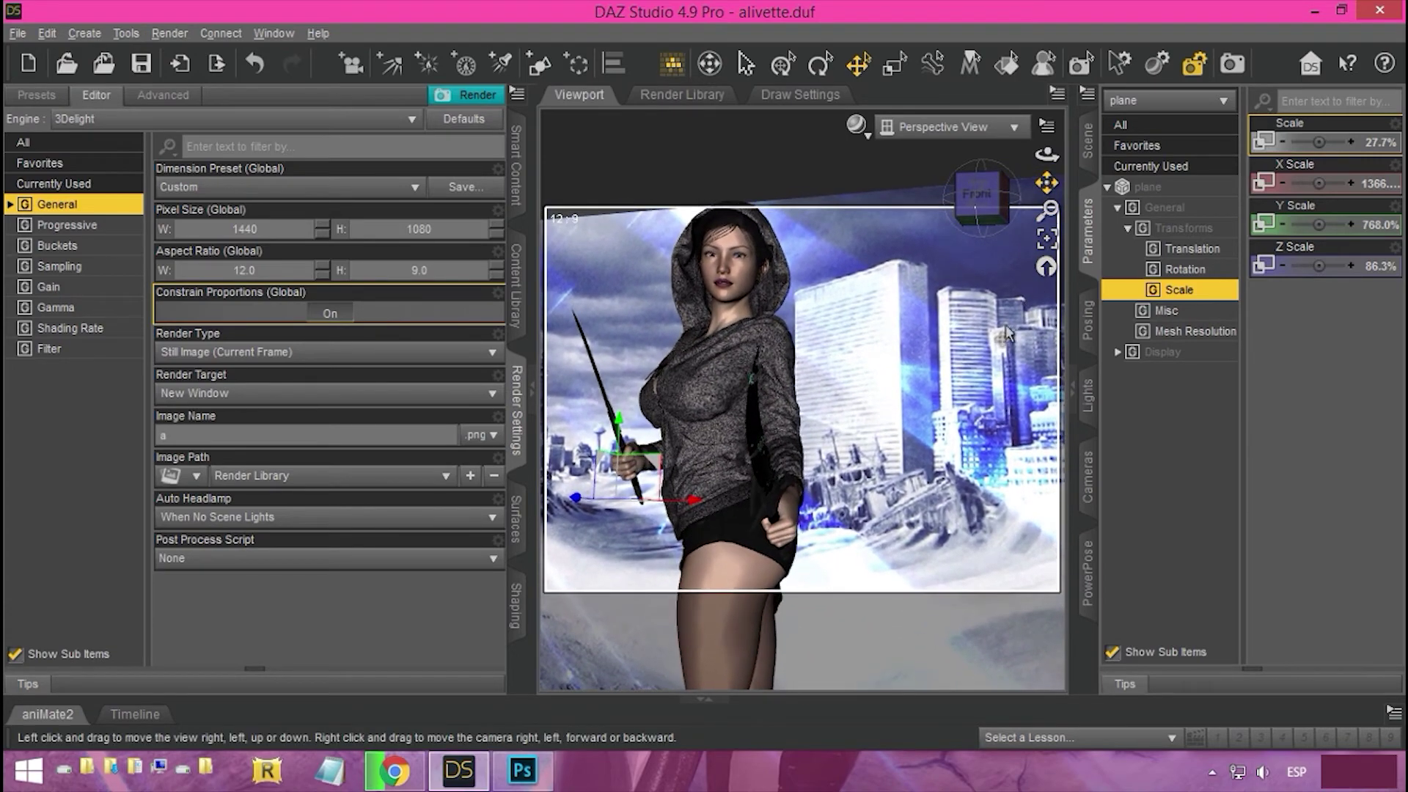
{"action": "left_click_drag", "start_coordinate": [977, 194], "coordinate": [1015, 195]}
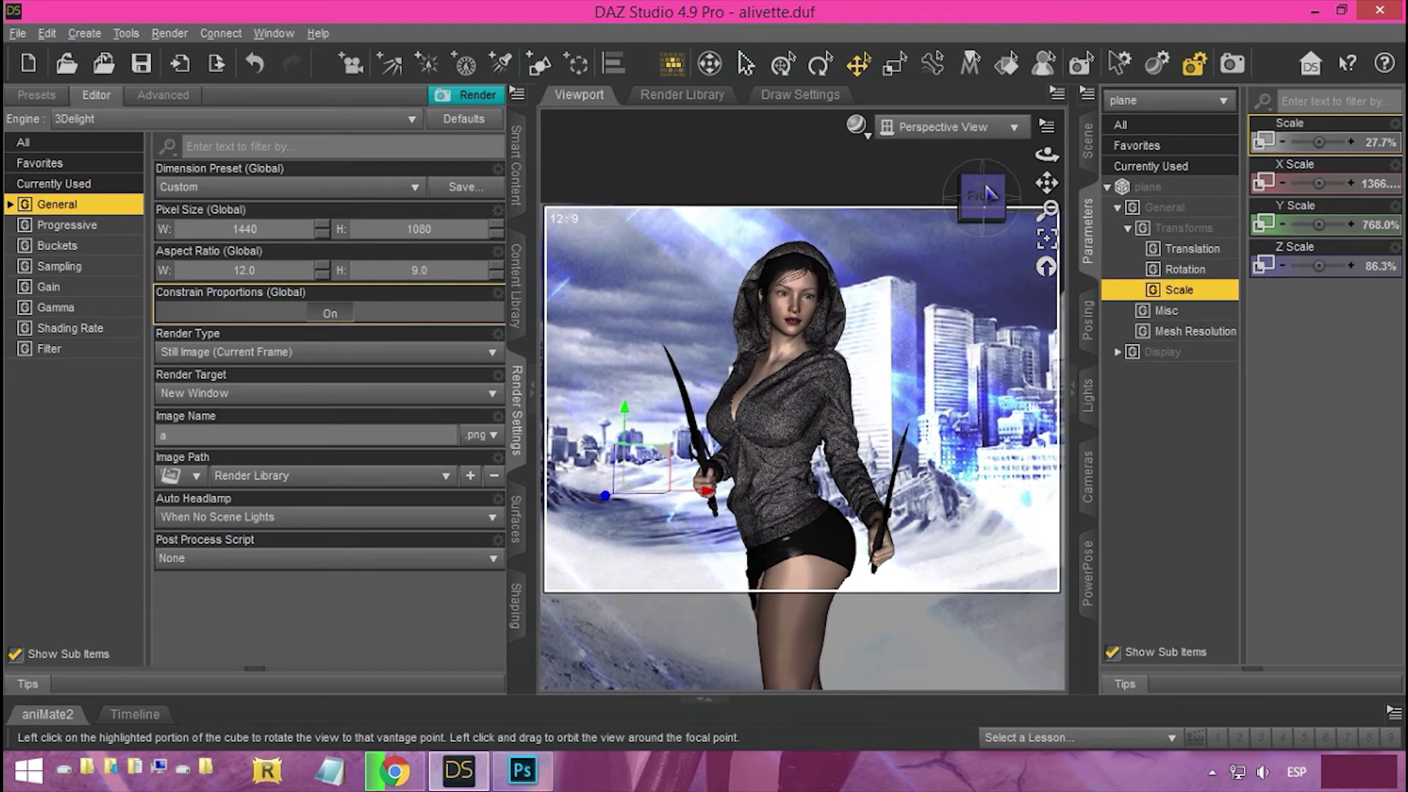
Step: Render the new framing in a new window and examine the figure's face, jacket and blades against the background
{"action": "left_click", "coordinate": [490, 94]}
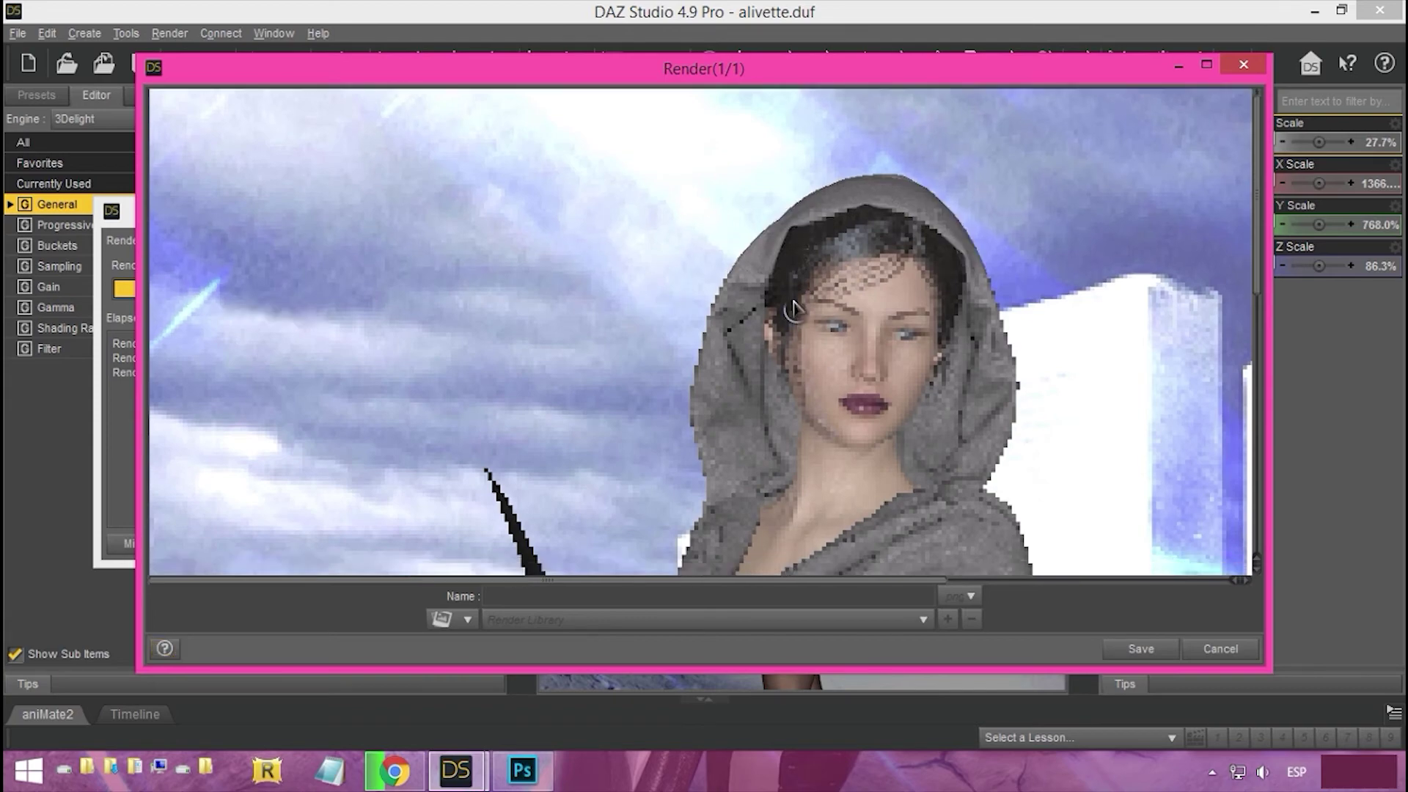
{"action": "scroll", "coordinate": [794, 308], "scroll_direction": "down", "scroll_amount": 10}
{"action": "scroll", "coordinate": [794, 308], "scroll_direction": "up", "scroll_amount": 1}
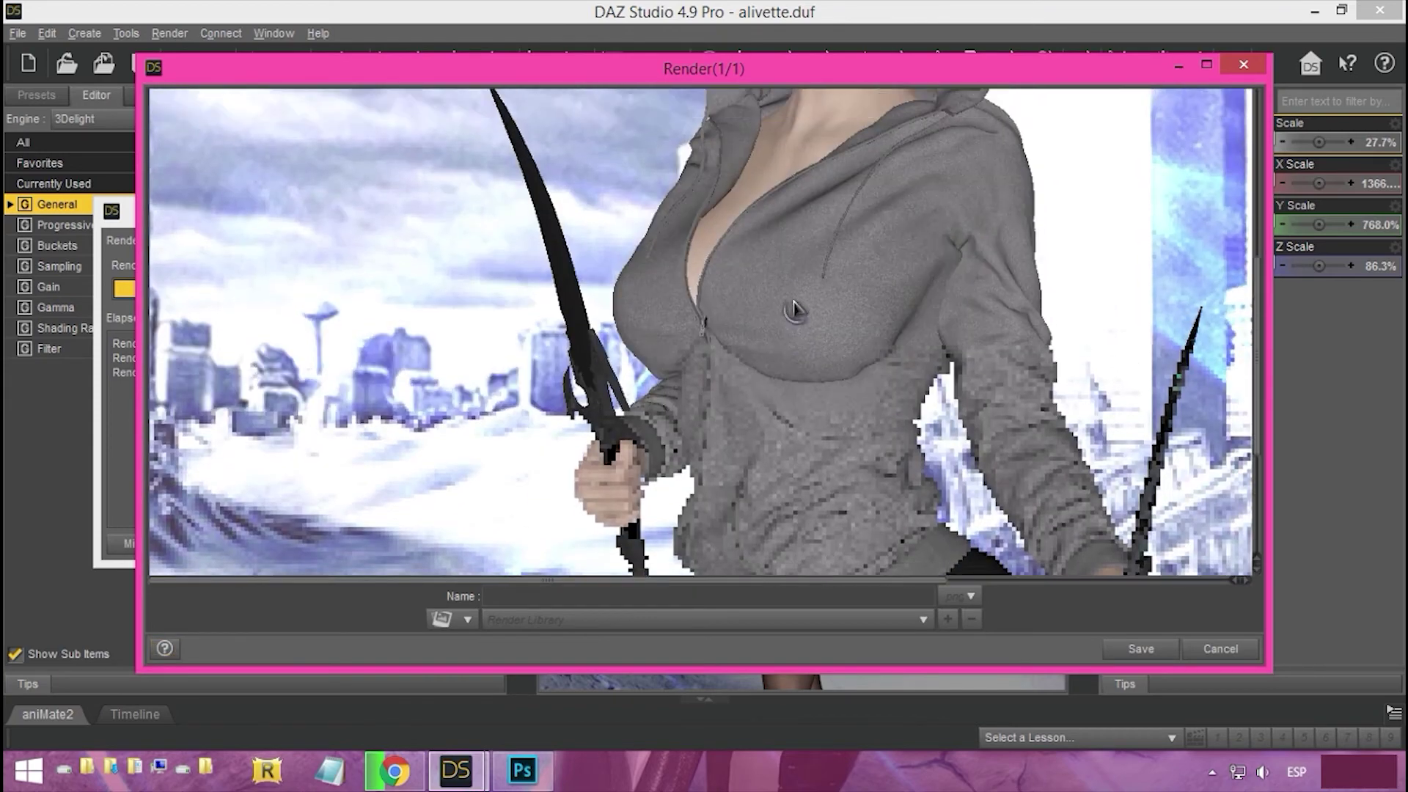
{"action": "scroll", "coordinate": [794, 308], "scroll_direction": "up", "scroll_amount": 5}
{"action": "scroll", "coordinate": [795, 309], "scroll_direction": "down", "scroll_amount": 8}
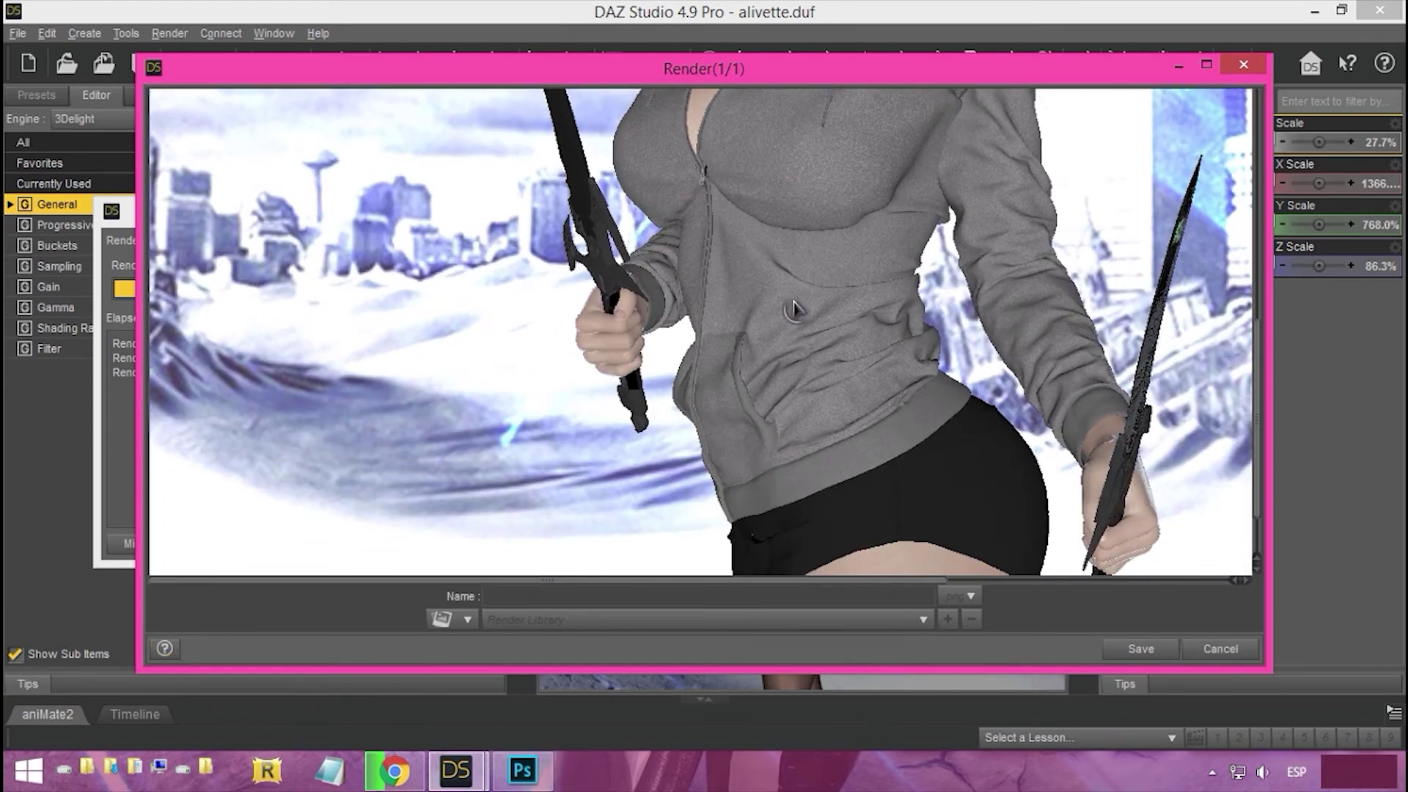
{"action": "scroll", "coordinate": [793, 308], "scroll_direction": "up", "scroll_amount": 8}
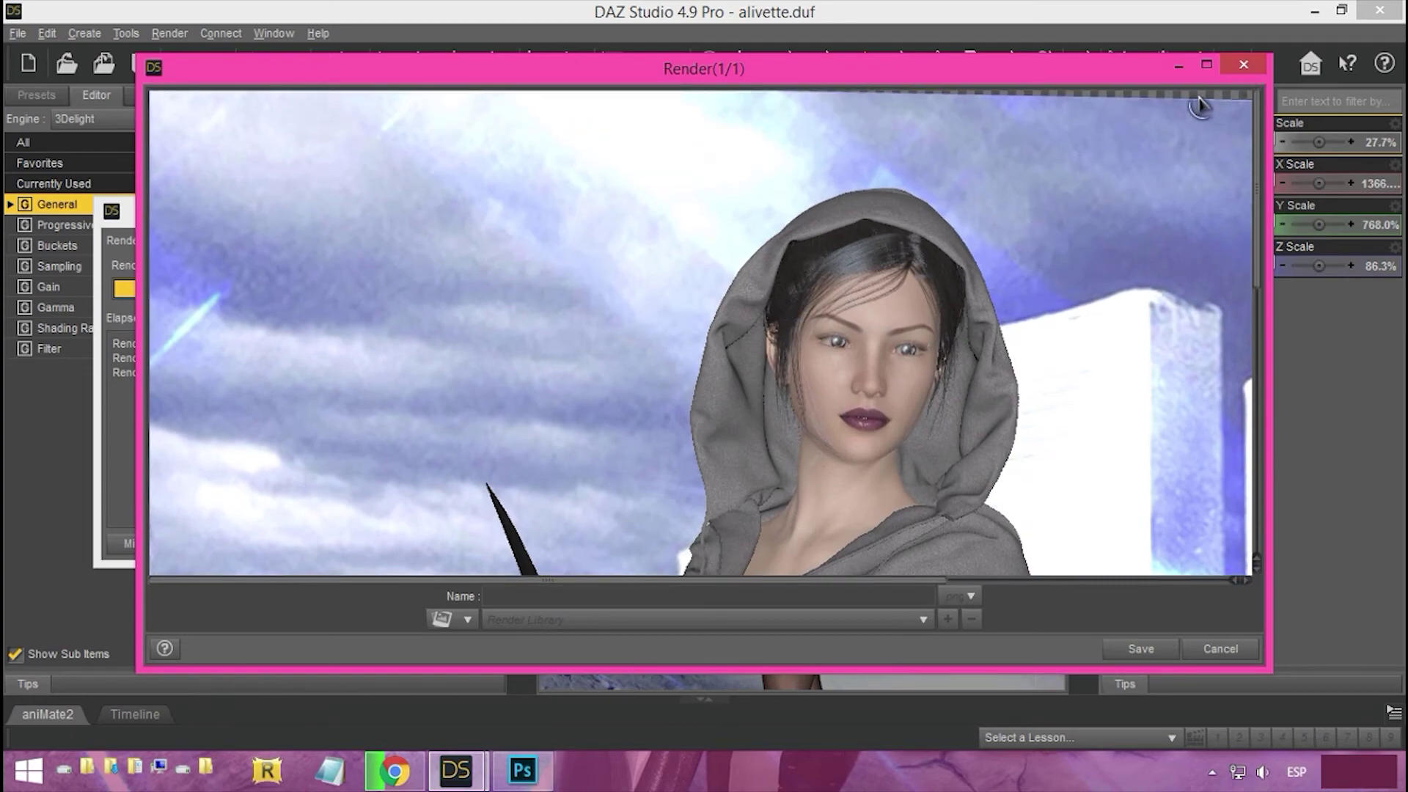
Step: Maximize the render window to inspect the figure at a larger size, and cancel the render
{"action": "left_click_drag", "start_coordinate": [1158, 71], "coordinate": [1100, 332]}
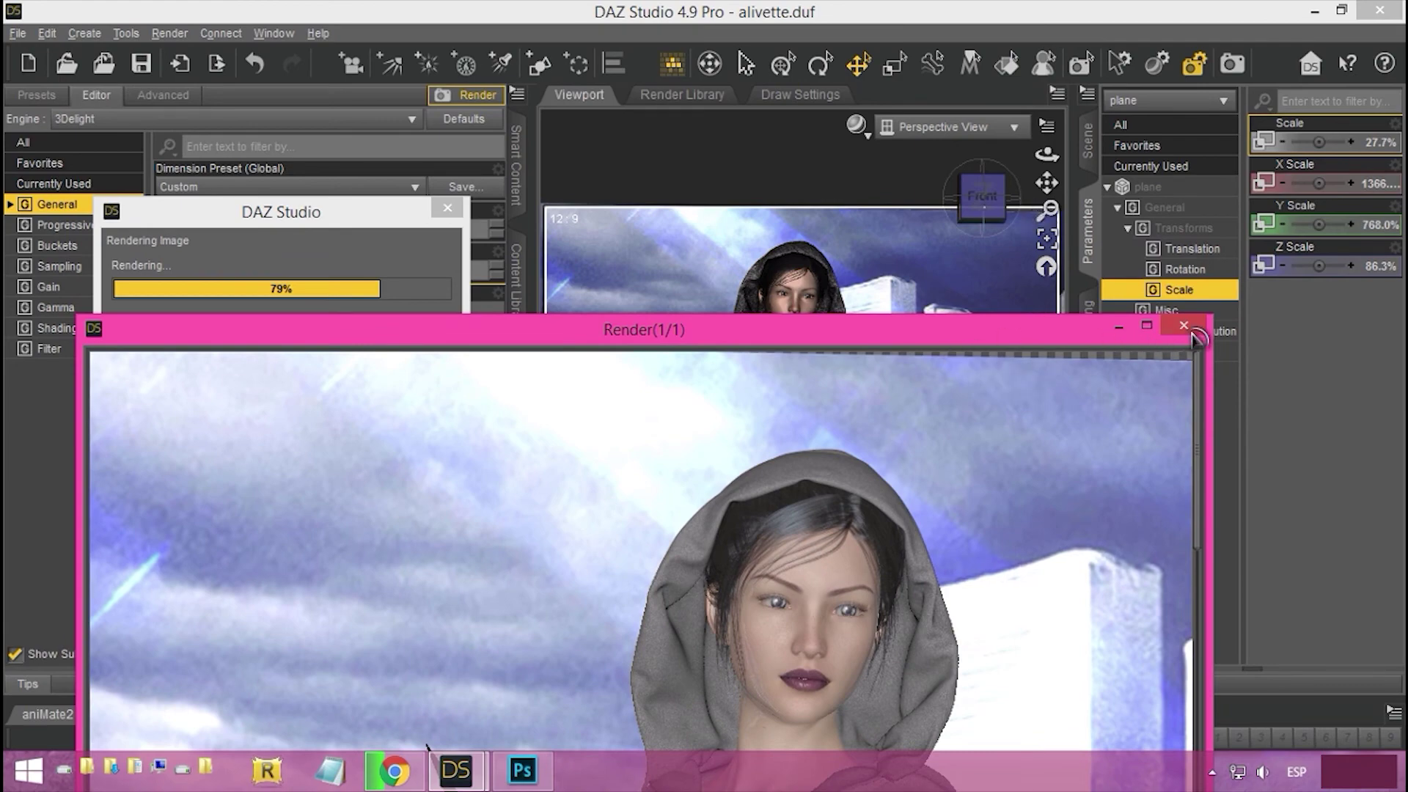
{"action": "left_click_drag", "start_coordinate": [913, 339], "coordinate": [953, 2]}
{"action": "left_click", "coordinate": [1380, 10]}
{"action": "left_click", "coordinate": [679, 401]}
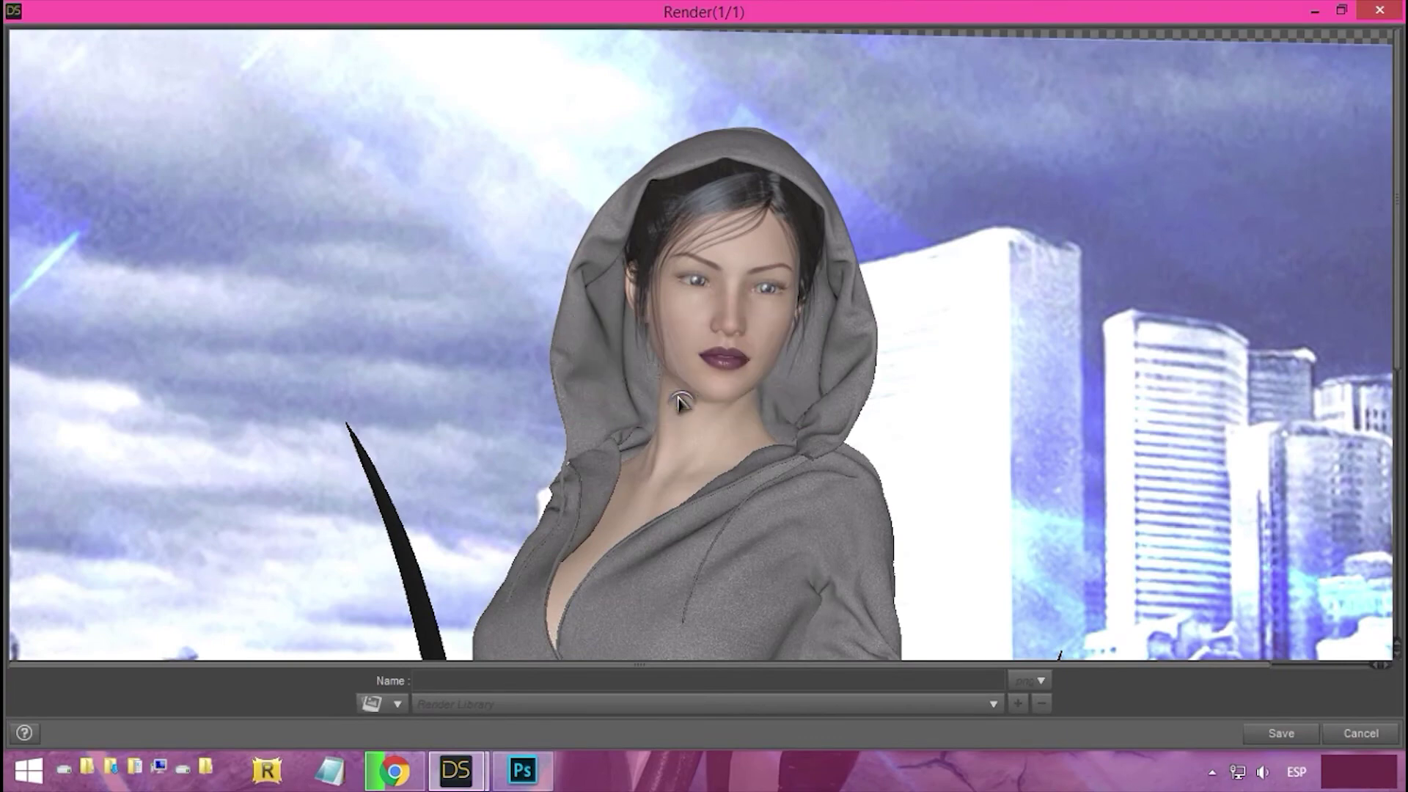
{"action": "left_click", "coordinate": [1379, 11]}
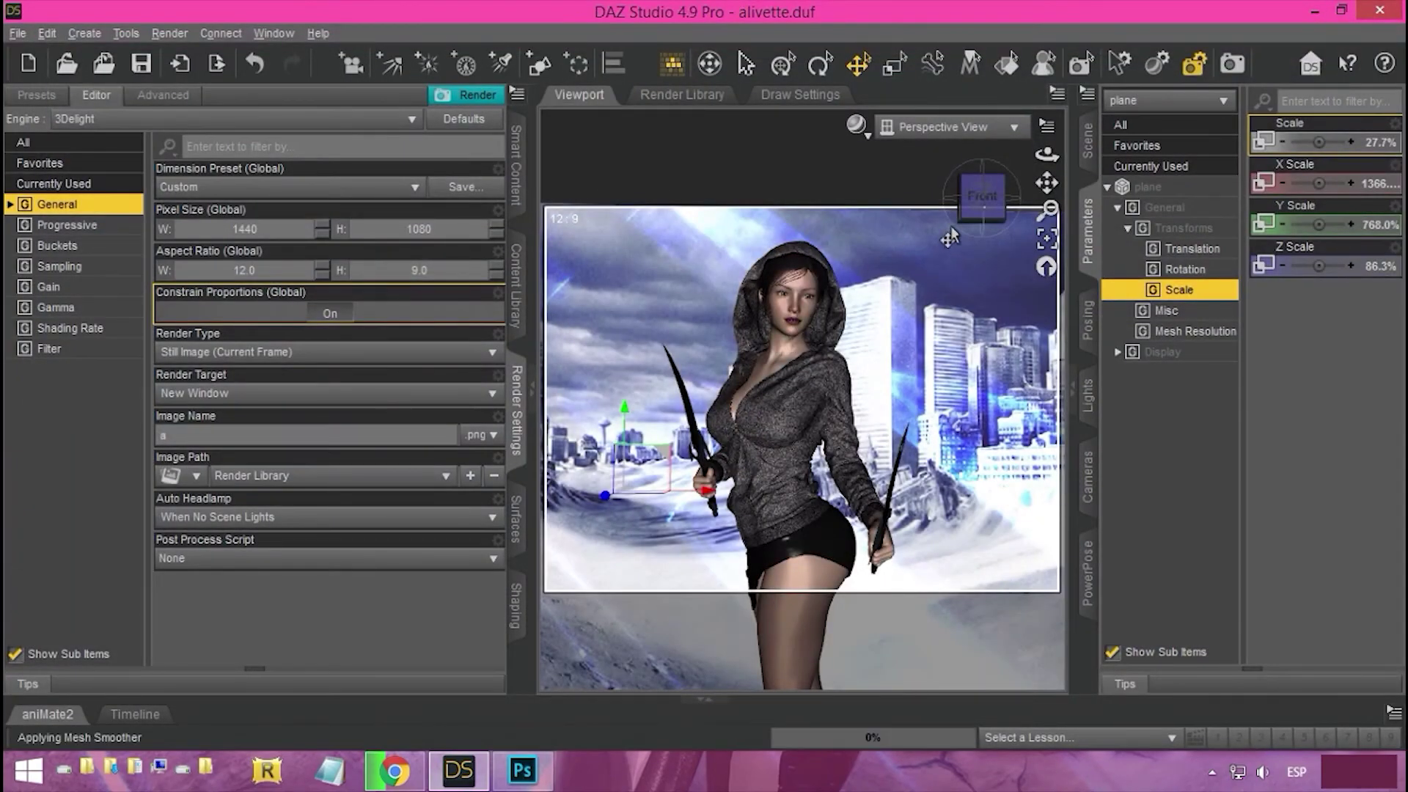
Step: Pull the view back to show most of the background plane, and select a.png in the Render Library
{"action": "mouse_move", "coordinate": [982, 198]}
{"action": "left_mouse_down"}
{"action": "mouse_move", "coordinate": [935, 200]}
{"action": "mouse_move", "coordinate": [1009, 196]}
{"action": "mouse_move", "coordinate": [981, 198]}
{"action": "left_mouse_up"}
{"action": "scroll", "coordinate": [874, 388], "scroll_direction": "down", "scroll_amount": 3}
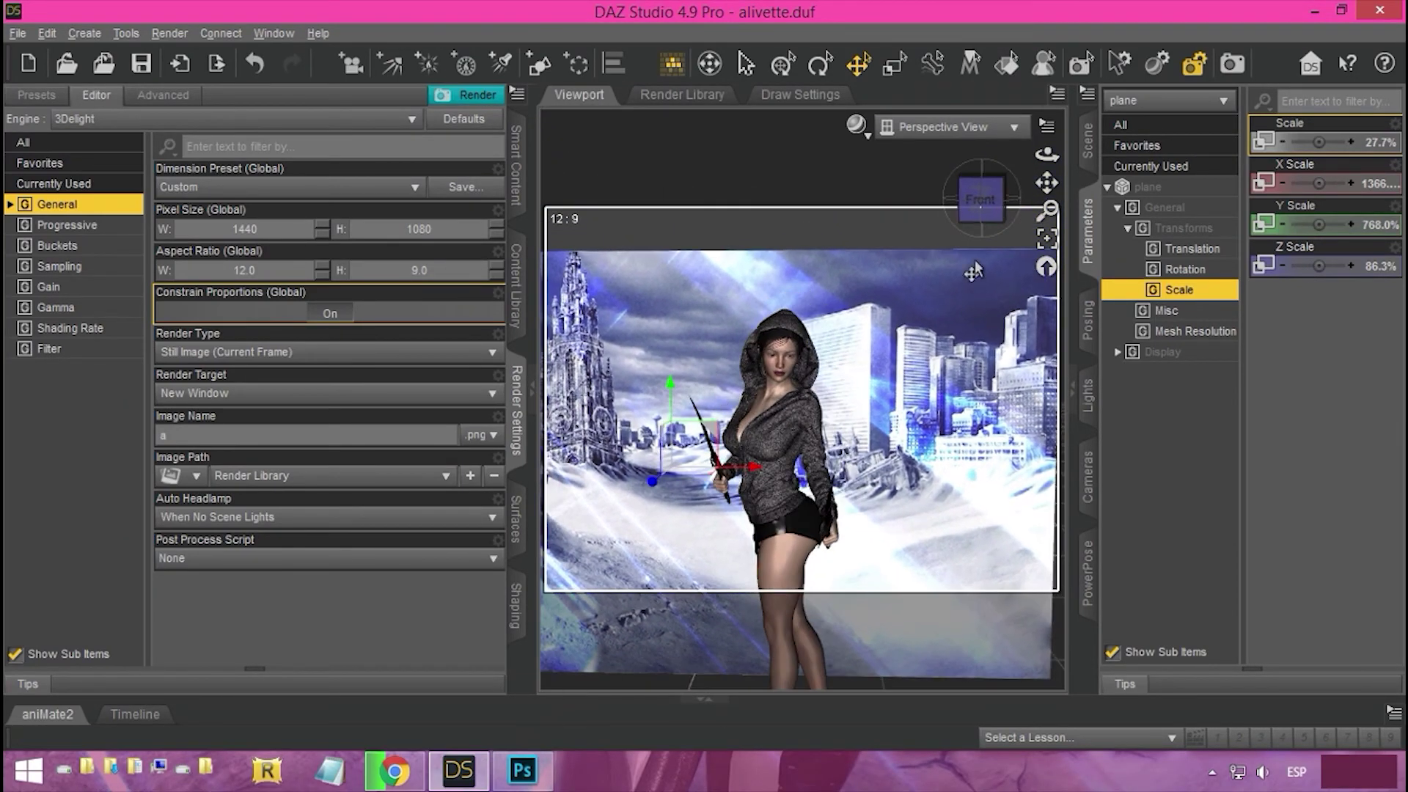
{"action": "left_click", "coordinate": [682, 94]}
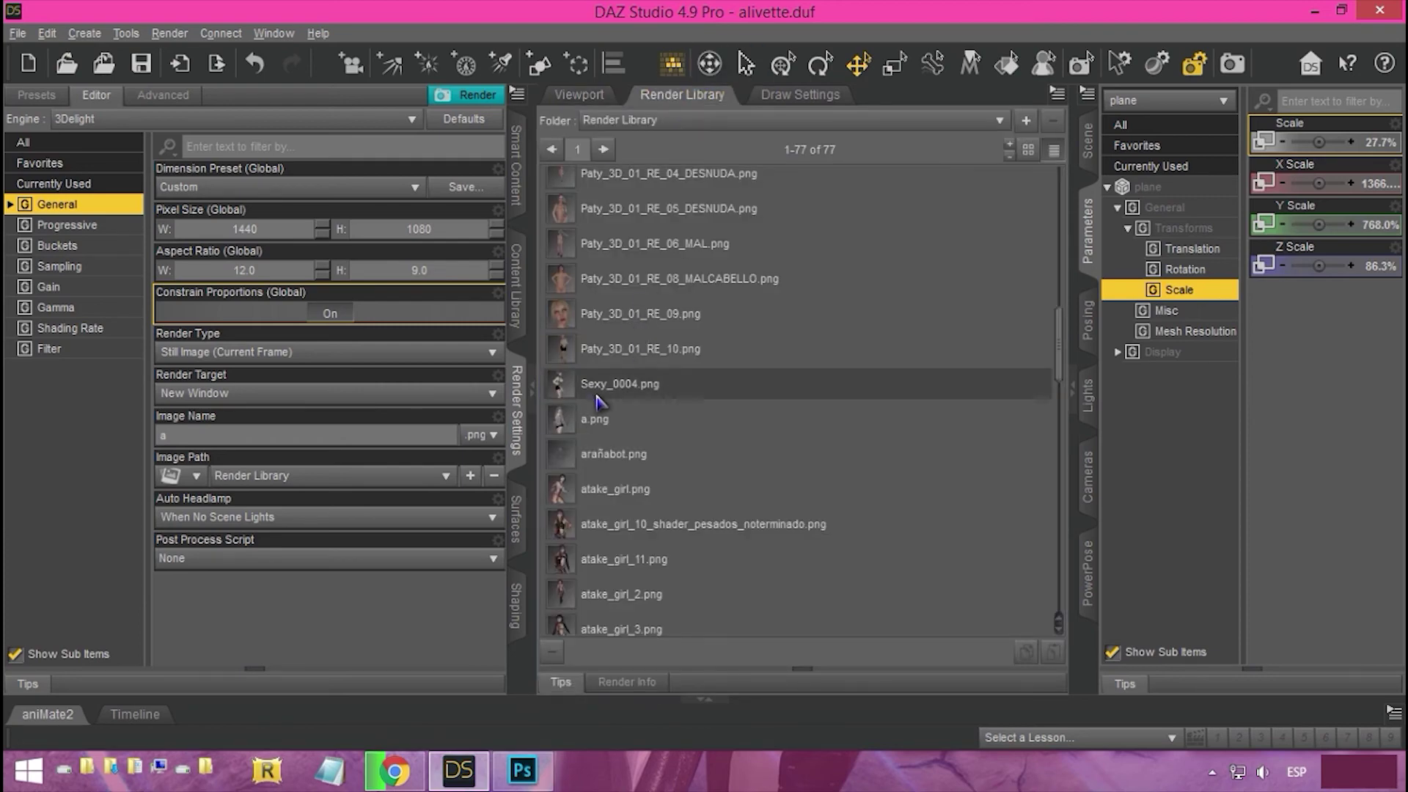
{"action": "left_click", "coordinate": [594, 429]}
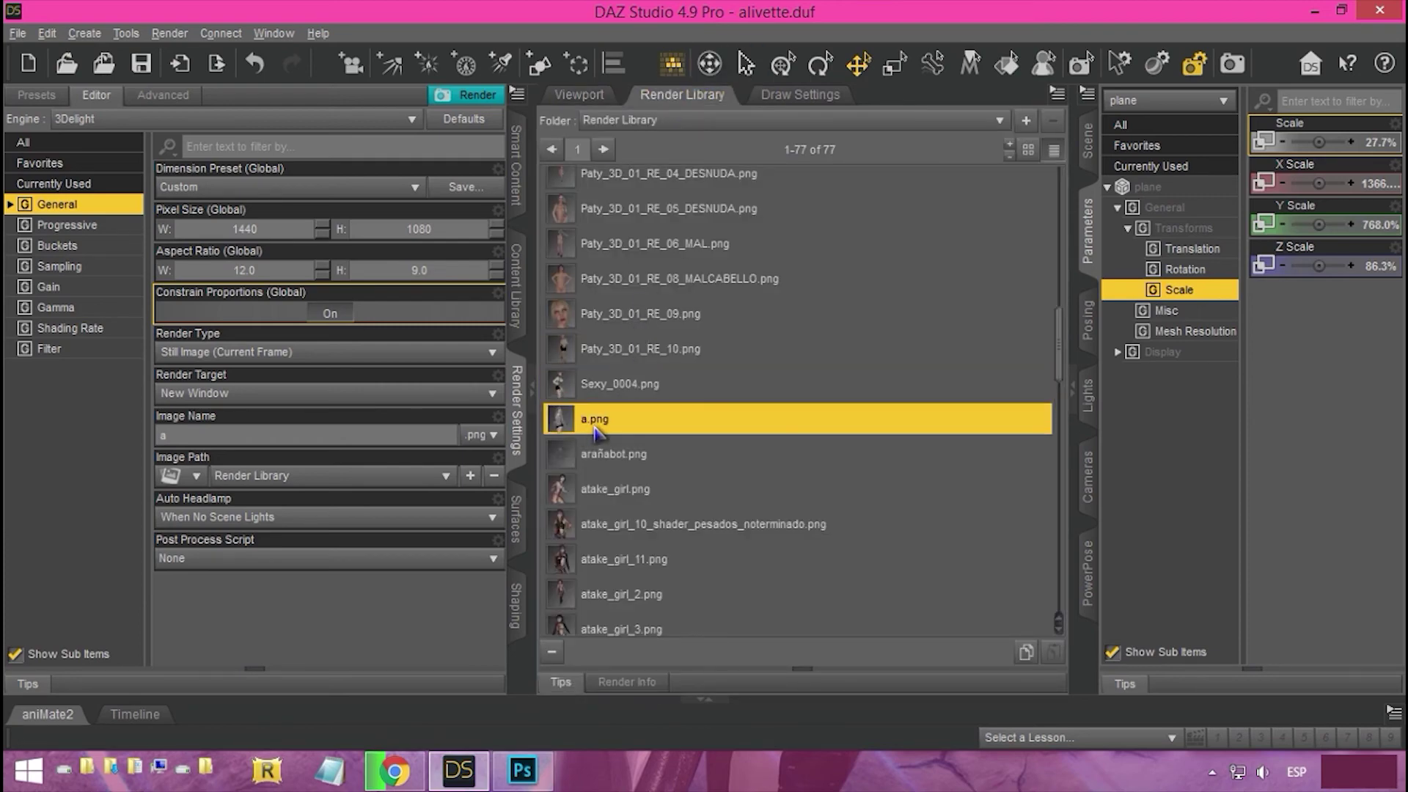
Step: Open the folder containing a.png in File Explorer and list its files in the details layout
{"action": "left_click", "coordinate": [524, 771]}
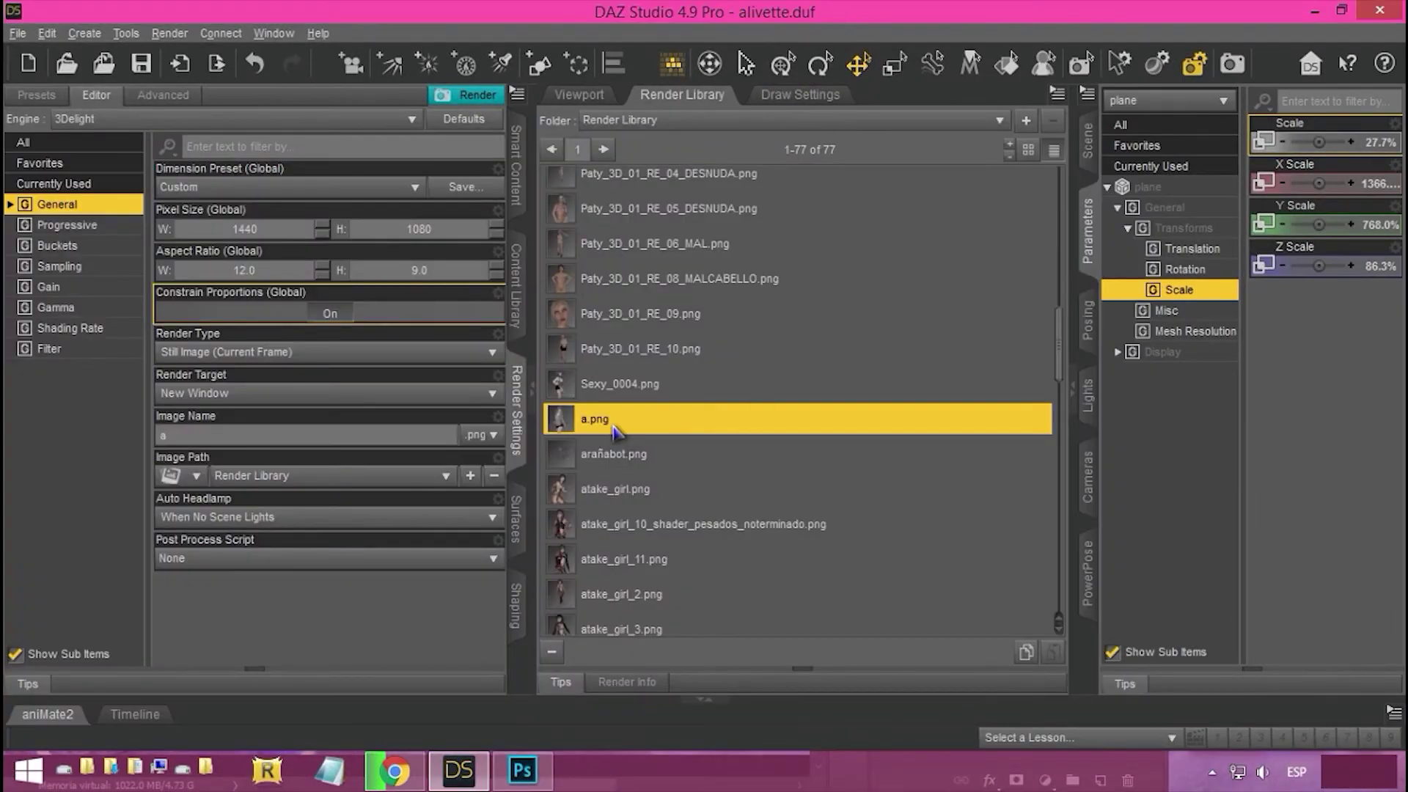
{"action": "right_click", "coordinate": [612, 426]}
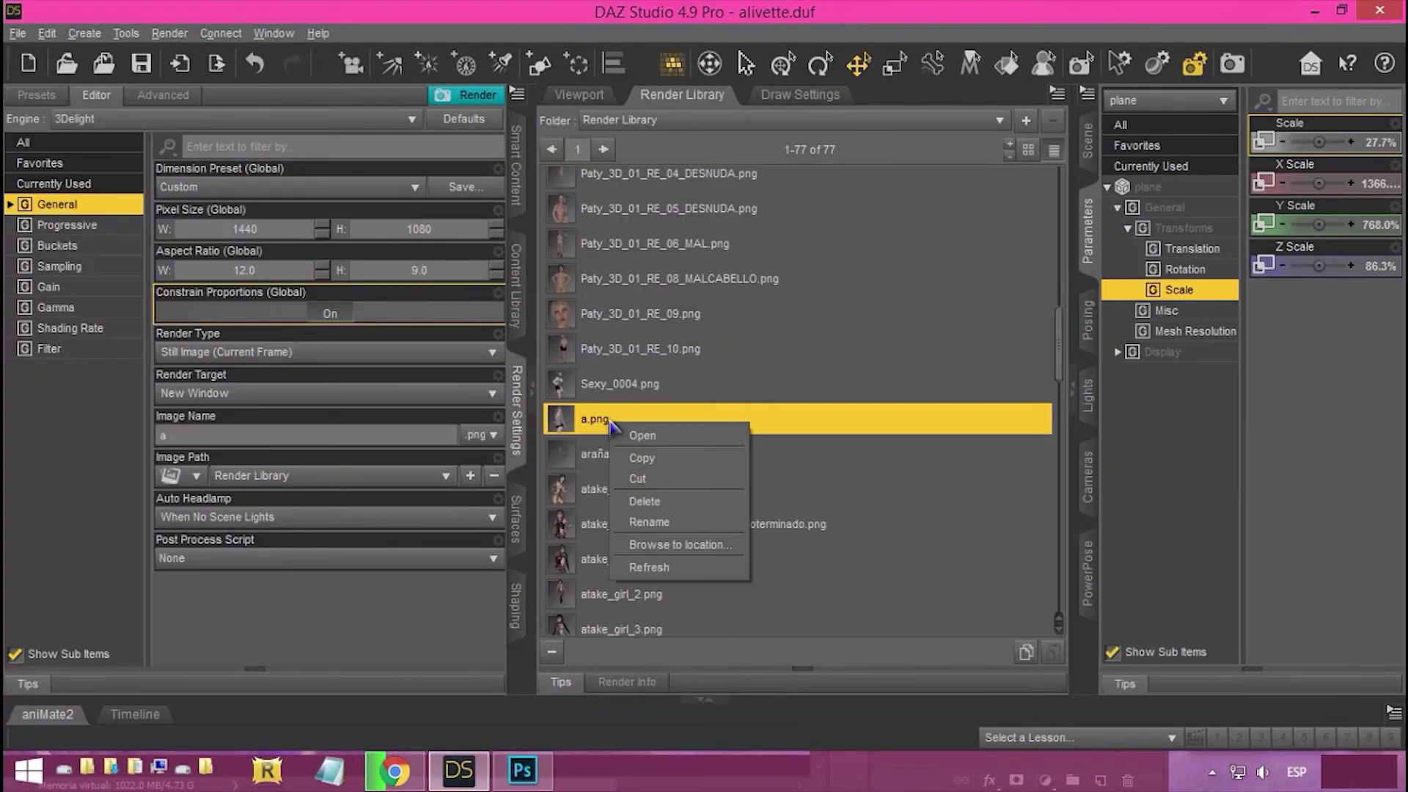
{"action": "left_click", "coordinate": [680, 544]}
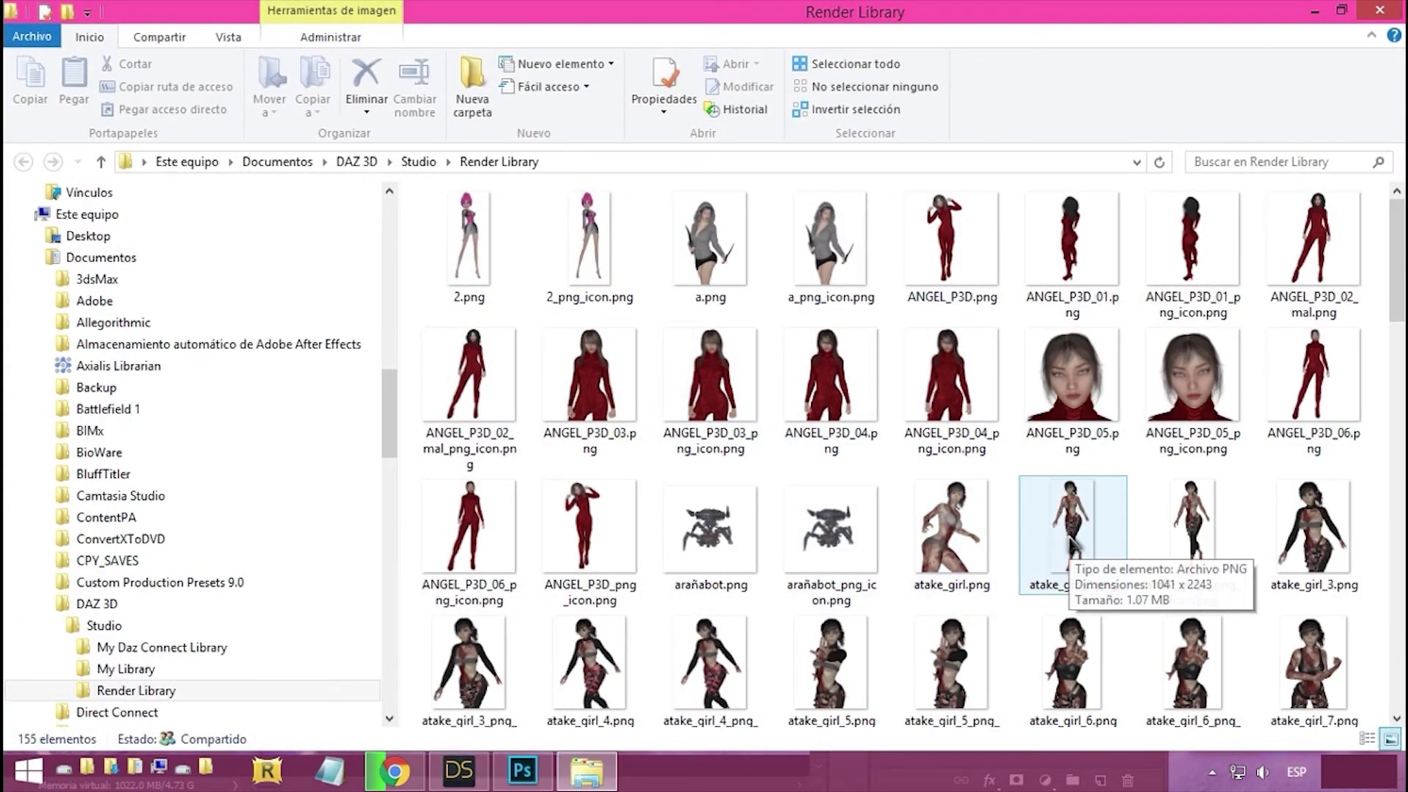
{"action": "scroll", "coordinate": [1069, 543], "scroll_direction": "down", "scroll_amount": 4, "text": "ctrl"}
{"action": "scroll", "coordinate": [1066, 527], "scroll_direction": "down", "scroll_amount": 3, "text": "ctrl"}
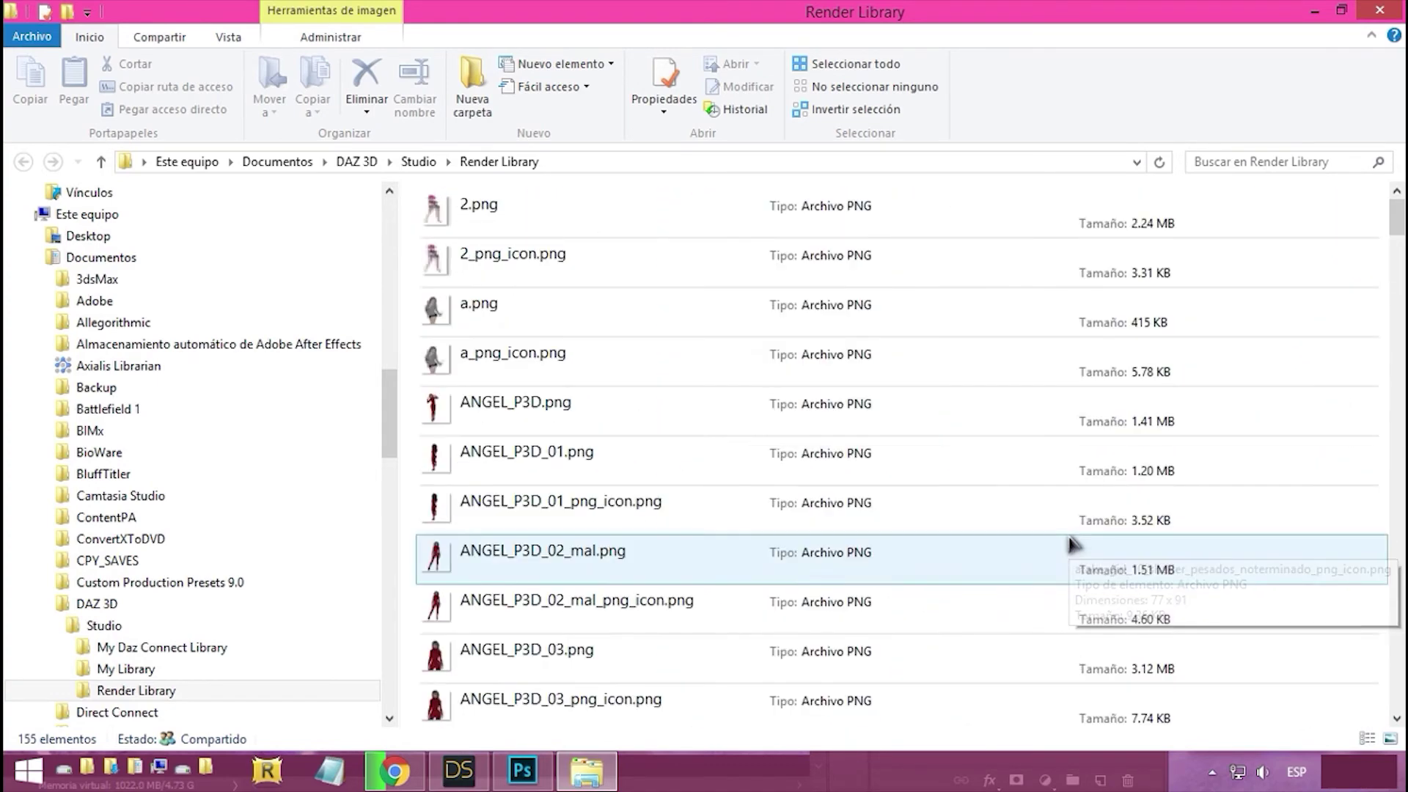
{"action": "left_click", "coordinate": [1367, 739]}
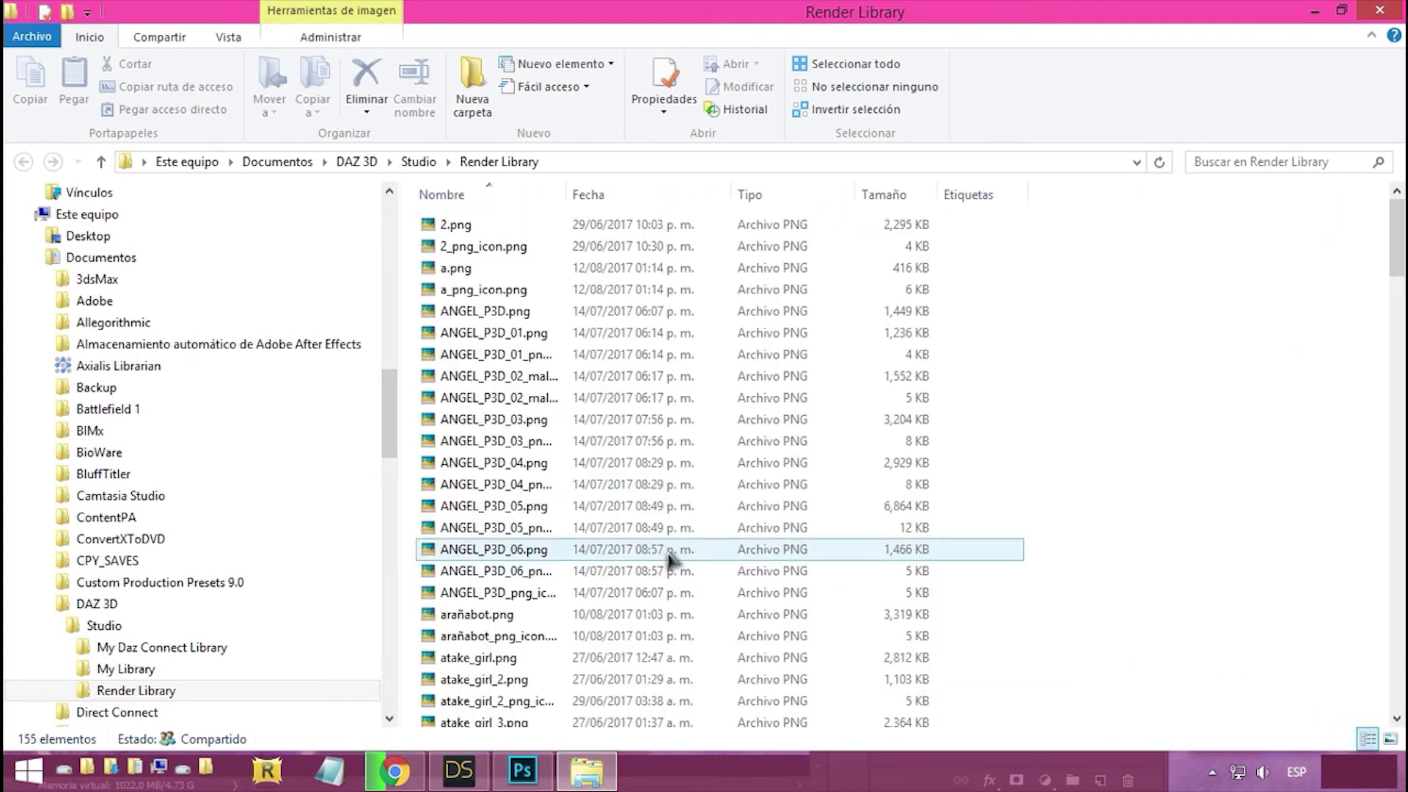
Step: Place a.png from the Render Library folder into WarGil.psd in Photoshop at its default size, and maximize the Photoshop window
{"action": "left_click", "coordinate": [670, 550]}
{"action": "left_click", "coordinate": [467, 269]}
{"action": "left_click_drag", "start_coordinate": [467, 277], "coordinate": [563, 537]}
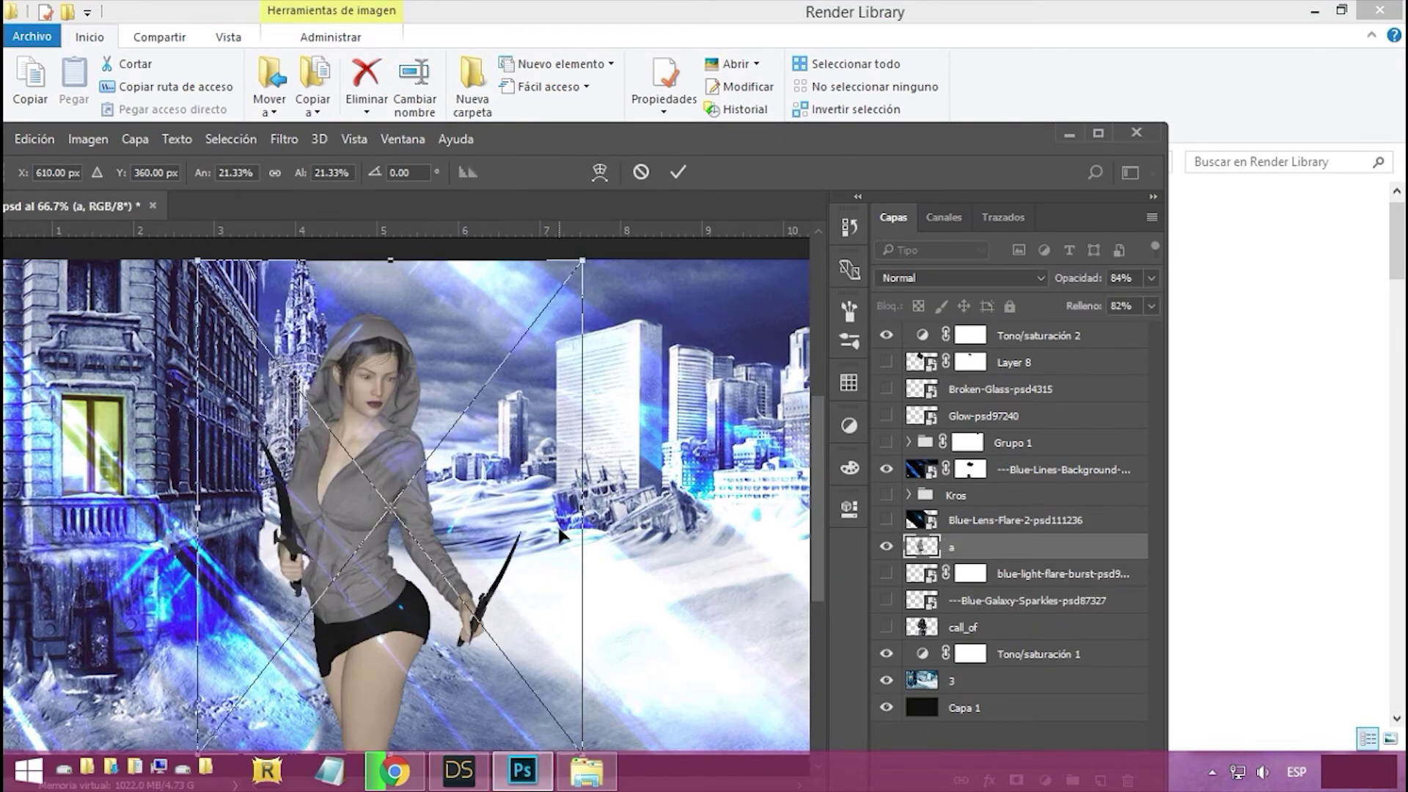
{"action": "key", "text": "Return"}
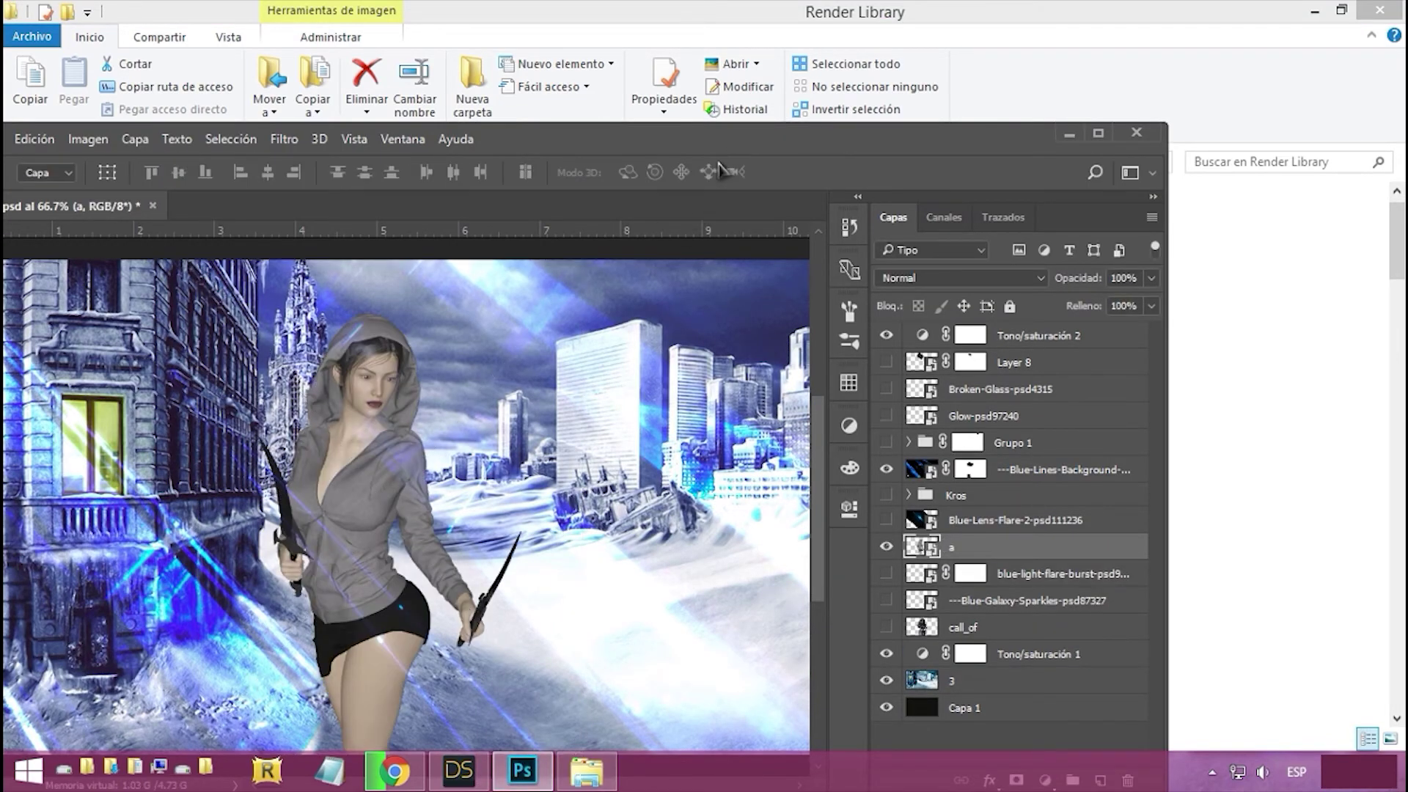
{"action": "double_click", "coordinate": [722, 139]}
{"action": "scroll", "coordinate": [586, 397], "scroll_direction": "down", "scroll_amount": 4, "text": "alt"}
{"action": "scroll", "coordinate": [586, 398], "scroll_direction": "up", "scroll_amount": 9, "text": "alt"}
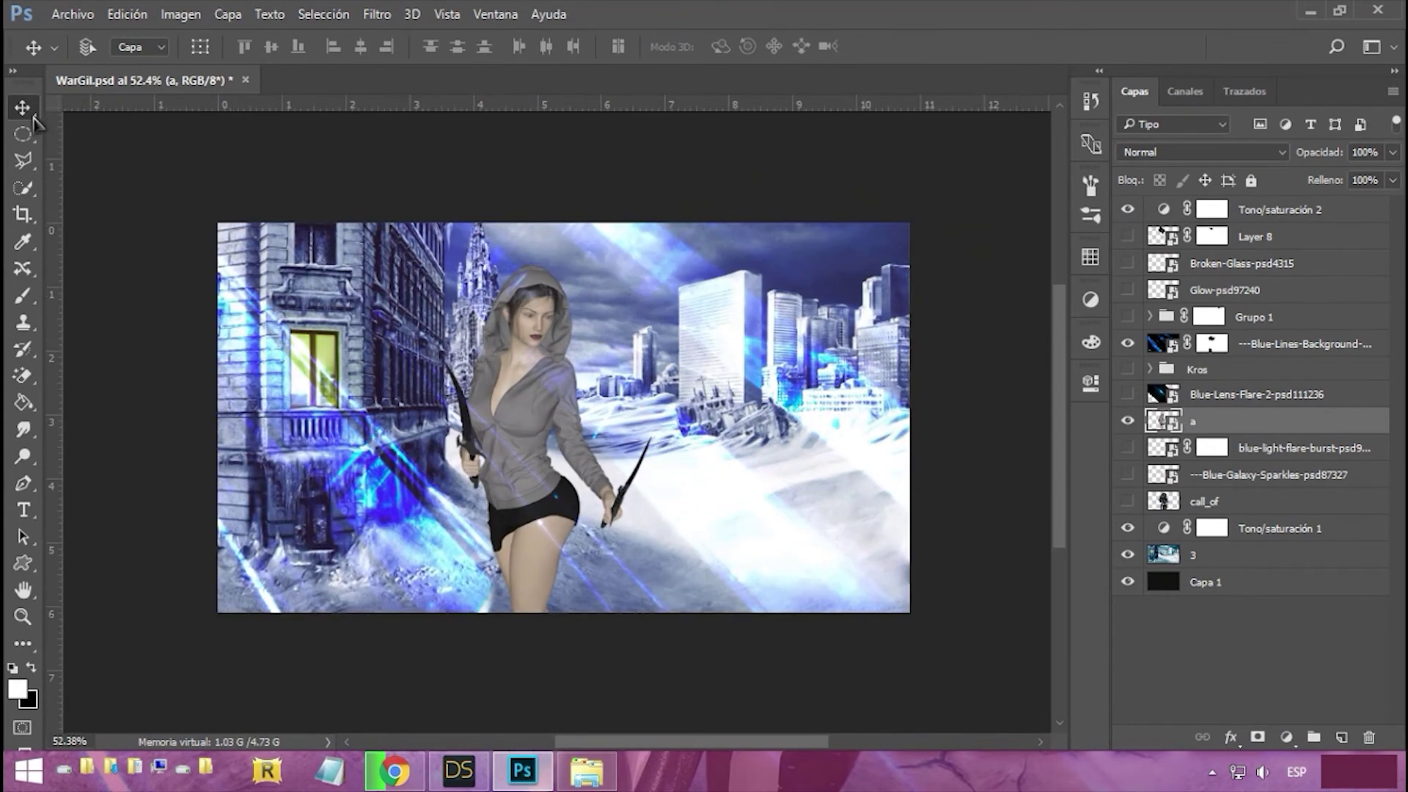
Step: Reorder layer a to sit directly below call_of, and shift the figure toward the skyscrapers, clear of the cathedral tower
{"action": "left_click_drag", "start_coordinate": [567, 383], "coordinate": [615, 278]}
{"action": "scroll", "coordinate": [614, 279], "scroll_direction": "down", "scroll_amount": 3, "text": "alt"}
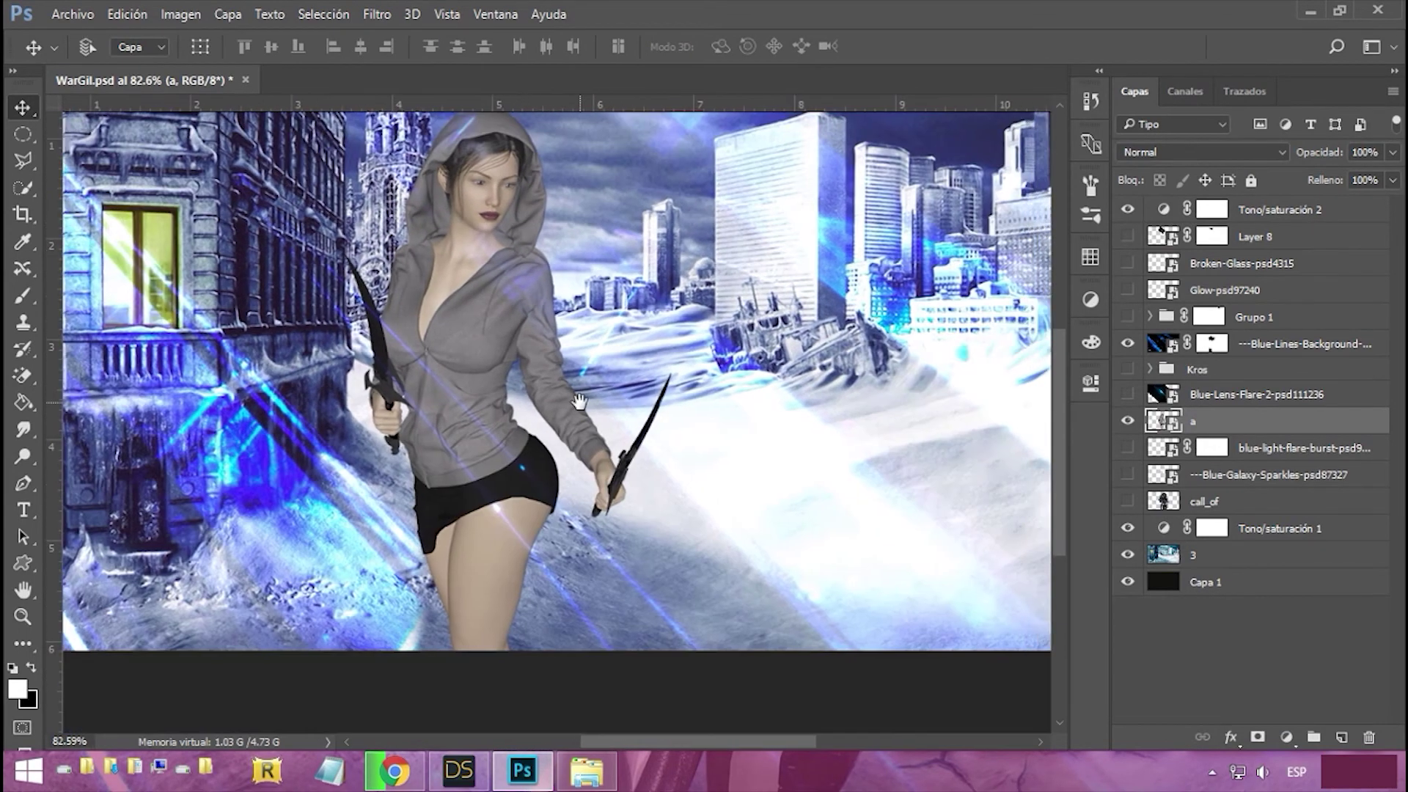
{"action": "left_click_drag", "start_coordinate": [1279, 415], "coordinate": [1218, 513]}
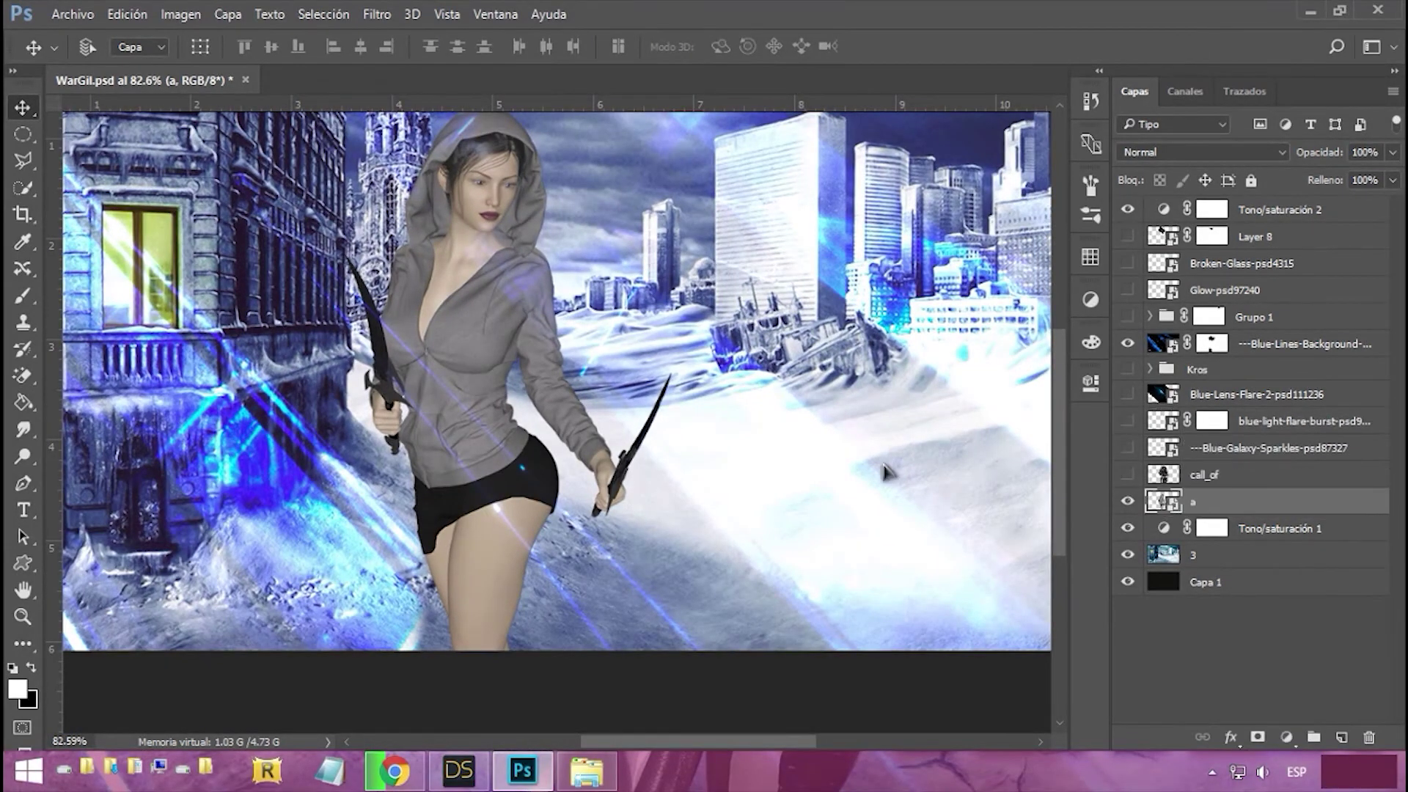
{"action": "scroll", "coordinate": [563, 417], "scroll_direction": "down", "scroll_amount": 2, "text": "alt"}
{"action": "scroll", "coordinate": [551, 403], "scroll_direction": "down", "scroll_amount": 1, "text": "alt"}
{"action": "mouse_move", "coordinate": [551, 403]}
{"action": "left_mouse_down"}
{"action": "mouse_move", "coordinate": [549, 451]}
{"action": "mouse_move", "coordinate": [475, 409]}
{"action": "mouse_move", "coordinate": [549, 411]}
{"action": "left_mouse_up"}
{"action": "scroll", "coordinate": [548, 452], "scroll_direction": "up", "scroll_amount": 4, "text": "alt"}
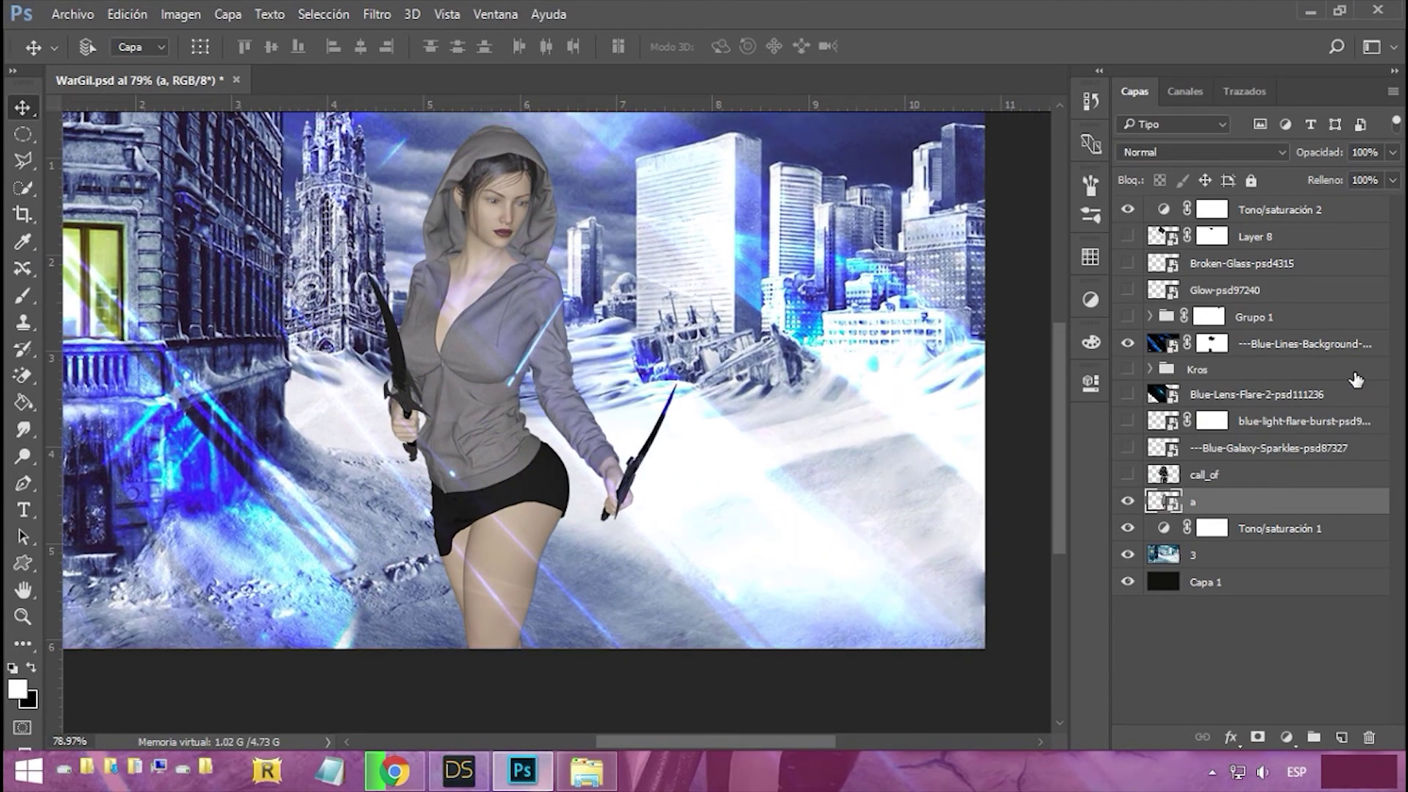
Step: Try the Dynamic Pop II preset from Topaz Adjust 5's HDR Collection on layer a, and undo it
{"action": "left_click", "coordinate": [376, 14]}
{"action": "mouse_move", "coordinate": [646, 463]}
{"action": "left_click", "coordinate": [751, 463]}
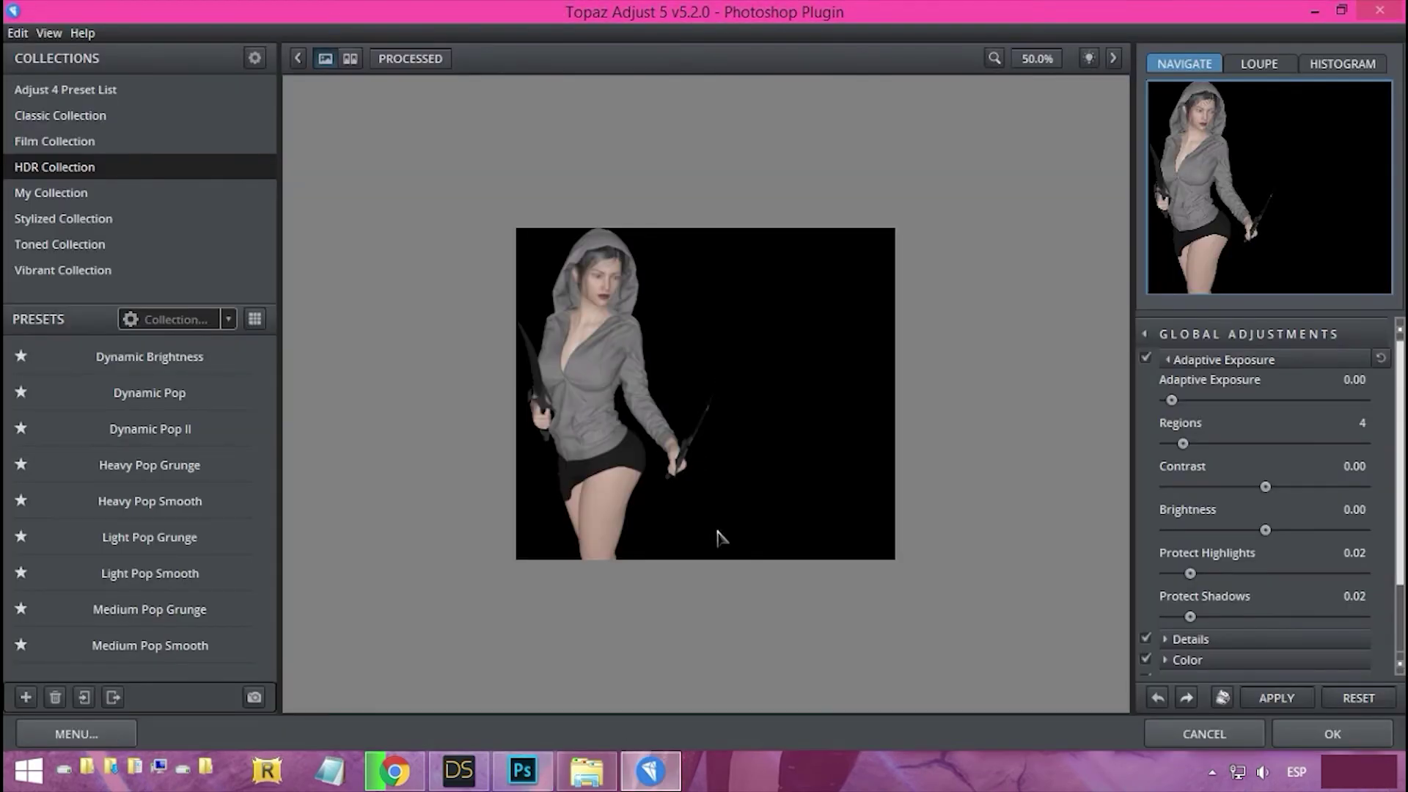
{"action": "left_click", "coordinate": [150, 438]}
{"action": "left_click", "coordinate": [1321, 741]}
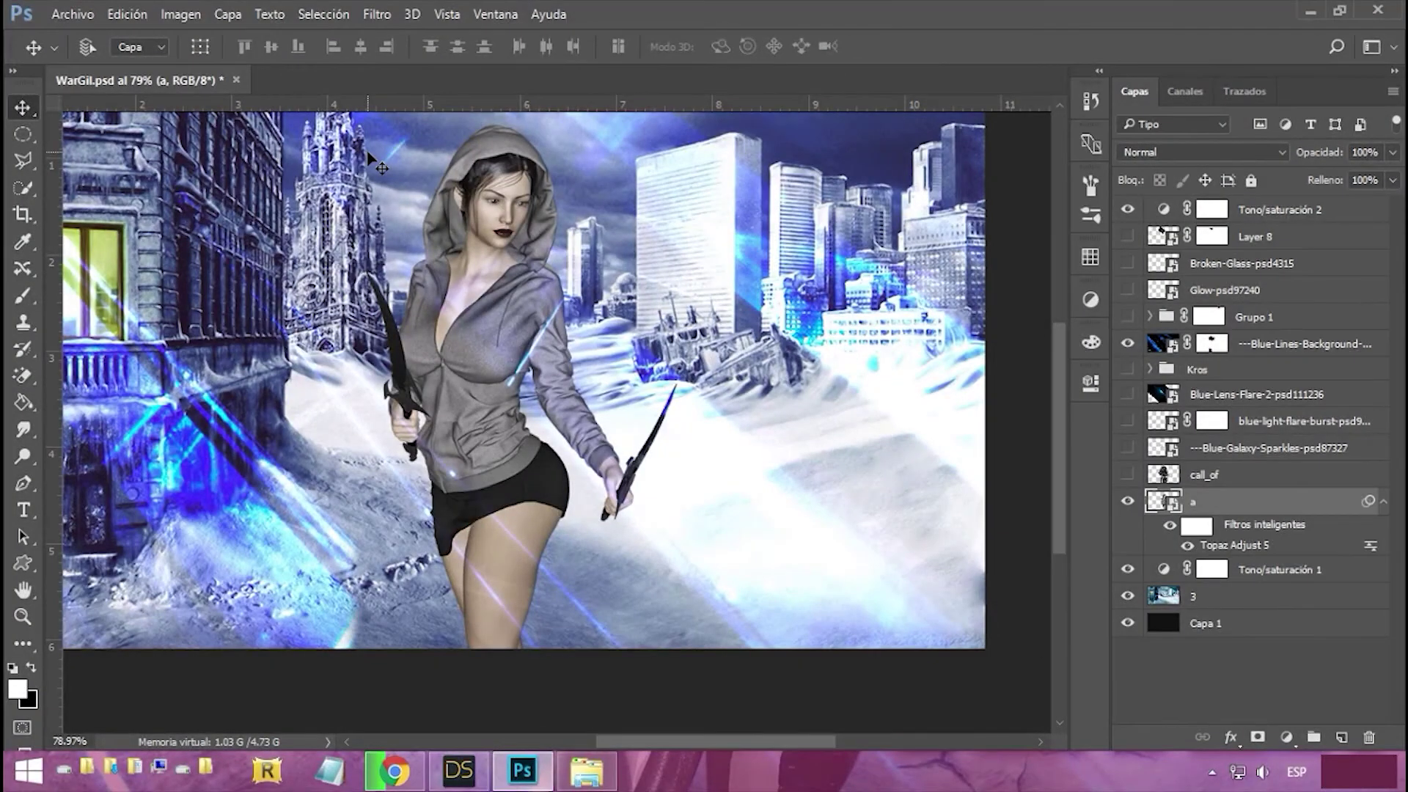
{"action": "key", "text": "ctrl+z"}
Step: Apply Topaz Adjust 5 to layer a with the Detail - Strong preset from the Vibrant Collection
{"action": "left_click", "coordinate": [378, 14]}
{"action": "mouse_move", "coordinate": [503, 478]}
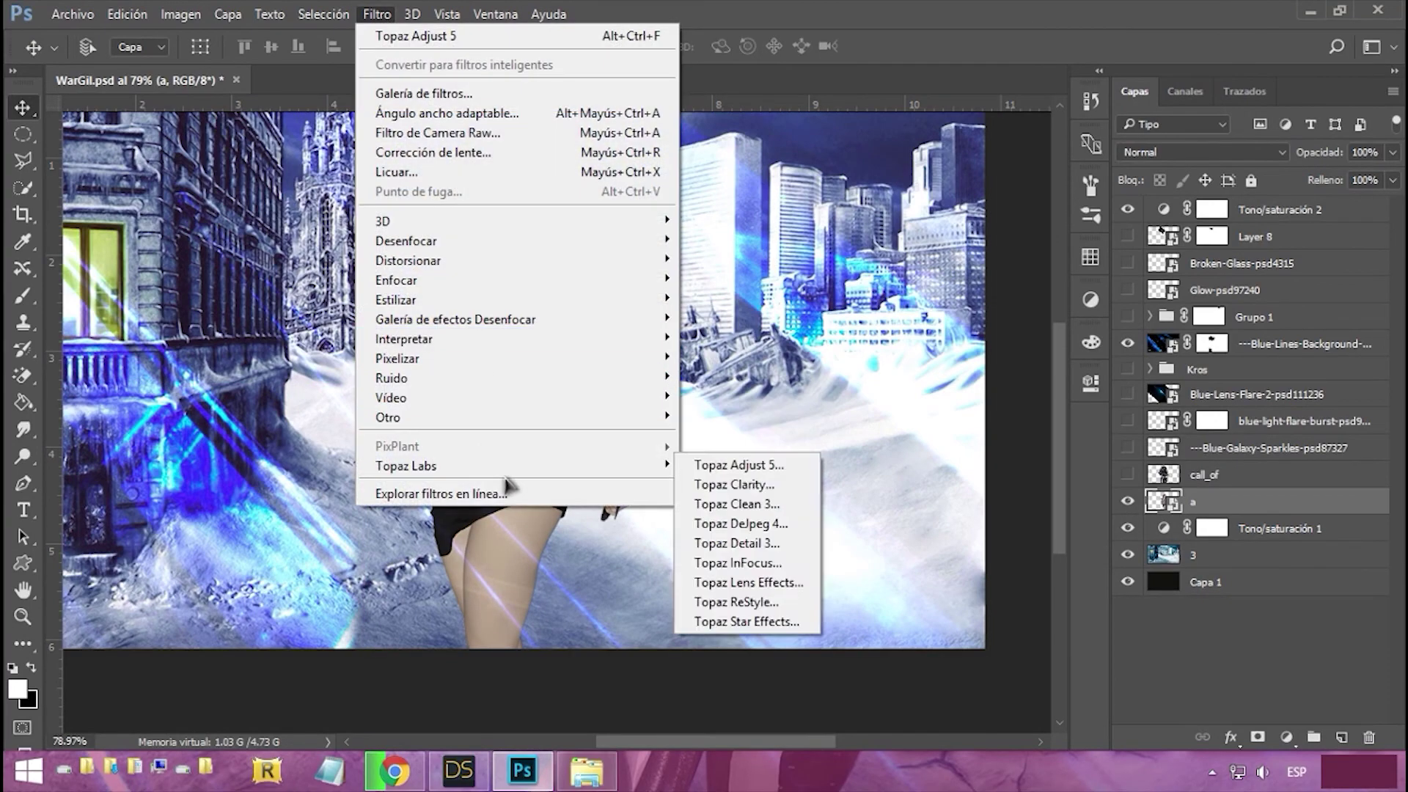
{"action": "left_click", "coordinate": [741, 464]}
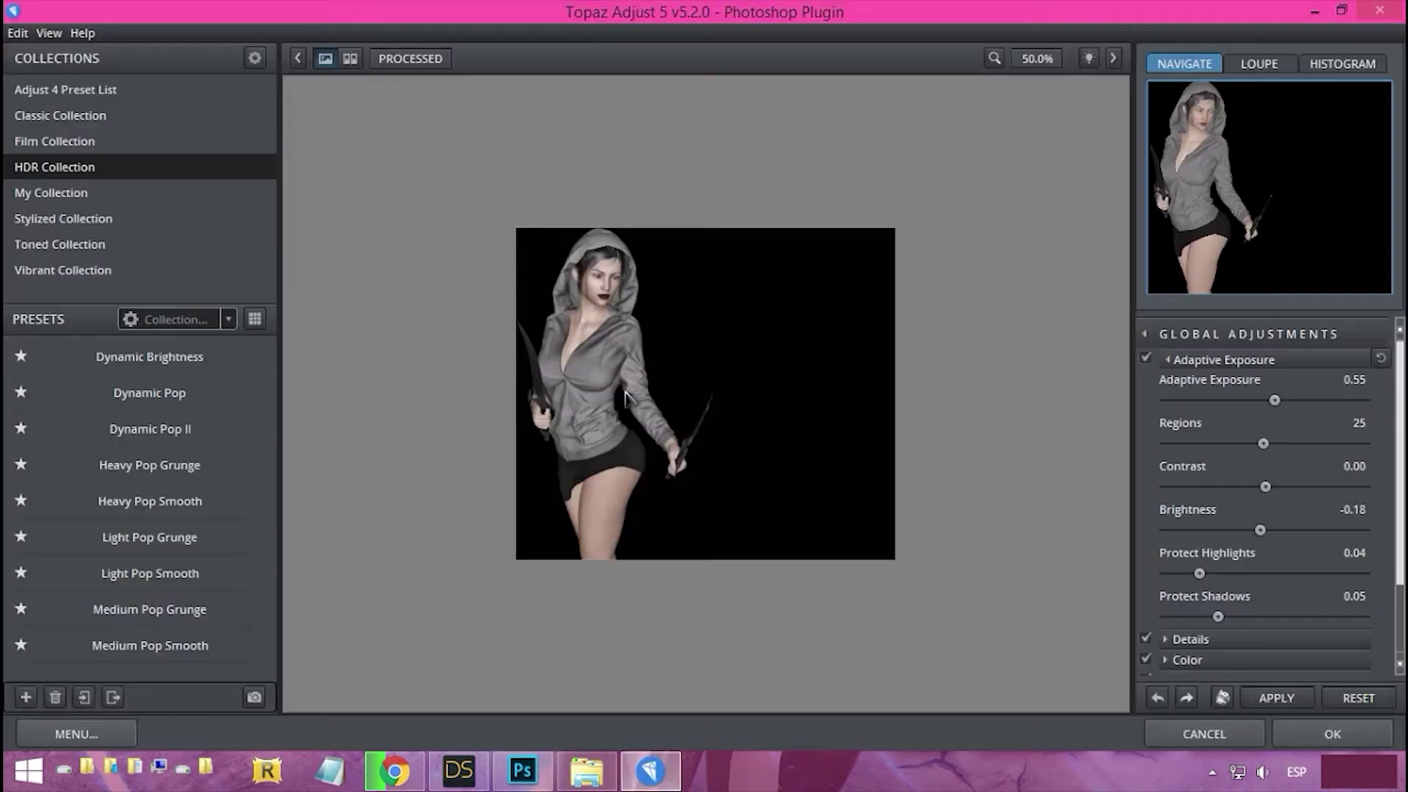
{"action": "left_click", "coordinate": [245, 500]}
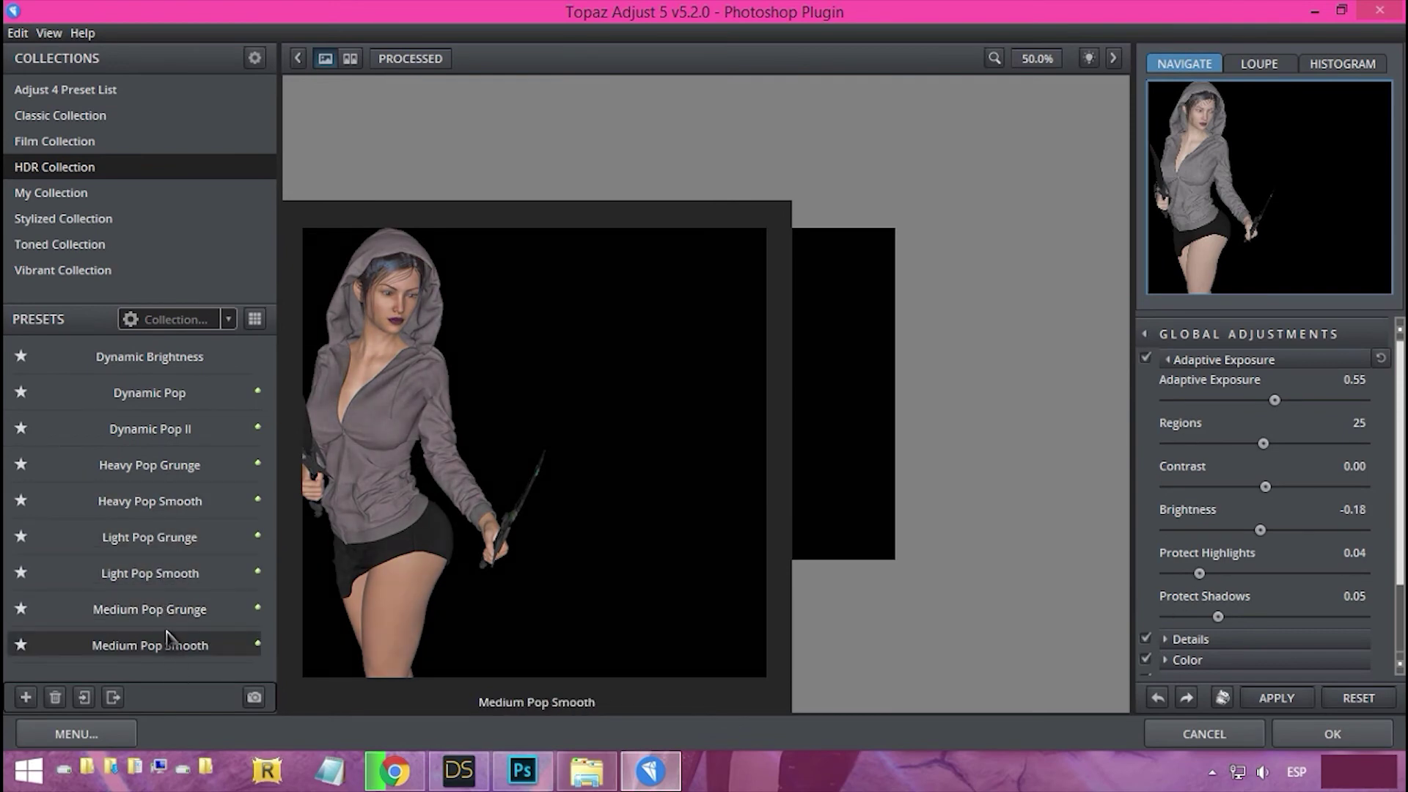
{"action": "left_click", "coordinate": [110, 192]}
{"action": "left_click", "coordinate": [58, 218]}
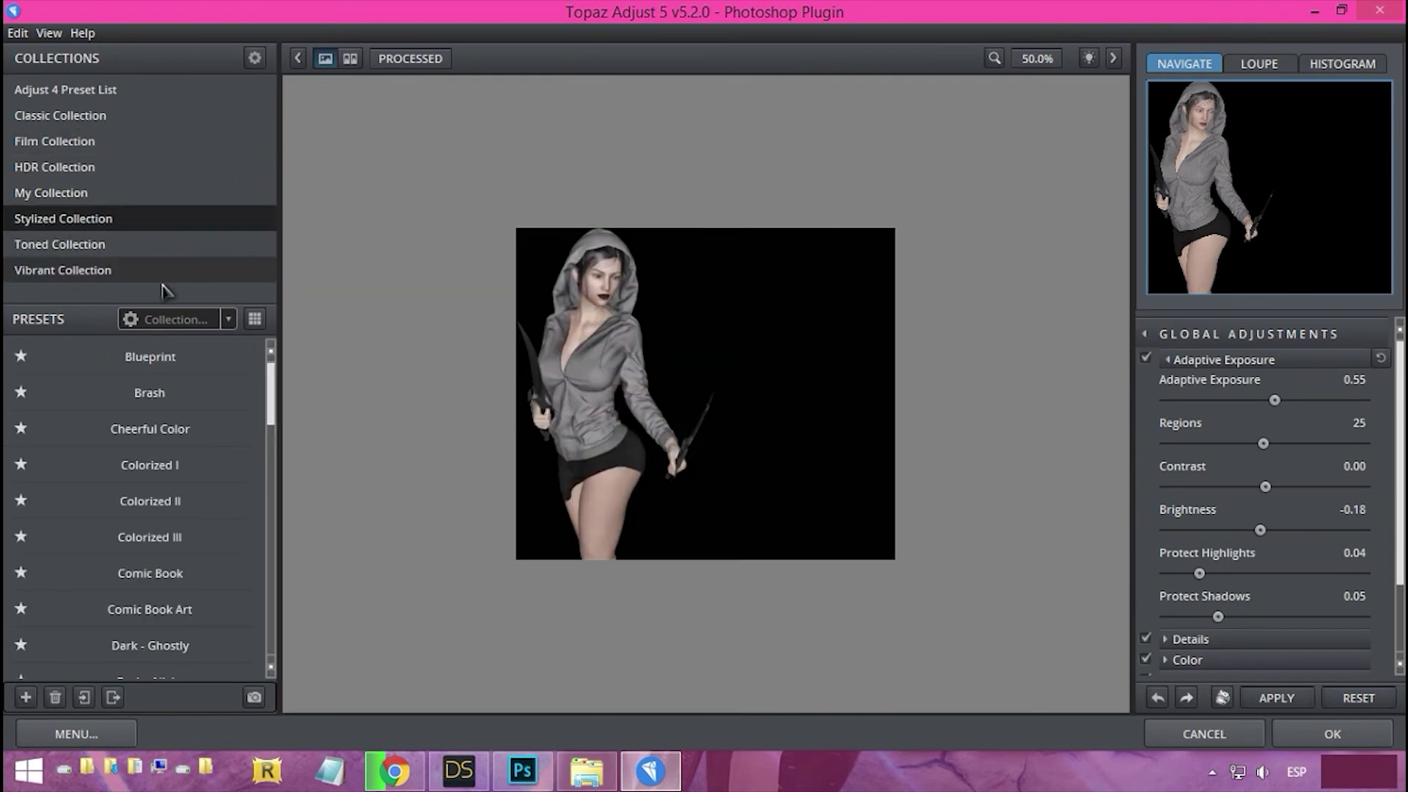
{"action": "left_click", "coordinate": [63, 270]}
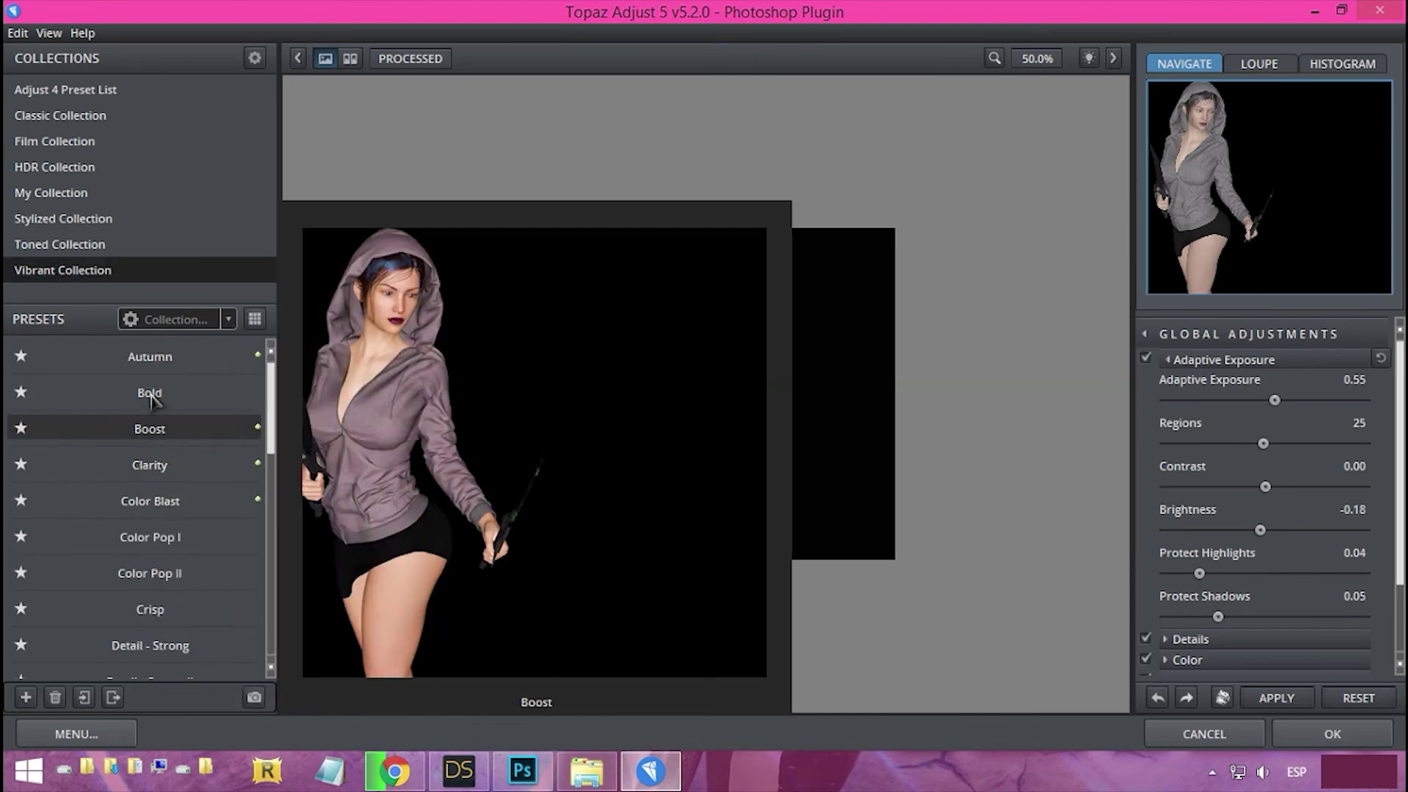
{"action": "left_click", "coordinate": [168, 649]}
{"action": "left_click", "coordinate": [1334, 742]}
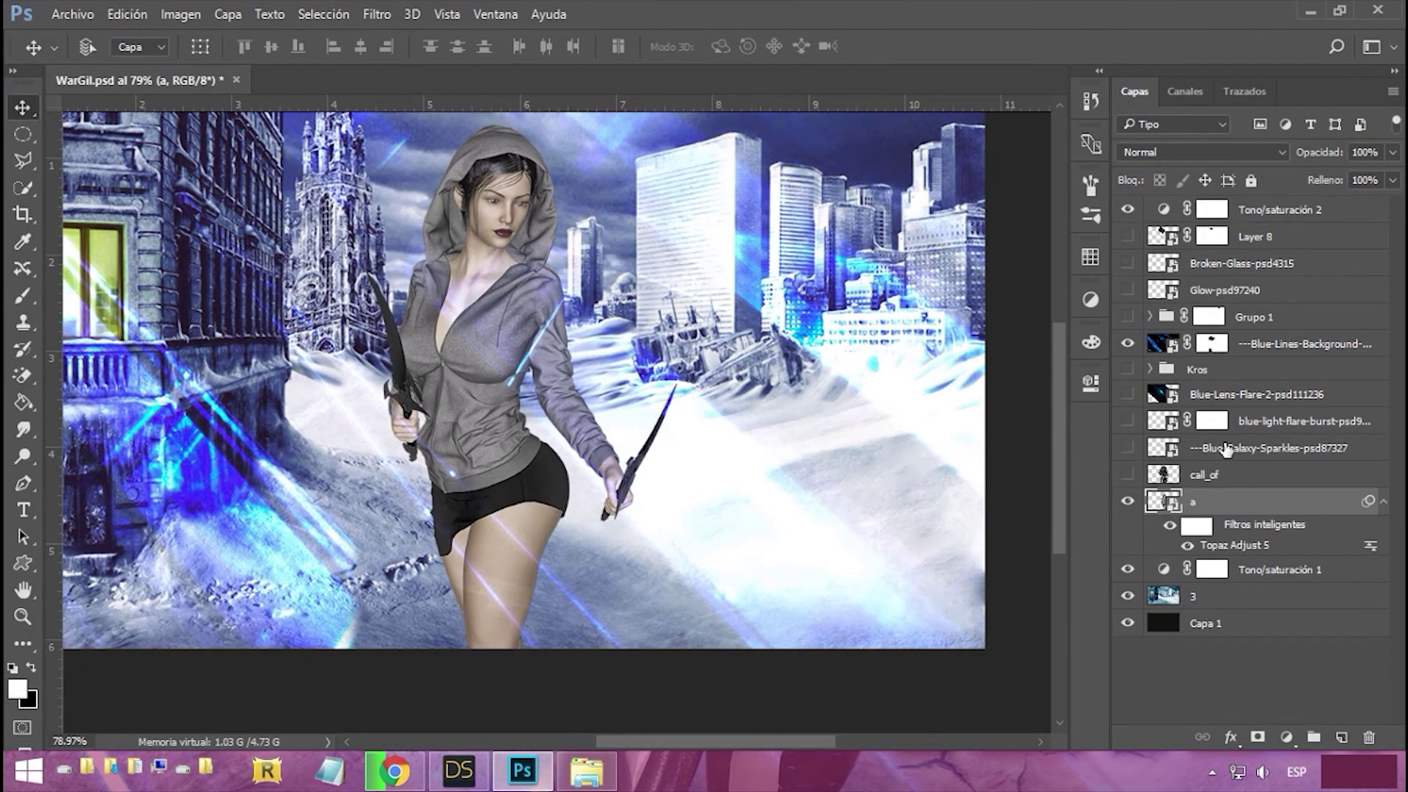
Step: Duplicate the visible Blue-Lines-Background layer with its mask, and place the copy directly above layer a
{"action": "mouse_move", "coordinate": [1188, 493]}
{"action": "left_mouse_down"}
{"action": "mouse_move", "coordinate": [1191, 413]}
{"action": "mouse_move", "coordinate": [1193, 501]}
{"action": "left_mouse_up"}
{"action": "left_click_drag", "start_coordinate": [1157, 349], "coordinate": [1158, 736]}
{"action": "left_click_drag", "start_coordinate": [1345, 735], "coordinate": [1342, 736]}
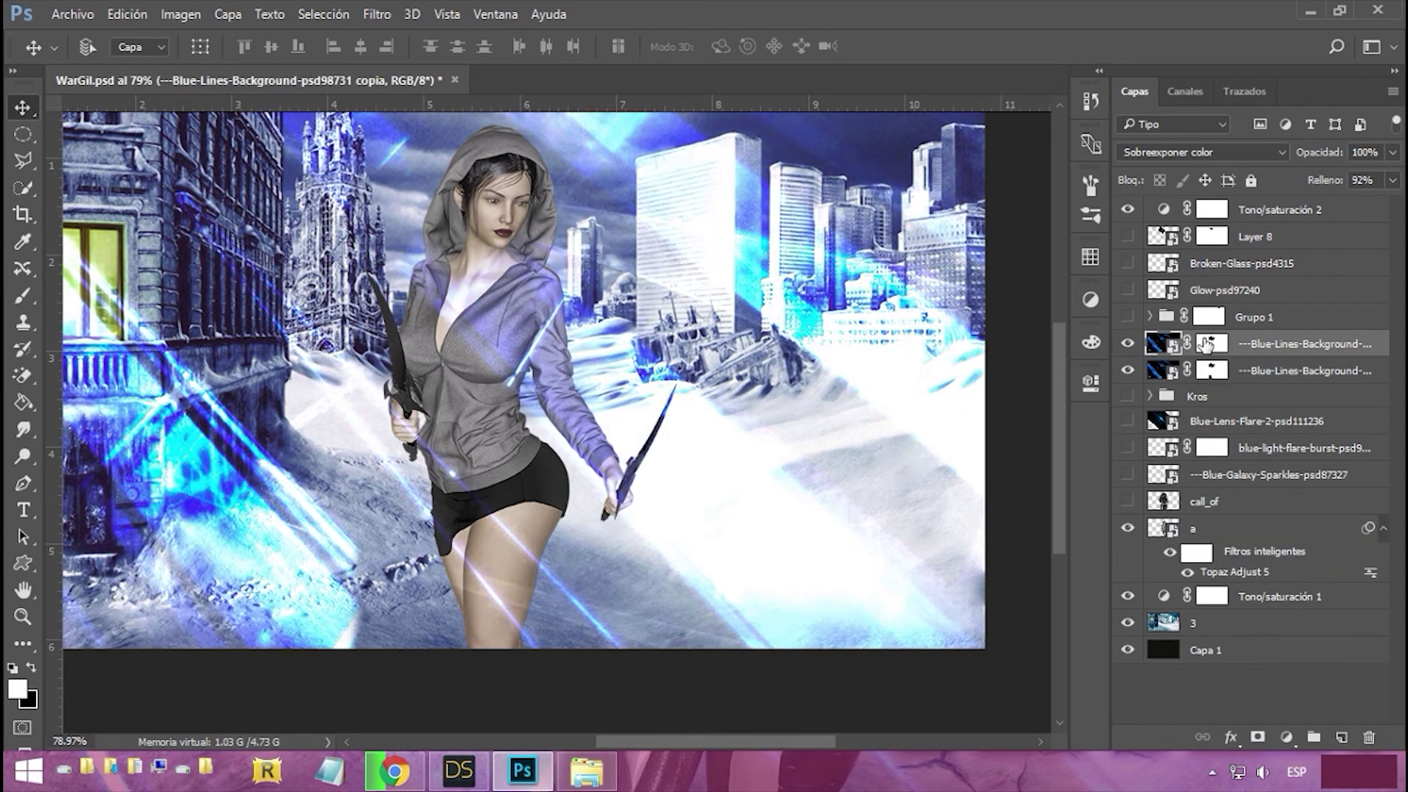
{"action": "left_click_drag", "start_coordinate": [1291, 344], "coordinate": [1277, 514]}
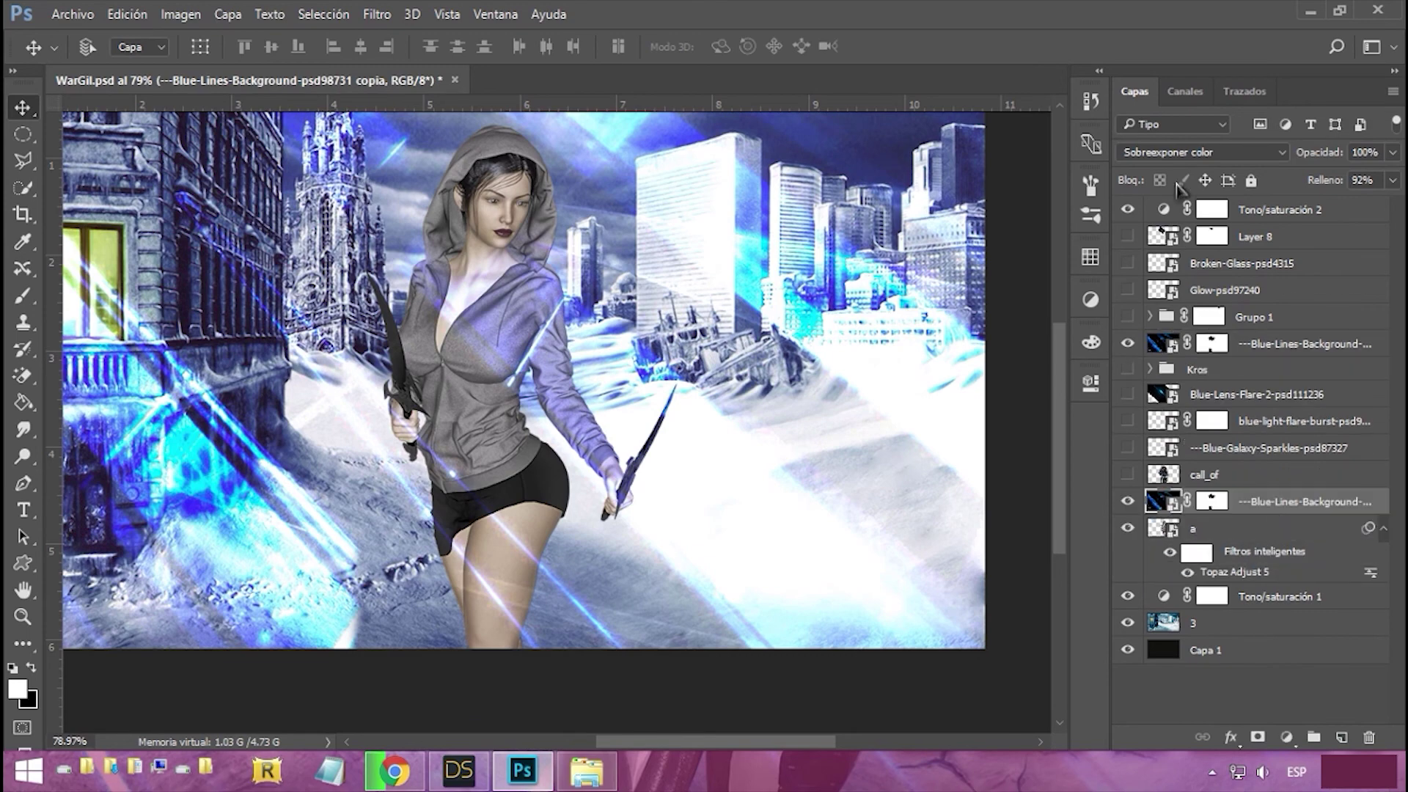
Step: Try different blend modes on the Blue-Lines-Background copy and set it to Luz suave
{"action": "scroll", "coordinate": [1183, 159], "scroll_direction": "down", "scroll_amount": 13}
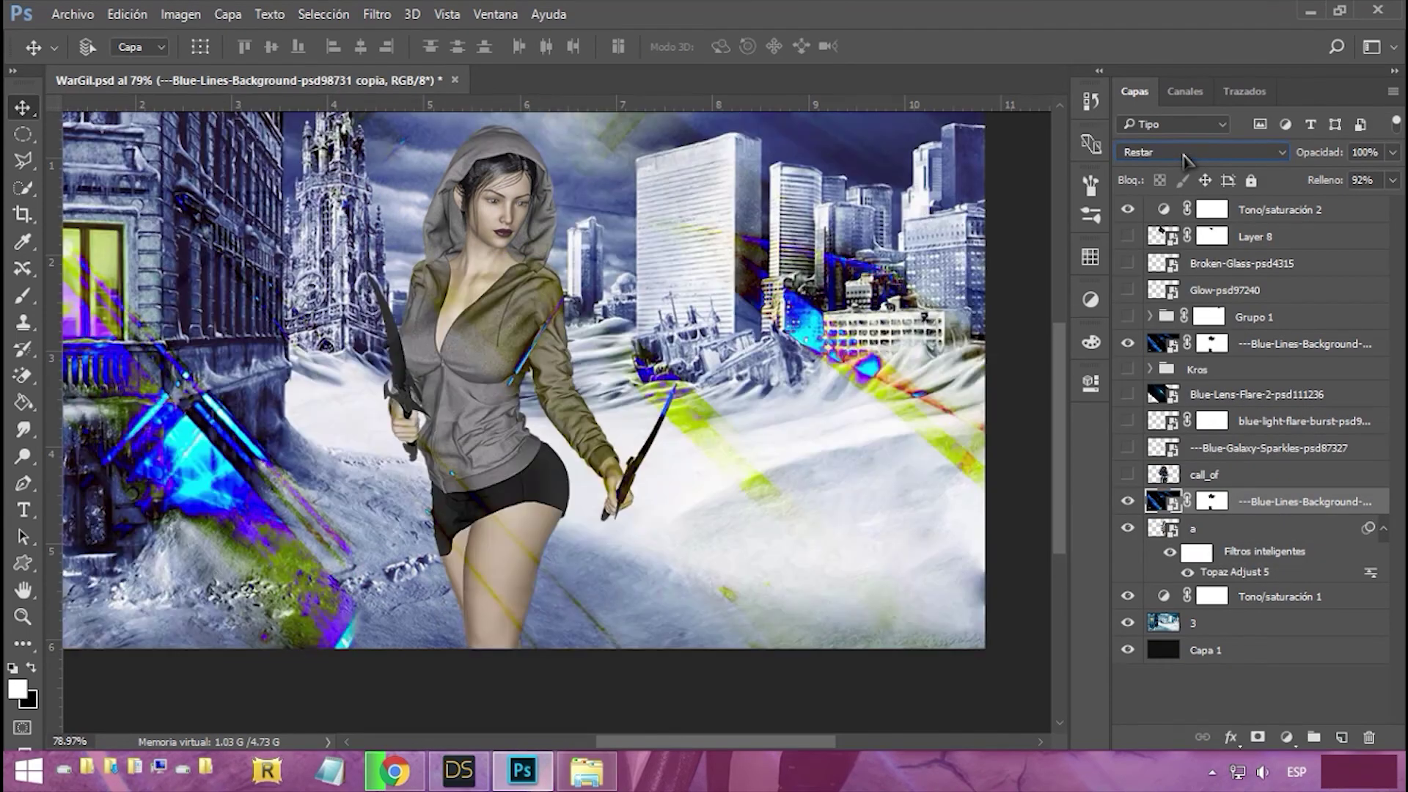
{"action": "scroll", "coordinate": [1183, 159], "scroll_direction": "up", "scroll_amount": 14}
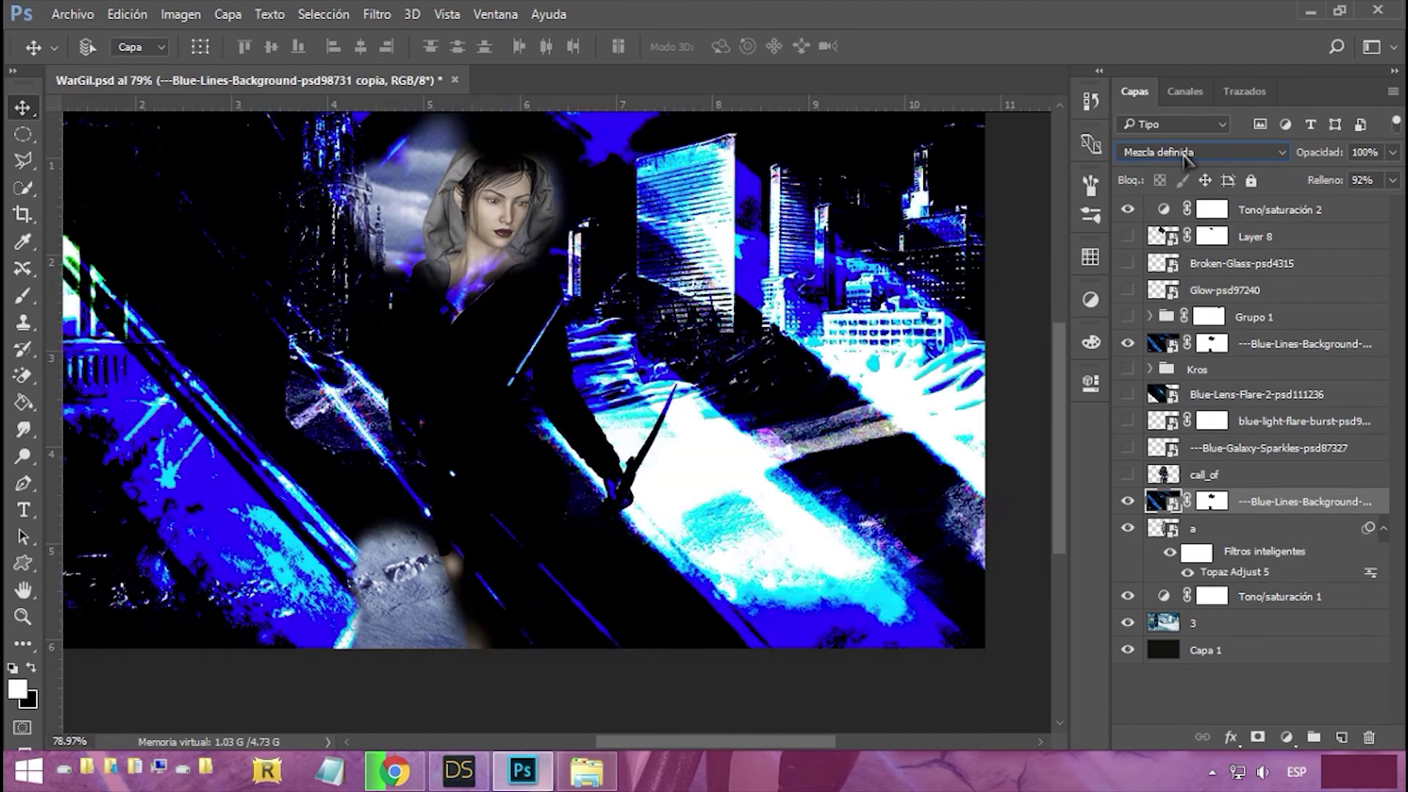
{"action": "scroll", "coordinate": [1186, 160], "scroll_direction": "down", "scroll_amount": 3}
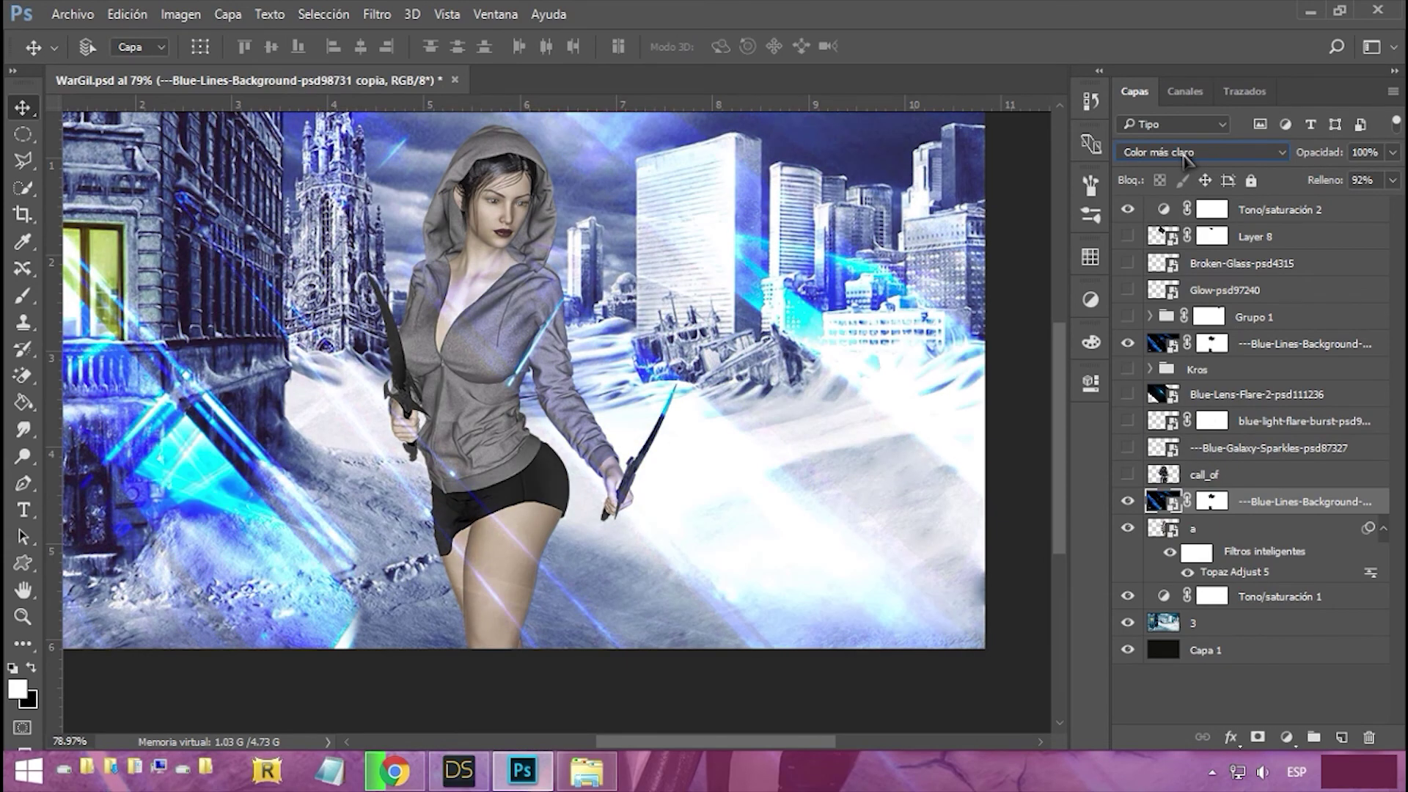
{"action": "scroll", "coordinate": [1186, 160], "scroll_direction": "up", "scroll_amount": 1}
{"action": "scroll", "coordinate": [1186, 159], "scroll_direction": "down", "scroll_amount": 1}
{"action": "scroll", "coordinate": [1185, 159], "scroll_direction": "up", "scroll_amount": 1}
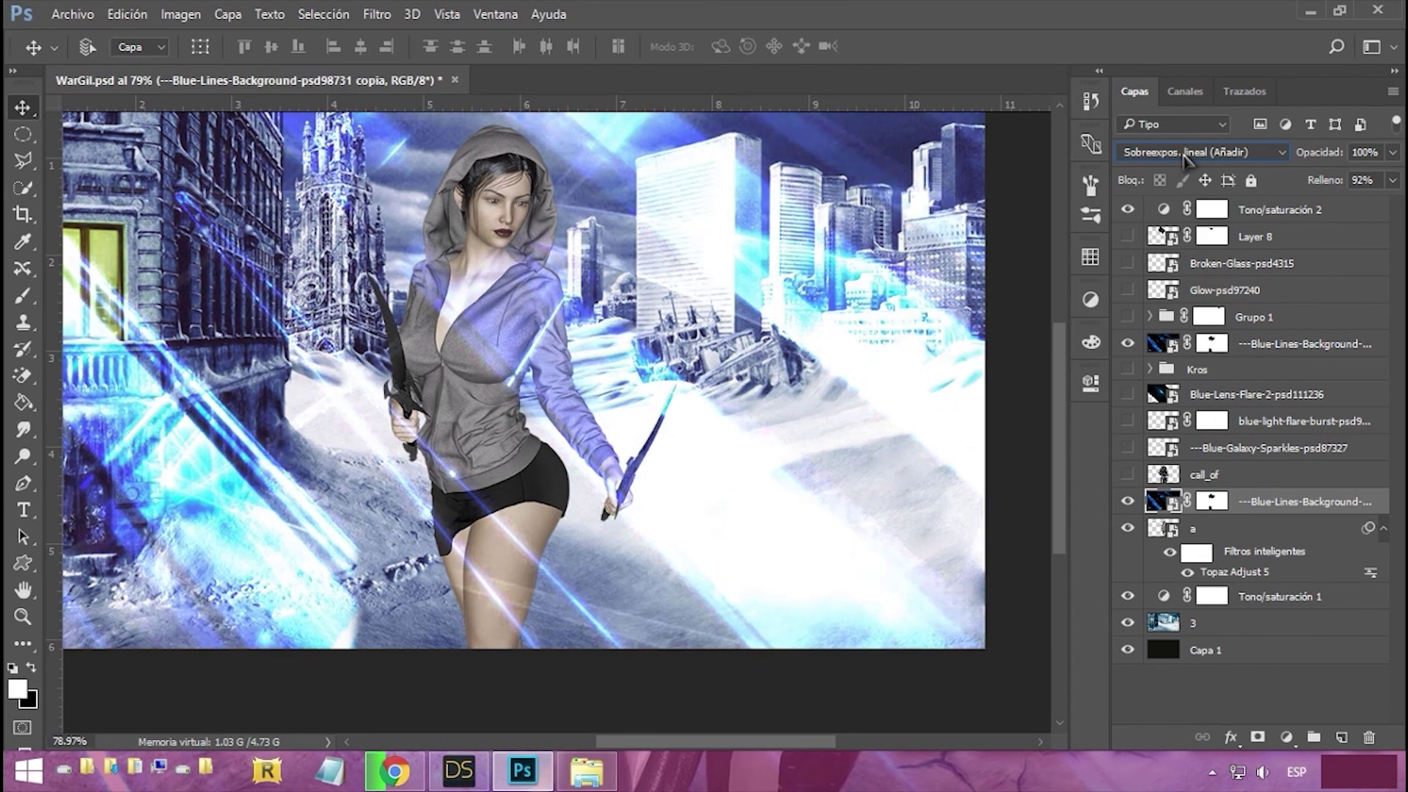
{"action": "scroll", "coordinate": [1186, 159], "scroll_direction": "down", "scroll_amount": 1}
{"action": "scroll", "coordinate": [1185, 159], "scroll_direction": "up", "scroll_amount": 1}
{"action": "scroll", "coordinate": [1183, 159], "scroll_direction": "down", "scroll_amount": 2}
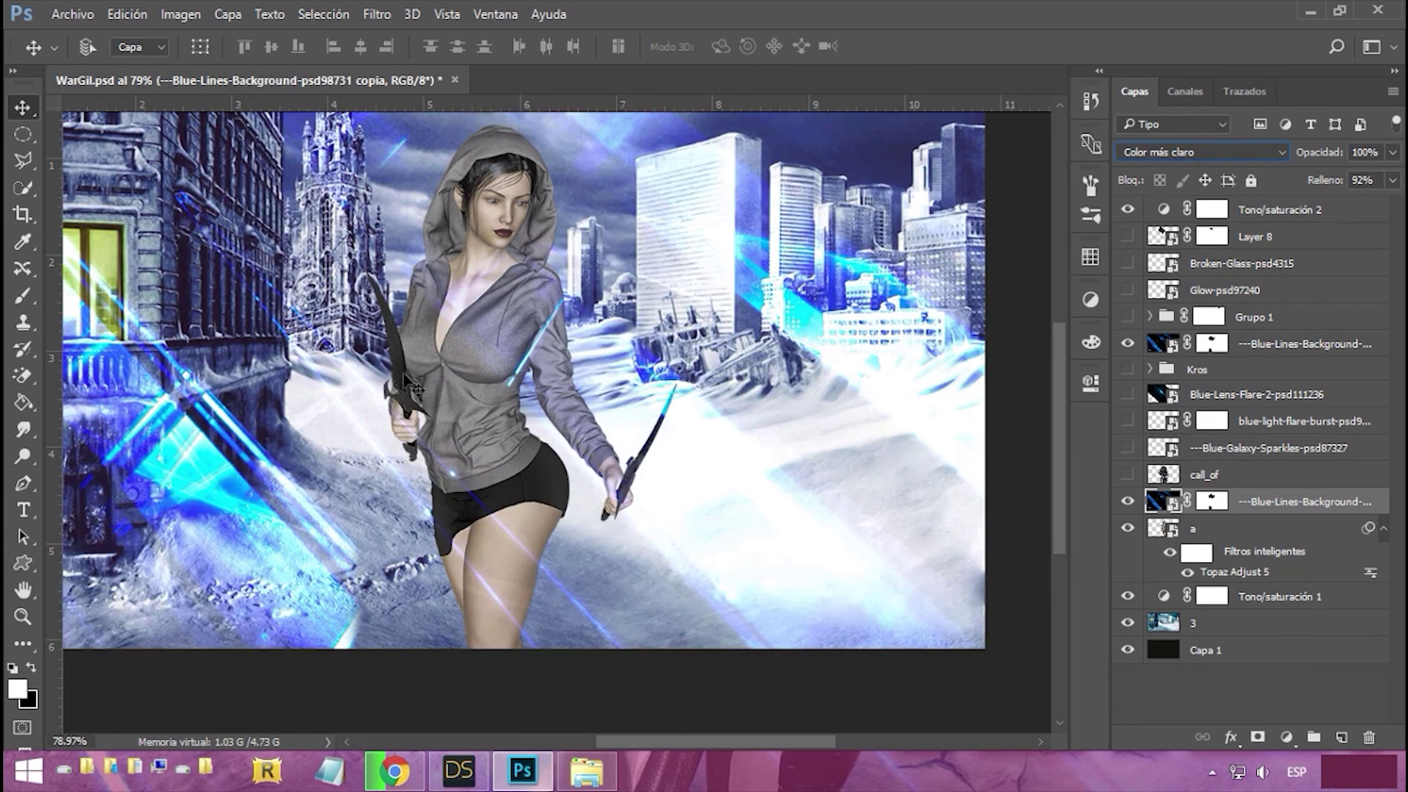
{"action": "key", "text": "Down"}
{"action": "key", "text": "Down"}
{"action": "key", "text": "Up"}
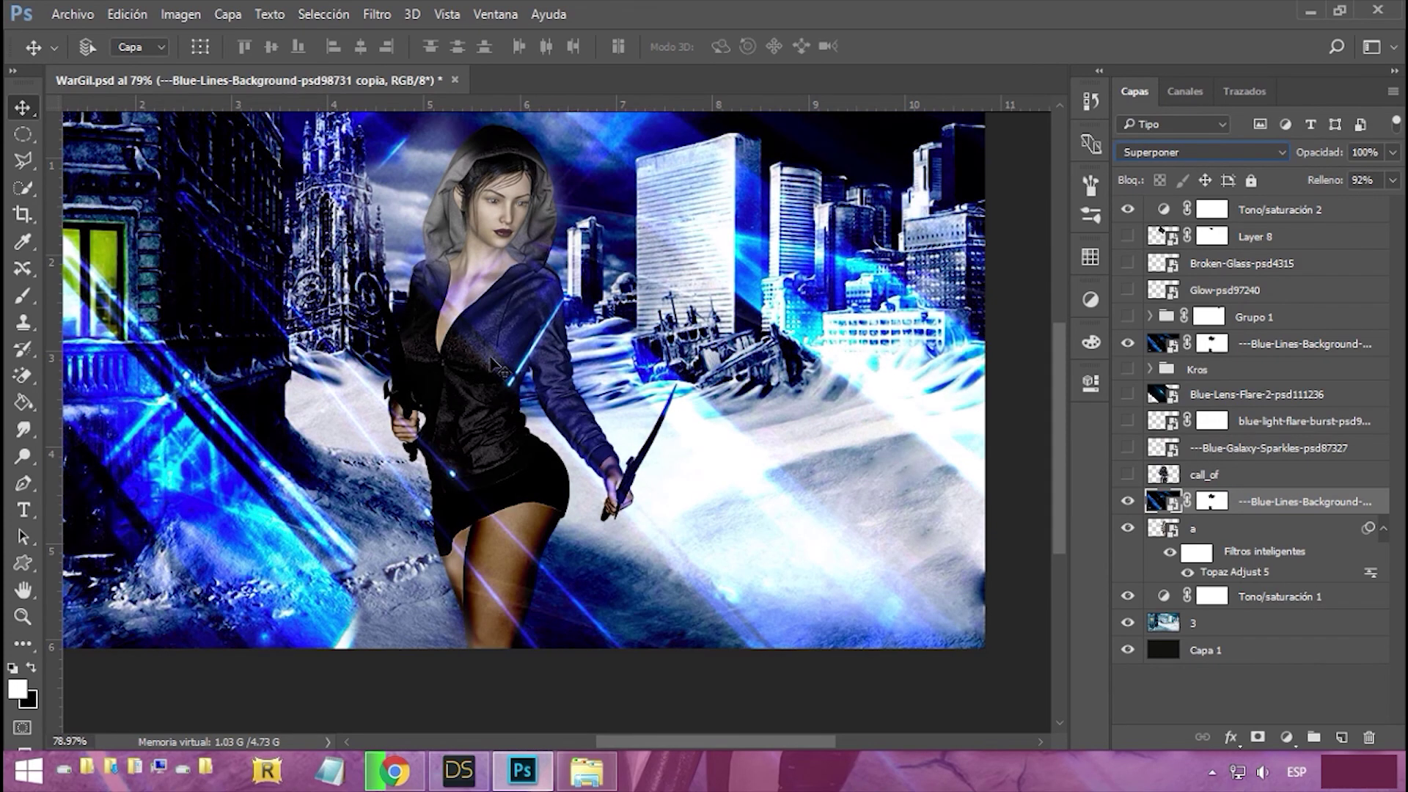
{"action": "key", "text": "Down"}
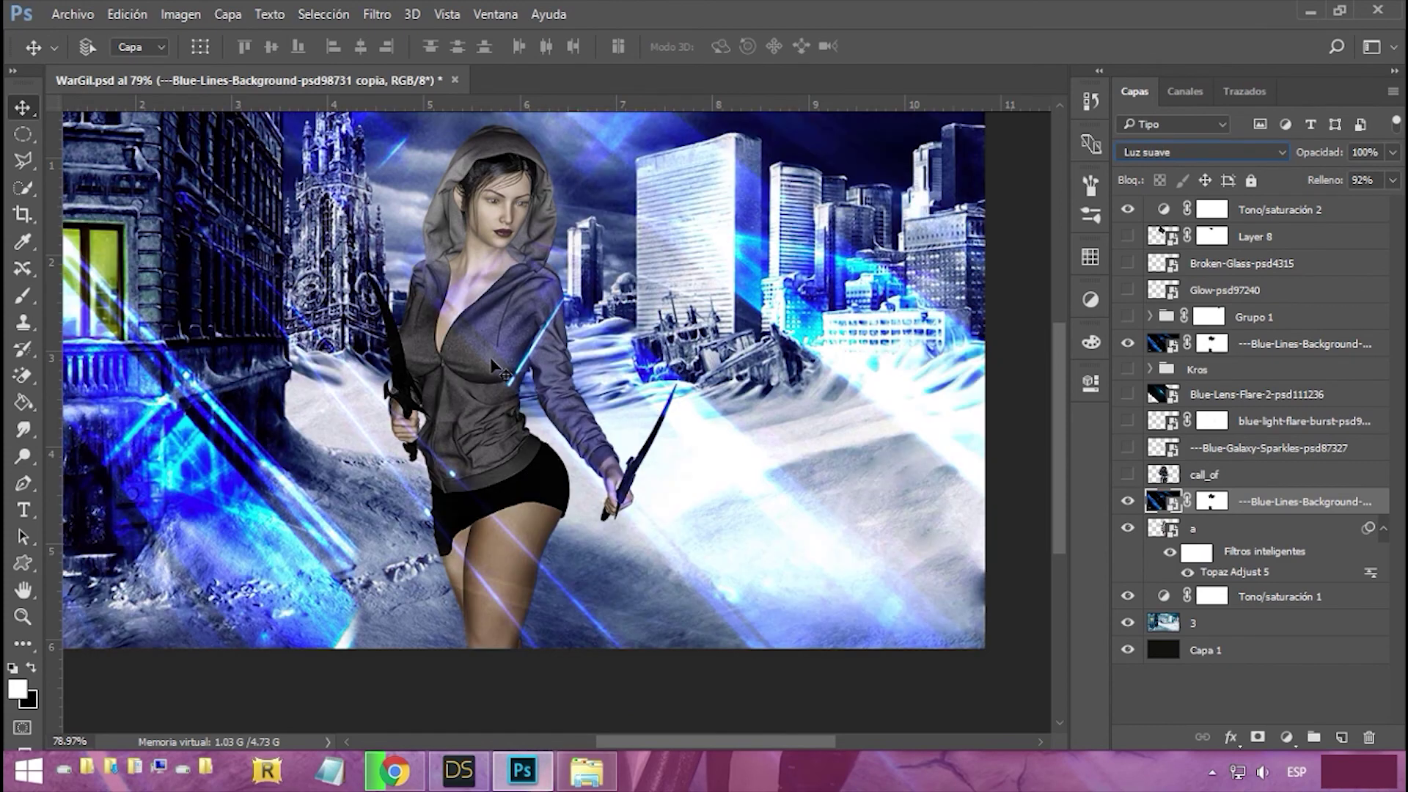
Step: Examine the composited figure at several magnifications and compare it with the scene in the DAZ Studio viewport
{"action": "scroll", "coordinate": [490, 358], "scroll_direction": "up", "scroll_amount": 3, "text": "alt"}
{"action": "scroll", "coordinate": [490, 358], "scroll_direction": "down", "scroll_amount": 5, "text": "alt"}
{"action": "left_click_drag", "start_coordinate": [544, 367], "coordinate": [566, 458]}
{"action": "scroll", "coordinate": [622, 493], "scroll_direction": "up", "scroll_amount": 4, "text": "alt"}
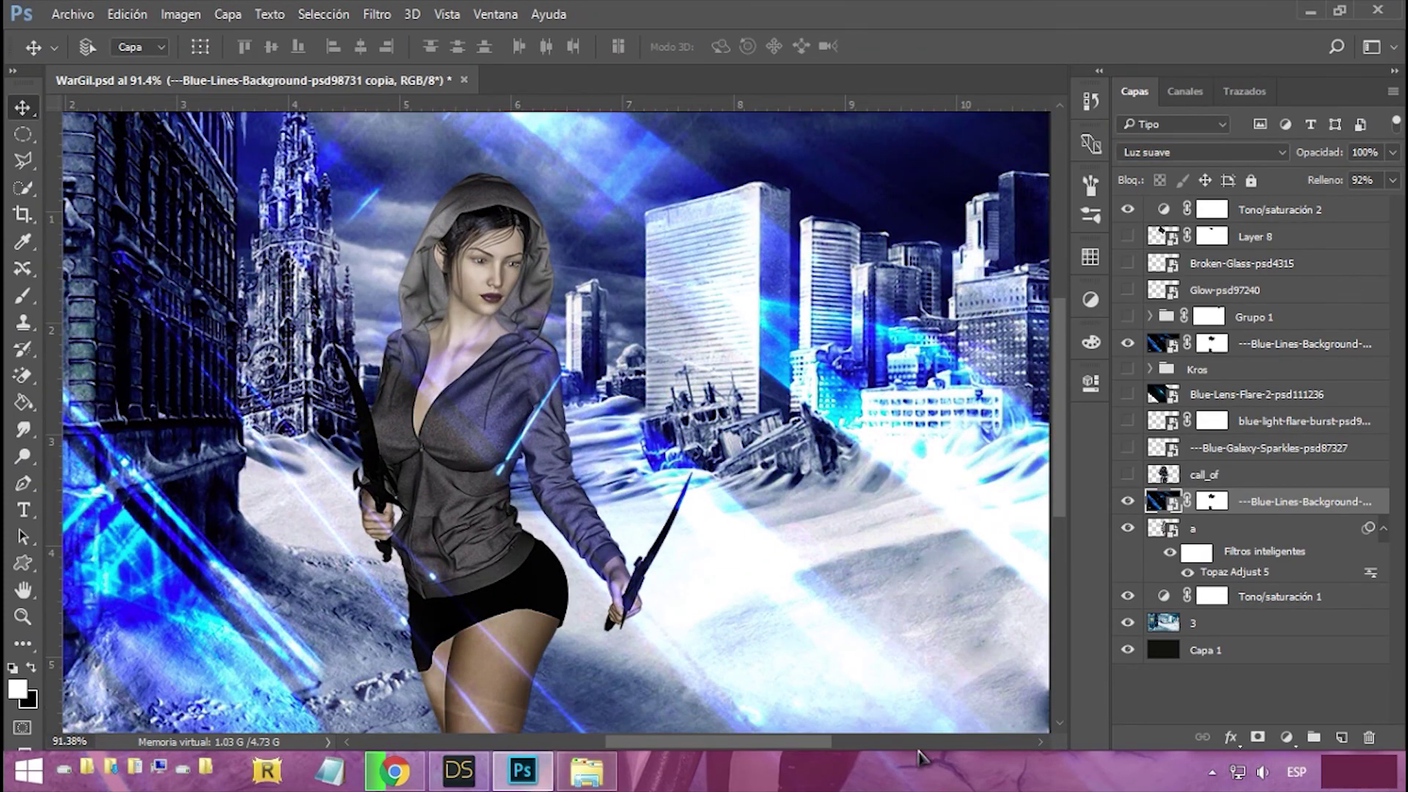
{"action": "left_click", "coordinate": [459, 770]}
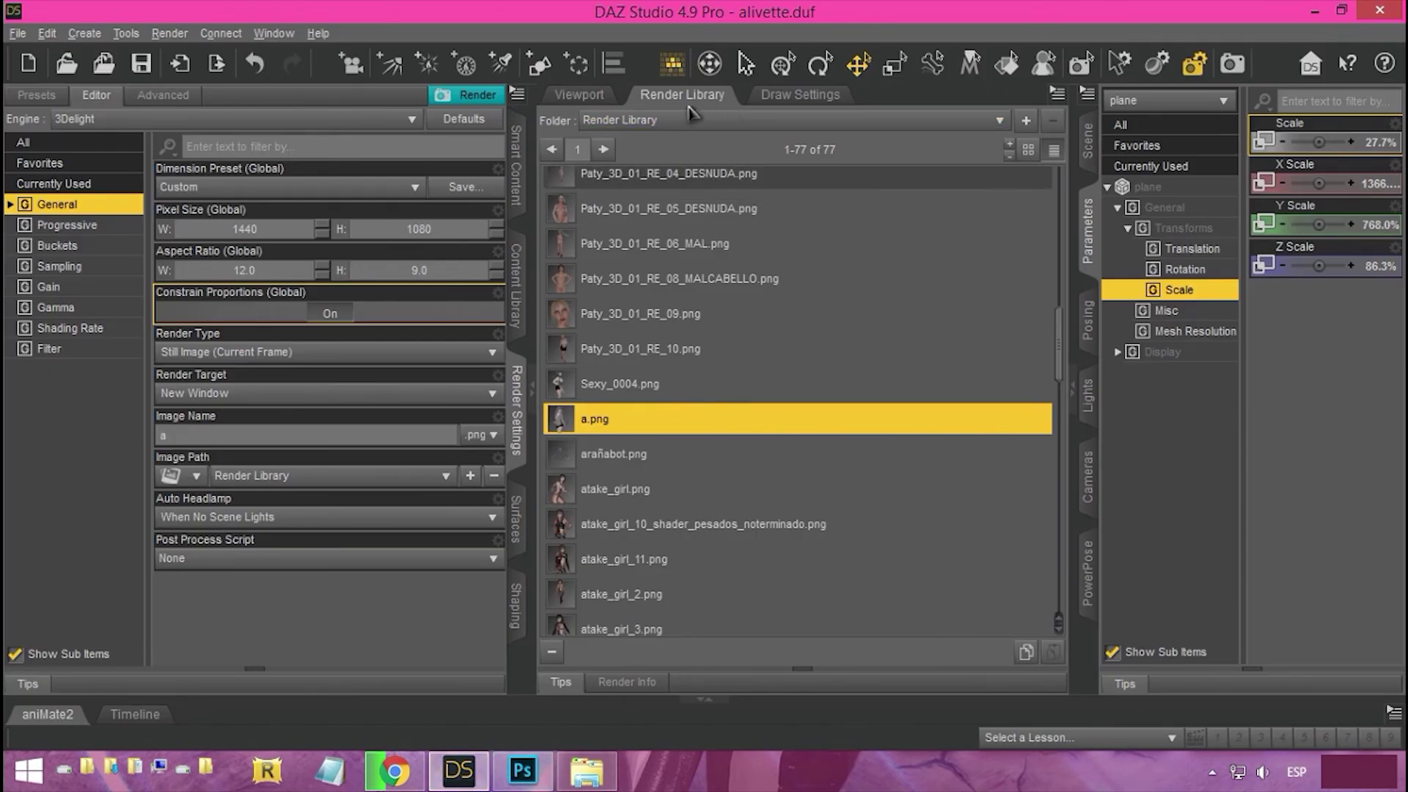
{"action": "left_click", "coordinate": [595, 99]}
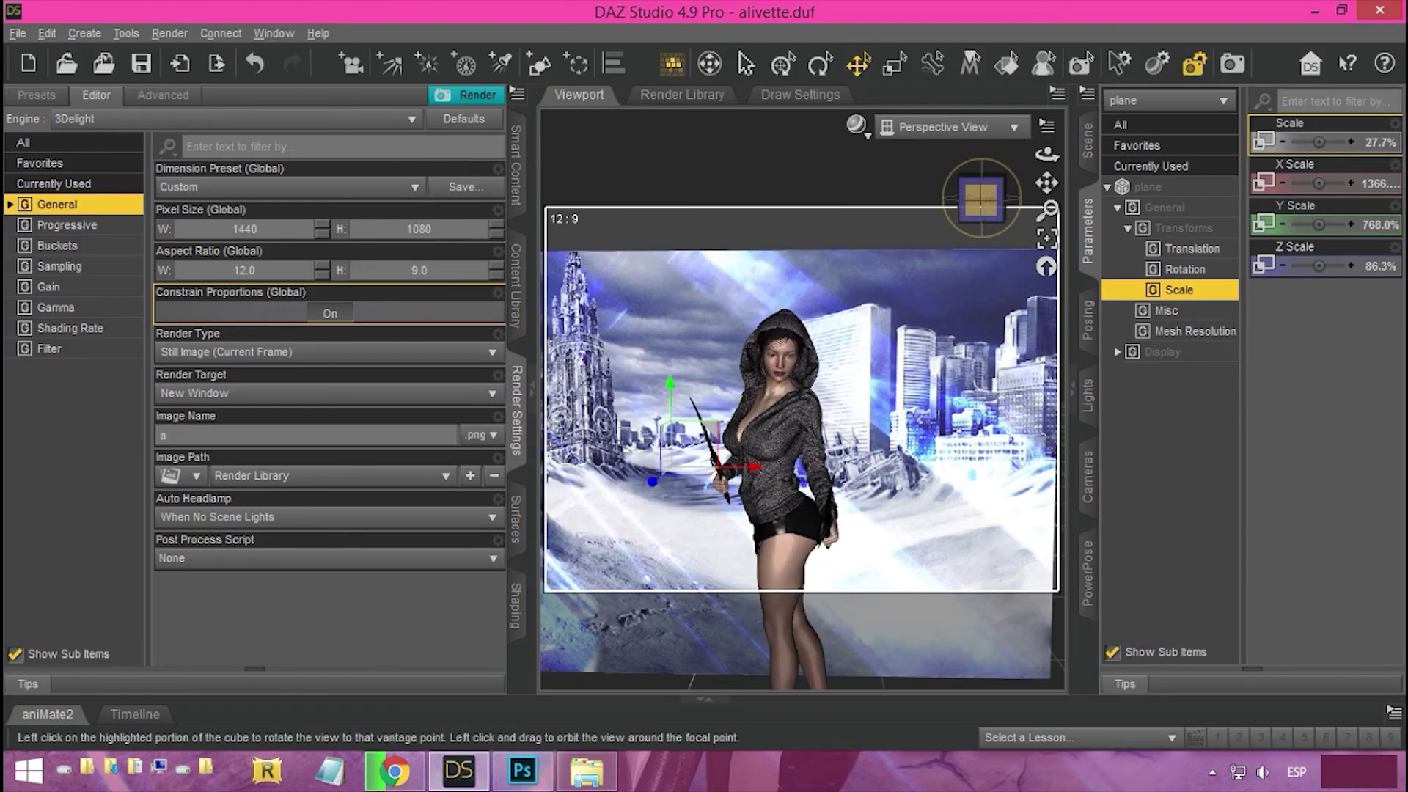
{"action": "left_click", "coordinate": [522, 770]}
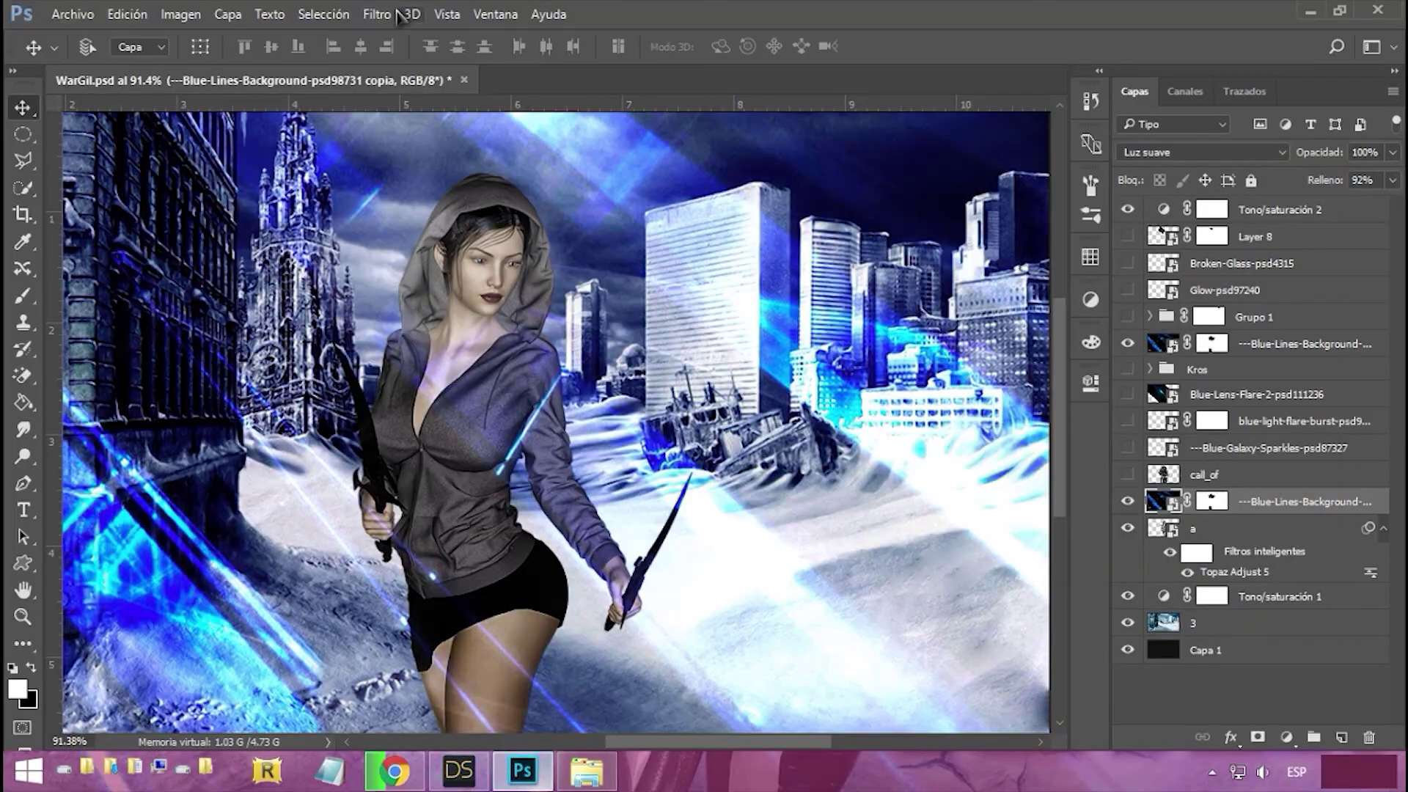
{"action": "scroll", "coordinate": [485, 271], "scroll_direction": "up", "scroll_amount": 1, "text": "alt"}
{"action": "scroll", "coordinate": [486, 271], "scroll_direction": "down", "scroll_amount": 3, "text": "alt"}
{"action": "scroll", "coordinate": [489, 244], "scroll_direction": "up", "scroll_amount": 3, "text": "alt"}
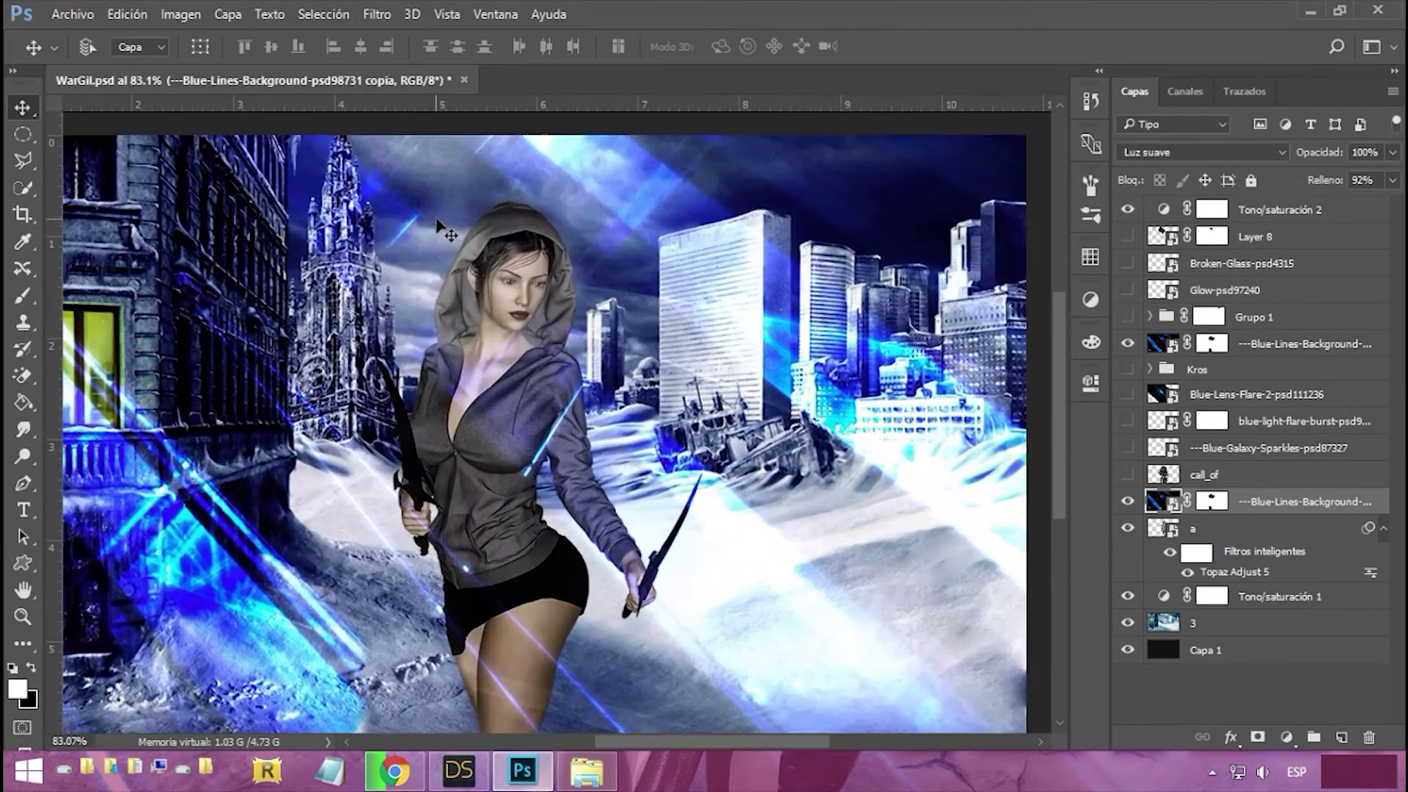
{"action": "scroll", "coordinate": [489, 244], "scroll_direction": "down", "scroll_amount": 3, "text": "alt"}
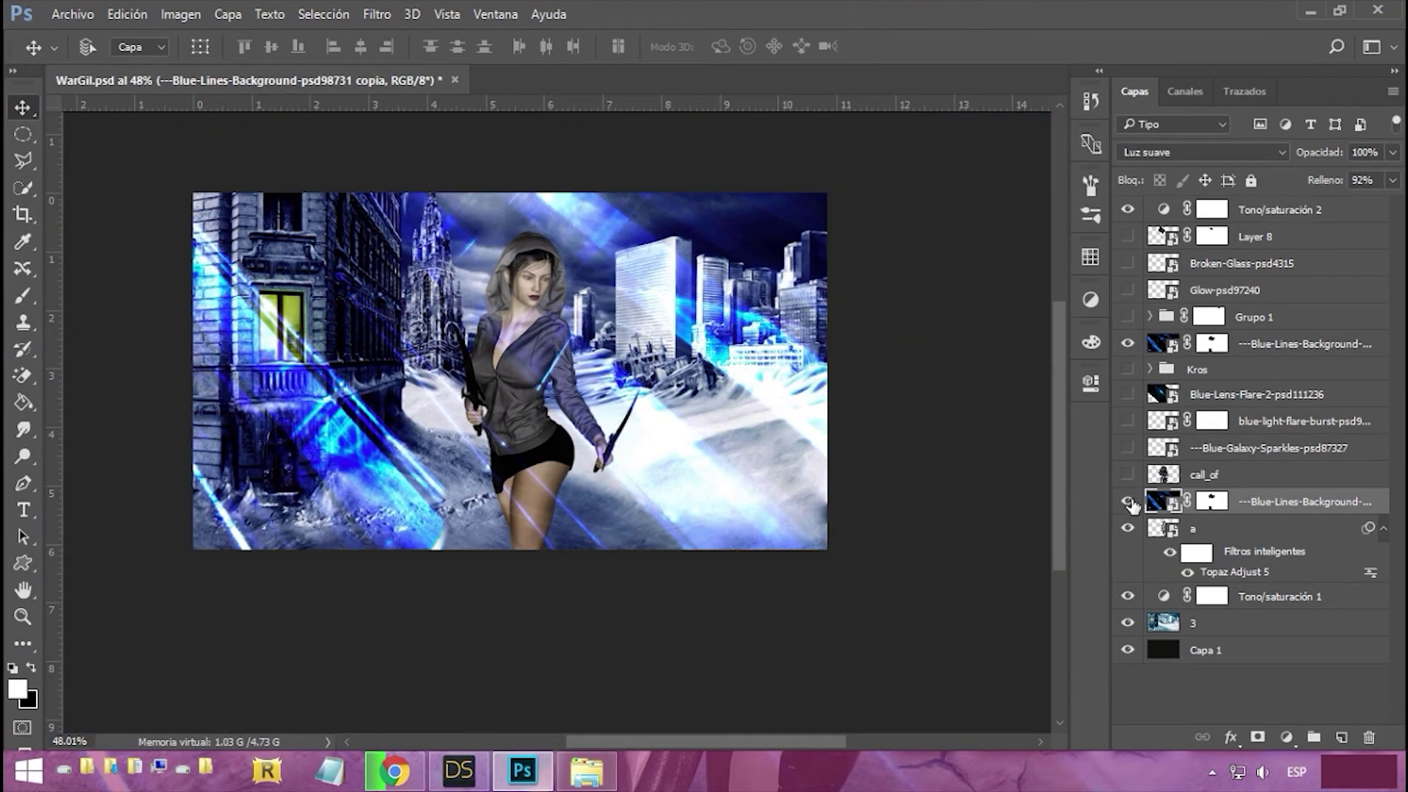
{"action": "scroll", "coordinate": [563, 327], "scroll_direction": "up", "scroll_amount": 4, "text": "alt"}
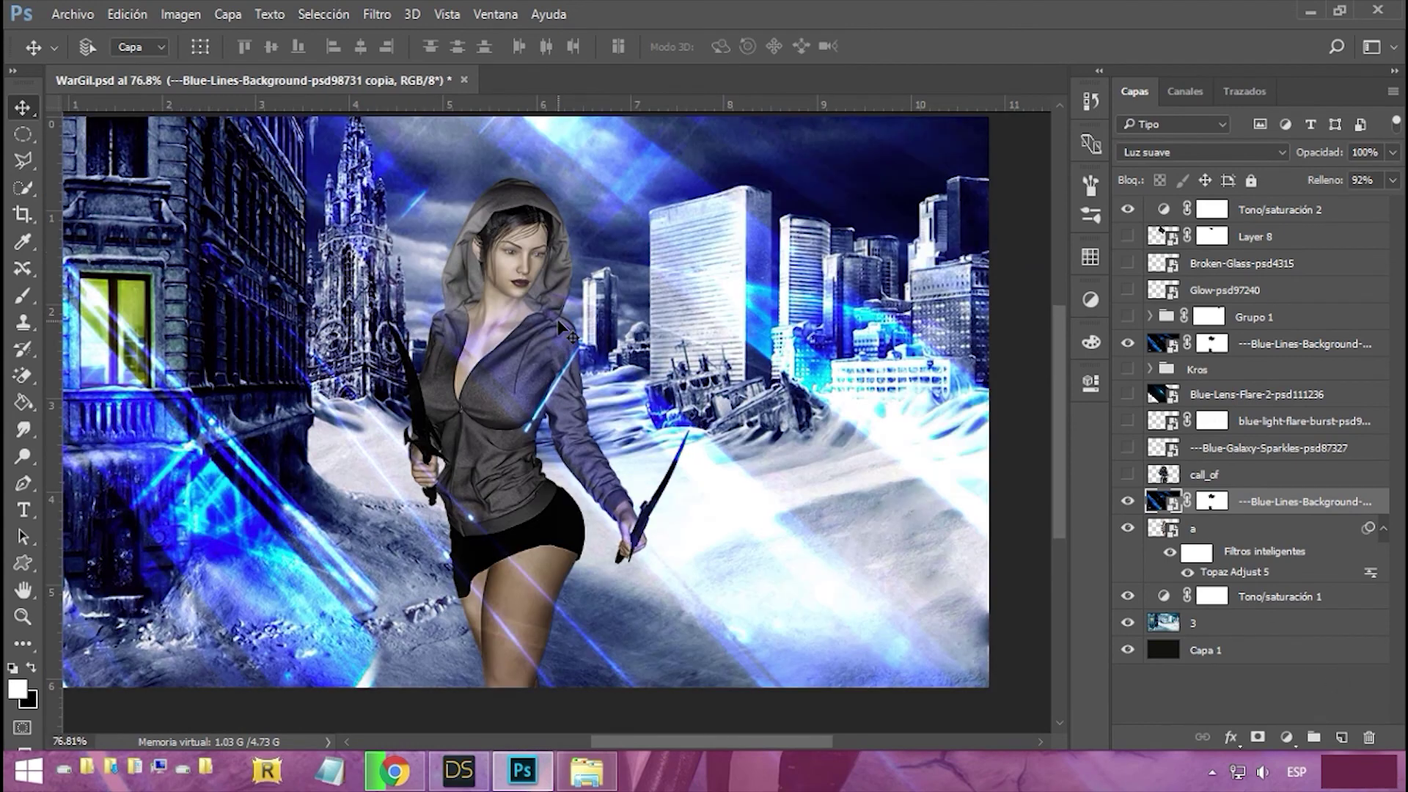
Step: Switch to Chrome to read the YouTube comment asking how to add a background to a render, and return to the Photoshop composite
{"action": "scroll", "coordinate": [532, 295], "scroll_direction": "up", "scroll_amount": 3, "text": "alt"}
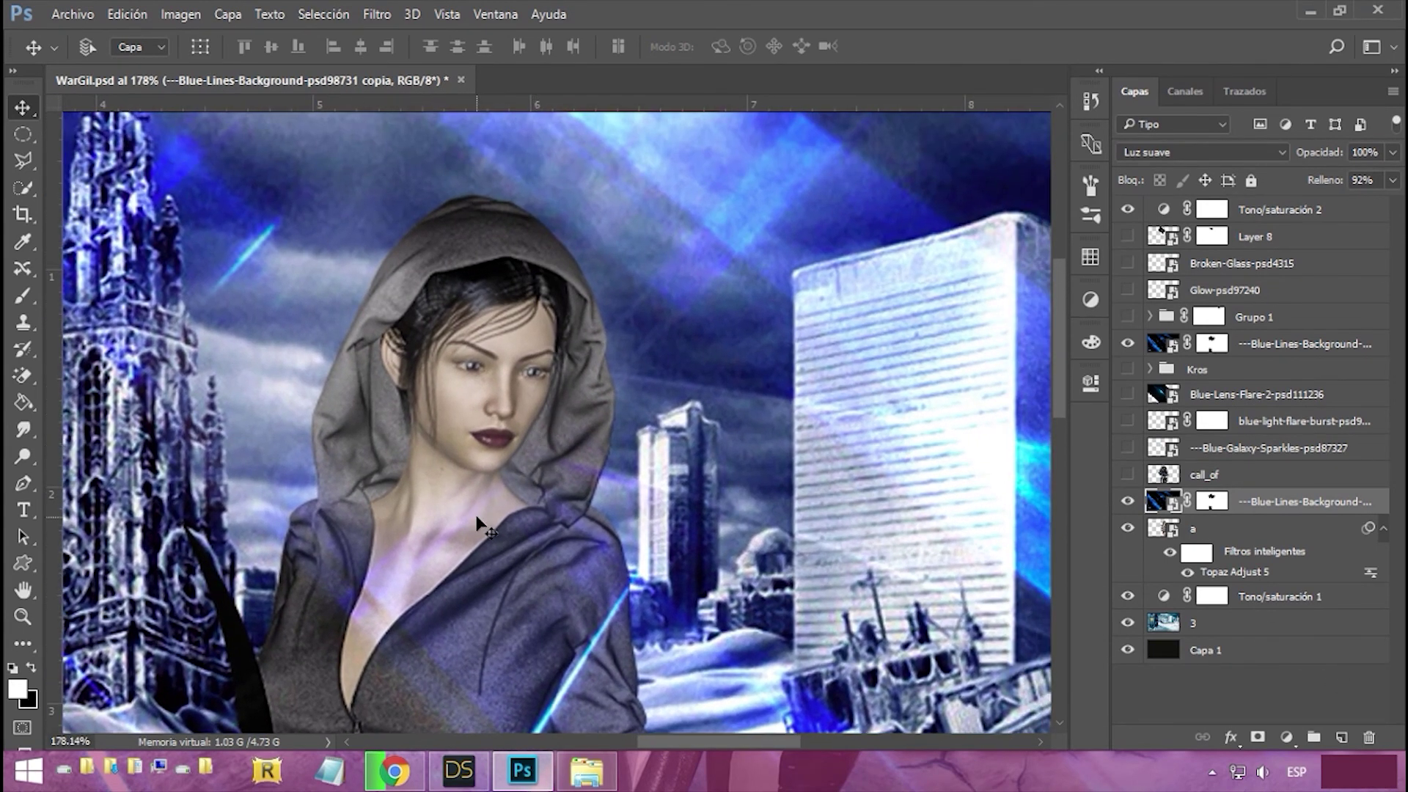
{"action": "scroll", "coordinate": [482, 526], "scroll_direction": "down", "scroll_amount": 2, "text": "alt"}
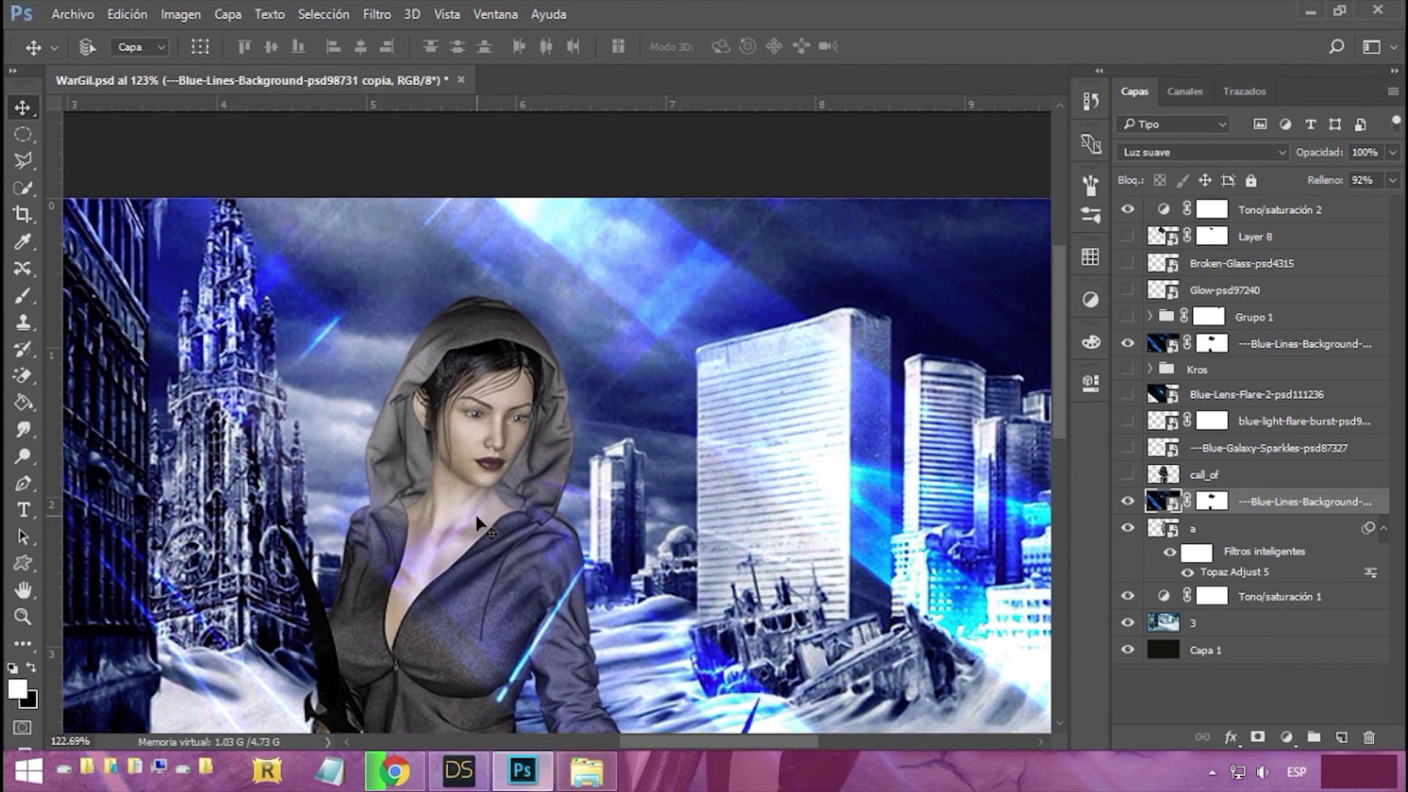
{"action": "mouse_move", "coordinate": [482, 785]}
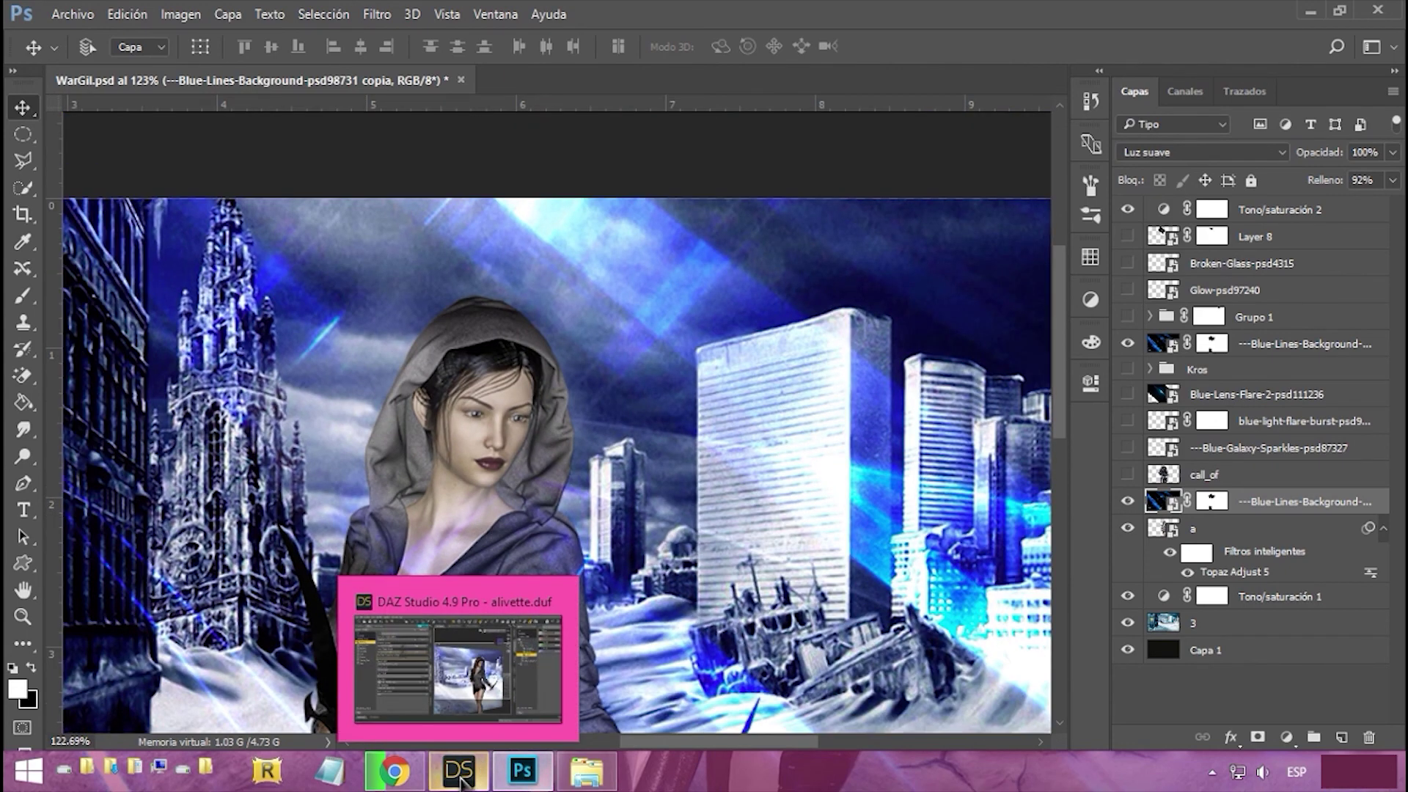
{"action": "left_click", "coordinate": [394, 772]}
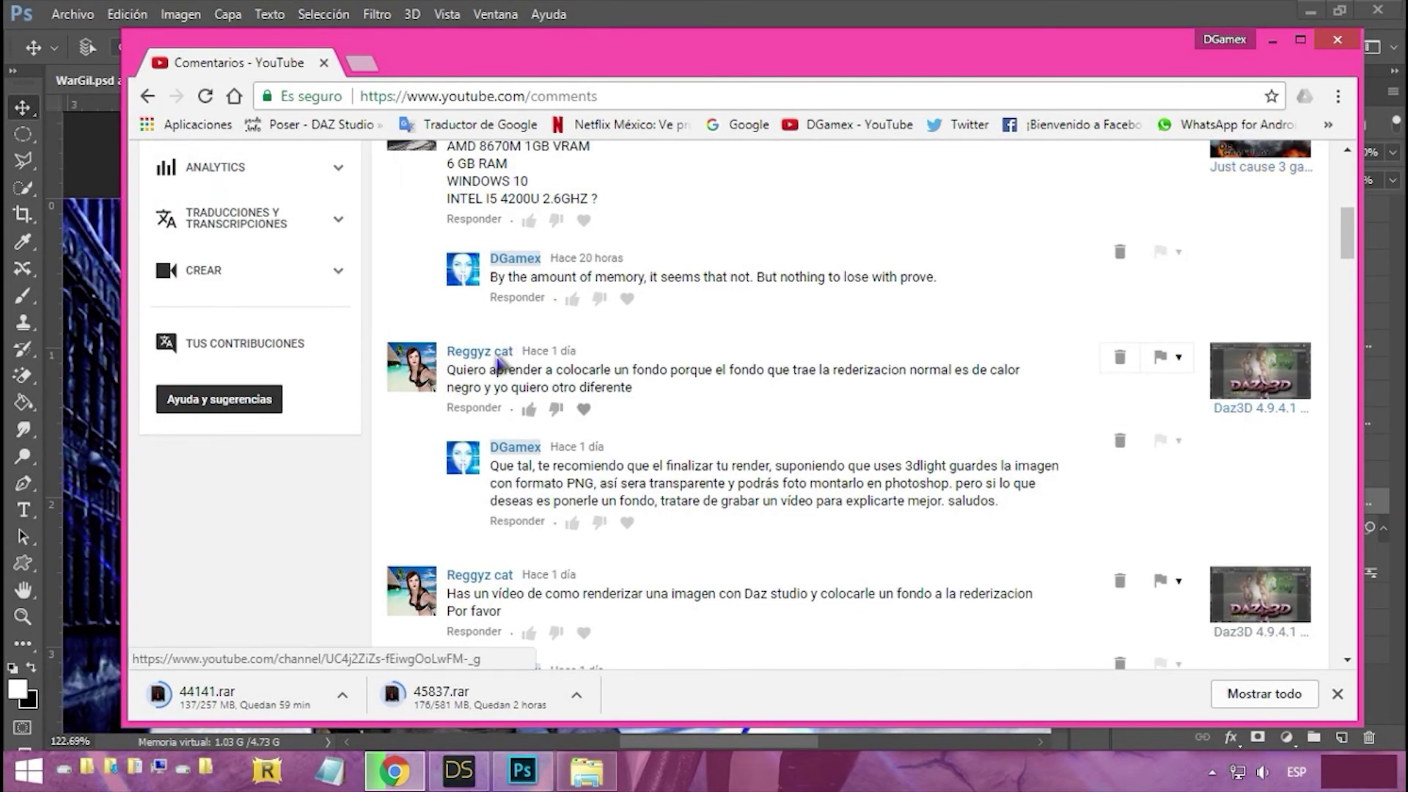
{"action": "mouse_move", "coordinate": [497, 358]}
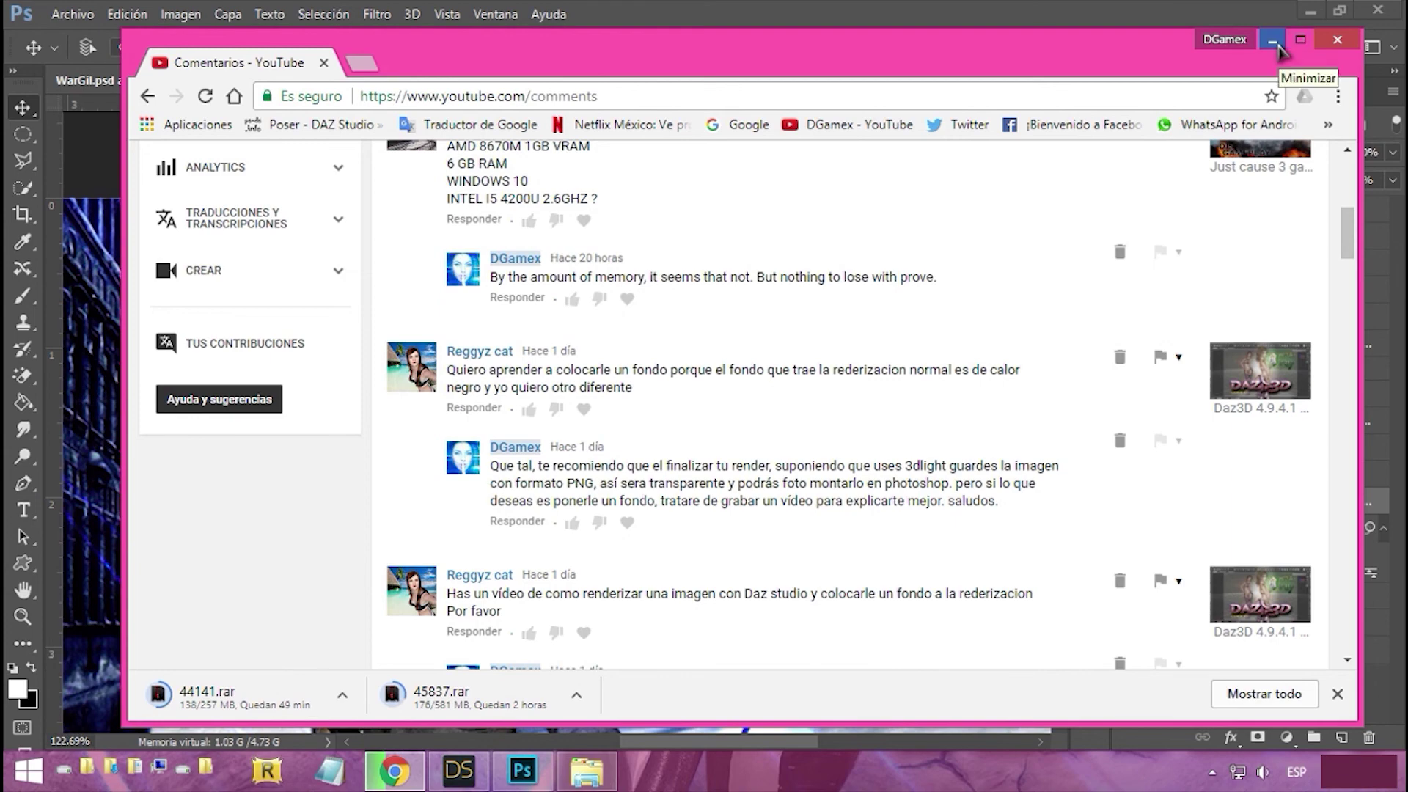
{"action": "left_click", "coordinate": [1276, 44]}
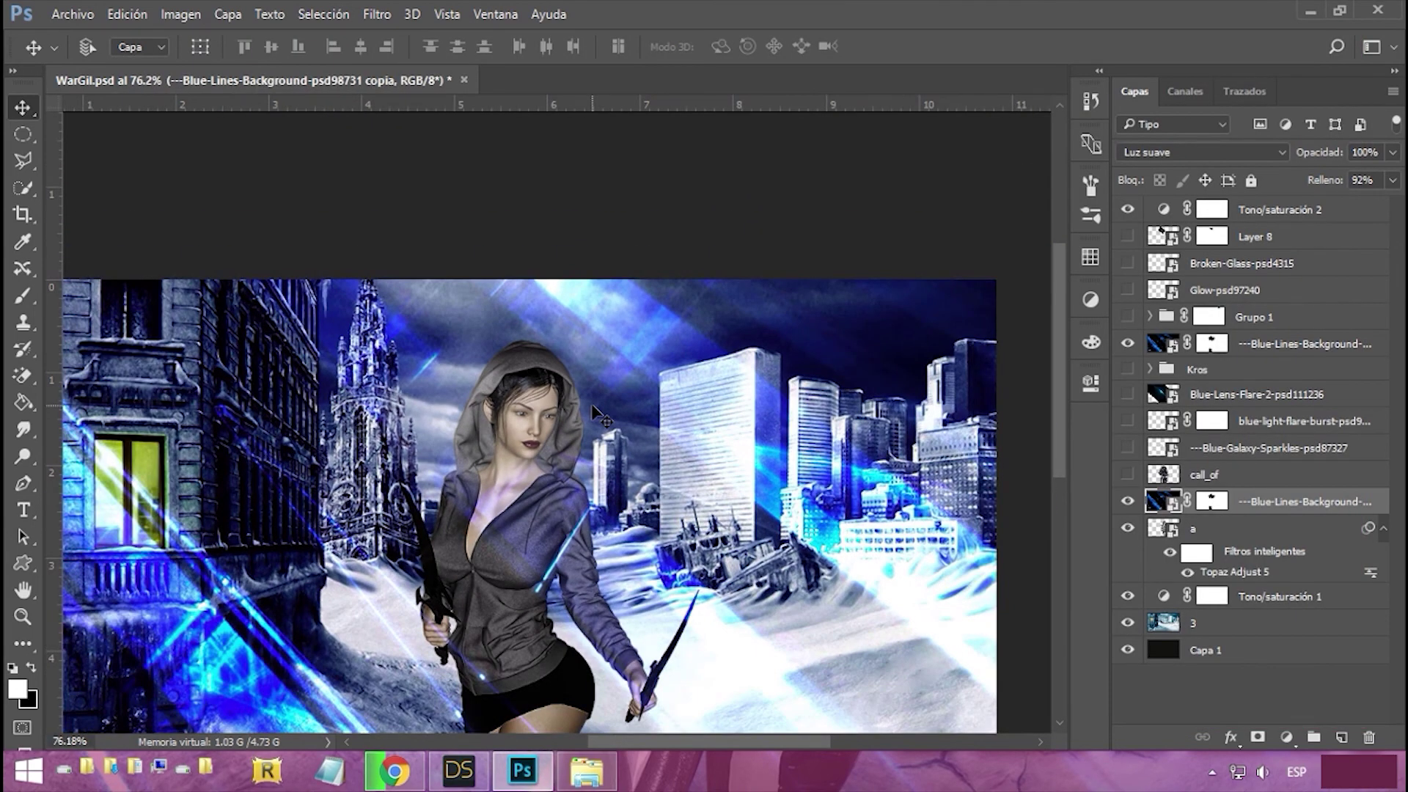
{"action": "scroll", "coordinate": [596, 413], "scroll_direction": "down", "scroll_amount": 3, "text": "alt"}
{"action": "scroll", "coordinate": [593, 405], "scroll_direction": "up", "scroll_amount": 3, "text": "alt"}
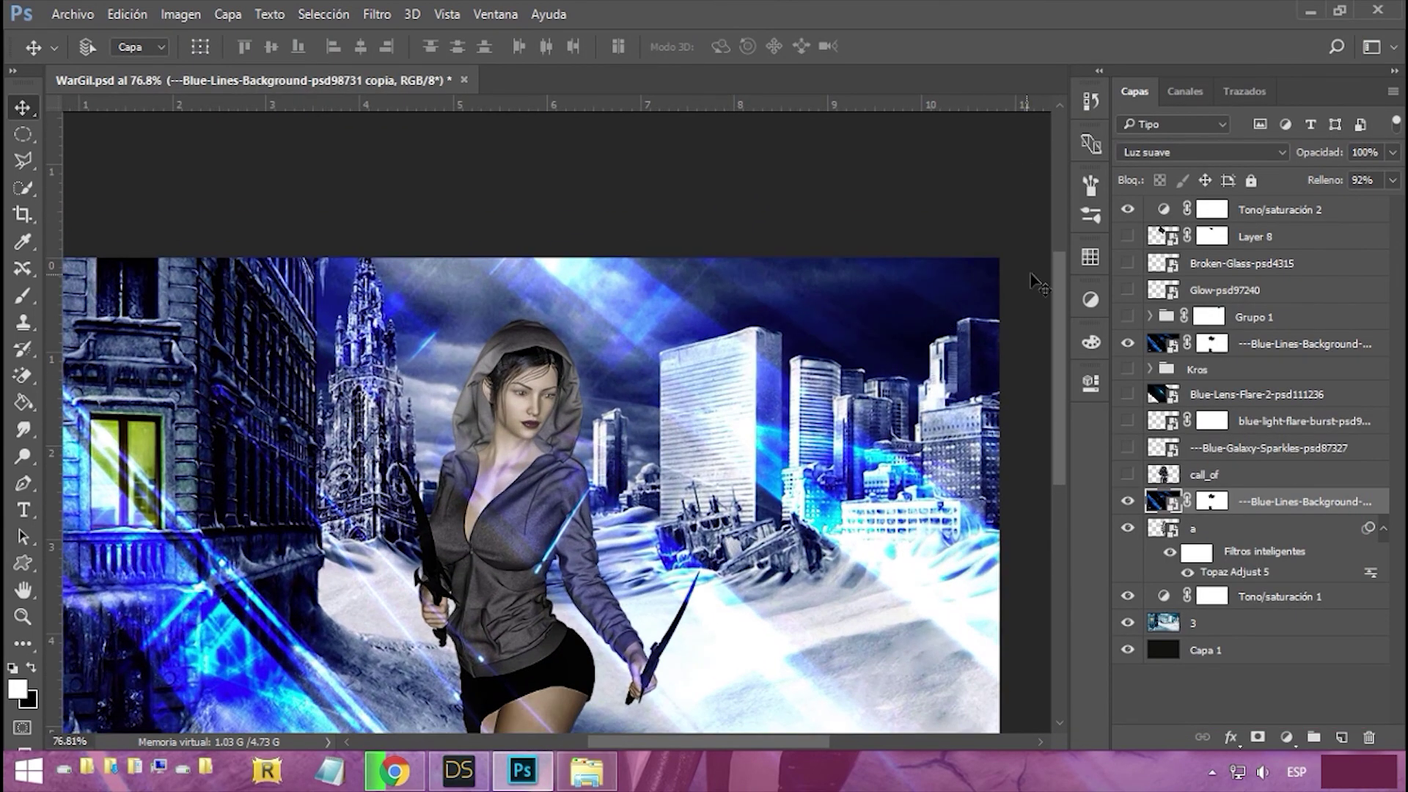
{"action": "left_click_drag", "start_coordinate": [1061, 280], "coordinate": [1061, 335]}
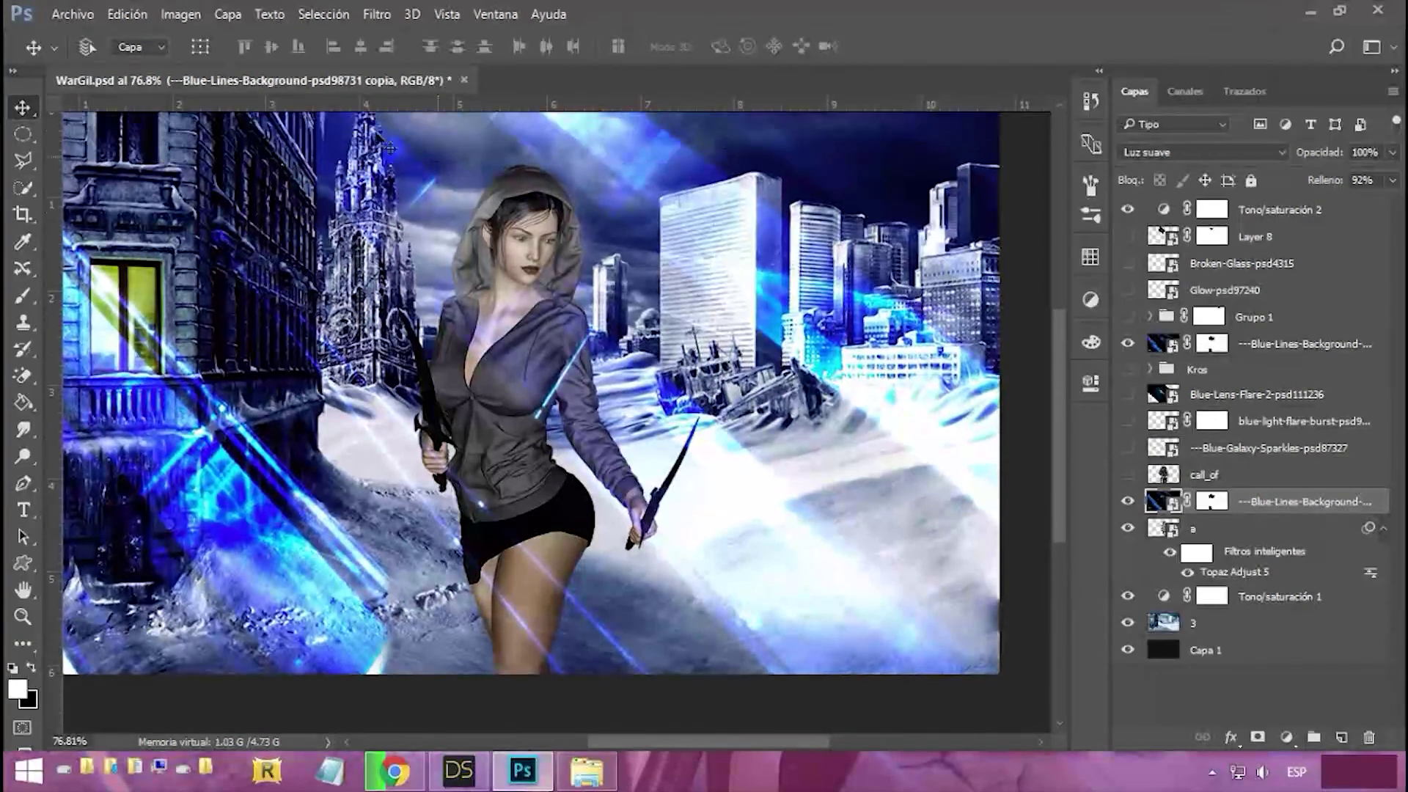
{"action": "scroll", "coordinate": [393, 166], "scroll_direction": "up", "scroll_amount": 4, "text": "alt"}
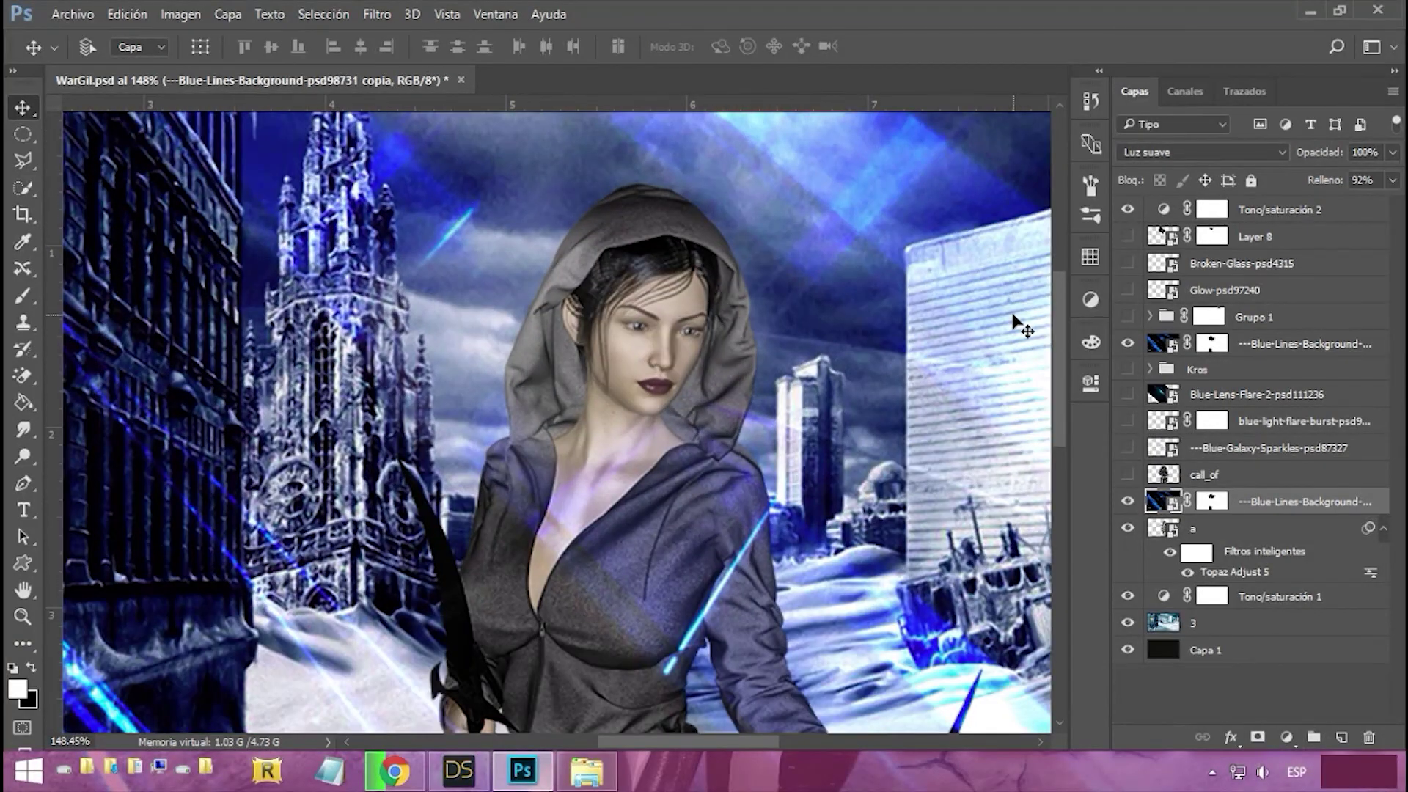